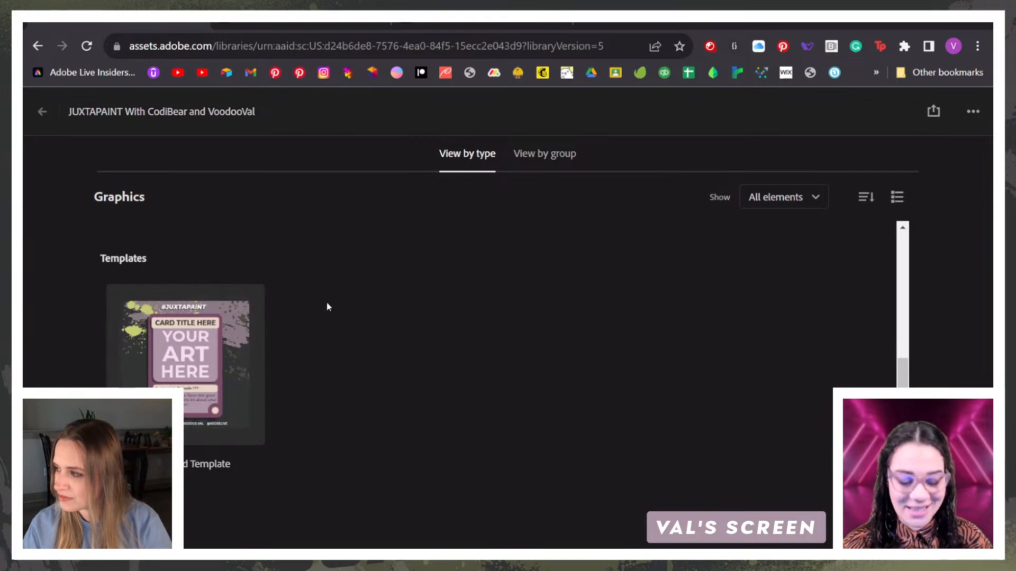
# Step: Bring up the #JUXTAPAINT Card Template in Adobe Express and view the card layout up close
pyautogui.click(298, 24)
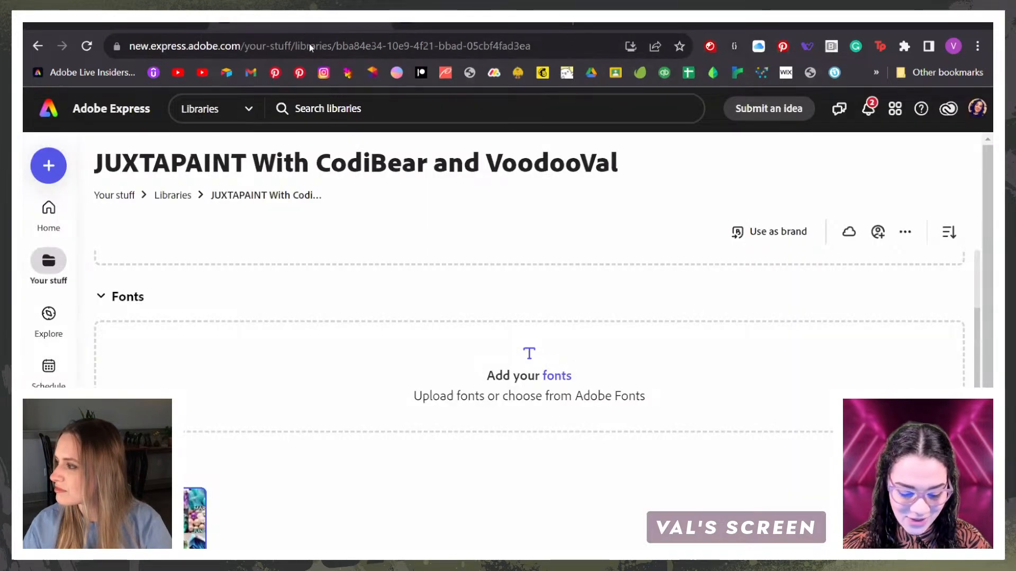
pyautogui.click(428, 25)
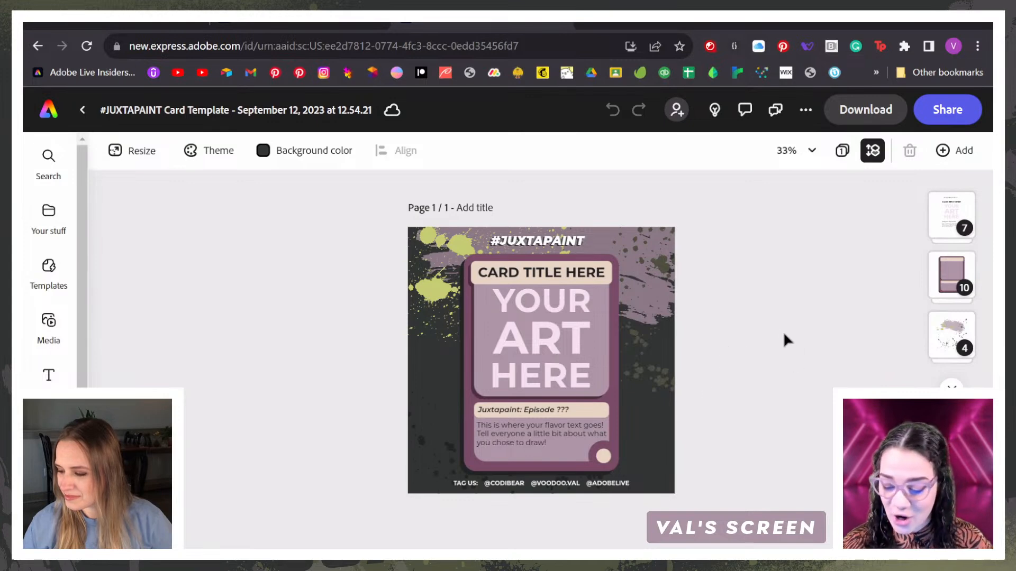
pyautogui.hotkey('ctrl', '=')
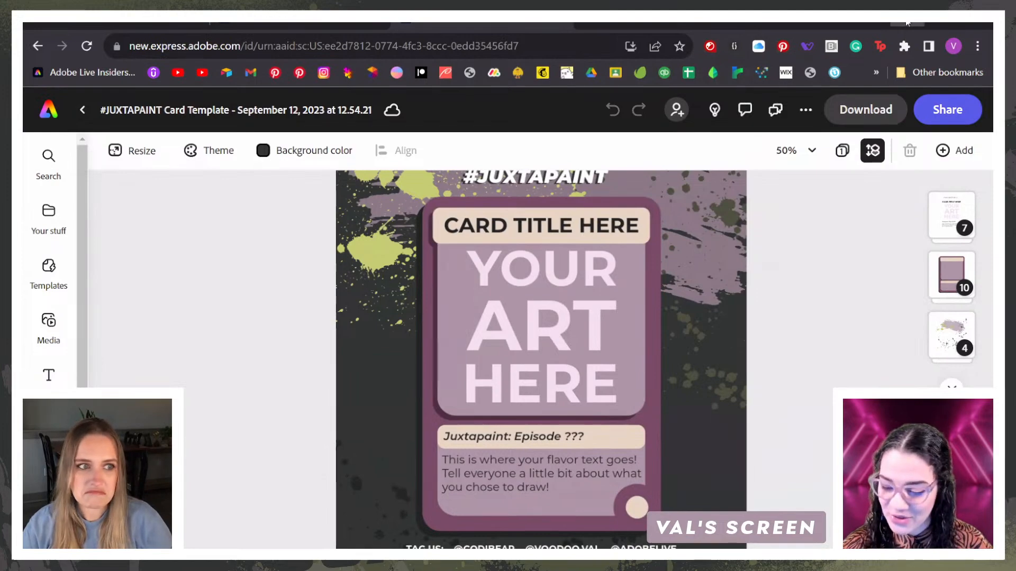
# Step: Switch to Photoshop and examine the birthstone moodboard's gem photos, month list and emerald and amethyst colour palettes
pyautogui.click(906, 22)
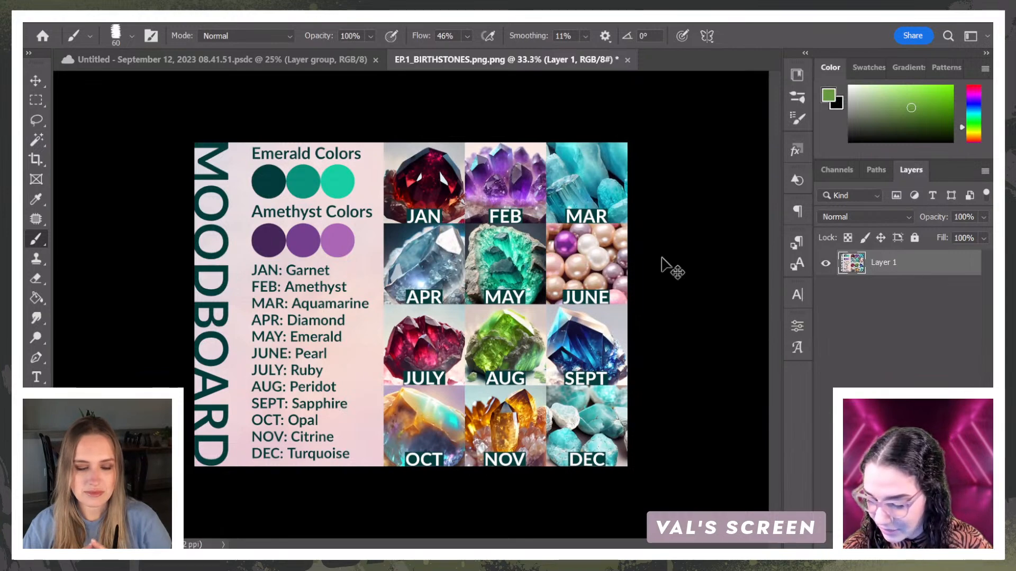
pyautogui.scroll(2, 597, 270)
pyautogui.scroll(1, 227, 221)
pyautogui.scroll(-6, 240, 273)
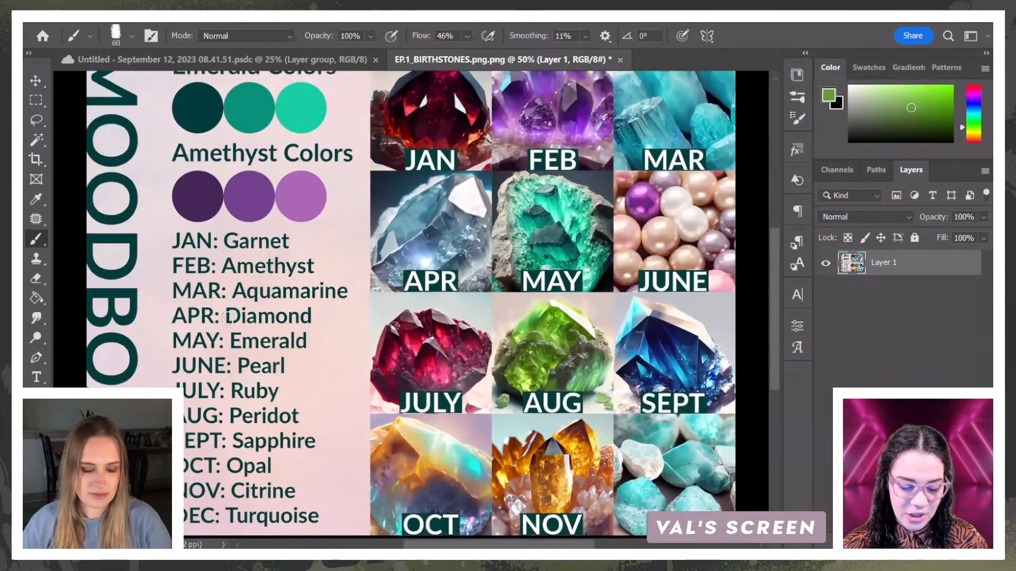
pyautogui.scroll(6, 239, 382)
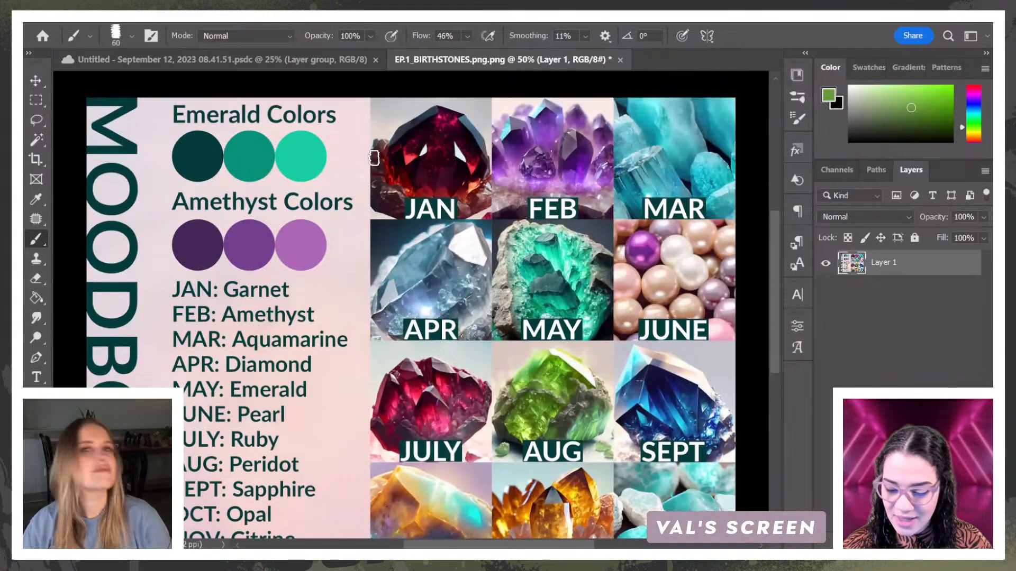
pyautogui.scroll(-1, 610, 268)
pyautogui.scroll(-6, 610, 269)
pyautogui.scroll(2, 614, 283)
pyautogui.scroll(1, 617, 295)
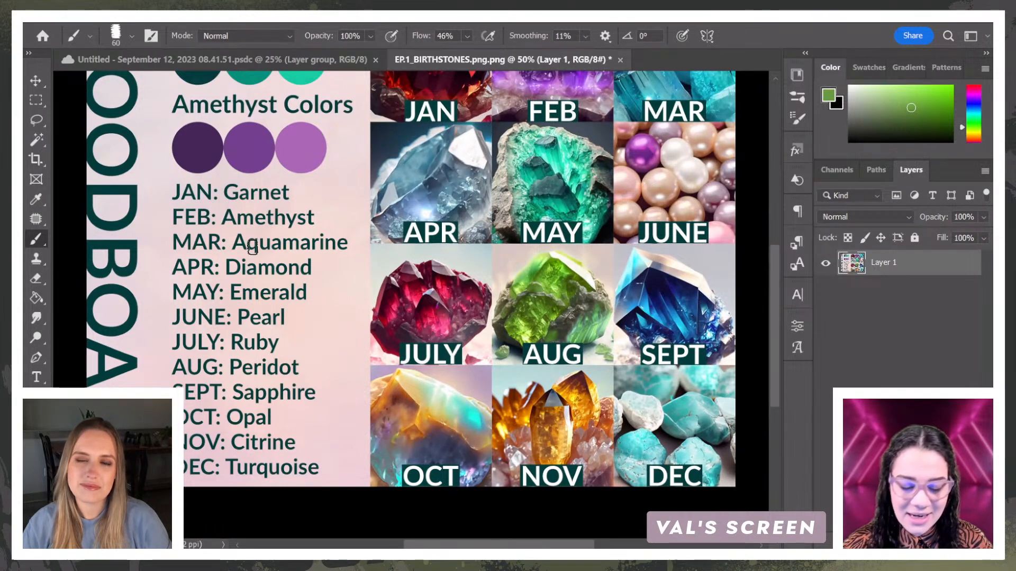
pyautogui.scroll(1, 365, 262)
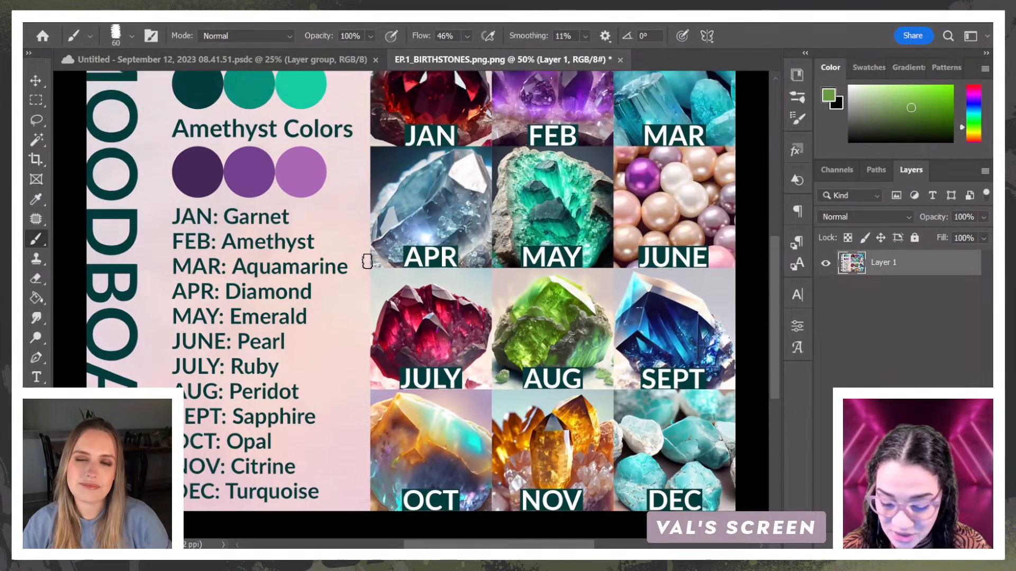
pyautogui.scroll(3, 368, 261)
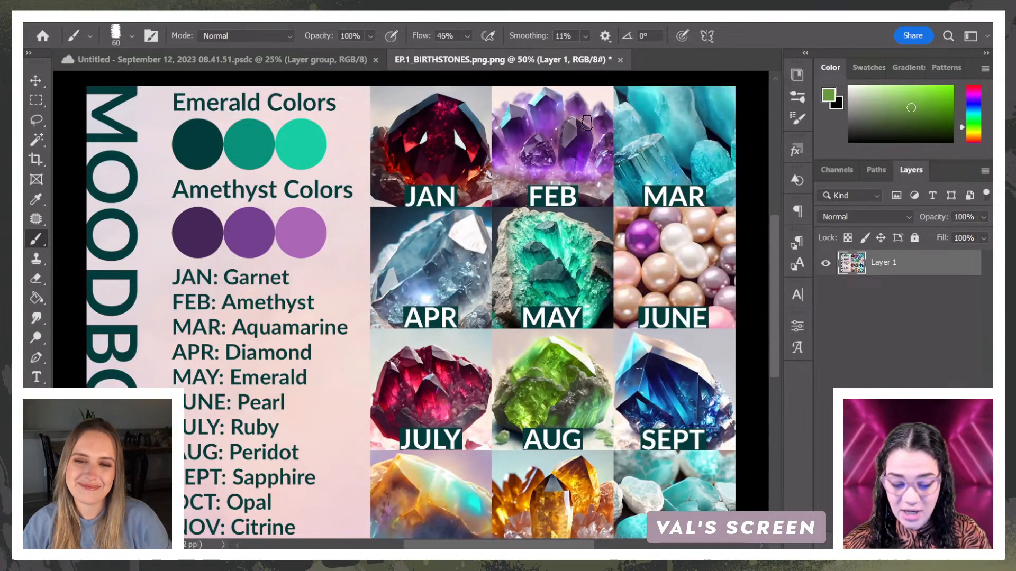
# Step: Switch to the pendant drawing document and examine the gem and ribbon line art and its layer groups
pyautogui.click(280, 60)
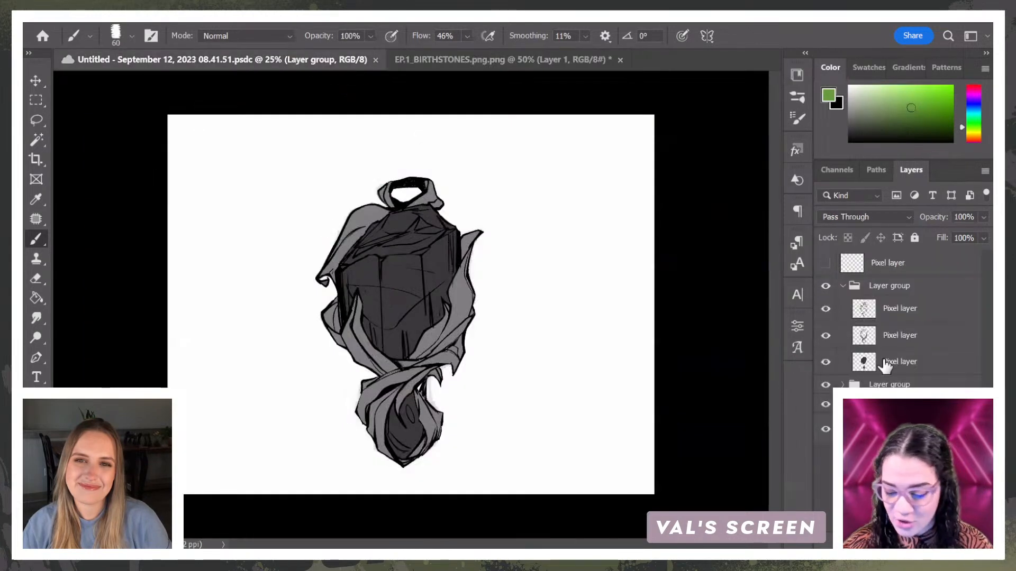
pyautogui.click(842, 286)
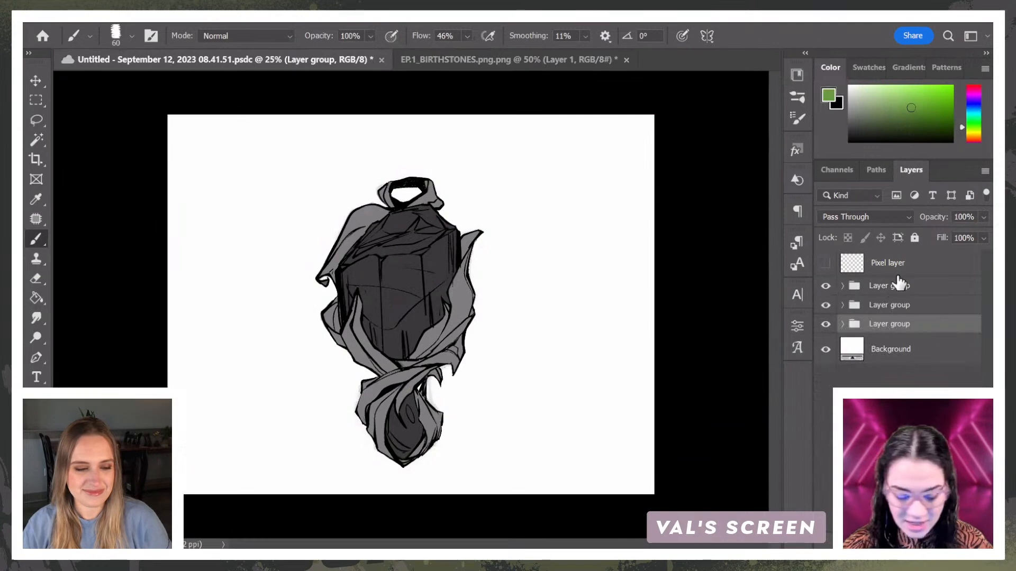
pyautogui.hotkey('ctrl', '+')
pyautogui.hotkey('ctrl', '+')
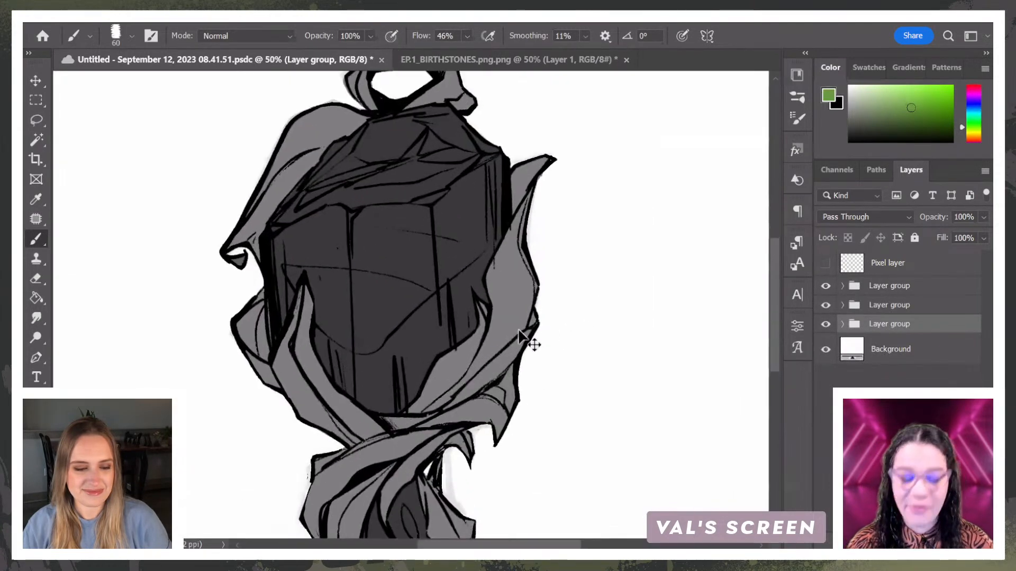
pyautogui.hotkey('ctrl', '-')
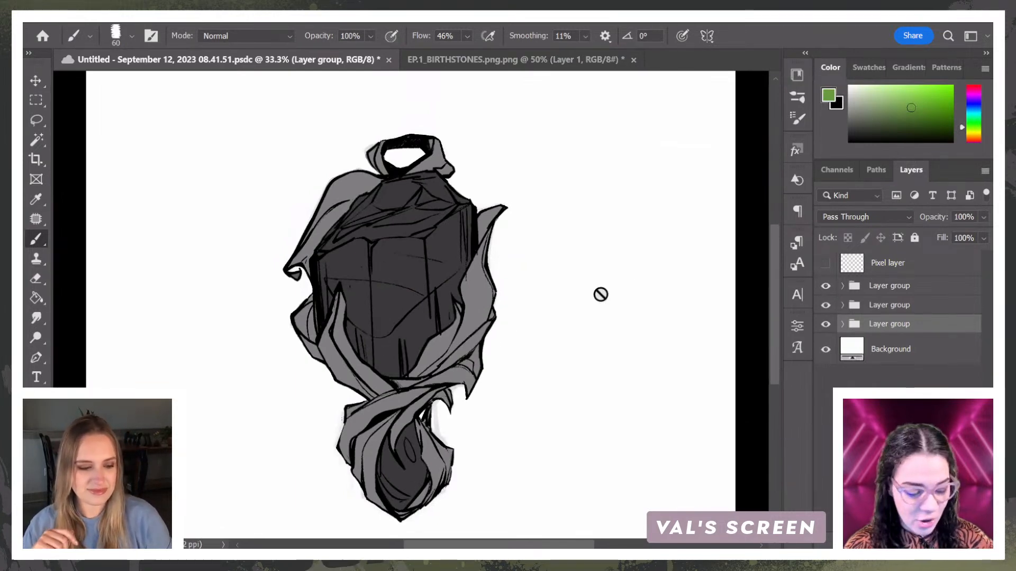
pyautogui.hotkey('ctrl', '+')
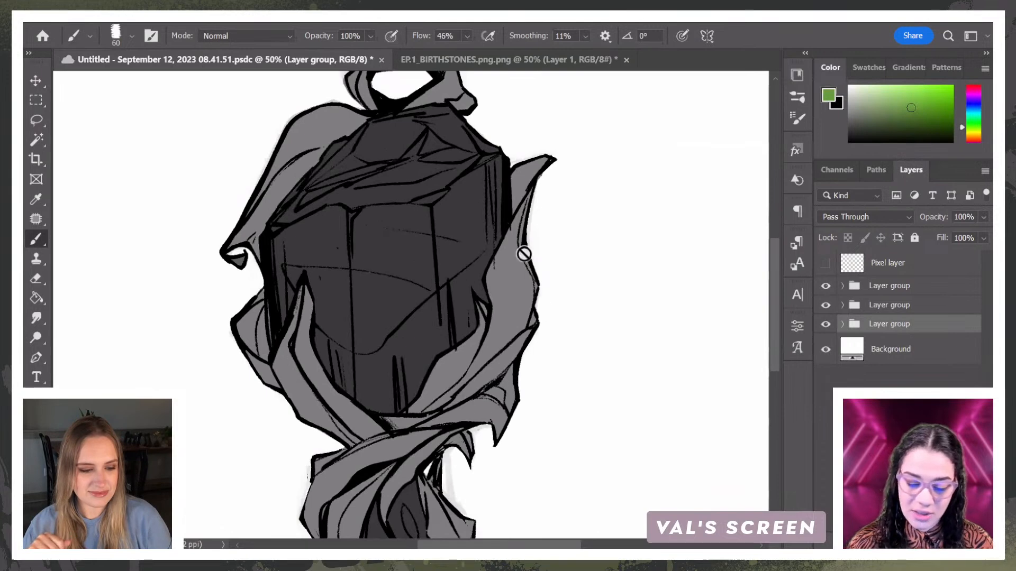
# Step: Expand the top layer group and shade the upper part of the pendant's right-hand ribbon with a sampled tone
pyautogui.click(842, 286)
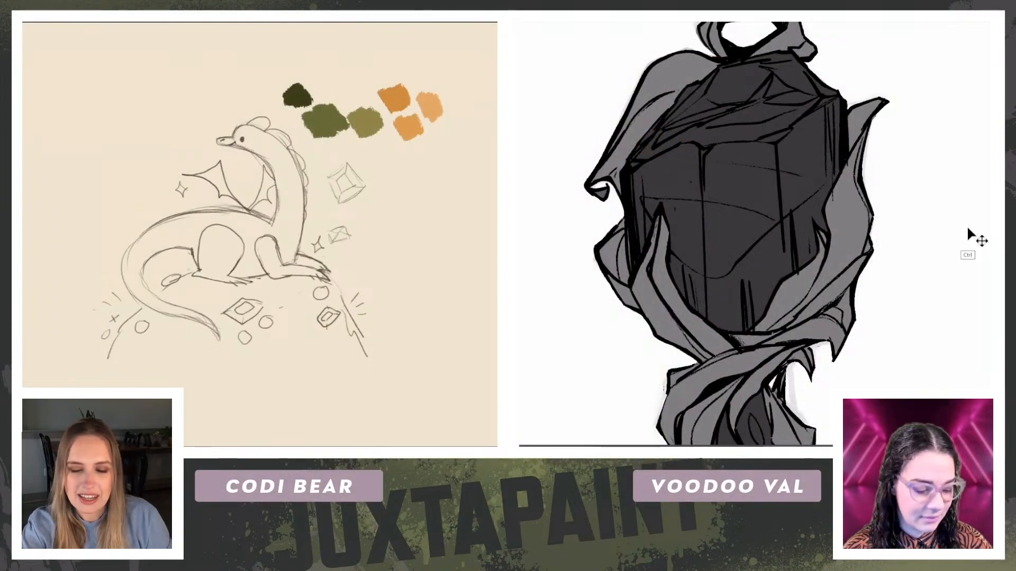
pyautogui.hotkey('ctrl', '-')
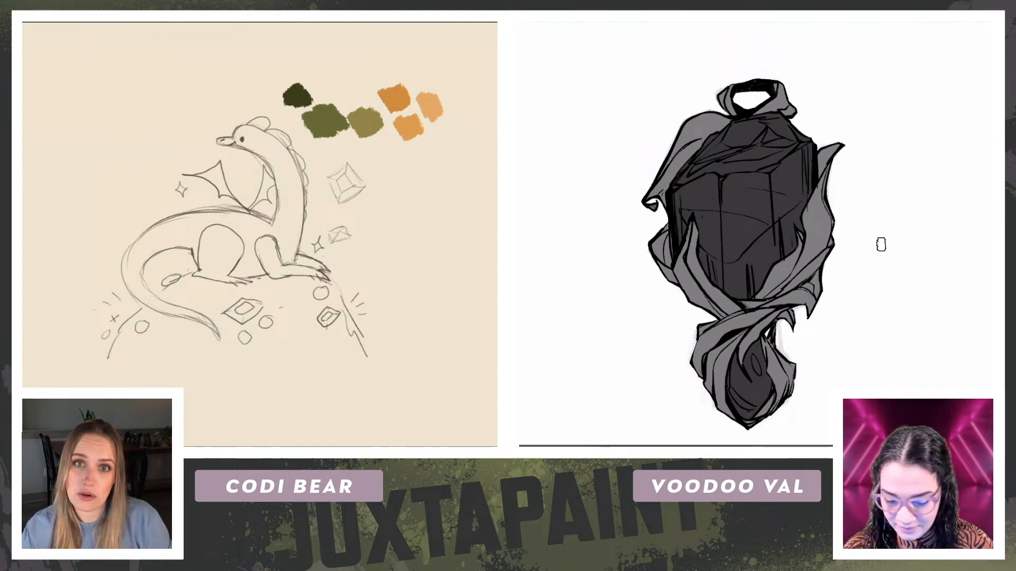
pyautogui.press('alt')
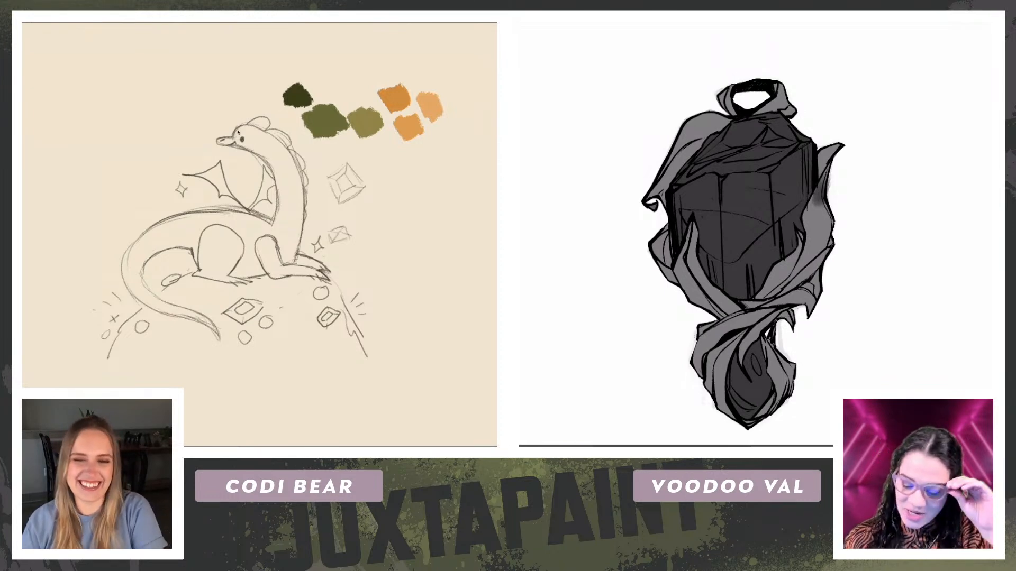
# Step: Select the green and orange colour swatches above the dragon sketch, rotate them into a vertical column and move them to the canvas's right edge
pyautogui.moveTo(108, 178)
pyautogui.mouseDown()
pyautogui.moveTo(107, 160)
pyautogui.moveTo(111, 179)
pyautogui.mouseUp()
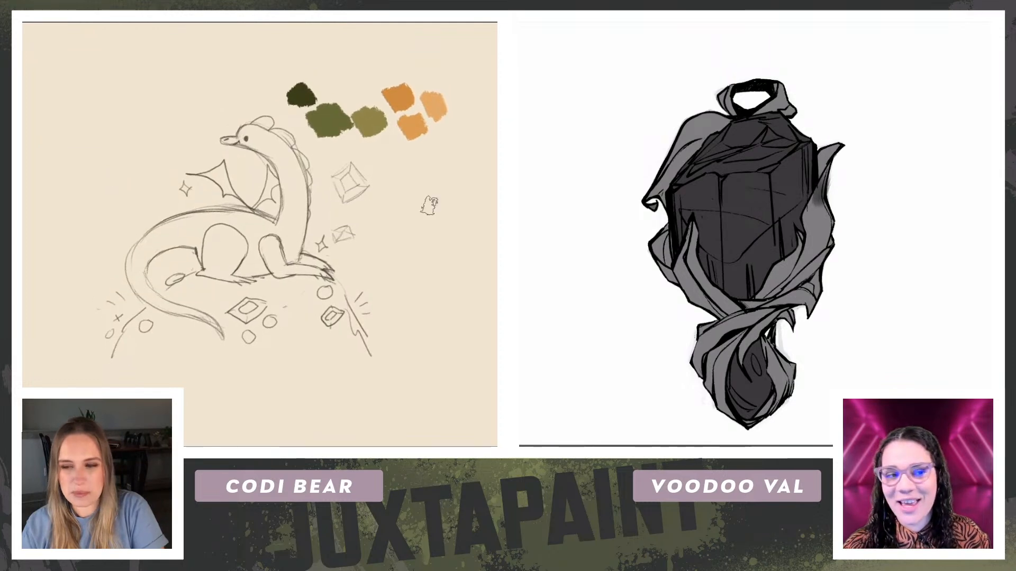
pyautogui.moveTo(278, 68); pyautogui.dragTo(404, 25)
pyautogui.moveTo(364, 111); pyautogui.dragTo(515, 178)
pyautogui.press('Return')
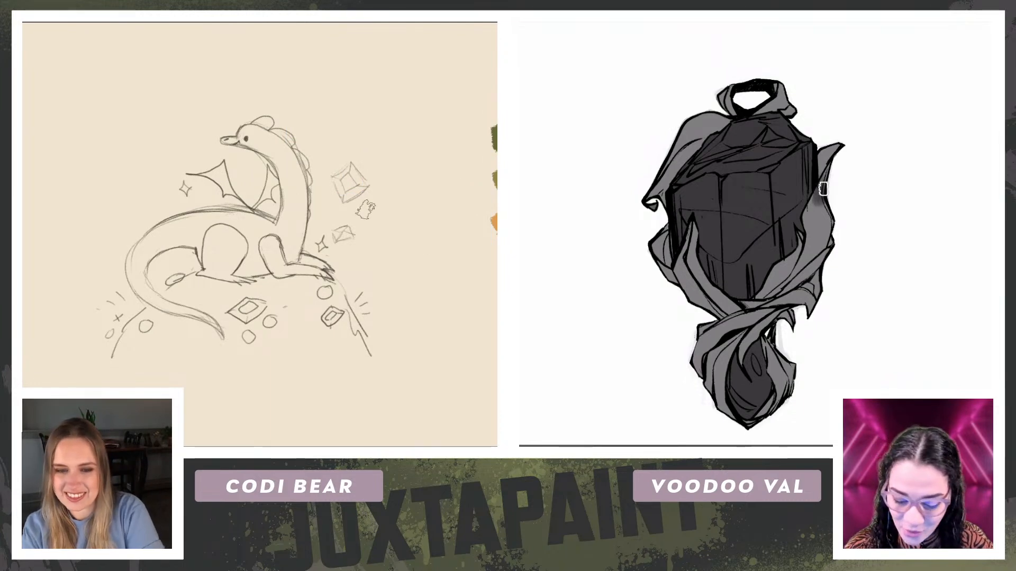
pyautogui.hotkey('ctrl', '-')
pyautogui.hotkey('ctrl', '-')
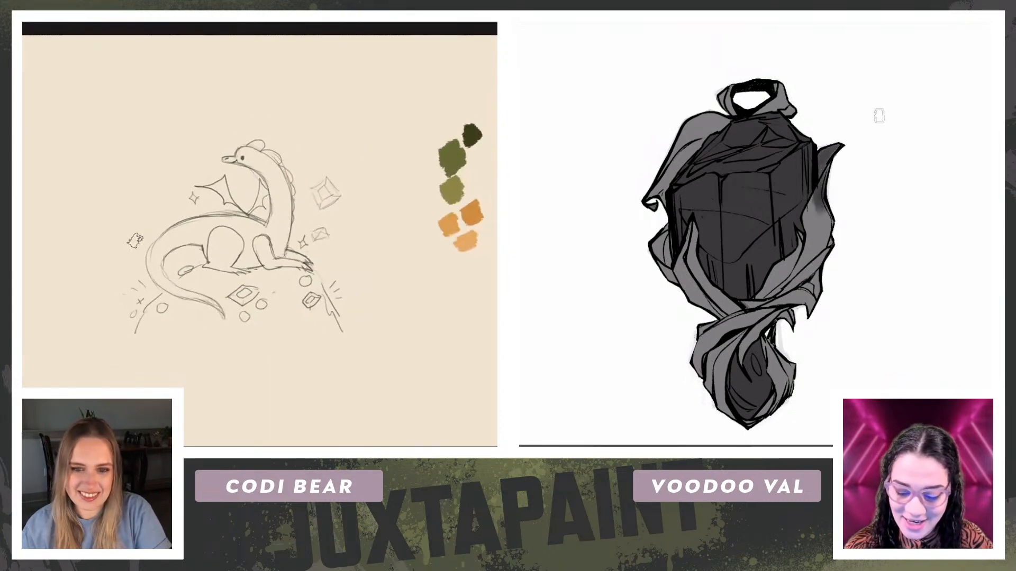
pyautogui.hotkey('ctrl', '+')
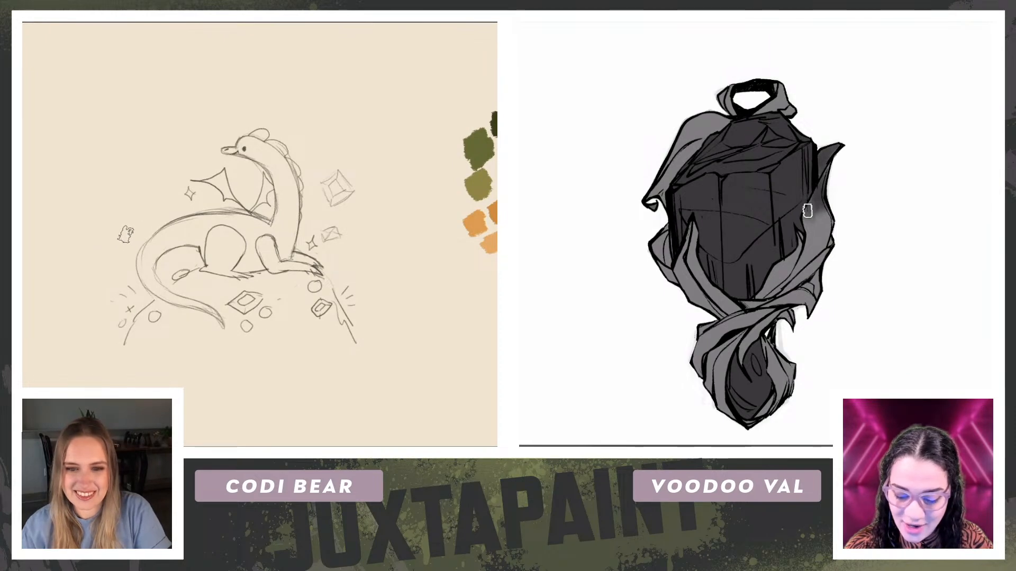
pyautogui.hotkey('ctrl', '+')
pyautogui.hotkey('ctrl', '+')
pyautogui.hotkey('ctrl', '-')
pyautogui.hotkey('ctrl', '-')
pyautogui.hotkey('ctrl', '-')
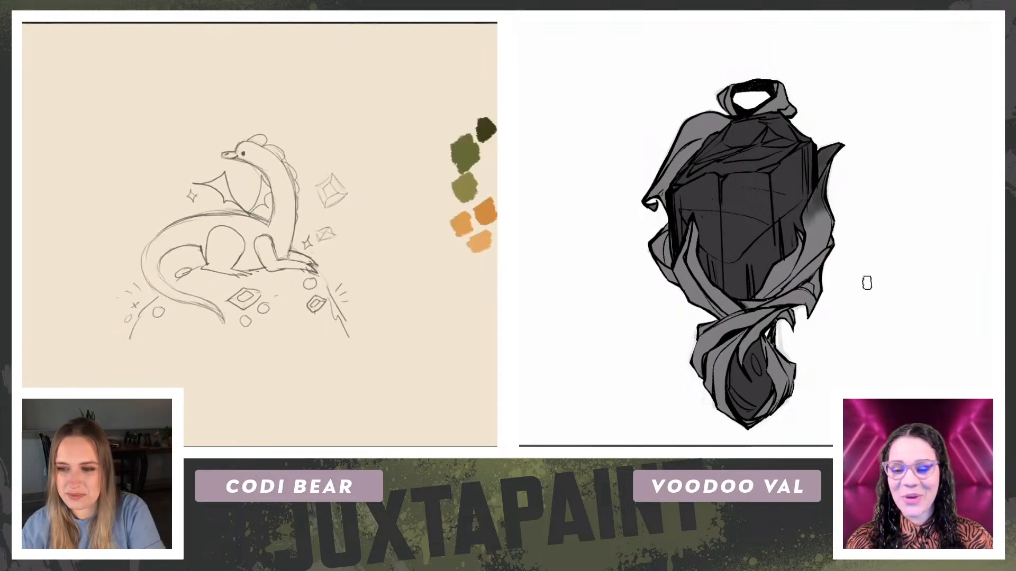
pyautogui.hotkey('ctrl', '0')
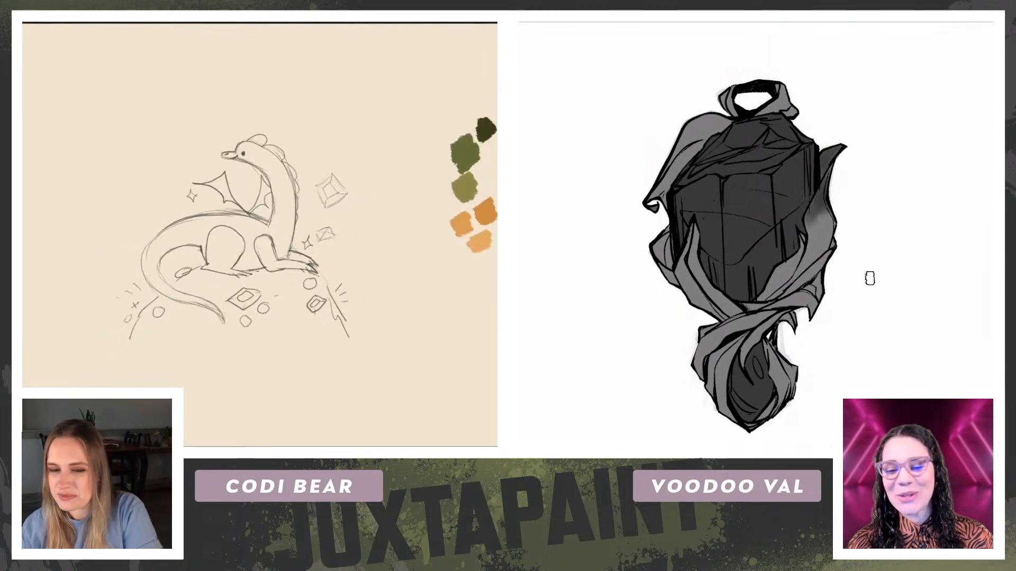
# Step: Blend light and dark grey strokes over the upper and middle part of the pendant's right-hand ribbon
pyautogui.hotkey('ctrl', '+')
pyautogui.keyDown('alt'); pyautogui.click(820, 219); pyautogui.keyUp('alt')
pyautogui.moveTo(825, 212); pyautogui.dragTo(813, 219)
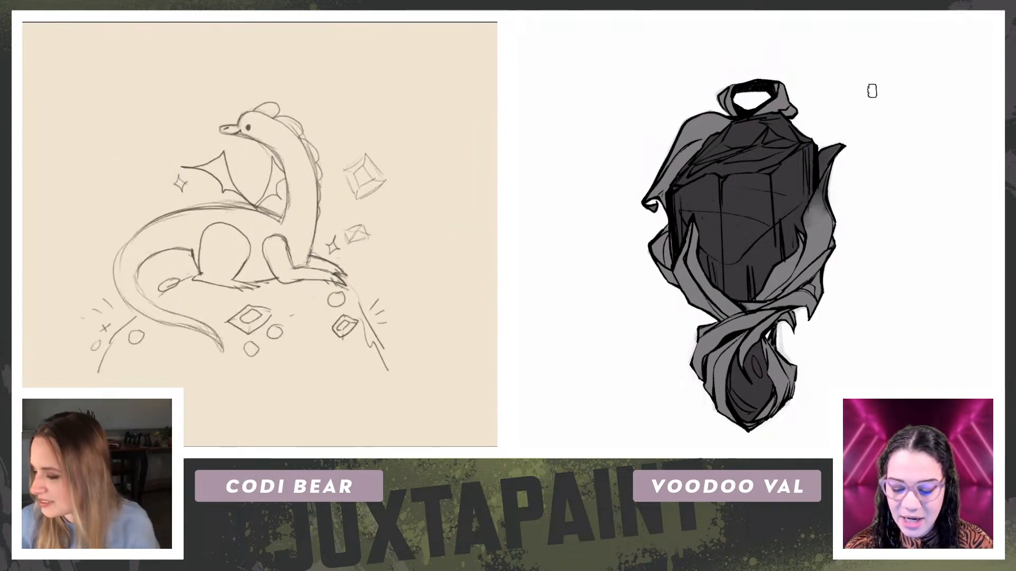
pyautogui.keyDown('alt'); pyautogui.click(806, 177); pyautogui.keyUp('alt')
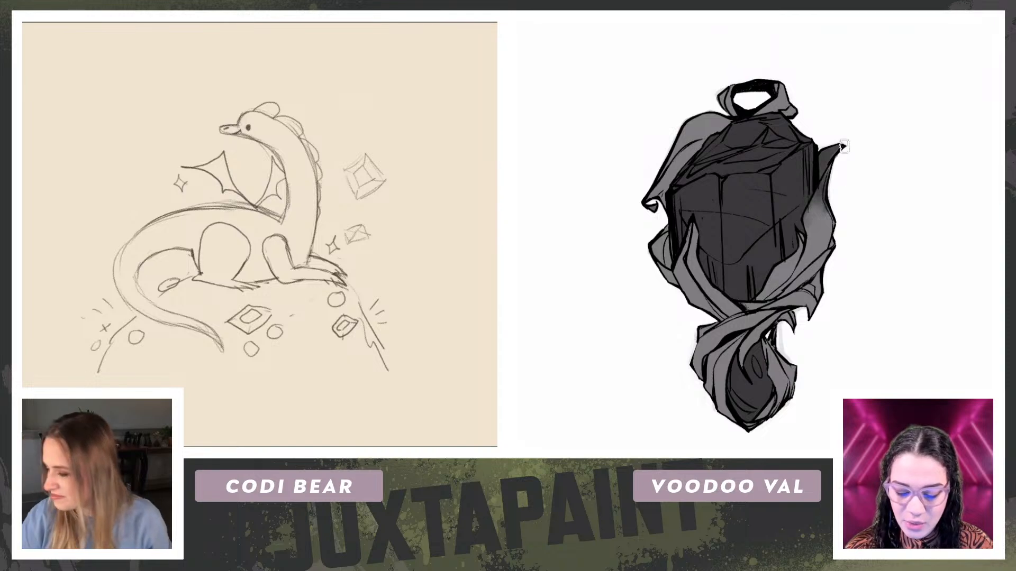
pyautogui.scroll(1, 259, 235)
pyautogui.moveTo(830, 231); pyautogui.dragTo(800, 272)
pyautogui.keyDown('alt'); pyautogui.click(821, 237); pyautogui.keyUp('alt')
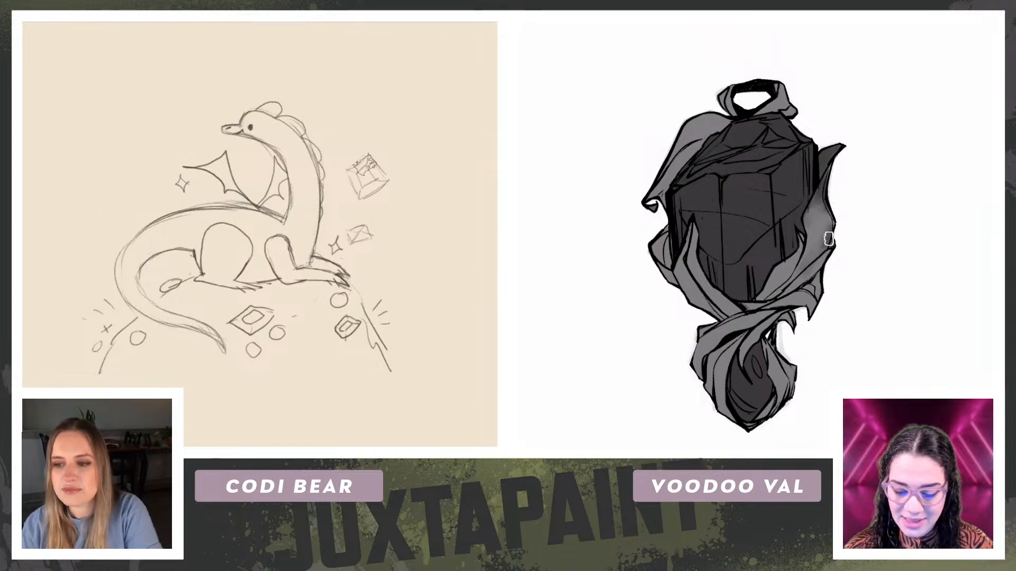
# Step: Choose the Kyle's Drawing Box - Happy HB brush for the dragon sketch
pyautogui.moveTo(80, 177); pyautogui.dragTo(91, 139)
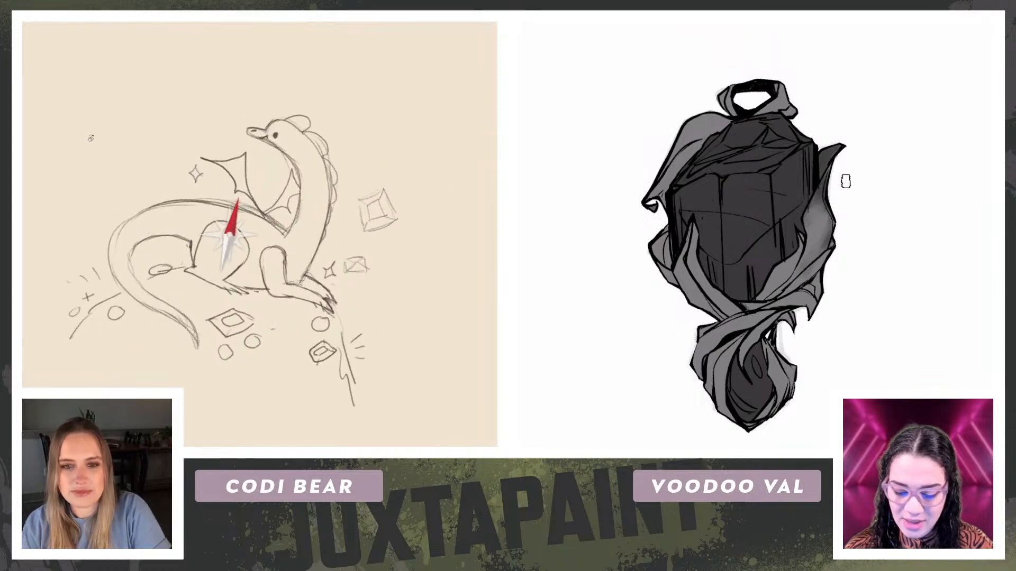
pyautogui.rightClick(471, 174)
pyautogui.click(432, 310)
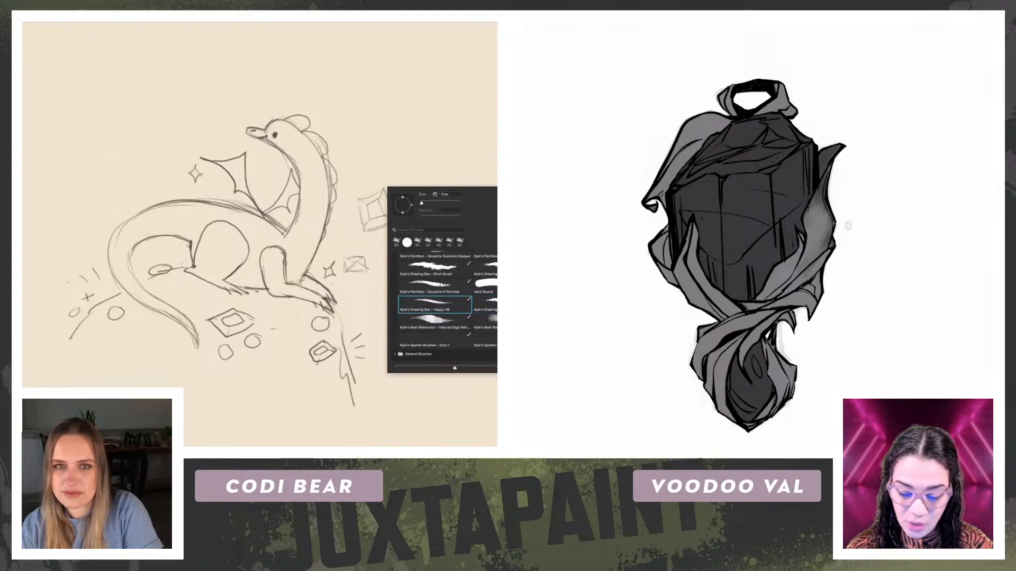
pyautogui.press('Return')
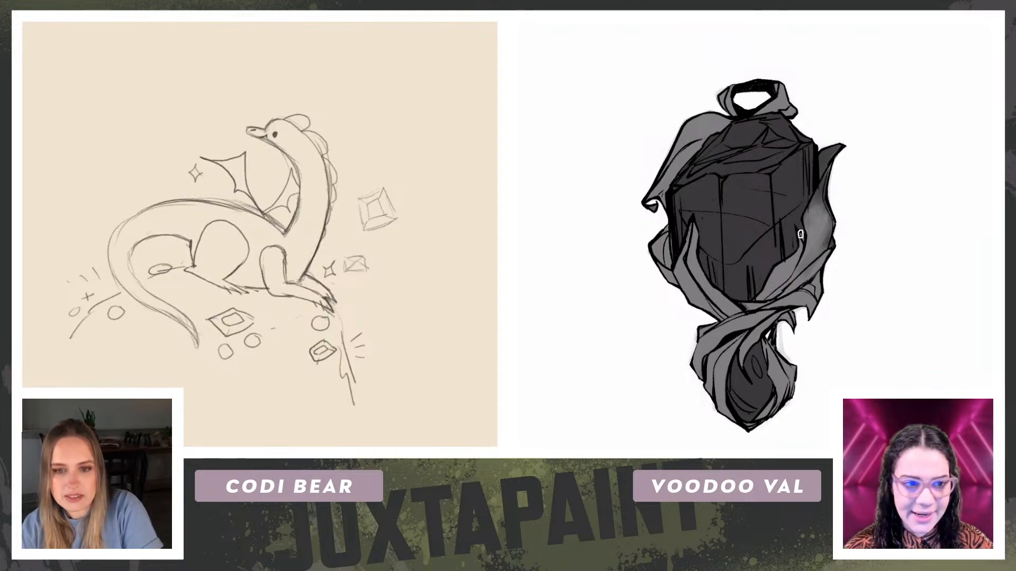
# Step: Retrace the dragon's neck outline with a cleaner, darker pencil line
pyautogui.press('r')
pyautogui.moveTo(275, 143); pyautogui.dragTo(320, 260)
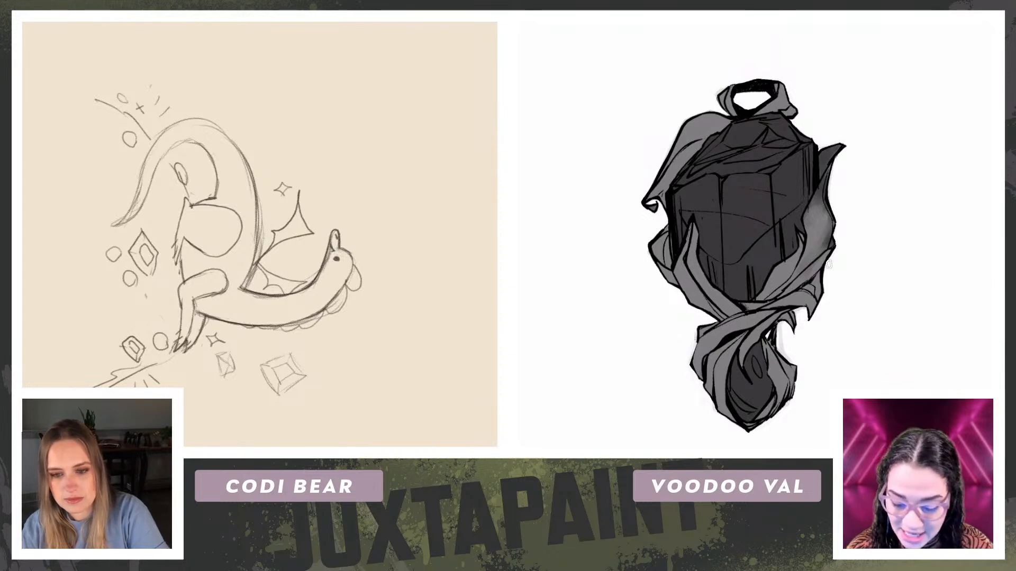
pyautogui.press('r')
pyautogui.moveTo(317, 265); pyautogui.dragTo(271, 151)
pyautogui.scroll(-3, 293, 230)
pyautogui.scroll(2, 293, 229)
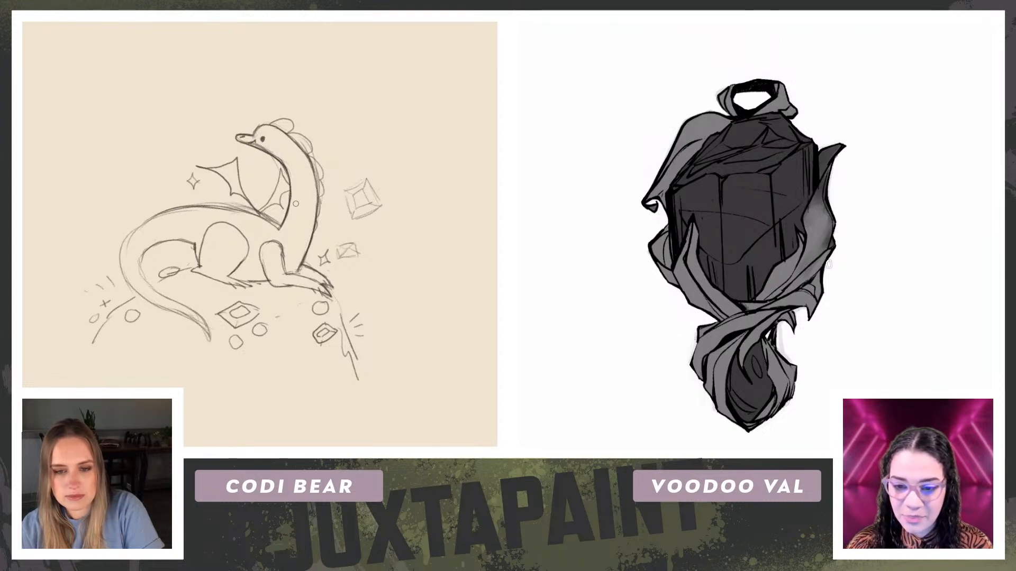
# Step: Retrace the curve of the dragon's back with a darker pencil line and blend shading on the middle of the pendant's right-hand ribbon
pyautogui.scroll(2, 296, 203)
pyautogui.press('r')
pyautogui.moveTo(119, 204); pyautogui.dragTo(266, 88)
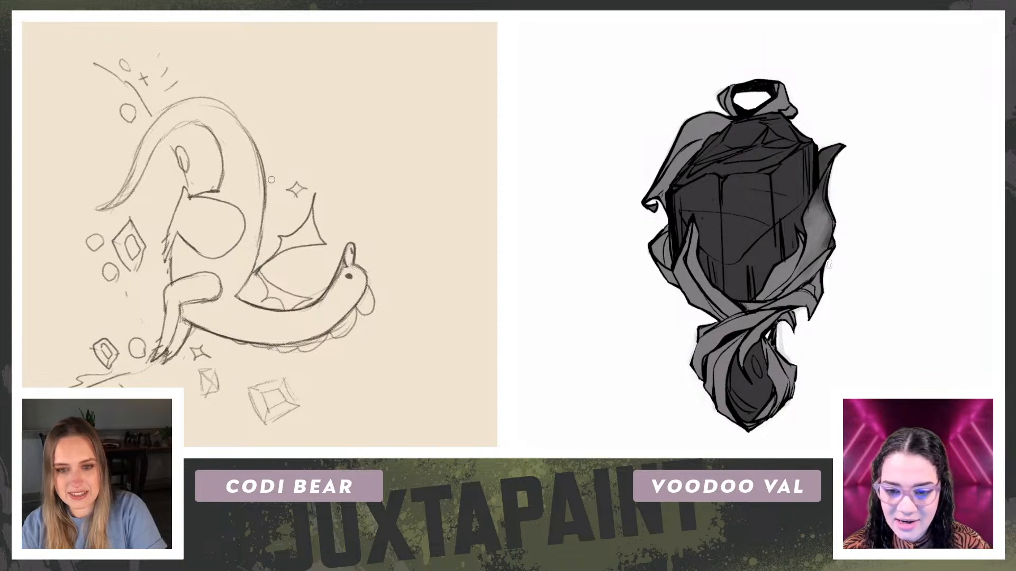
pyautogui.hotkey('ctrl', 'z')
pyautogui.hotkey('ctrl', '+')
pyautogui.hotkey('ctrl', '+')
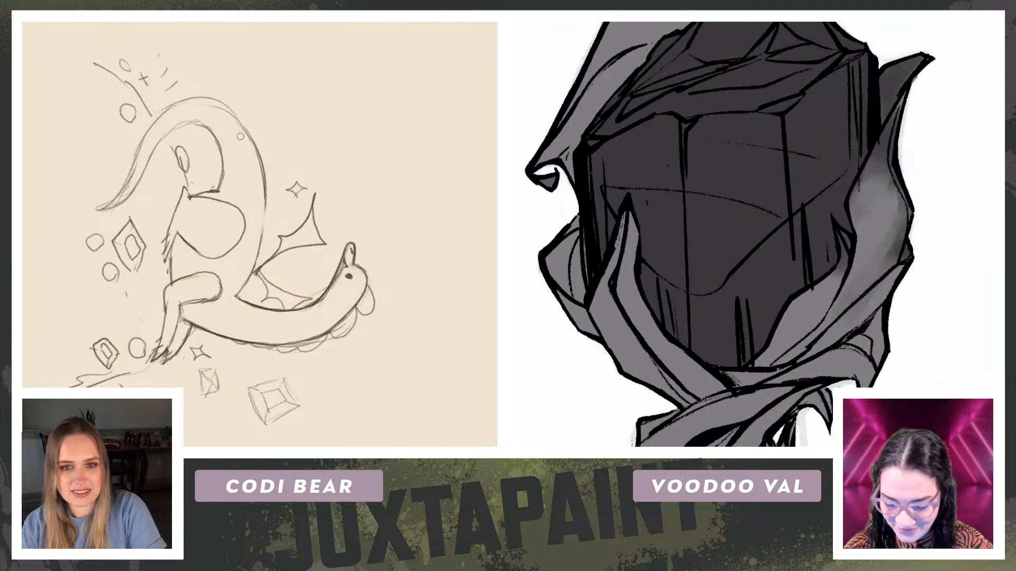
pyautogui.moveTo(53, 172); pyautogui.dragTo(65, 132)
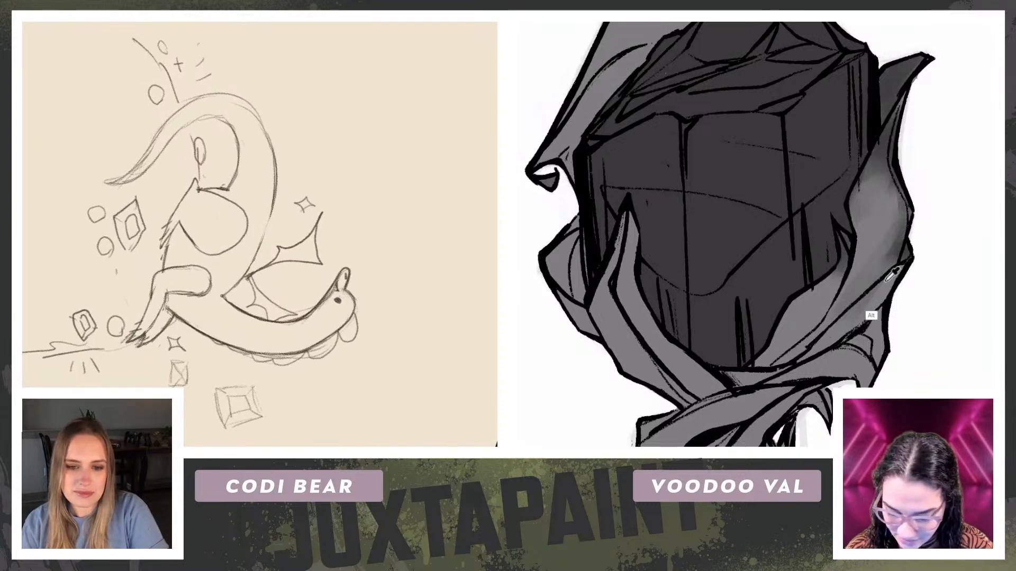
pyautogui.moveTo(895, 246)
pyautogui.mouseDown()
pyautogui.moveTo(903, 205)
pyautogui.moveTo(892, 238)
pyautogui.mouseUp()
pyautogui.moveTo(274, 205); pyautogui.dragTo(253, 256)
pyautogui.moveTo(892, 238); pyautogui.dragTo(882, 256)
pyautogui.moveTo(274, 192); pyautogui.dragTo(263, 236)
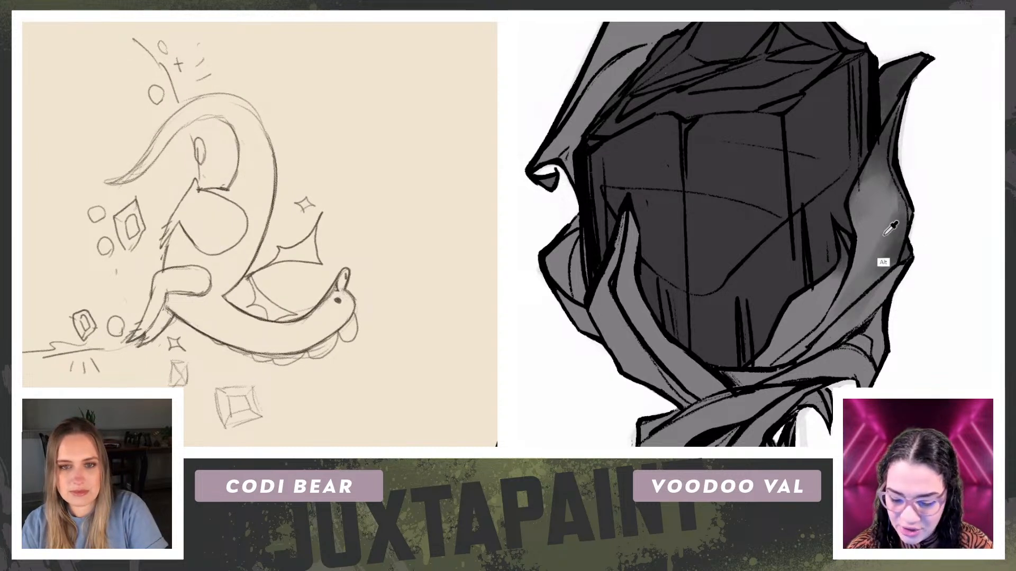
# Step: Blend darker grey shading into the lower part of the pendant's right-hand ribbon where it meets the knot
pyautogui.moveTo(265, 163)
pyautogui.mouseDown()
pyautogui.moveTo(309, 202)
pyautogui.moveTo(324, 176)
pyautogui.mouseUp()
pyautogui.keyDown('alt'); pyautogui.click(896, 82); pyautogui.keyUp('alt')
pyautogui.moveTo(900, 270); pyautogui.dragTo(789, 374)
pyautogui.moveTo(877, 330)
pyautogui.mouseDown()
pyautogui.moveTo(865, 338)
pyautogui.moveTo(879, 364)
pyautogui.moveTo(875, 316)
pyautogui.mouseUp()
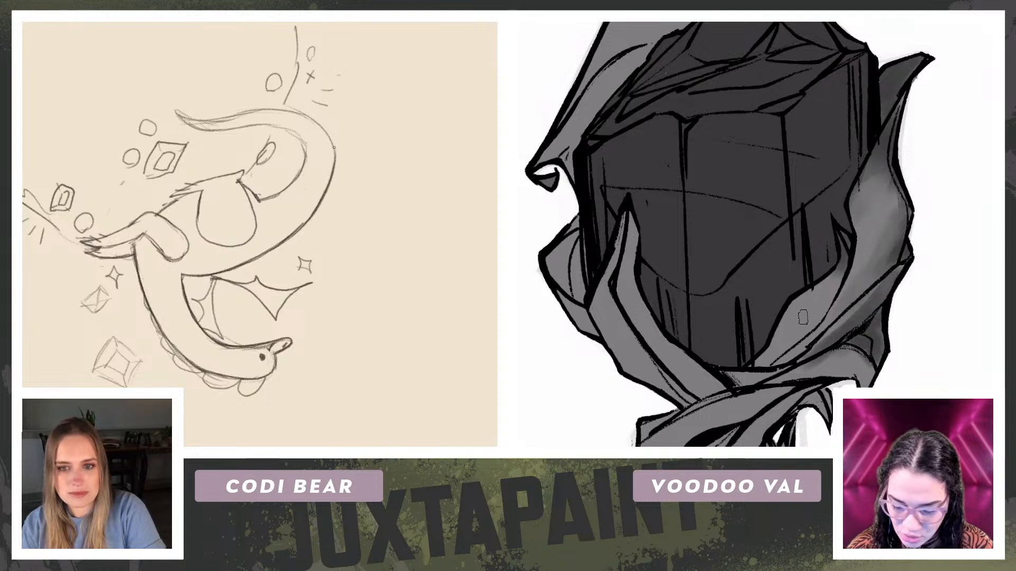
pyautogui.moveTo(847, 263); pyautogui.dragTo(808, 338)
# Step: Shade the right-hand ribbon's inner fold beside the gem and darken the pencil outline of the dragon's tail
pyautogui.press('r')
pyautogui.moveTo(332, 150)
pyautogui.mouseDown()
pyautogui.moveTo(181, 111)
pyautogui.moveTo(97, 220)
pyautogui.mouseUp()
pyautogui.moveTo(819, 317); pyautogui.dragTo(765, 368)
pyautogui.moveTo(822, 270)
pyautogui.mouseDown()
pyautogui.moveTo(796, 340)
pyautogui.moveTo(797, 327)
pyautogui.mouseUp()
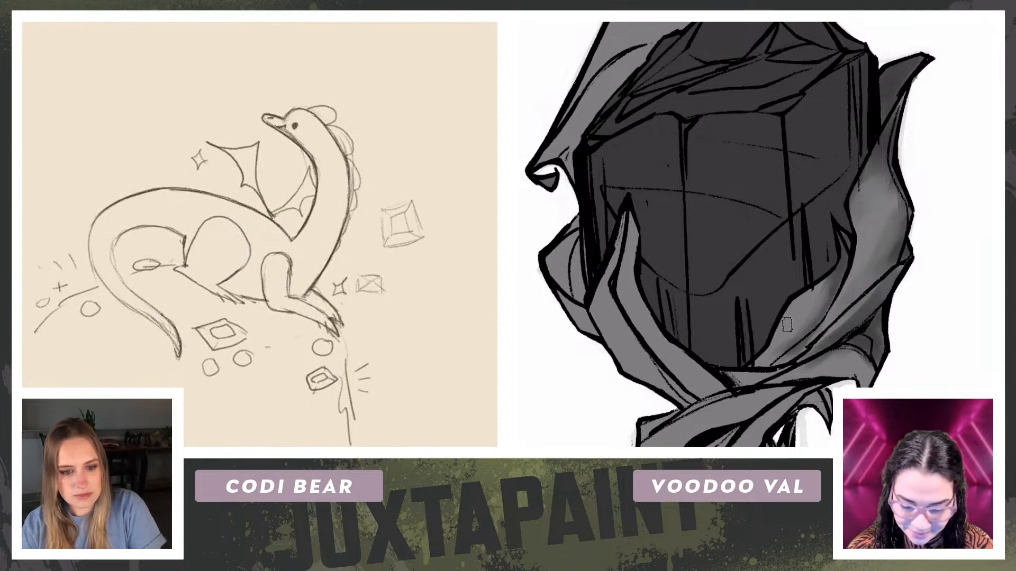
pyautogui.keyDown('alt'); pyautogui.click(868, 318); pyautogui.keyUp('alt')
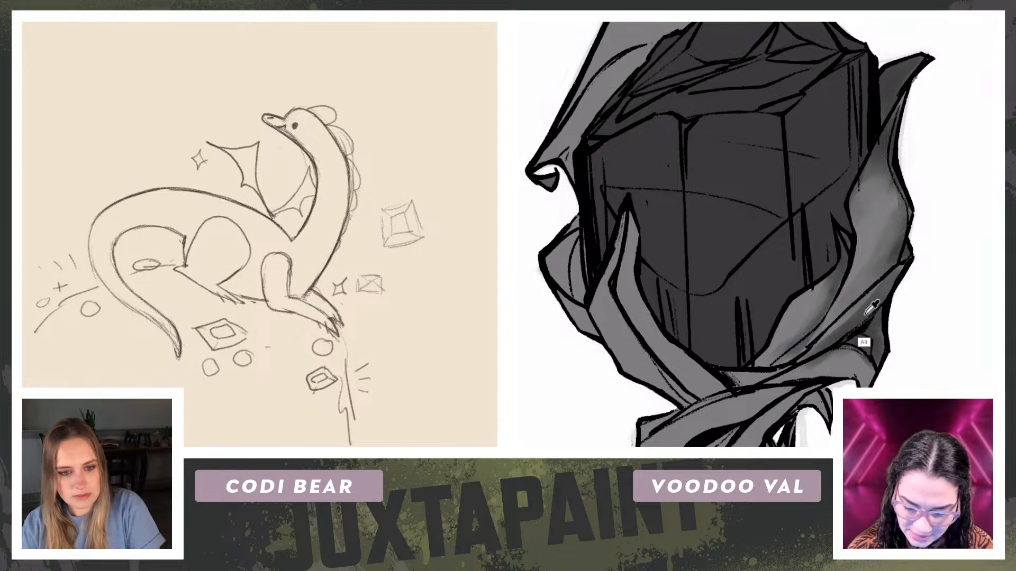
# Step: Blend dark and light grey shading along the pendant's upper-left ribbon
pyautogui.moveTo(557, 259)
pyautogui.mouseDown()
pyautogui.moveTo(580, 296)
pyautogui.moveTo(572, 270)
pyautogui.mouseUp()
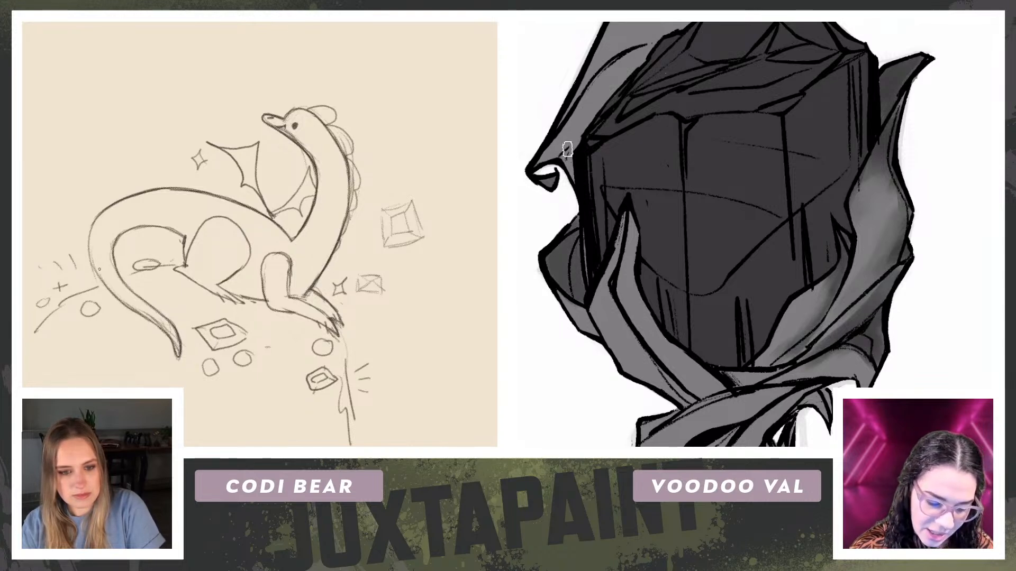
pyautogui.moveTo(568, 149); pyautogui.dragTo(588, 108)
pyautogui.moveTo(654, 47); pyautogui.dragTo(590, 111)
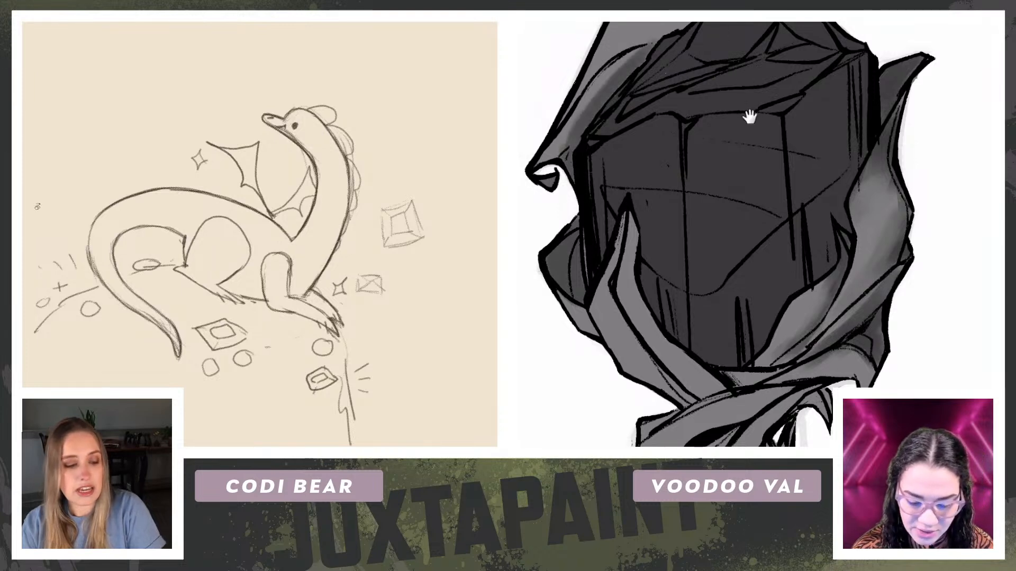
pyautogui.moveTo(744, 82); pyautogui.dragTo(765, 195)
pyautogui.moveTo(100, 224); pyautogui.dragTo(236, 140)
pyautogui.moveTo(710, 120)
pyautogui.mouseDown()
pyautogui.moveTo(664, 144)
pyautogui.moveTo(714, 121)
pyautogui.moveTo(645, 139)
pyautogui.moveTo(630, 170)
pyautogui.mouseUp()
pyautogui.moveTo(136, 198)
pyautogui.mouseDown()
pyautogui.moveTo(310, 125)
pyautogui.moveTo(360, 218)
pyautogui.mouseUp()
pyautogui.moveTo(698, 127); pyautogui.dragTo(637, 176)
# Step: Retrace the outer curve at the base of the dragon's tail and deepen the shading inside the right-hand ribbon's fold
pyautogui.moveTo(225, 311); pyautogui.dragTo(232, 301)
pyautogui.keyDown('alt'); pyautogui.click(592, 265); pyautogui.keyUp('alt')
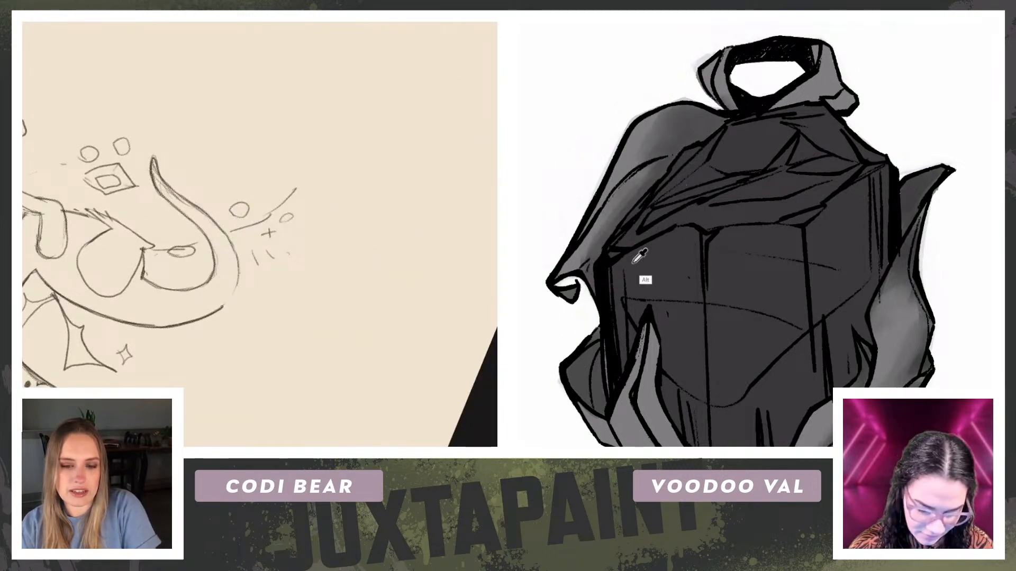
pyautogui.moveTo(910, 283); pyautogui.dragTo(935, 50)
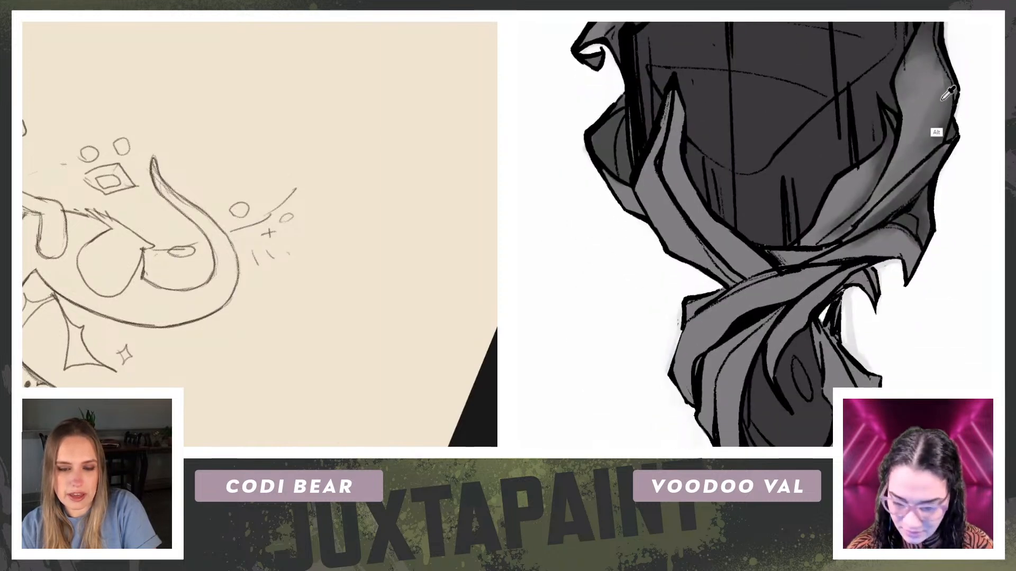
pyautogui.moveTo(858, 187); pyautogui.dragTo(868, 175)
pyautogui.moveTo(268, 297)
pyautogui.mouseDown()
pyautogui.moveTo(257, 302)
pyautogui.moveTo(164, 193)
pyautogui.moveTo(87, 265)
pyautogui.mouseUp()
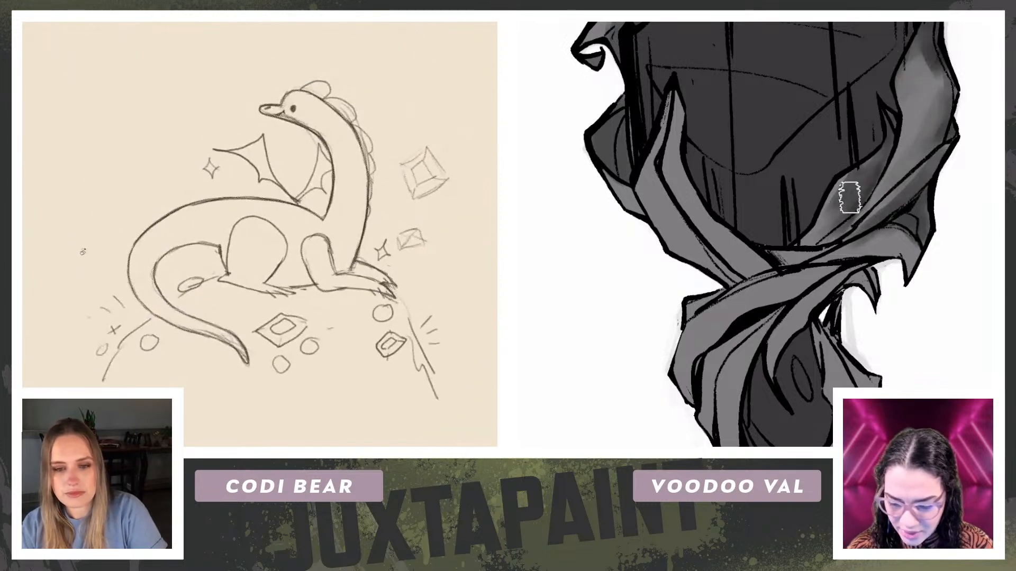
# Step: Retrace the dragon's hind thigh with a darker pencil line and shade the ribbon crossing the gem's lower left
pyautogui.moveTo(74, 202); pyautogui.dragTo(76, 269)
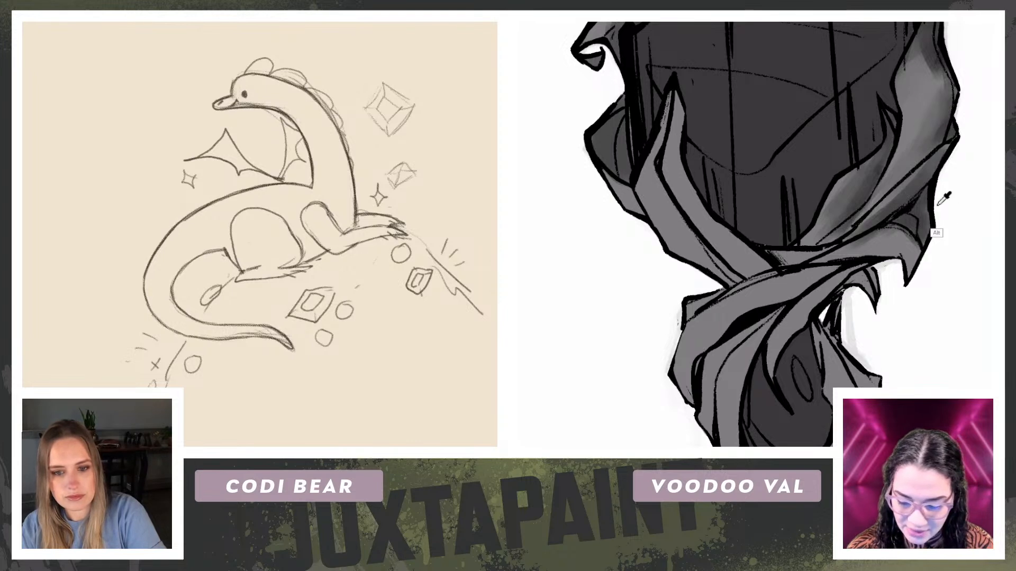
pyautogui.press('r')
pyautogui.moveTo(75, 204)
pyautogui.mouseDown()
pyautogui.moveTo(57, 189)
pyautogui.moveTo(123, 97)
pyautogui.mouseUp()
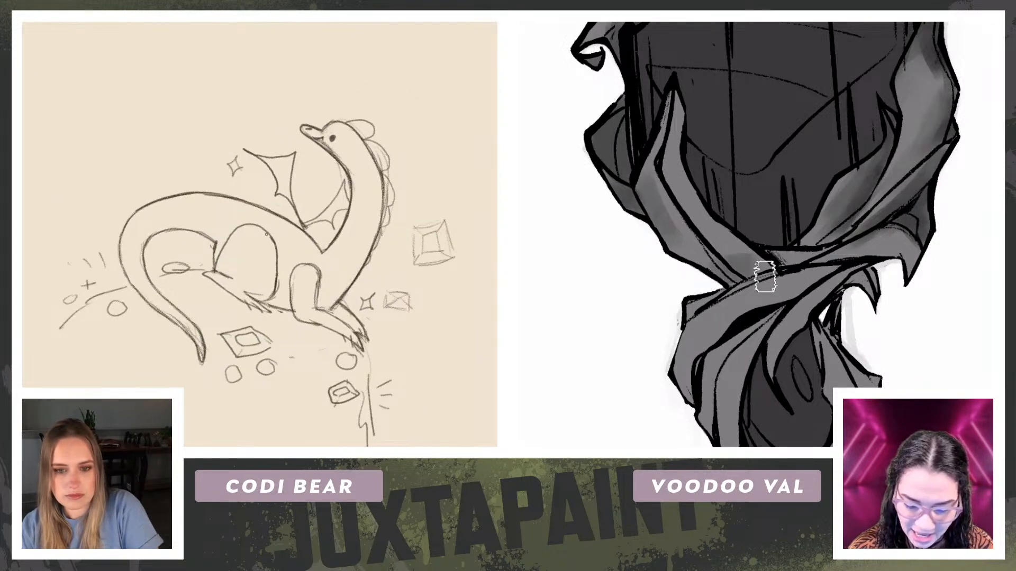
pyautogui.press('r')
pyautogui.moveTo(90, 181); pyautogui.dragTo(71, 226)
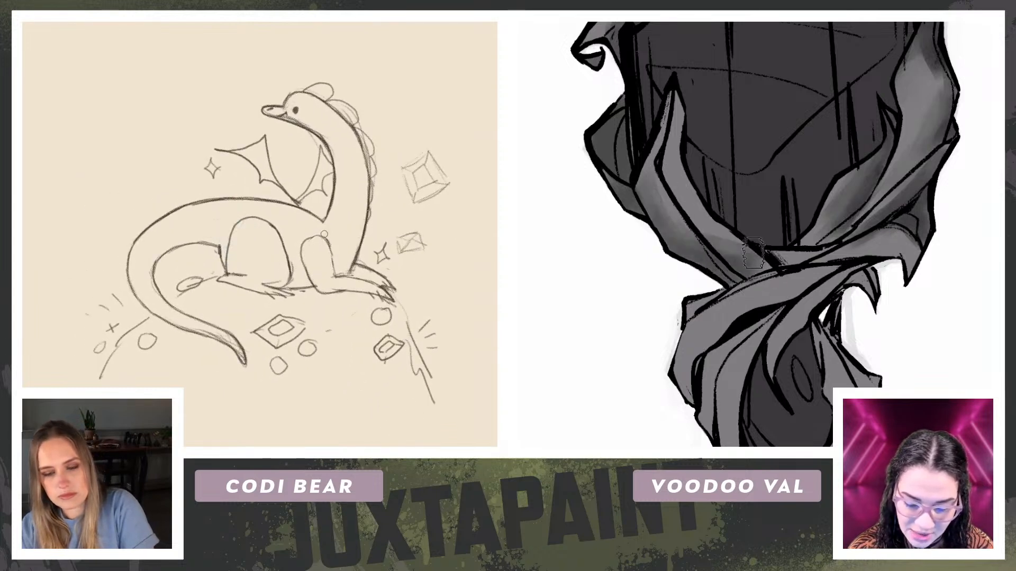
# Step: Retrace the dragon's front leg, add small scallops at the wing base and refine the left-hand ribbon's shading
pyautogui.press('r')
pyautogui.moveTo(130, 144); pyautogui.dragTo(168, 255)
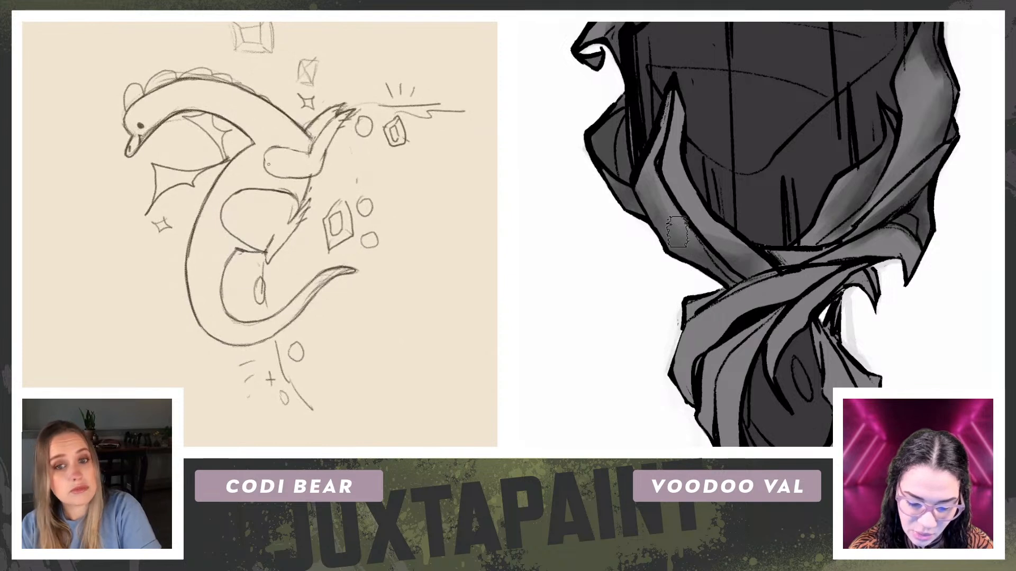
pyautogui.press('r')
pyautogui.moveTo(162, 229)
pyautogui.mouseDown()
pyautogui.moveTo(152, 122)
pyautogui.moveTo(189, 113)
pyautogui.mouseUp()
pyautogui.moveTo(89, 185); pyautogui.dragTo(75, 185)
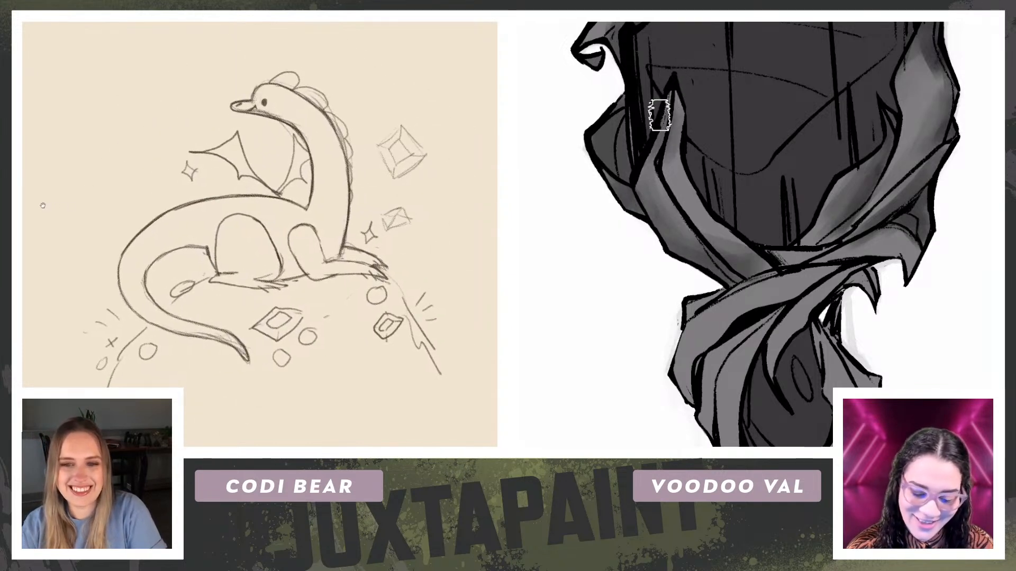
pyautogui.keyDown('alt'); pyautogui.click(677, 184); pyautogui.keyUp('alt')
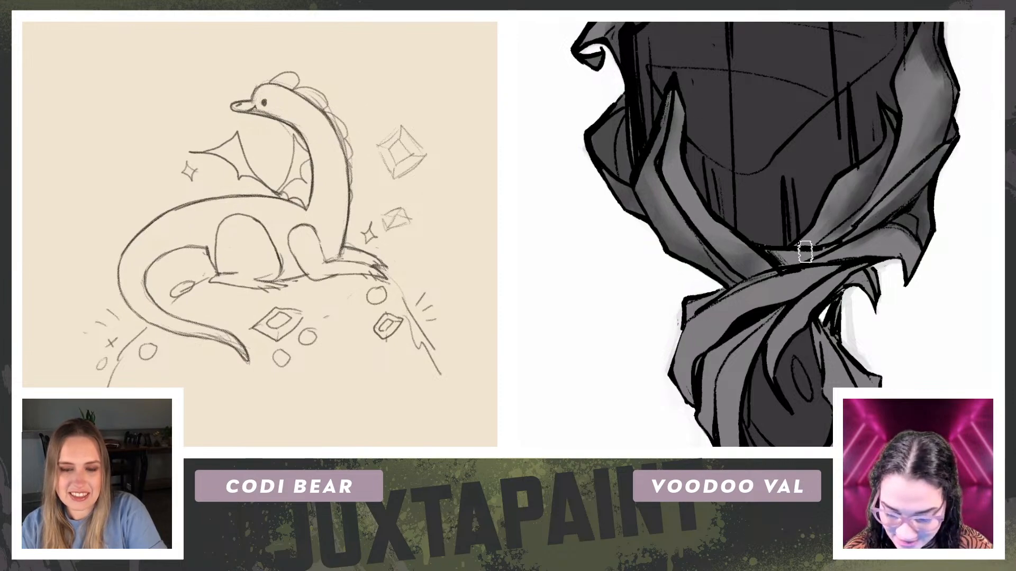
# Step: Move the green and orange colour swatches on Layer 2 closer to the dragon sketch
pyautogui.press('r')
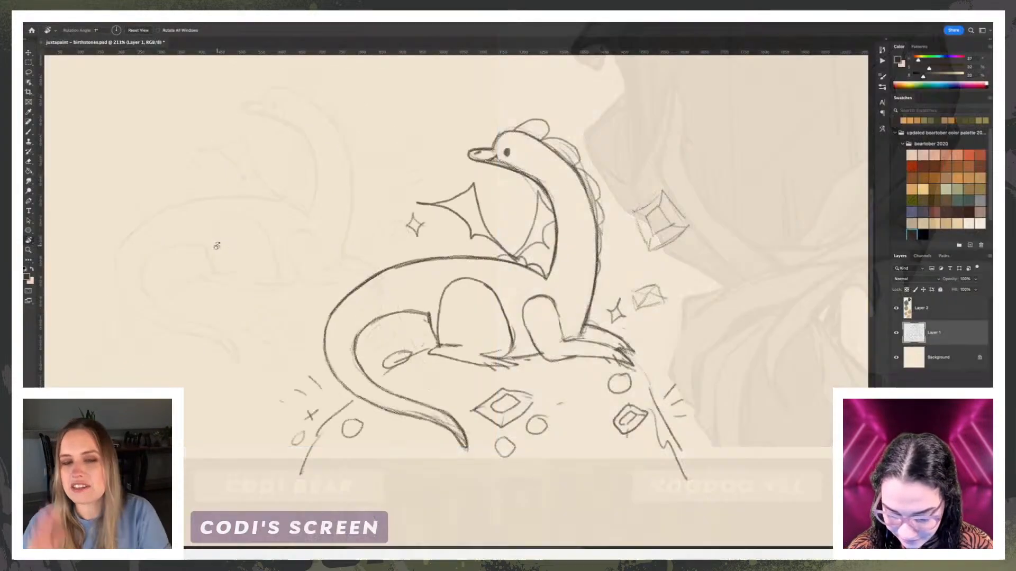
pyautogui.press('e')
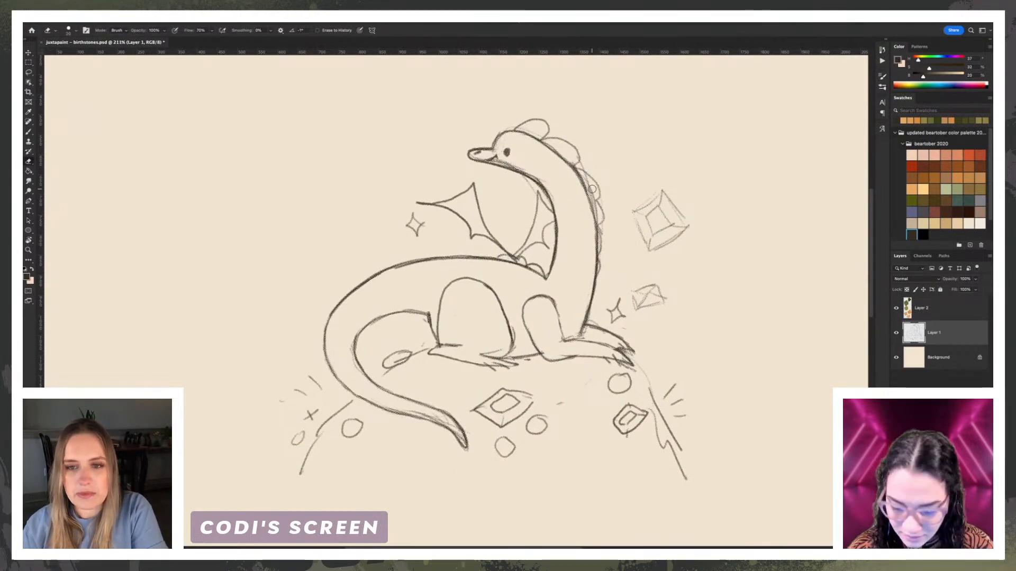
pyautogui.press('super+minus')
pyautogui.moveTo(663, 216); pyautogui.dragTo(462, 225)
pyautogui.click(946, 317)
pyautogui.press('super+t')
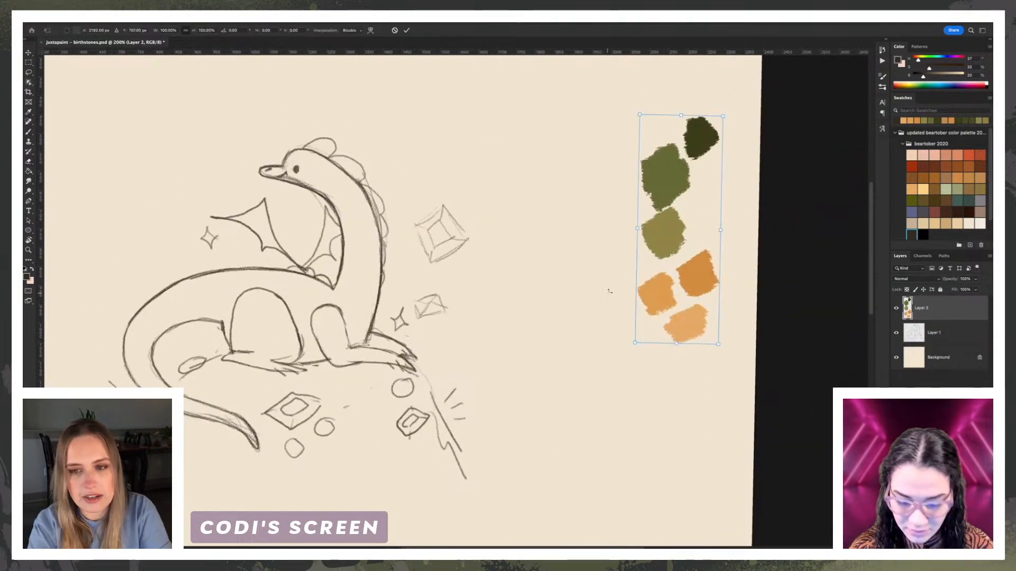
pyautogui.moveTo(684, 239); pyautogui.dragTo(524, 318)
pyautogui.press('Return')
pyautogui.press('e')
pyautogui.moveTo(357, 280); pyautogui.dragTo(474, 274)
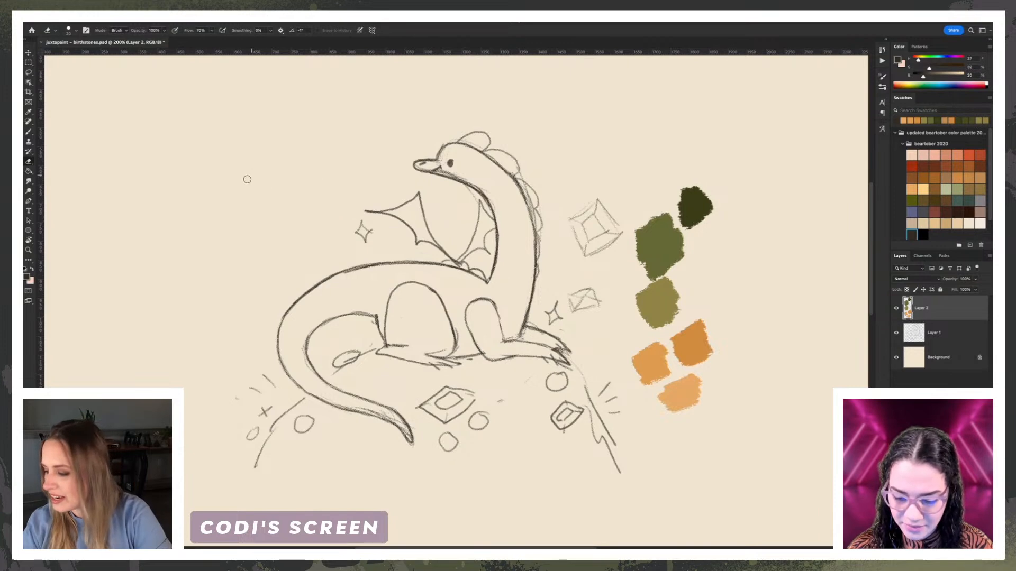
# Step: Draw a row of rounded scallops along the dragon's back and down its tail
pyautogui.press('r')
pyautogui.moveTo(195, 232); pyautogui.dragTo(315, 137)
pyautogui.press('b')
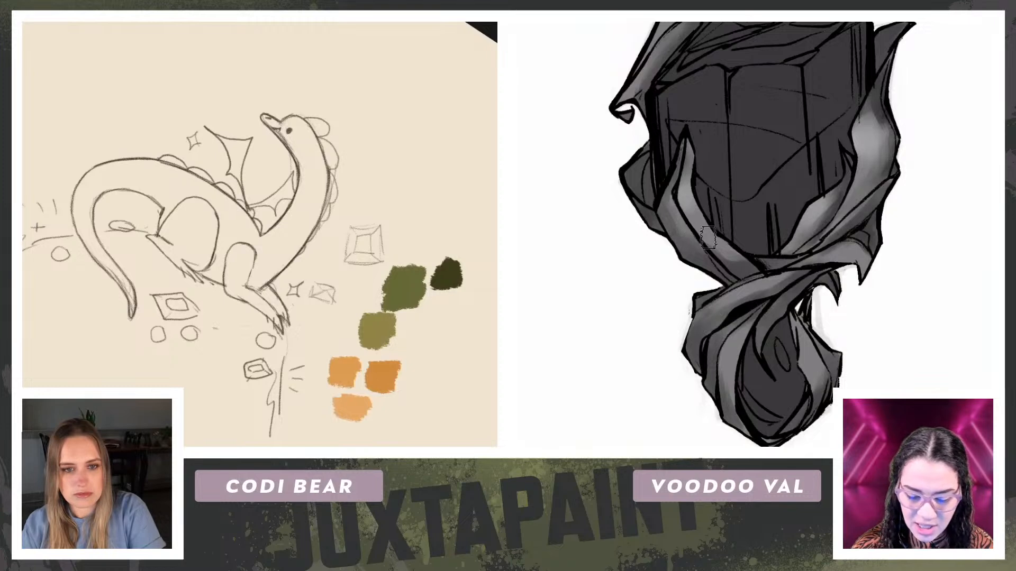
pyautogui.moveTo(747, 152); pyautogui.dragTo(767, 269)
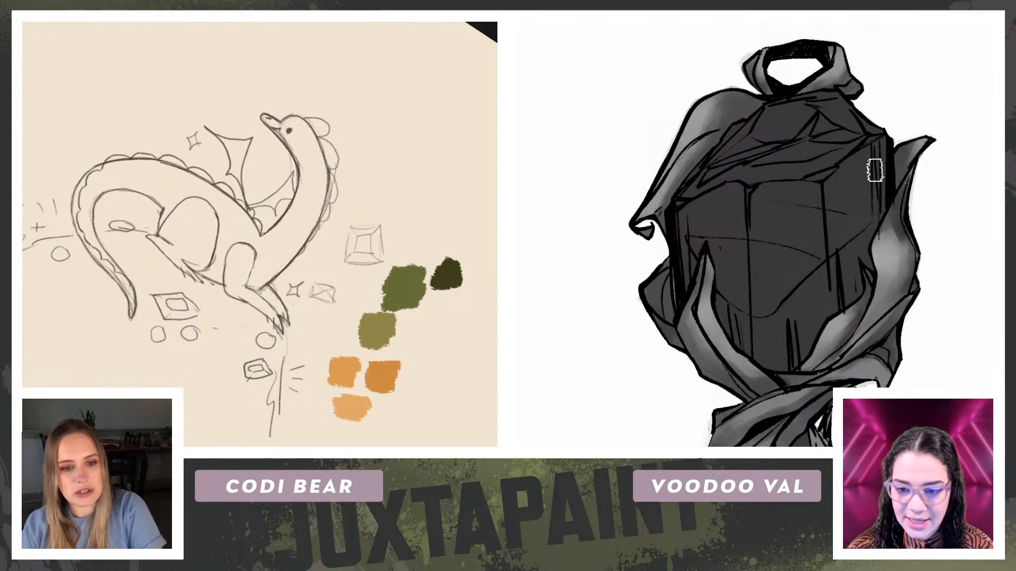
pyautogui.moveTo(839, 296); pyautogui.dragTo(860, 218)
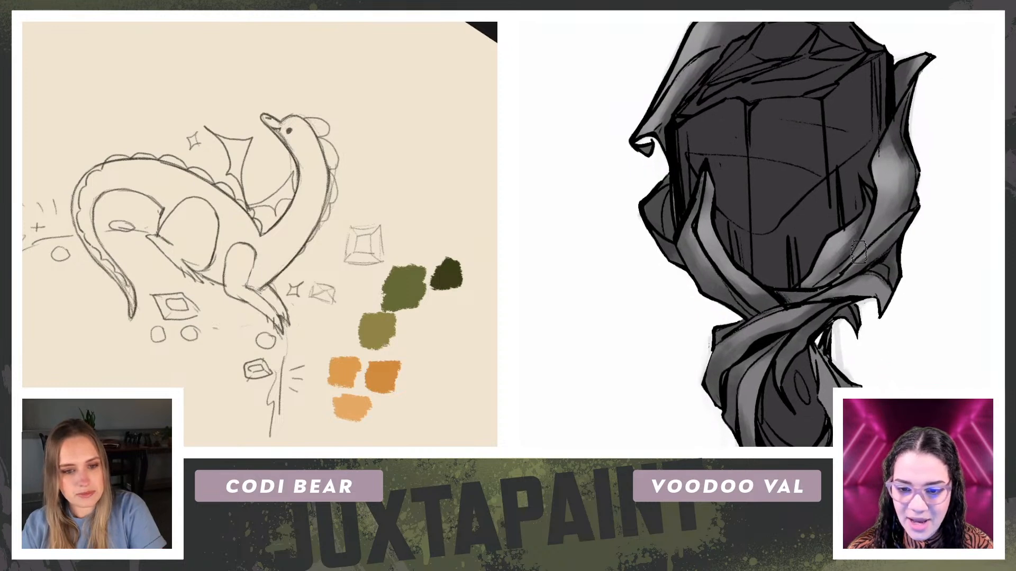
# Step: Refine the scallops around the dragon's rump and along its tail
pyautogui.press('r')
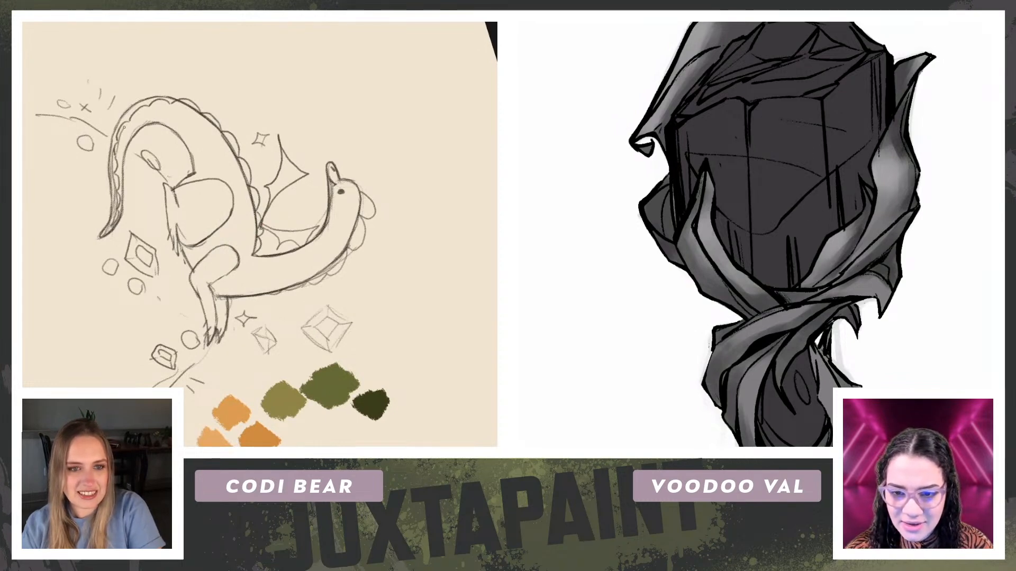
pyautogui.moveTo(33, 173); pyautogui.dragTo(74, 258)
pyautogui.moveTo(36, 201); pyautogui.dragTo(153, 264)
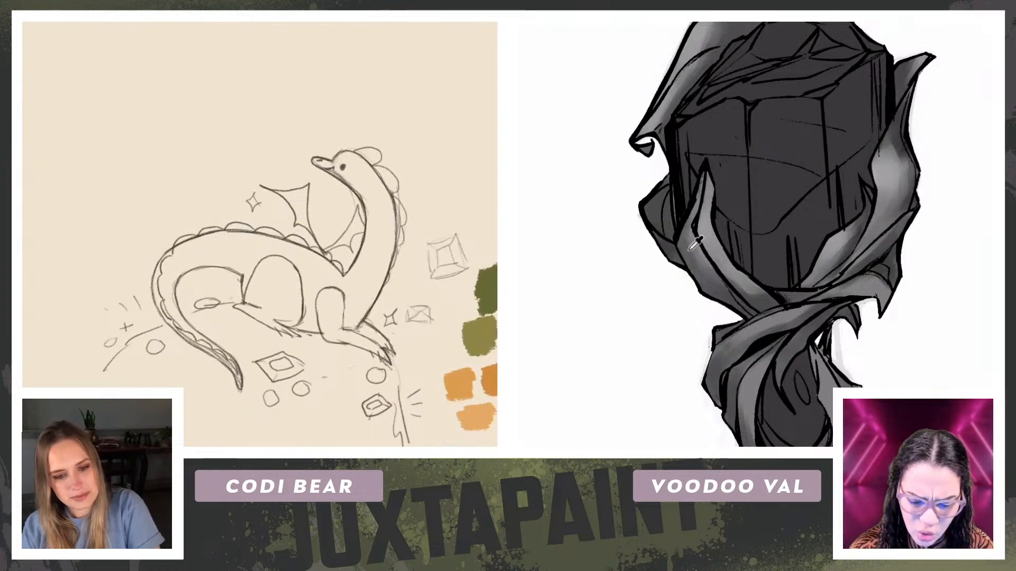
pyautogui.moveTo(82, 193); pyautogui.dragTo(62, 270)
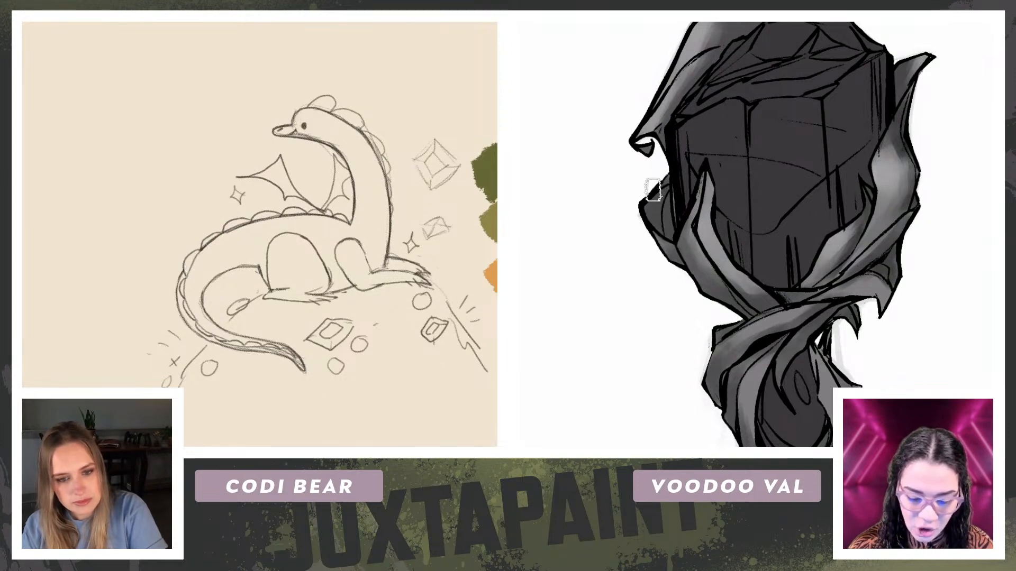
pyautogui.press('Escape')
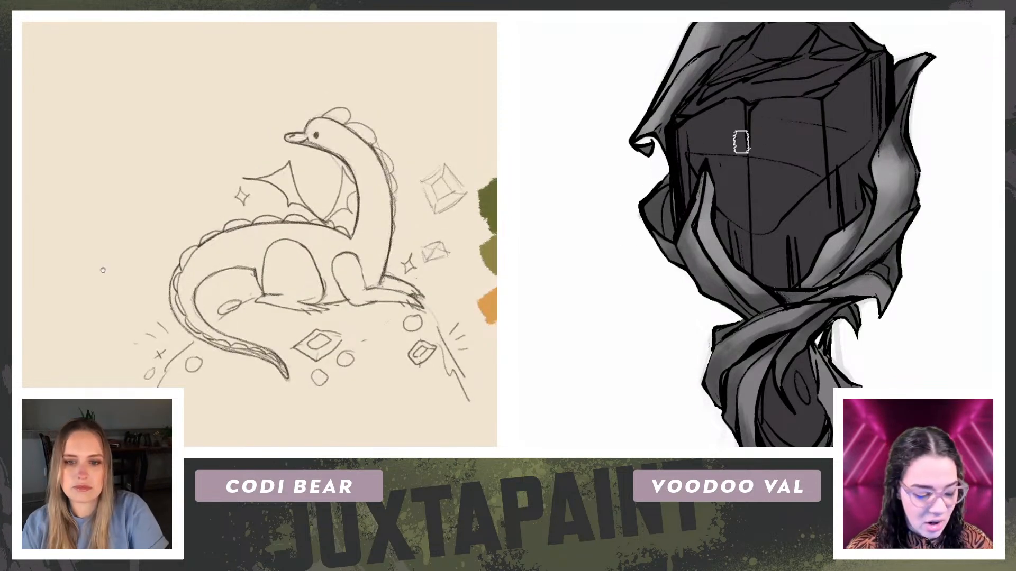
# Step: Blend light and dark grey shading over the ribbons wrapped around the pendant's small lower gem
pyautogui.moveTo(102, 268); pyautogui.dragTo(22, 257)
pyautogui.moveTo(838, 253); pyautogui.dragTo(821, 216)
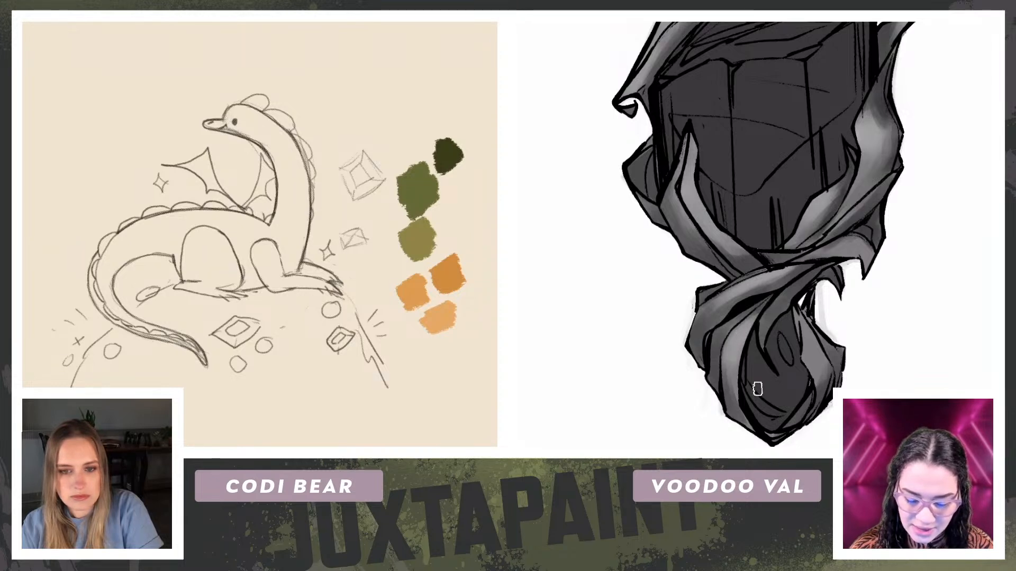
pyautogui.moveTo(788, 302); pyautogui.dragTo(762, 352)
# Step: Draw an inner contour line down the length of the dragon's neck
pyautogui.moveTo(27, 166); pyautogui.dragTo(99, 63)
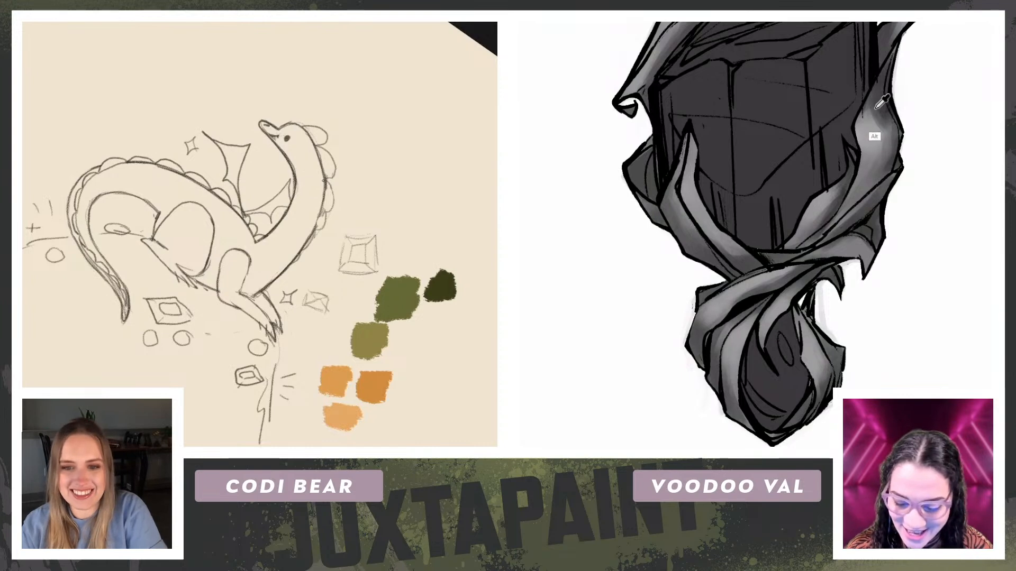
pyautogui.moveTo(327, 186); pyautogui.dragTo(262, 171)
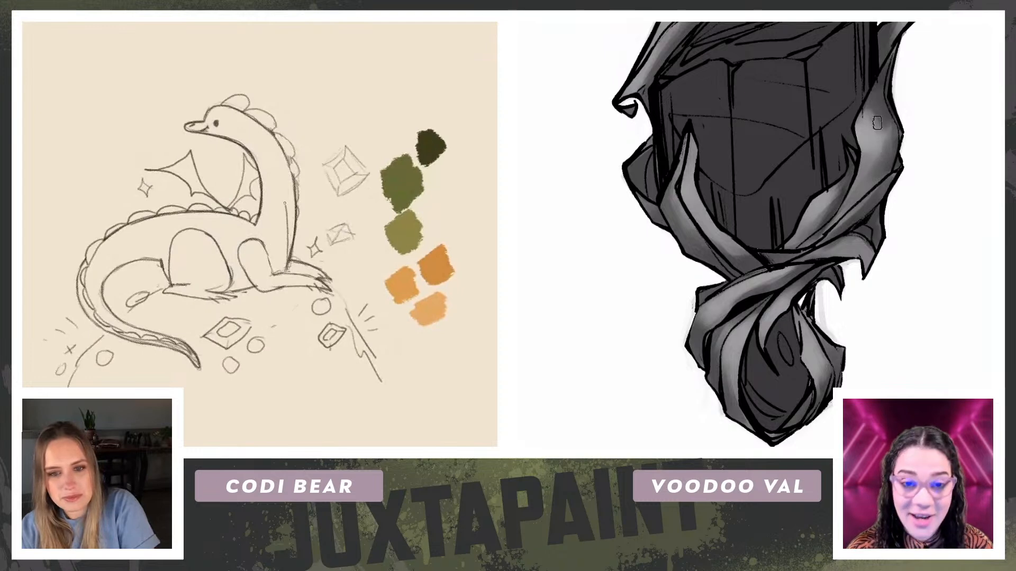
pyautogui.moveTo(43, 156)
pyautogui.mouseDown()
pyautogui.moveTo(111, 70)
pyautogui.moveTo(282, 39)
pyautogui.mouseUp()
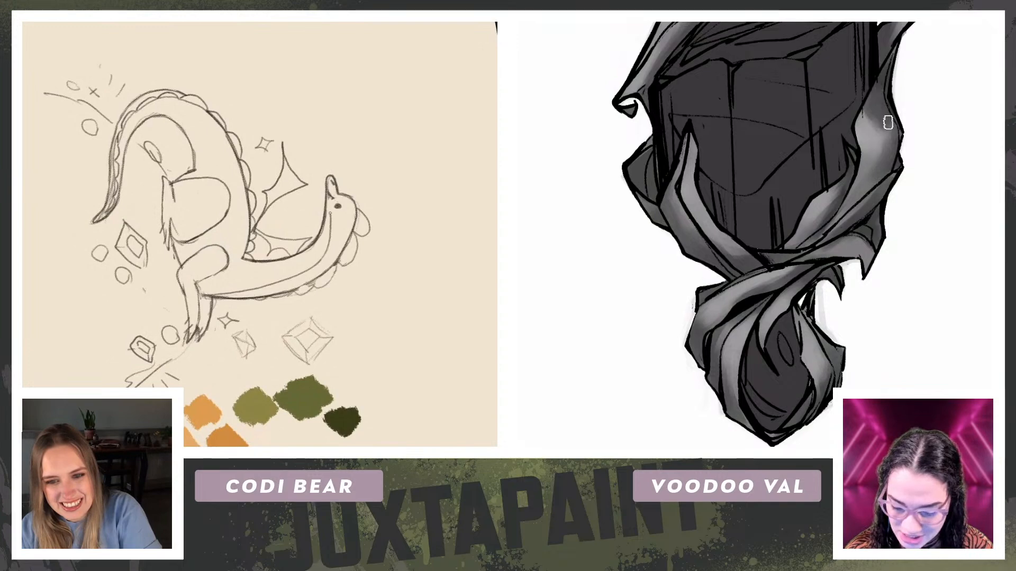
pyautogui.moveTo(92, 174); pyautogui.dragTo(133, 348)
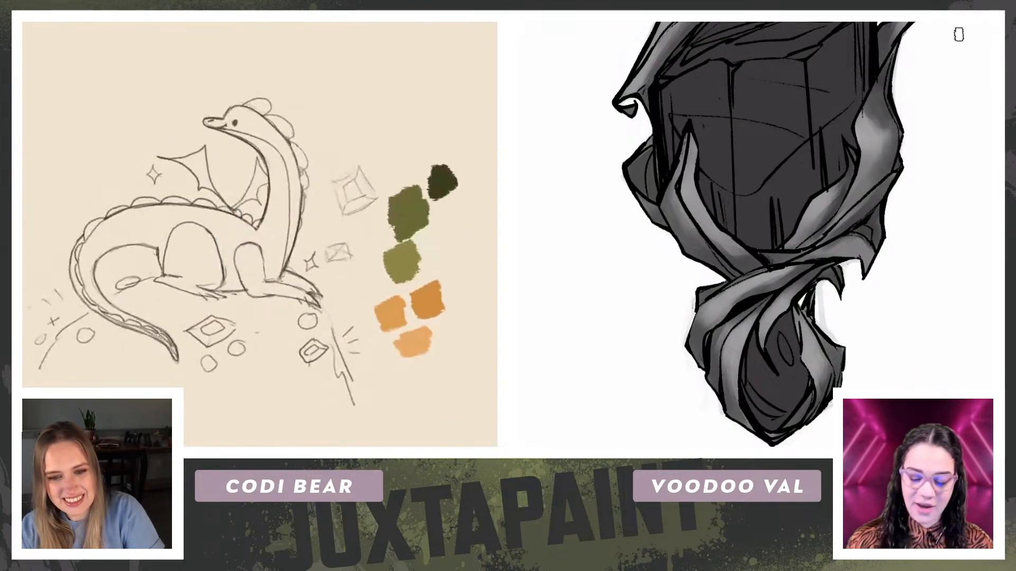
pyautogui.keyDown('alt'); pyautogui.click(755, 325); pyautogui.keyUp('alt')
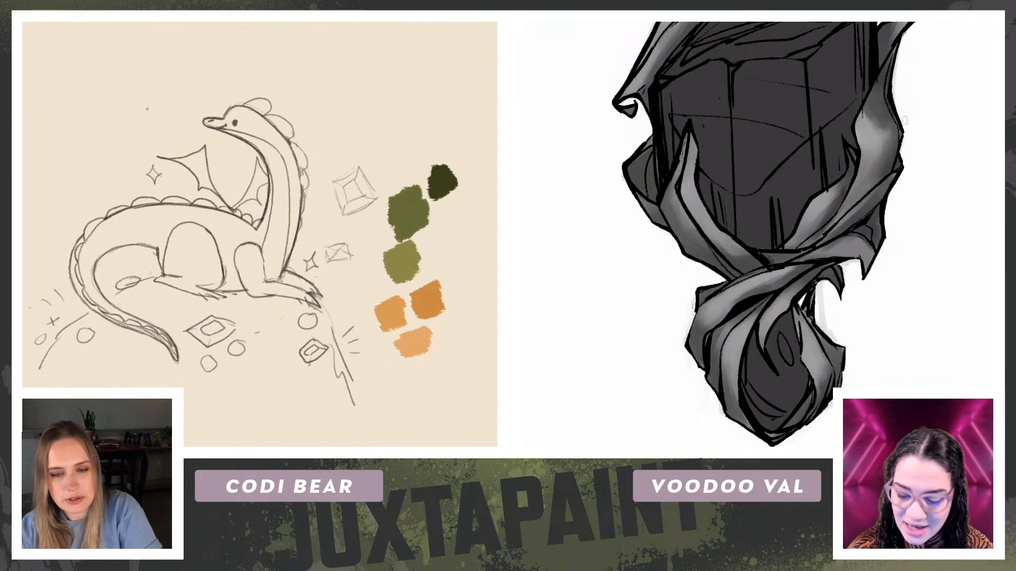
# Step: Rework the curve between the dragon's hind leg and tail, and smooth the grey shading along the pendant's right ribbon
pyautogui.moveTo(329, 175); pyautogui.dragTo(337, 192)
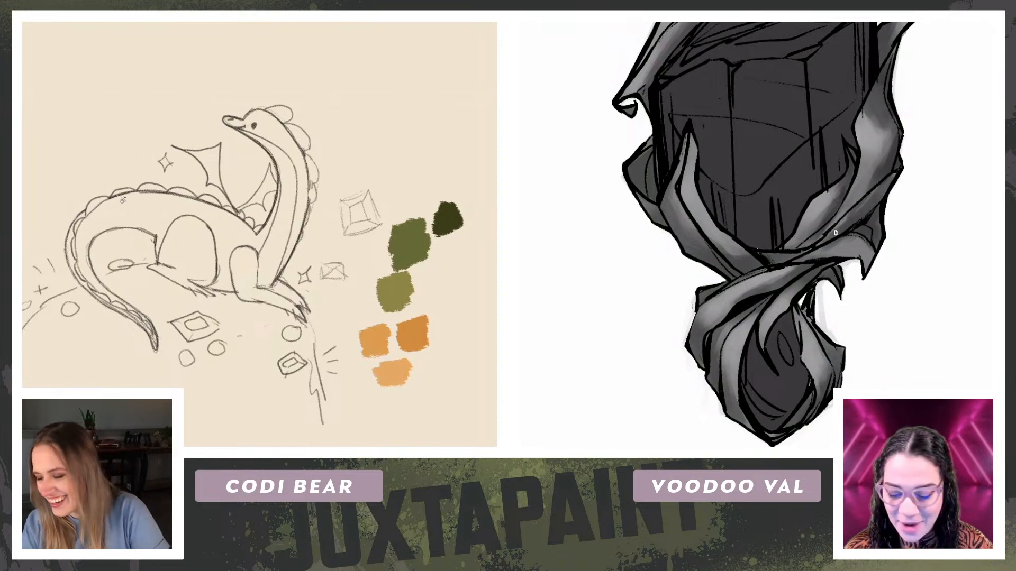
pyautogui.moveTo(81, 181); pyautogui.dragTo(354, 116)
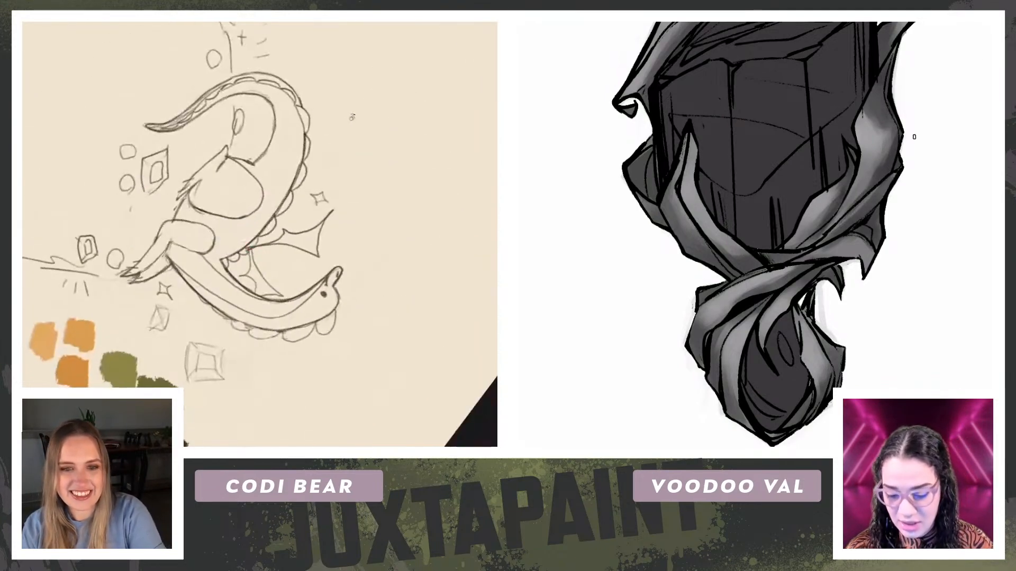
pyautogui.moveTo(236, 127); pyautogui.dragTo(216, 175)
pyautogui.keyDown('alt'); pyautogui.click(883, 136); pyautogui.keyUp('alt')
pyautogui.moveTo(885, 130)
pyautogui.mouseDown()
pyautogui.moveTo(888, 114)
pyautogui.moveTo(857, 178)
pyautogui.mouseUp()
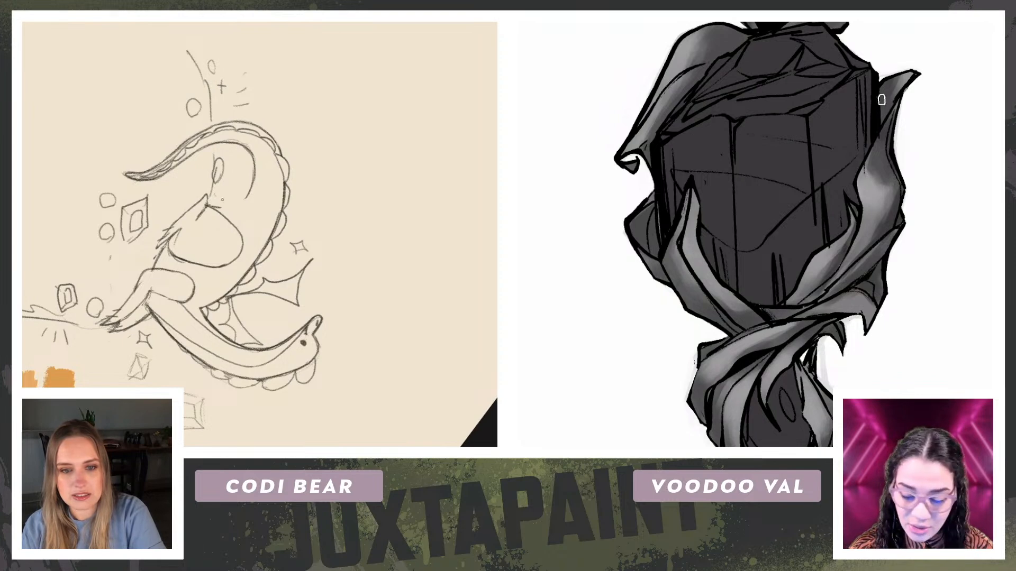
pyautogui.moveTo(890, 94)
pyautogui.mouseDown()
pyautogui.moveTo(897, 189)
pyautogui.moveTo(897, 175)
pyautogui.mouseUp()
pyautogui.keyDown('alt'); pyautogui.click(891, 172); pyautogui.keyUp('alt')
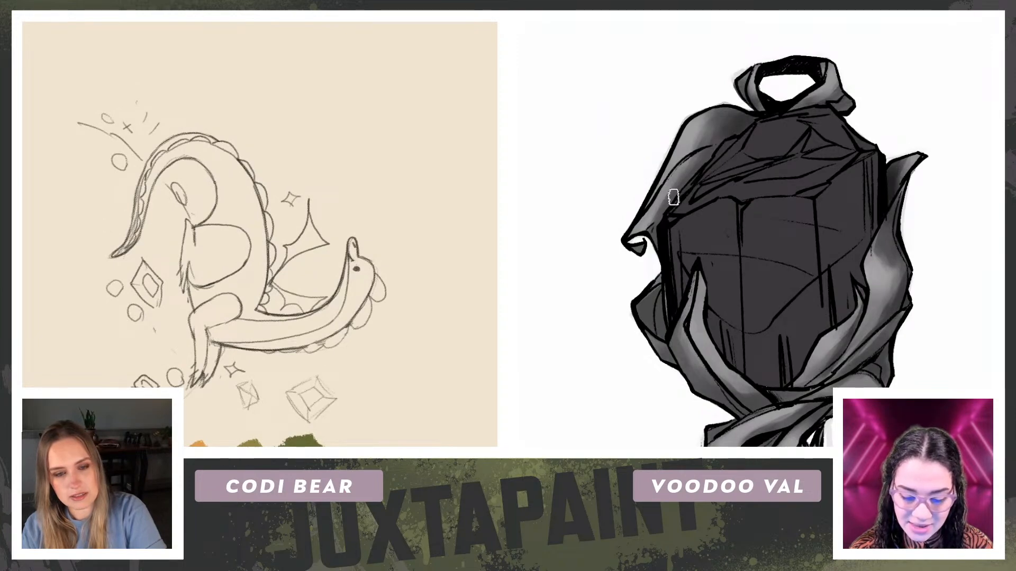
# Step: Redraw the rounded inner curve where the dragon's tail meets its hind leg
pyautogui.press('r')
pyautogui.moveTo(770, 183); pyautogui.dragTo(776, 92)
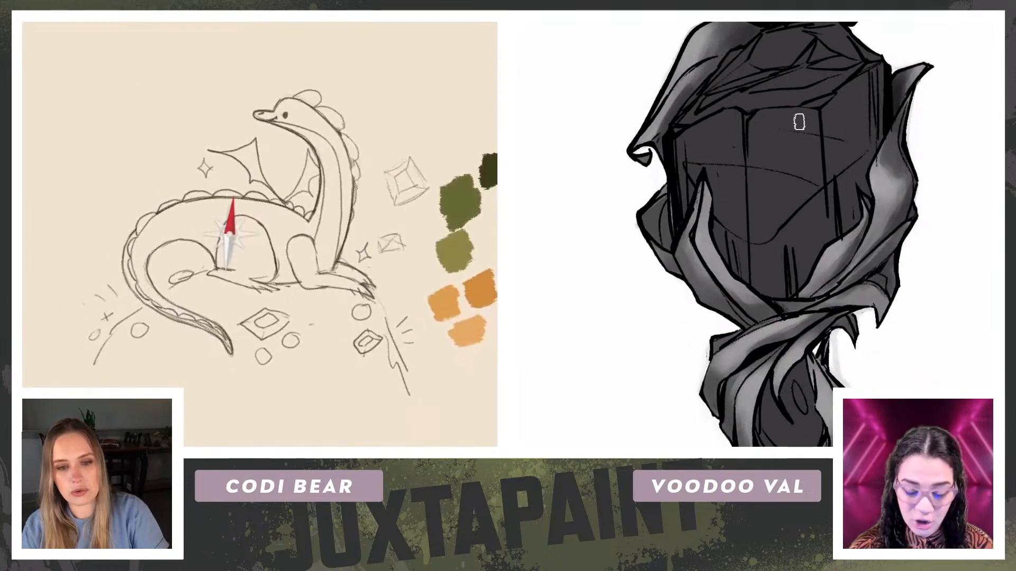
pyautogui.moveTo(88, 166); pyautogui.dragTo(103, 140)
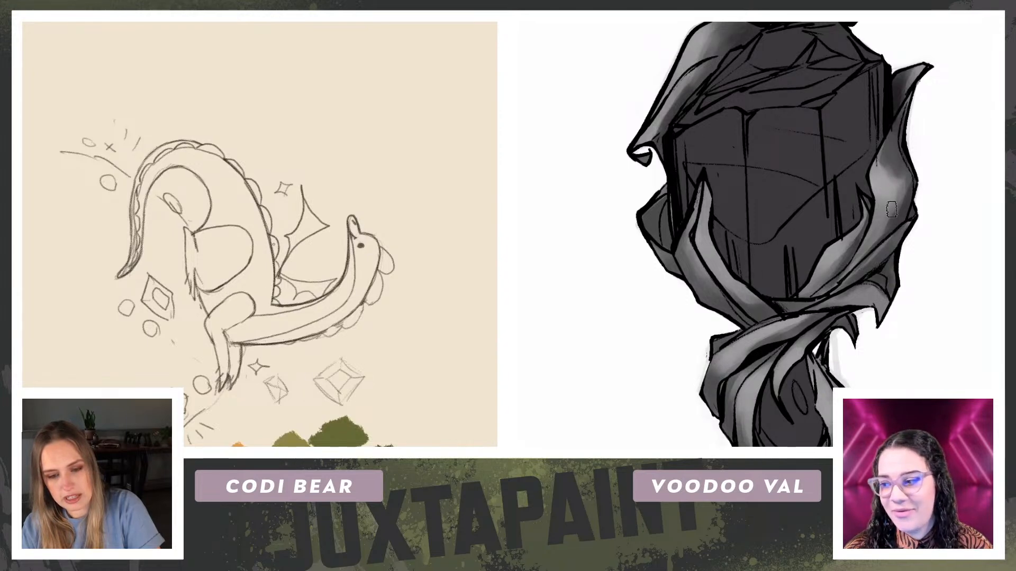
pyautogui.moveTo(52, 163)
pyautogui.mouseDown()
pyautogui.moveTo(56, 238)
pyautogui.moveTo(264, 351)
pyautogui.mouseUp()
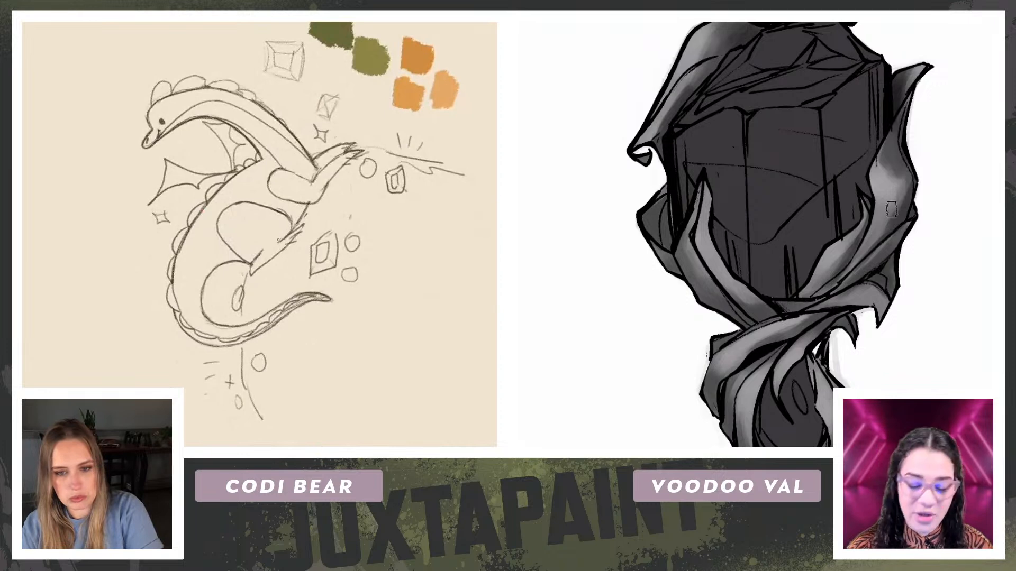
pyautogui.moveTo(61, 218)
pyautogui.mouseDown()
pyautogui.moveTo(70, 174)
pyautogui.moveTo(139, 91)
pyautogui.mouseUp()
pyautogui.moveTo(914, 184); pyautogui.dragTo(880, 286)
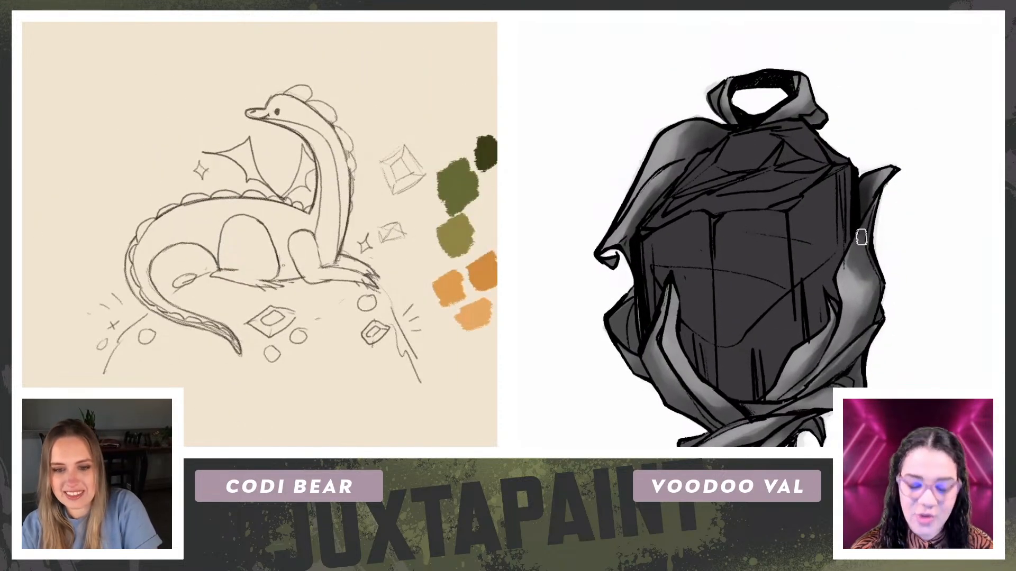
# Step: Erase and redraw the inner edge of the dragon's tail behind the hind leg
pyautogui.moveTo(808, 377); pyautogui.dragTo(831, 271)
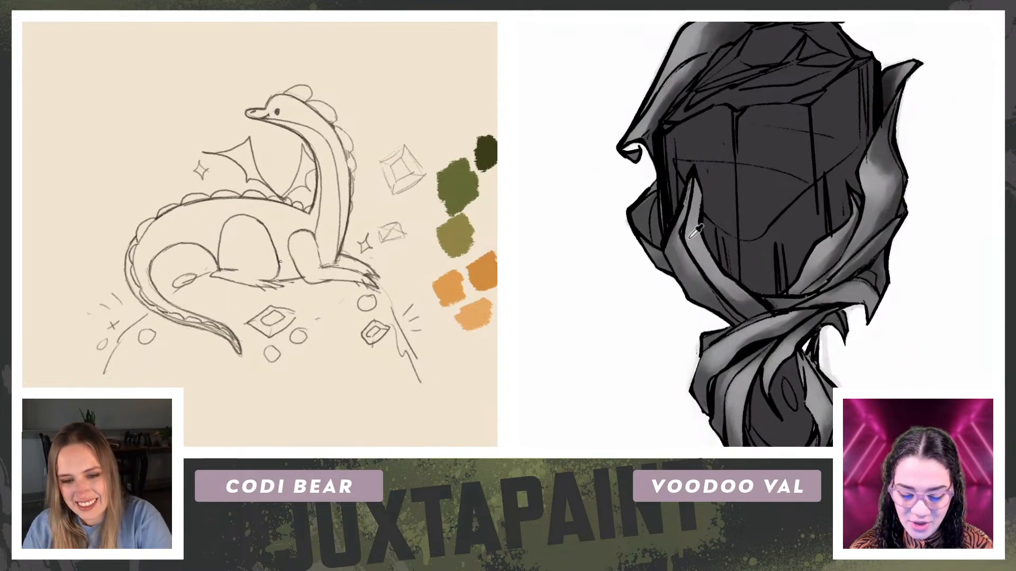
pyautogui.moveTo(22, 229); pyautogui.dragTo(206, 53)
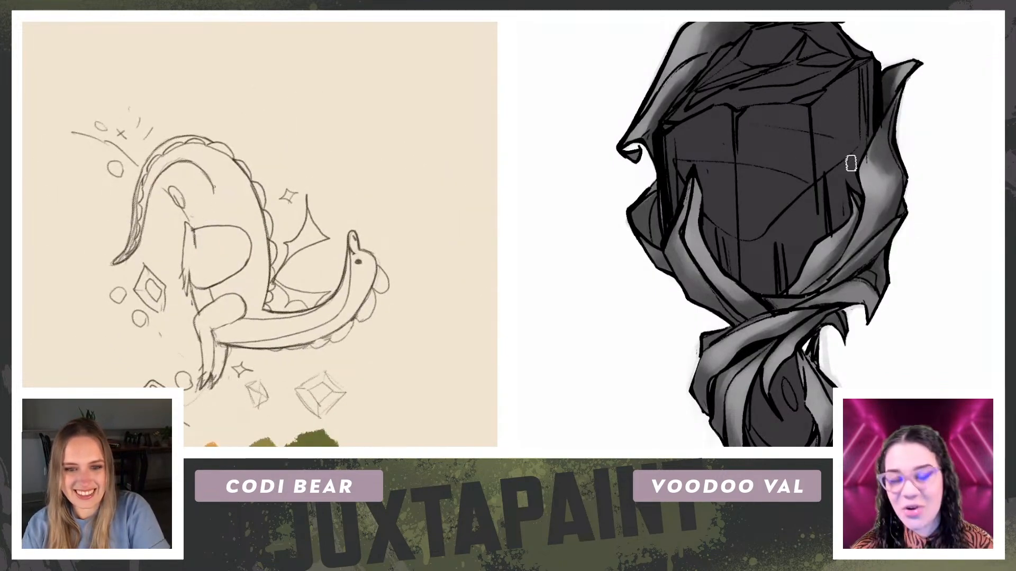
pyautogui.moveTo(164, 198)
pyautogui.mouseDown()
pyautogui.moveTo(248, 341)
pyautogui.moveTo(285, 350)
pyautogui.mouseUp()
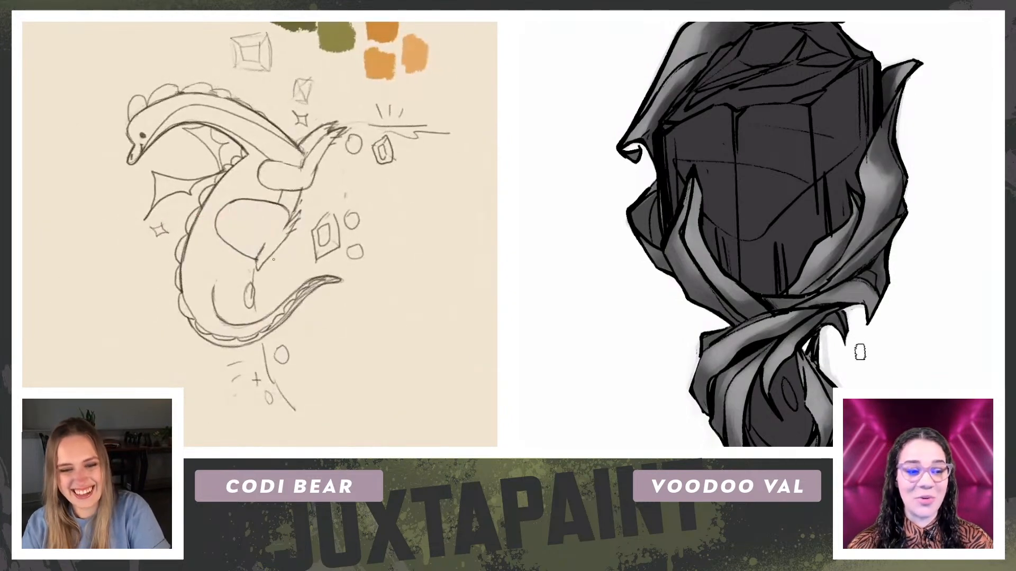
pyautogui.moveTo(877, 264); pyautogui.dragTo(876, 220)
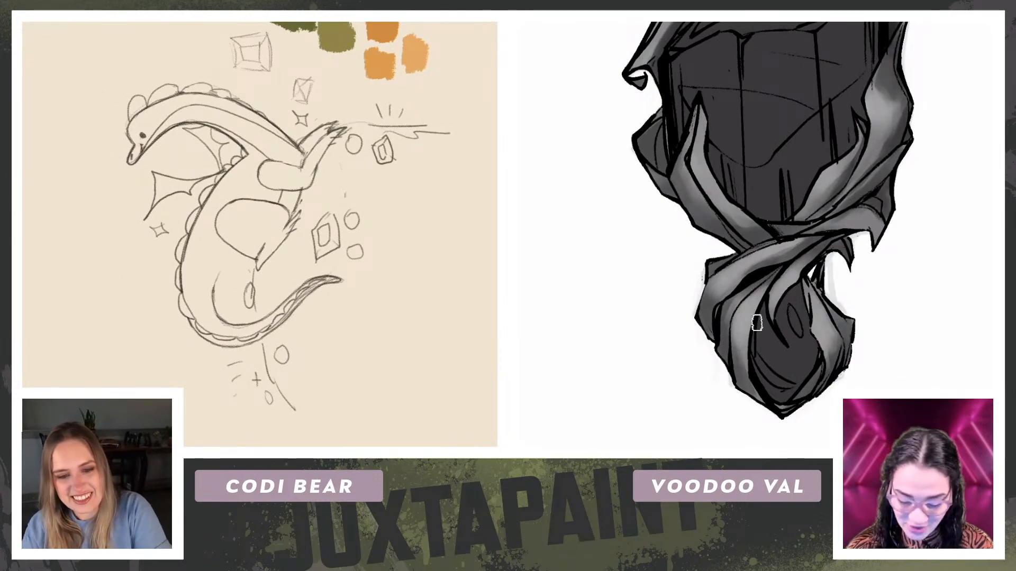
pyautogui.moveTo(141, 225); pyautogui.dragTo(170, 120)
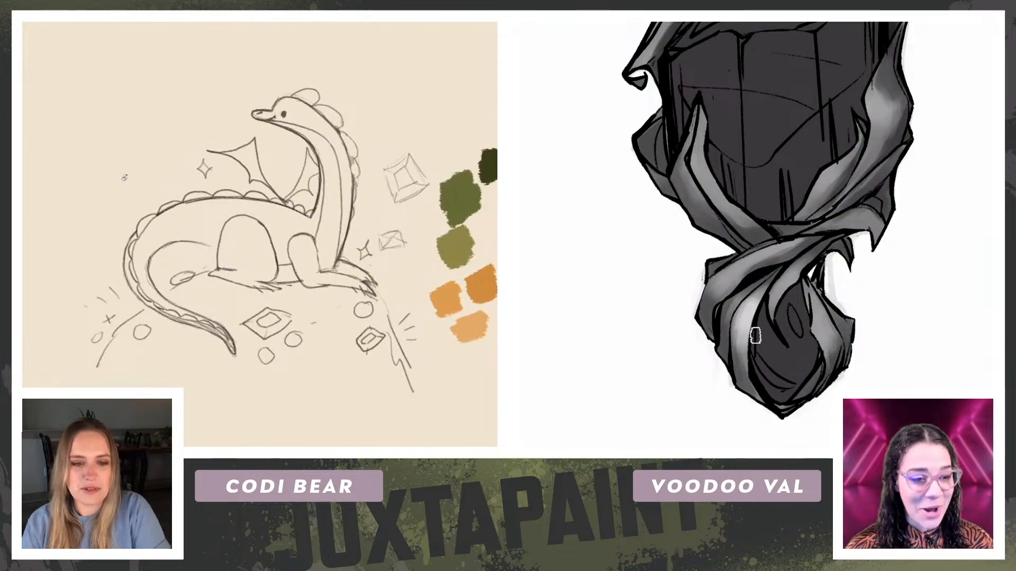
pyautogui.moveTo(48, 214); pyautogui.dragTo(214, 59)
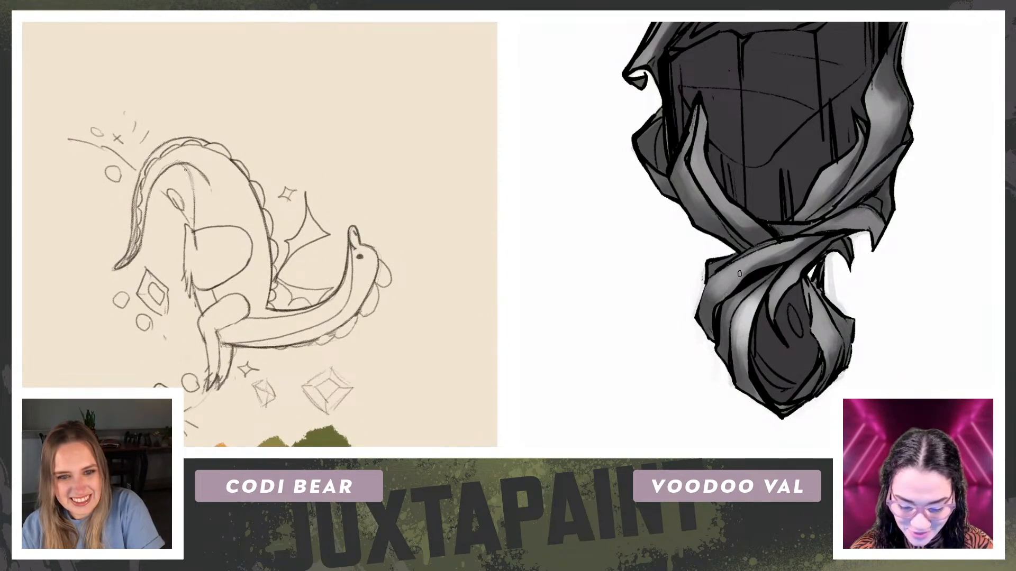
# Step: Blend light and dark grey over the ribbon crossing above the small lower gem, and finish the dragon's inner tail curve
pyautogui.moveTo(736, 285); pyautogui.dragTo(715, 302)
pyautogui.moveTo(128, 146)
pyautogui.mouseDown()
pyautogui.moveTo(131, 323)
pyautogui.moveTo(146, 338)
pyautogui.mouseUp()
pyautogui.moveTo(766, 273)
pyautogui.mouseDown()
pyautogui.moveTo(718, 292)
pyautogui.moveTo(748, 266)
pyautogui.mouseUp()
pyautogui.moveTo(113, 258)
pyautogui.mouseDown()
pyautogui.moveTo(117, 196)
pyautogui.moveTo(199, 120)
pyautogui.mouseUp()
pyautogui.moveTo(203, 228); pyautogui.dragTo(206, 217)
pyautogui.moveTo(711, 286); pyautogui.dragTo(712, 308)
pyautogui.moveTo(745, 267)
pyautogui.mouseDown()
pyautogui.moveTo(723, 311)
pyautogui.moveTo(719, 287)
pyautogui.mouseUp()
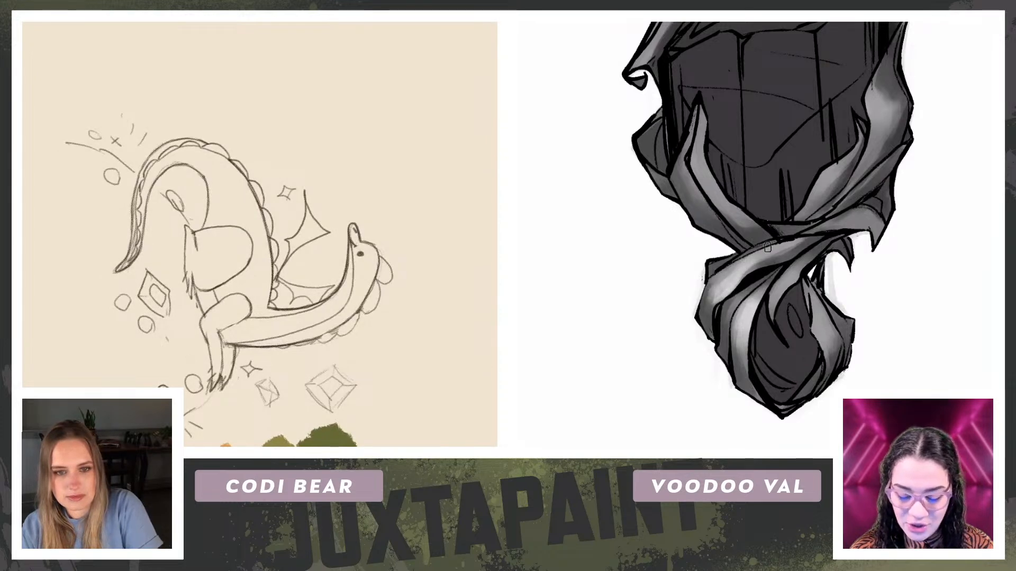
# Step: Add light grey highlights to the left and right ribbons across the main gem, and sketch the dragon's tail underside
pyautogui.moveTo(198, 169); pyautogui.dragTo(281, 191)
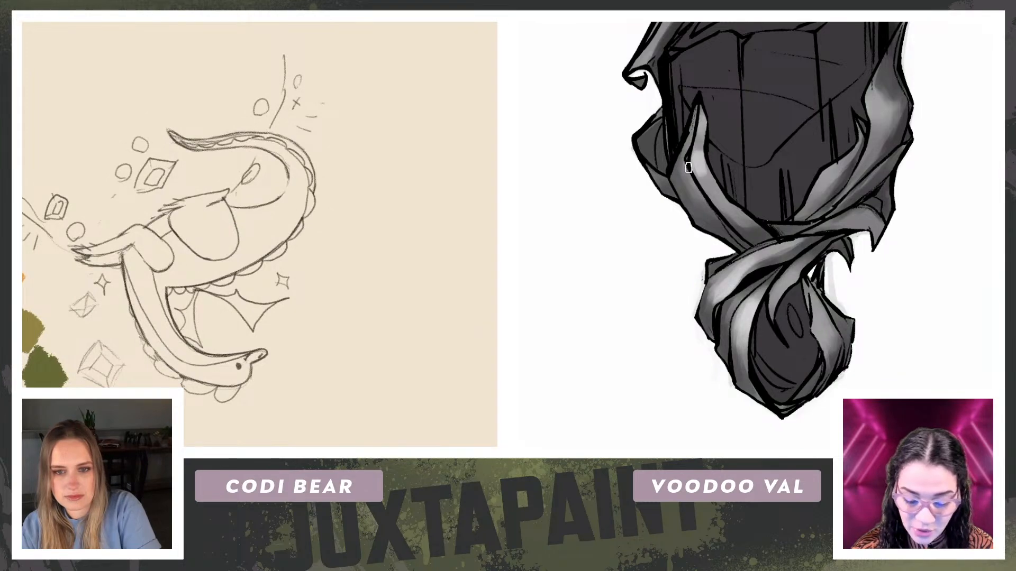
pyautogui.moveTo(700, 119)
pyautogui.mouseDown()
pyautogui.moveTo(699, 173)
pyautogui.moveTo(755, 228)
pyautogui.mouseUp()
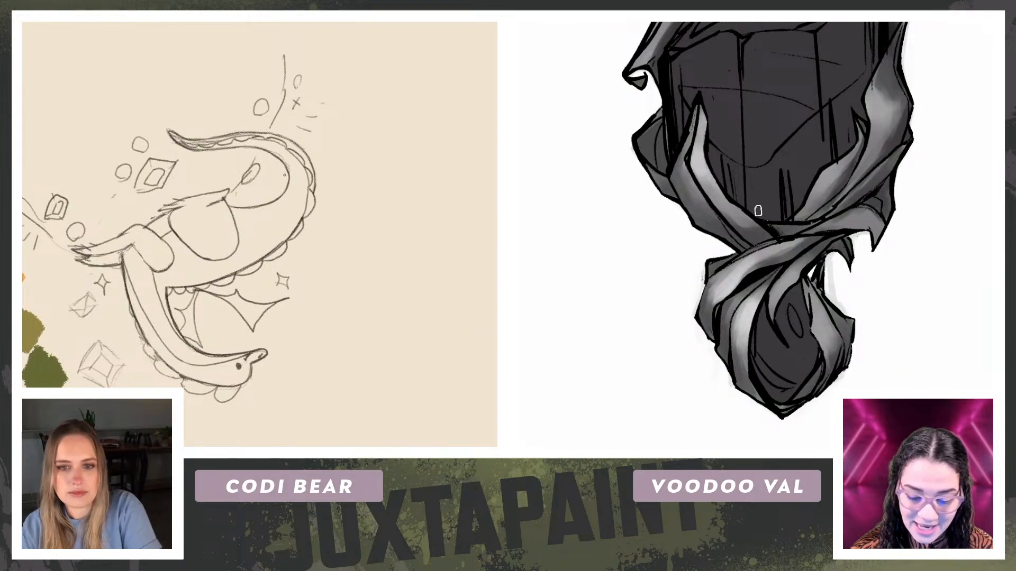
pyautogui.press('r')
pyautogui.moveTo(170, 161)
pyautogui.mouseDown()
pyautogui.moveTo(241, 359)
pyautogui.moveTo(273, 352)
pyautogui.moveTo(112, 302)
pyautogui.moveTo(93, 229)
pyautogui.mouseUp()
pyautogui.moveTo(895, 111); pyautogui.dragTo(881, 131)
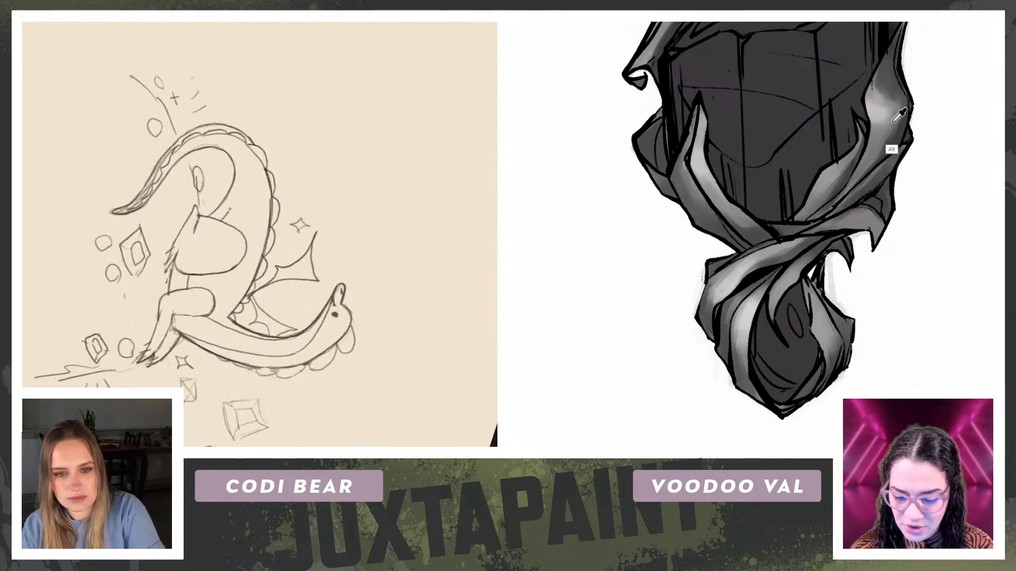
pyautogui.keyDown('alt'); pyautogui.click(893, 120); pyautogui.keyUp('alt')
# Step: Hatch evenly spaced belly plates down the front of the dragon's neck
pyautogui.moveTo(221, 219); pyautogui.dragTo(239, 182)
pyautogui.press('r')
pyautogui.moveTo(94, 130)
pyautogui.mouseDown()
pyautogui.moveTo(98, 312)
pyautogui.moveTo(175, 364)
pyautogui.mouseUp()
pyautogui.press('r')
pyautogui.moveTo(296, 138); pyautogui.dragTo(202, 121)
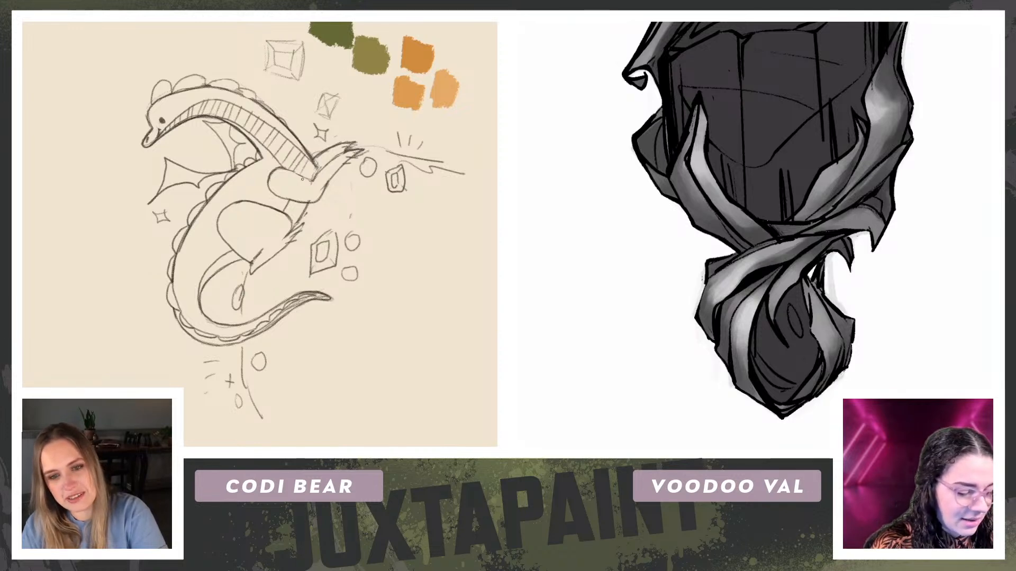
# Step: Continue the hatched belly plates along the dragon's belly and the underside of its tail
pyautogui.press('r')
pyautogui.moveTo(308, 173); pyautogui.dragTo(189, 141)
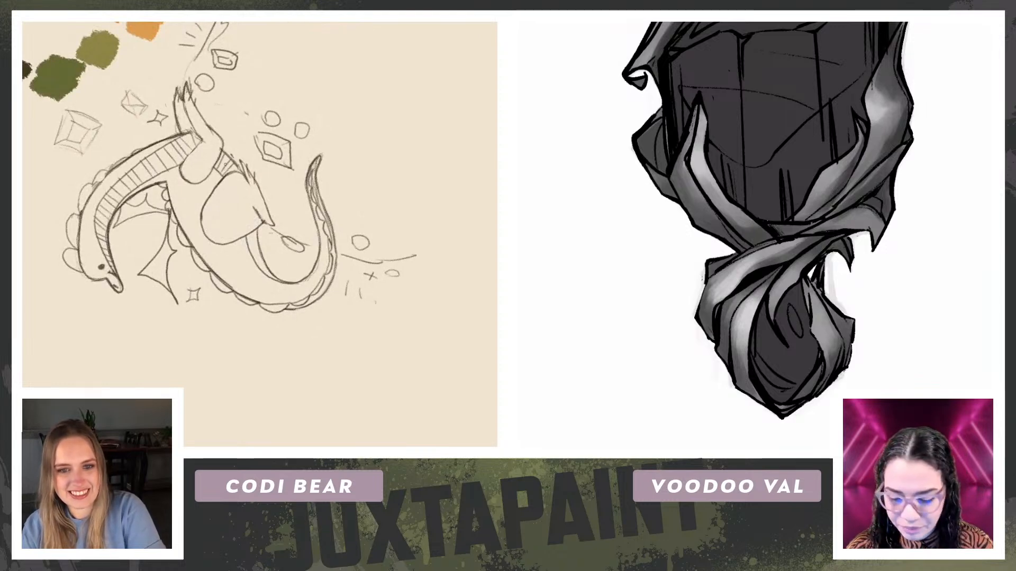
pyautogui.press('r')
pyautogui.moveTo(66, 191); pyautogui.dragTo(116, 359)
pyautogui.press('space')
pyautogui.moveTo(898, 160); pyautogui.dragTo(877, 237)
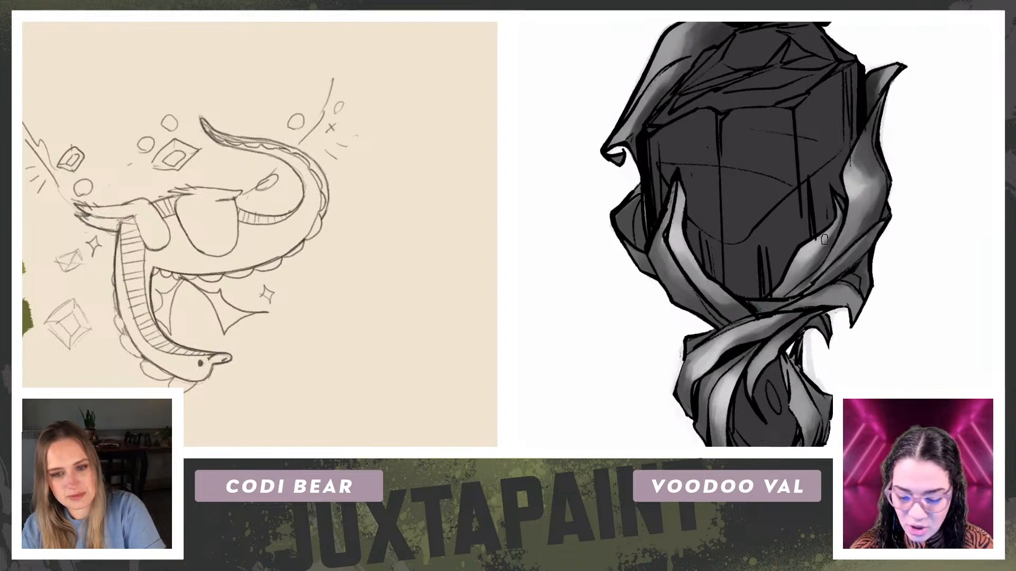
pyautogui.press('Escape')
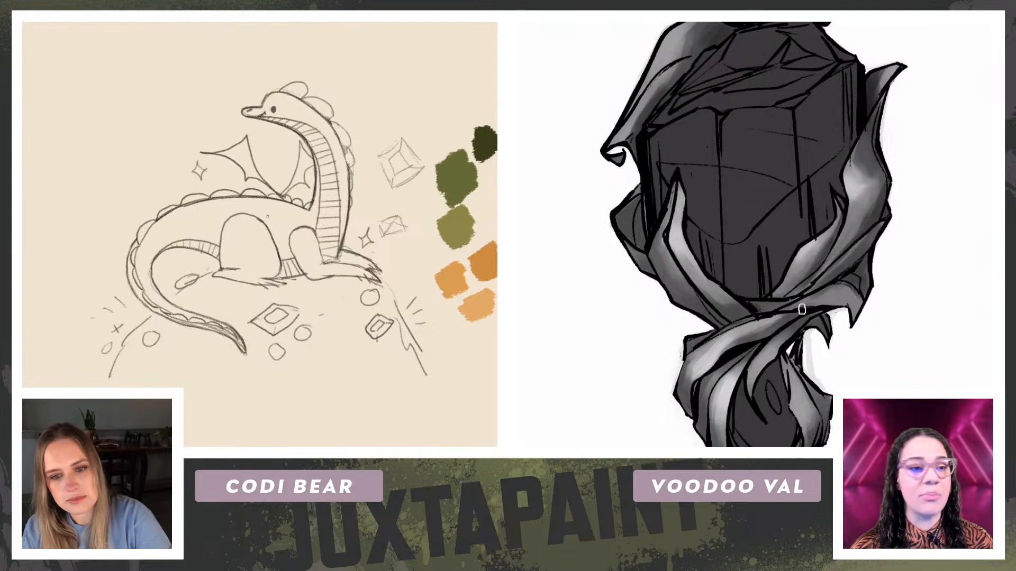
pyautogui.press('r')
pyautogui.moveTo(114, 145)
pyautogui.mouseDown()
pyautogui.moveTo(84, 193)
pyautogui.moveTo(129, 118)
pyautogui.mouseUp()
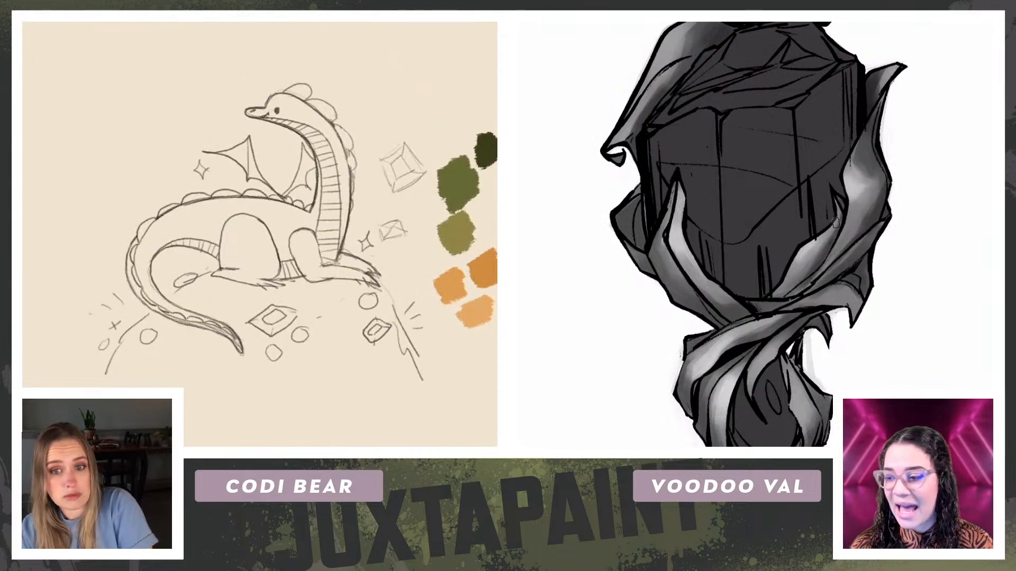
# Step: Draw small oval spots on the dragon's shoulder and rump
pyautogui.press('r')
pyautogui.moveTo(139, 124); pyautogui.dragTo(177, 81)
pyautogui.press('r')
pyautogui.moveTo(159, 157); pyautogui.dragTo(136, 269)
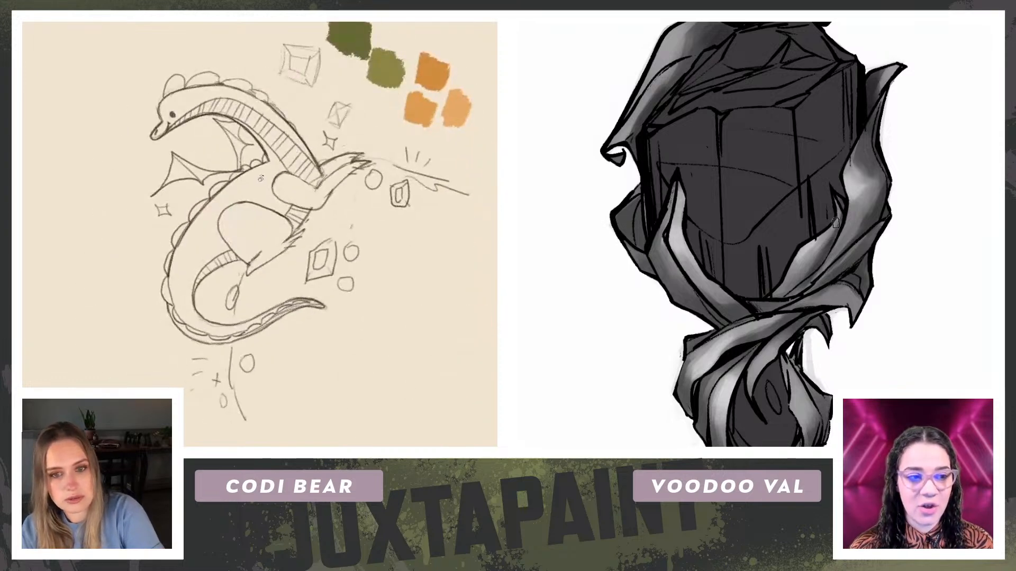
pyautogui.moveTo(257, 173); pyautogui.dragTo(256, 184)
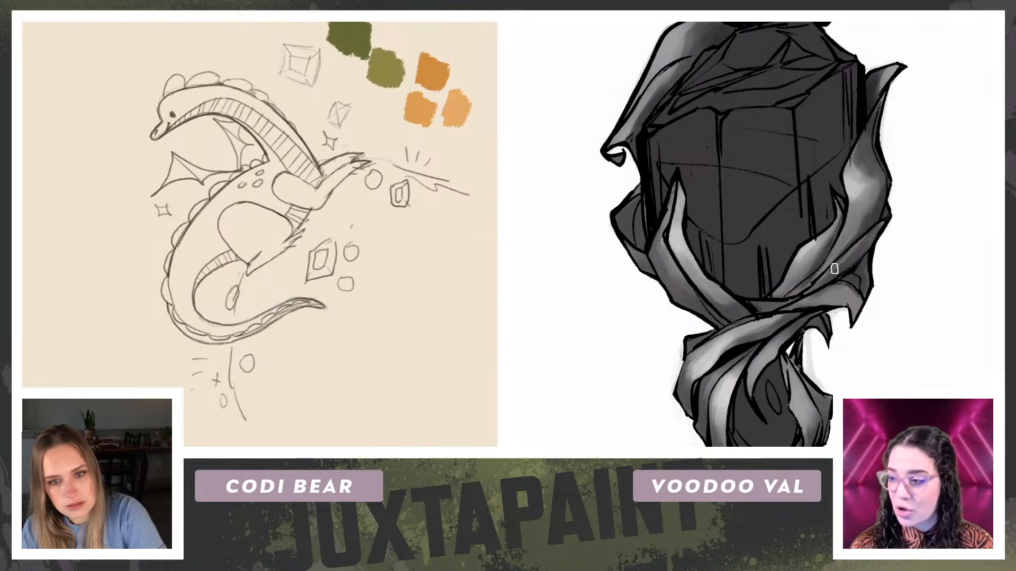
pyautogui.moveTo(70, 228); pyautogui.dragTo(74, 197)
pyautogui.moveTo(173, 250); pyautogui.dragTo(171, 259)
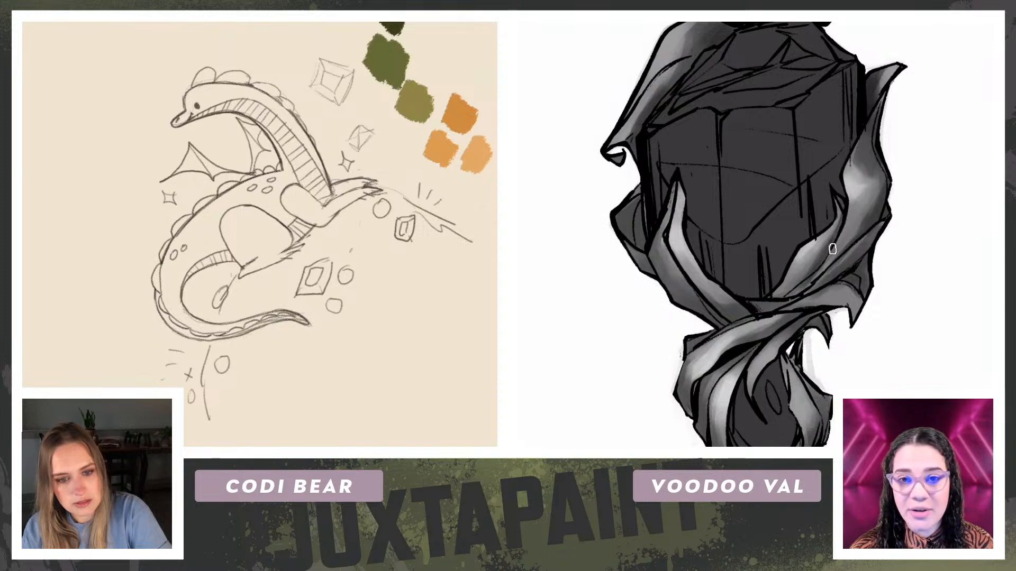
# Step: Add small oval spots to the dragon's head and the base of its tail
pyautogui.moveTo(90, 243); pyautogui.dragTo(97, 190)
pyautogui.hotkey('ctrl', '-')
pyautogui.moveTo(149, 259); pyautogui.dragTo(149, 263)
pyautogui.moveTo(52, 211); pyautogui.dragTo(121, 89)
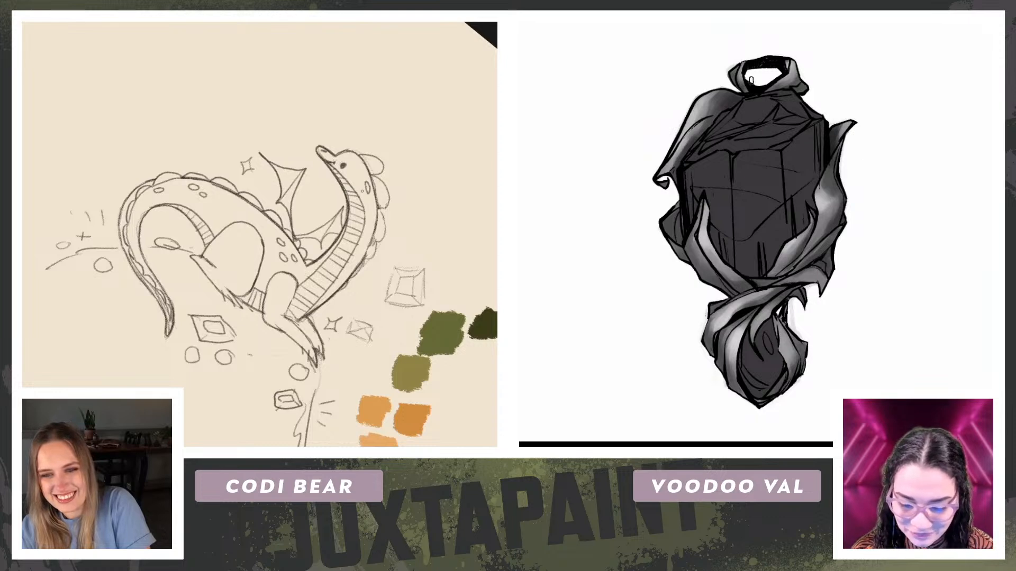
# Step: Sample a ribbon grey and paint over the inner line art of the pendant's right ribbon with a larger brush
pyautogui.moveTo(837, 274); pyautogui.dragTo(820, 224)
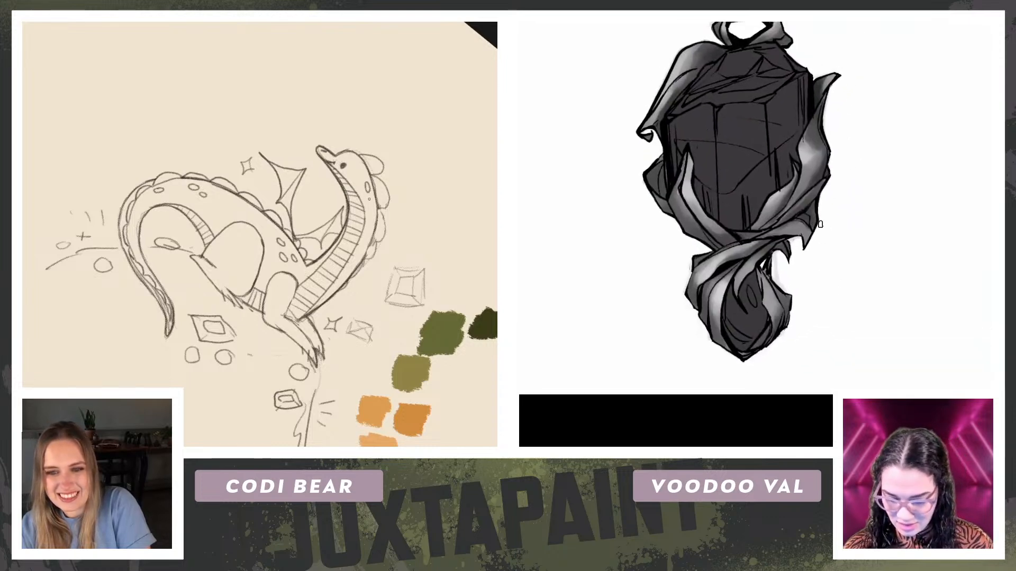
pyautogui.press('Escape')
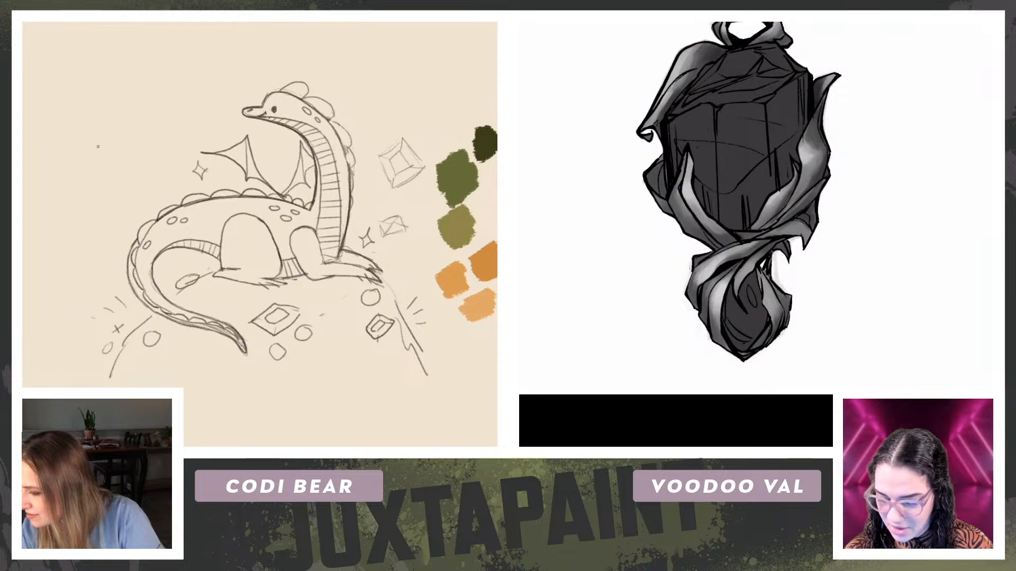
pyautogui.moveTo(117, 165); pyautogui.dragTo(89, 165)
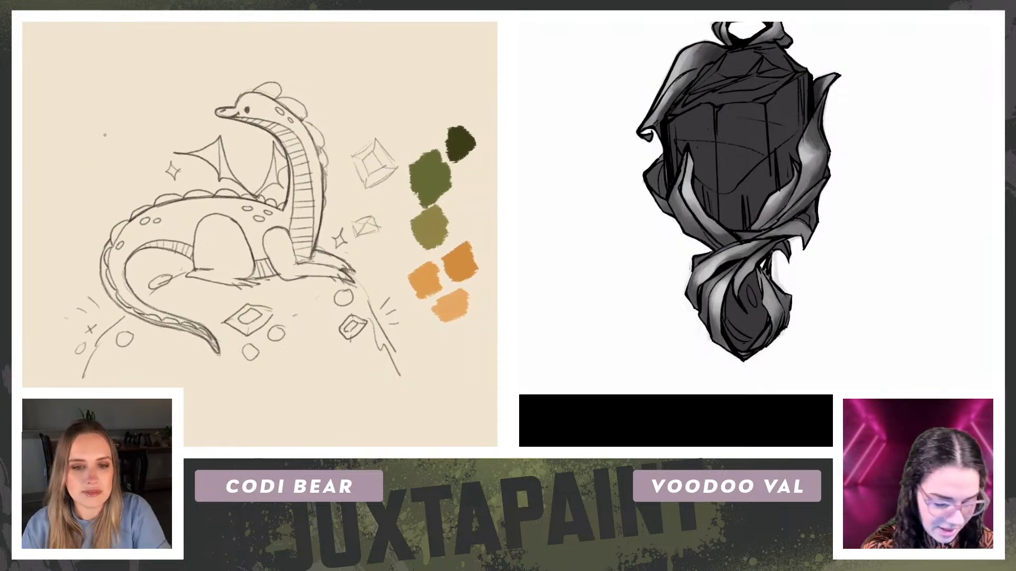
pyautogui.moveTo(33, 184); pyautogui.dragTo(88, 91)
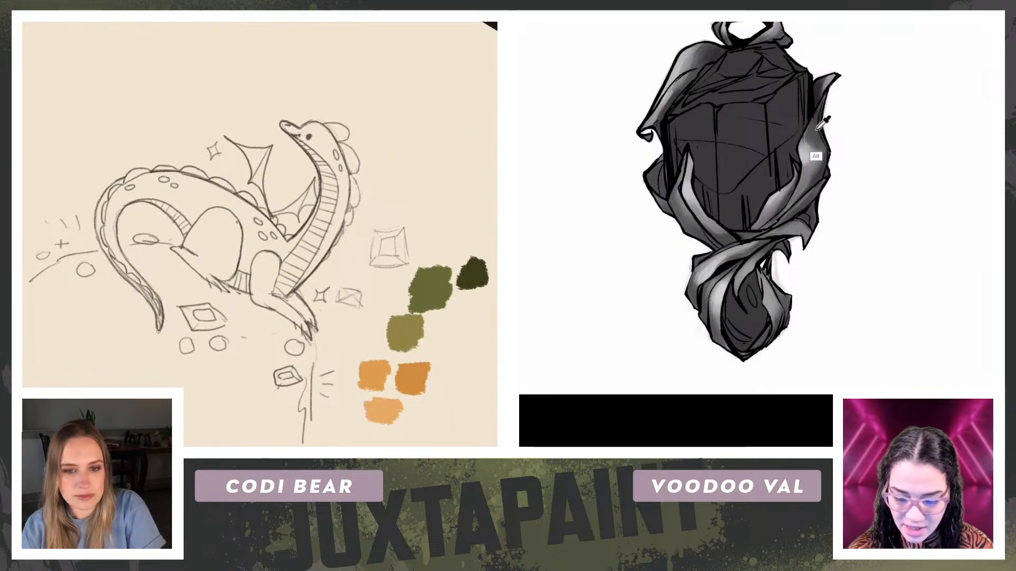
pyautogui.moveTo(46, 212); pyautogui.dragTo(178, 41)
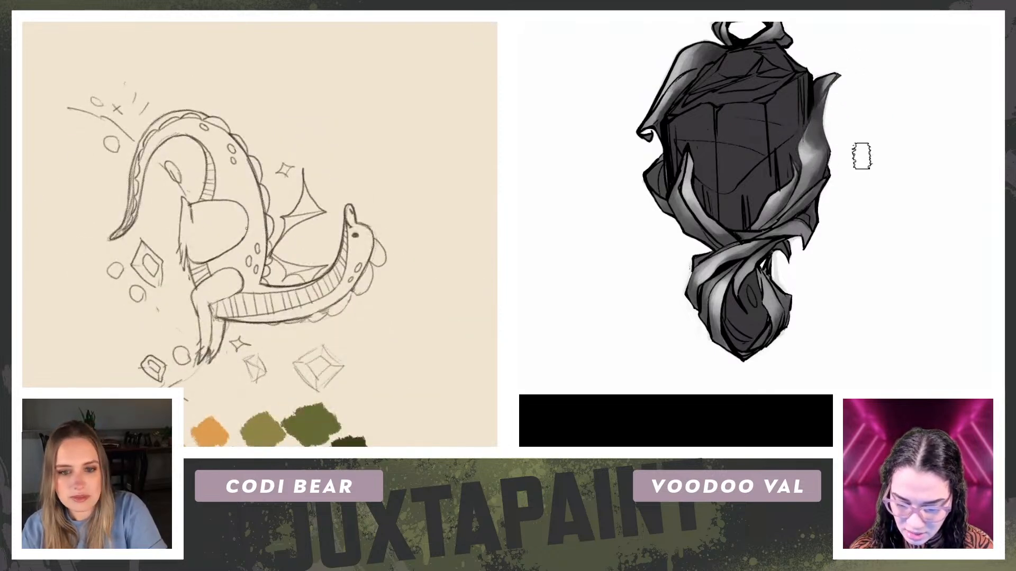
pyautogui.moveTo(810, 219)
pyautogui.mouseDown()
pyautogui.moveTo(794, 209)
pyautogui.moveTo(773, 220)
pyautogui.mouseUp()
pyautogui.moveTo(339, 190); pyautogui.dragTo(142, 165)
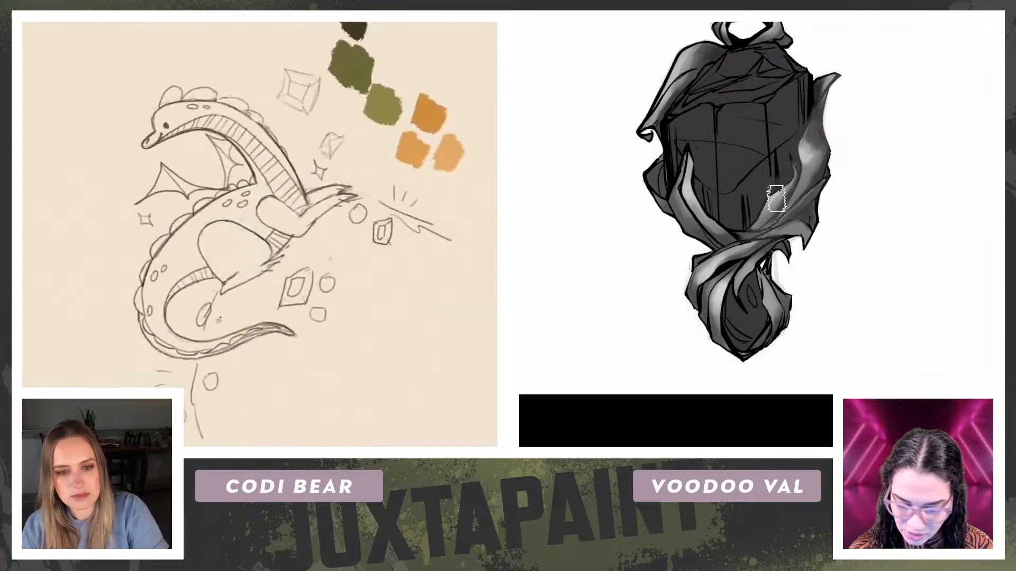
# Step: Paint grey over the line art of the pendant's left and upper-left ribbons and the ribbons around the lower gem
pyautogui.moveTo(694, 201); pyautogui.dragTo(706, 221)
pyautogui.moveTo(689, 153)
pyautogui.mouseDown()
pyautogui.moveTo(717, 249)
pyautogui.moveTo(690, 122)
pyautogui.moveTo(679, 221)
pyautogui.moveTo(708, 212)
pyautogui.mouseUp()
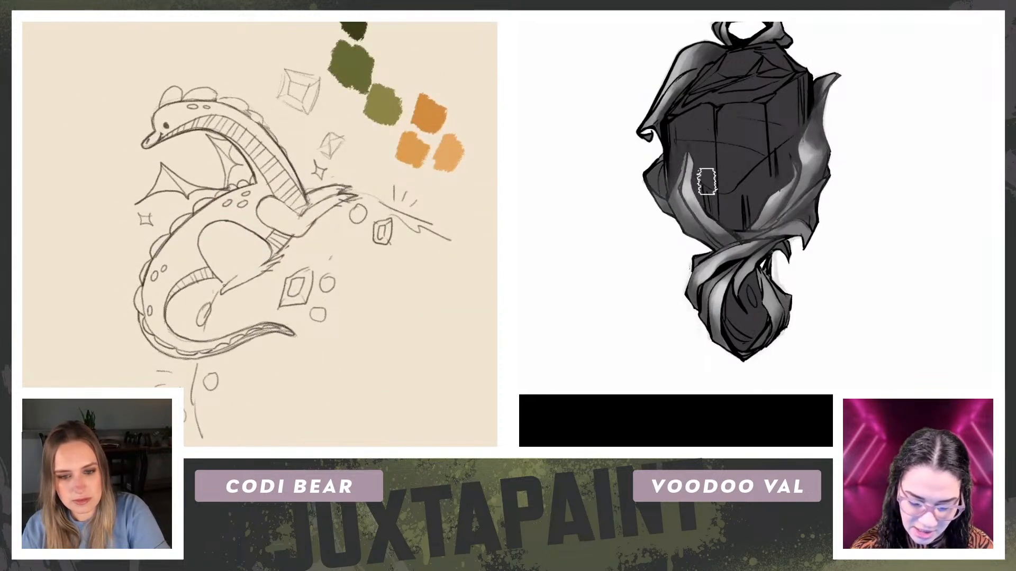
pyautogui.moveTo(693, 56); pyautogui.dragTo(673, 77)
pyautogui.moveTo(72, 252)
pyautogui.mouseDown()
pyautogui.moveTo(99, 145)
pyautogui.moveTo(116, 124)
pyautogui.mouseUp()
pyautogui.moveTo(688, 69); pyautogui.dragTo(649, 130)
pyautogui.moveTo(801, 288); pyautogui.dragTo(803, 203)
pyautogui.moveTo(723, 207)
pyautogui.mouseDown()
pyautogui.moveTo(727, 264)
pyautogui.moveTo(752, 227)
pyautogui.mouseUp()
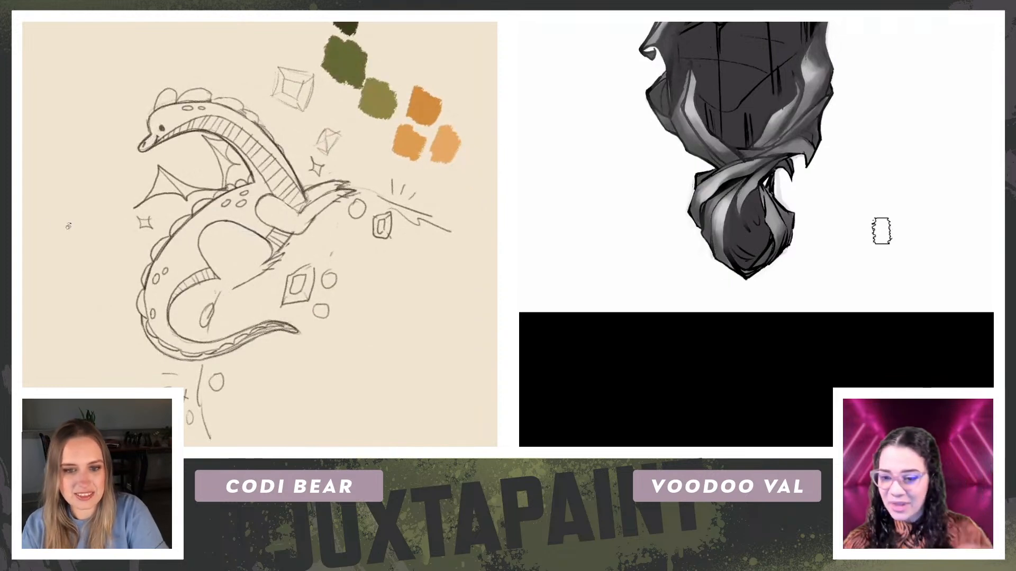
pyautogui.moveTo(88, 217); pyautogui.dragTo(174, 119)
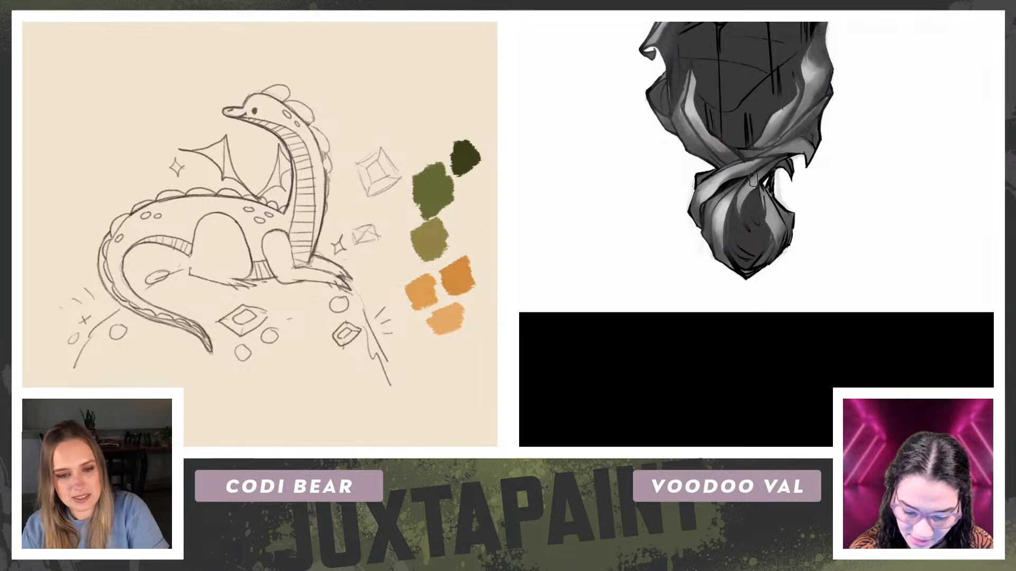
pyautogui.moveTo(801, 217); pyautogui.dragTo(810, 321)
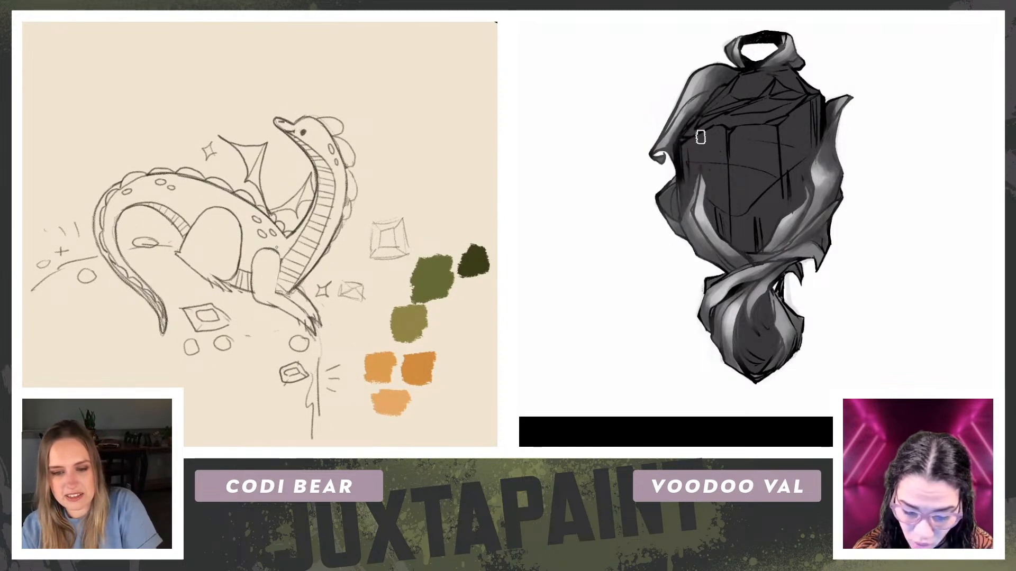
pyautogui.moveTo(304, 283)
pyautogui.mouseDown()
pyautogui.moveTo(319, 224)
pyautogui.moveTo(289, 167)
pyautogui.mouseUp()
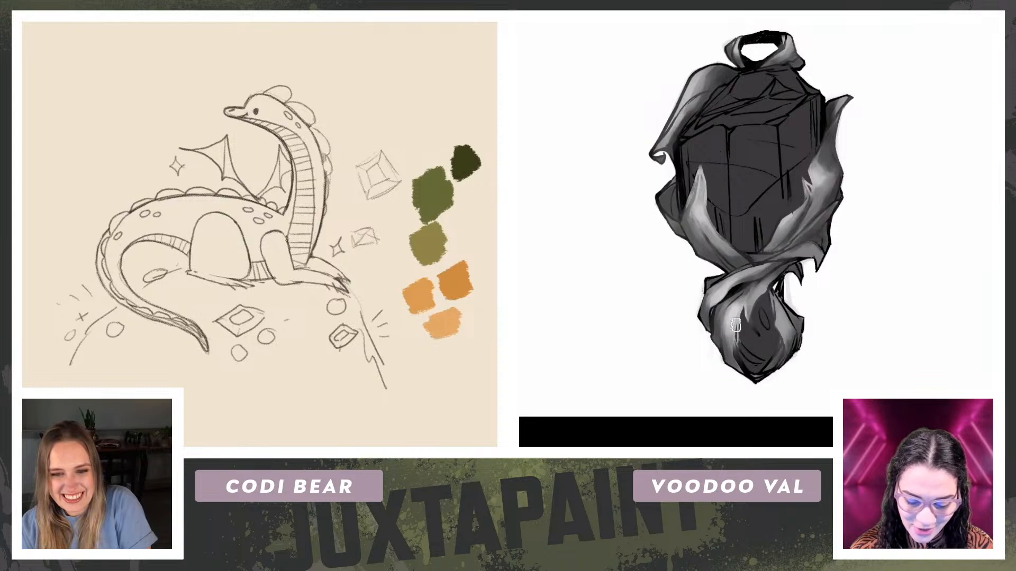
pyautogui.moveTo(308, 279)
pyautogui.mouseDown()
pyautogui.moveTo(318, 244)
pyautogui.moveTo(314, 202)
pyautogui.mouseUp()
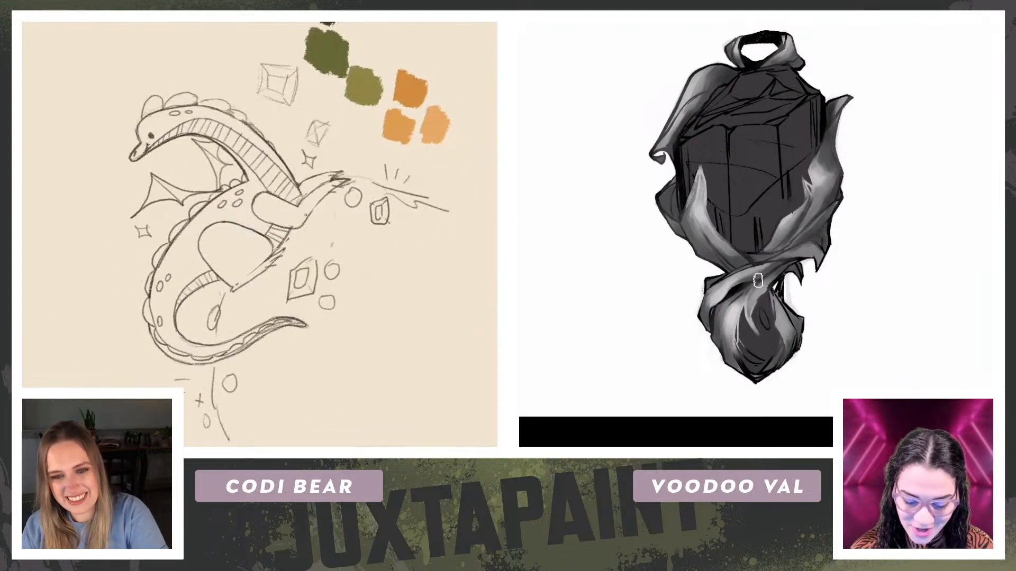
pyautogui.moveTo(38, 201)
pyautogui.mouseDown()
pyautogui.moveTo(28, 142)
pyautogui.moveTo(127, 80)
pyautogui.mouseUp()
pyautogui.moveTo(43, 152); pyautogui.dragTo(21, 158)
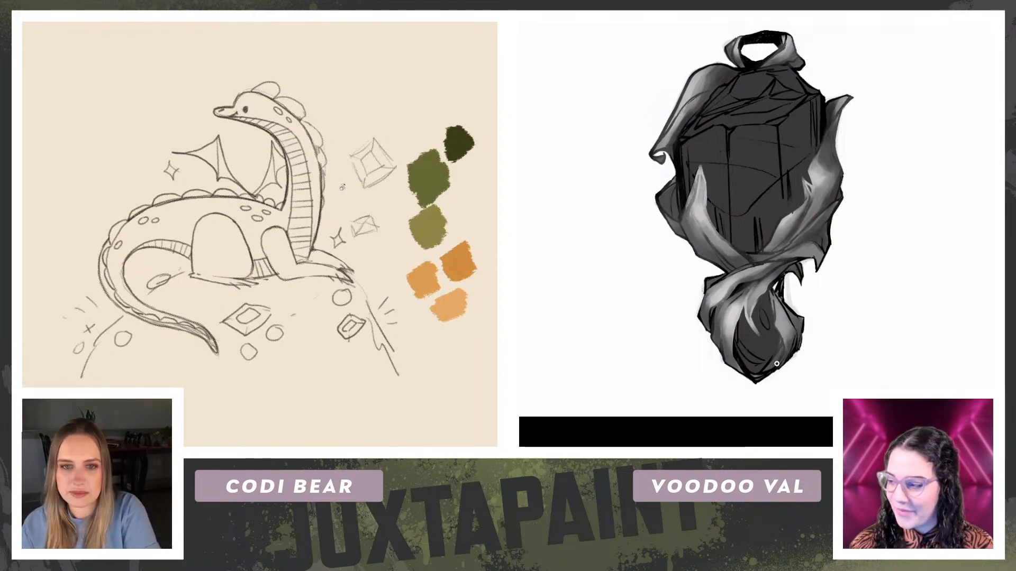
pyautogui.scroll(-5, 133, 192)
pyautogui.moveTo(87, 242); pyautogui.dragTo(83, 196)
# Step: Lasso the whole dragon sketch with its gems and mound lines and copy it to a new layer
pyautogui.hotkey('ctrl', '0')
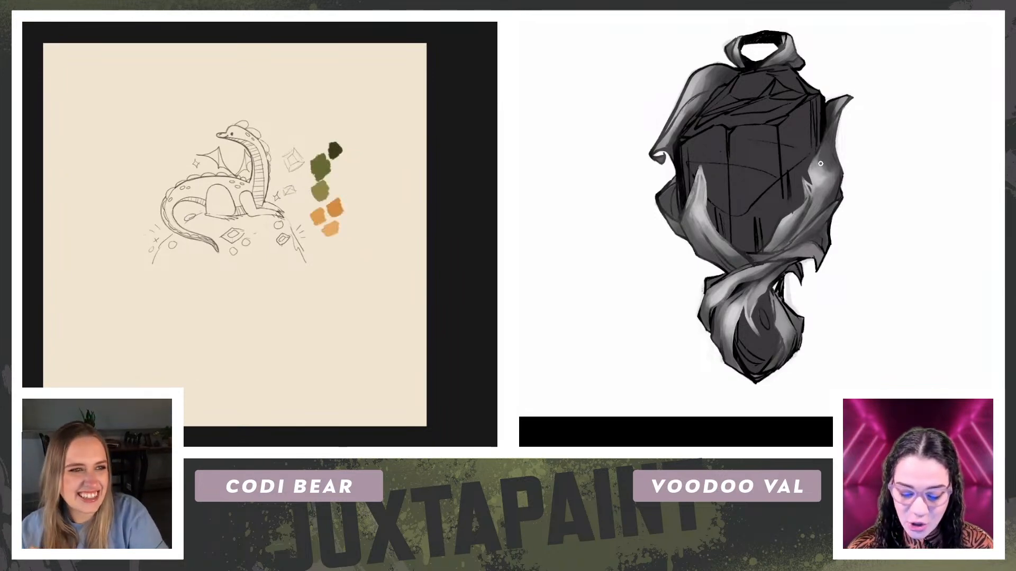
pyautogui.moveTo(229, 103)
pyautogui.mouseDown()
pyautogui.moveTo(159, 284)
pyautogui.moveTo(282, 300)
pyautogui.moveTo(323, 273)
pyautogui.moveTo(303, 208)
pyautogui.moveTo(308, 167)
pyautogui.moveTo(260, 100)
pyautogui.mouseUp()
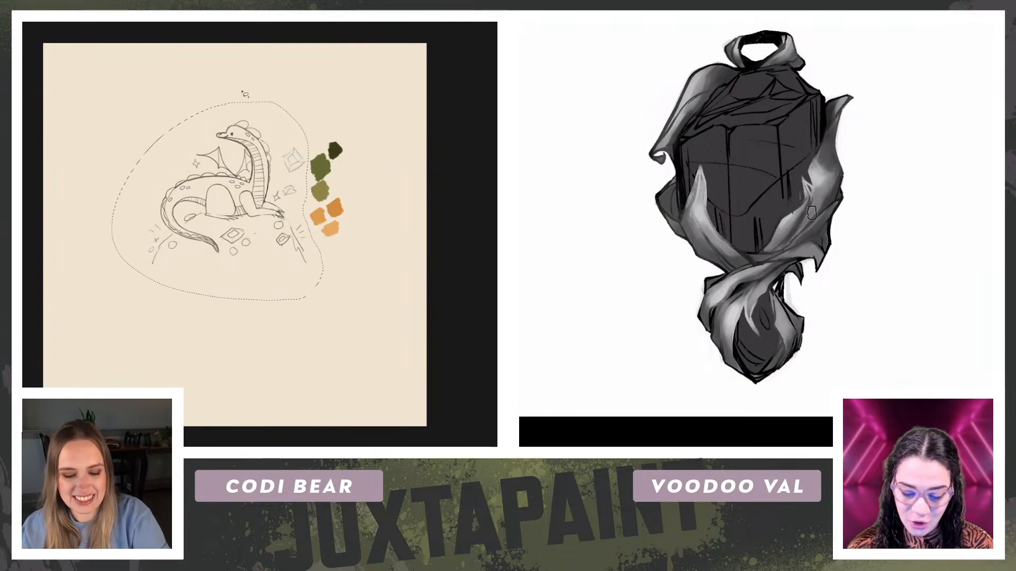
pyautogui.hotkey('ctrl', 'j')
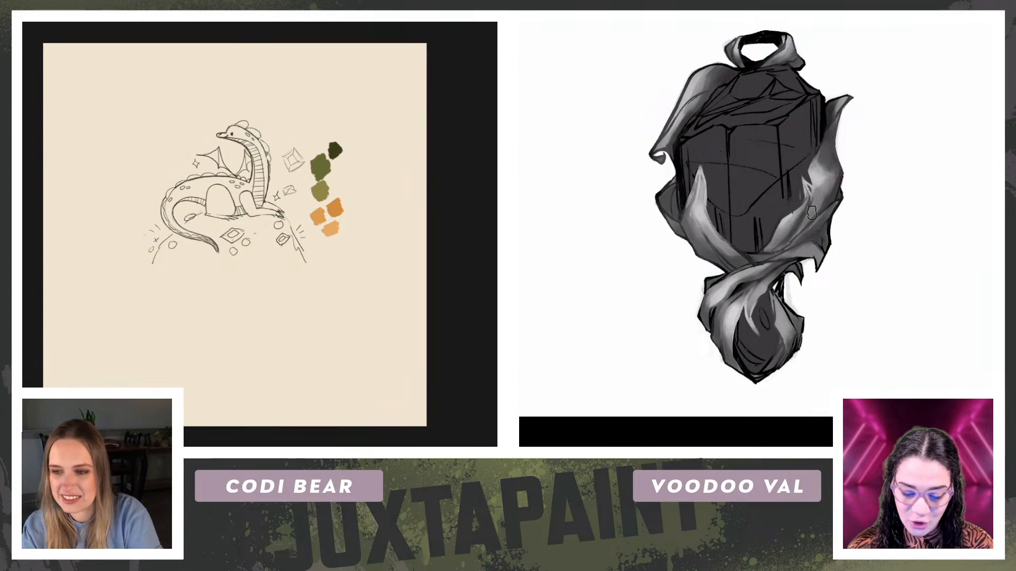
pyautogui.moveTo(778, 231); pyautogui.dragTo(795, 209)
pyautogui.hotkey('ctrl', 'z')
pyautogui.hotkey('ctrl', 'shift', 'z')
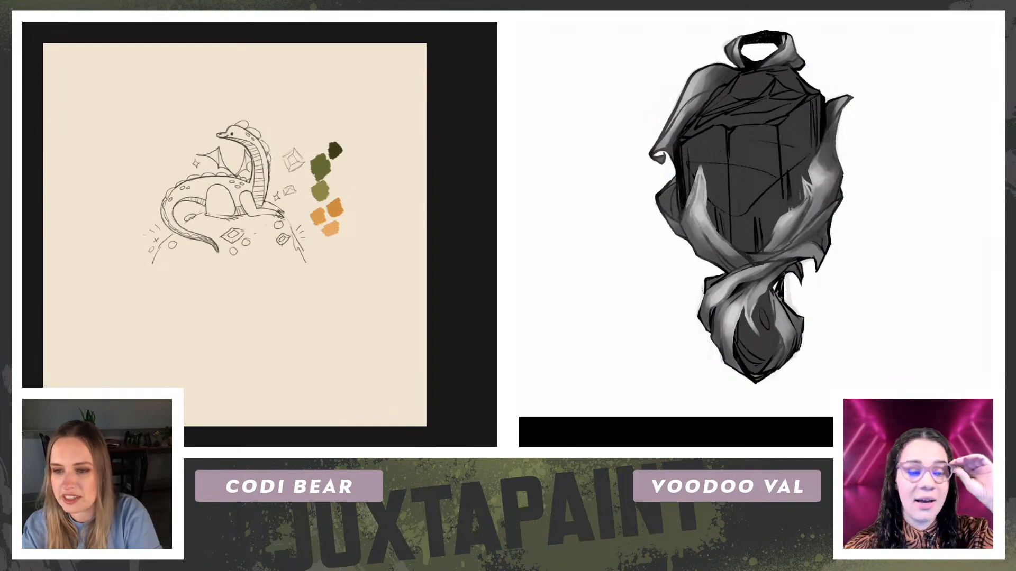
pyautogui.moveTo(203, 115)
pyautogui.mouseDown()
pyautogui.moveTo(145, 171)
pyautogui.moveTo(125, 259)
pyautogui.moveTo(179, 295)
pyautogui.moveTo(296, 294)
pyautogui.moveTo(318, 243)
pyautogui.mouseUp()
pyautogui.moveTo(306, 177)
pyautogui.mouseDown()
pyautogui.moveTo(308, 168)
pyautogui.moveTo(218, 109)
pyautogui.mouseUp()
pyautogui.press('Delete')
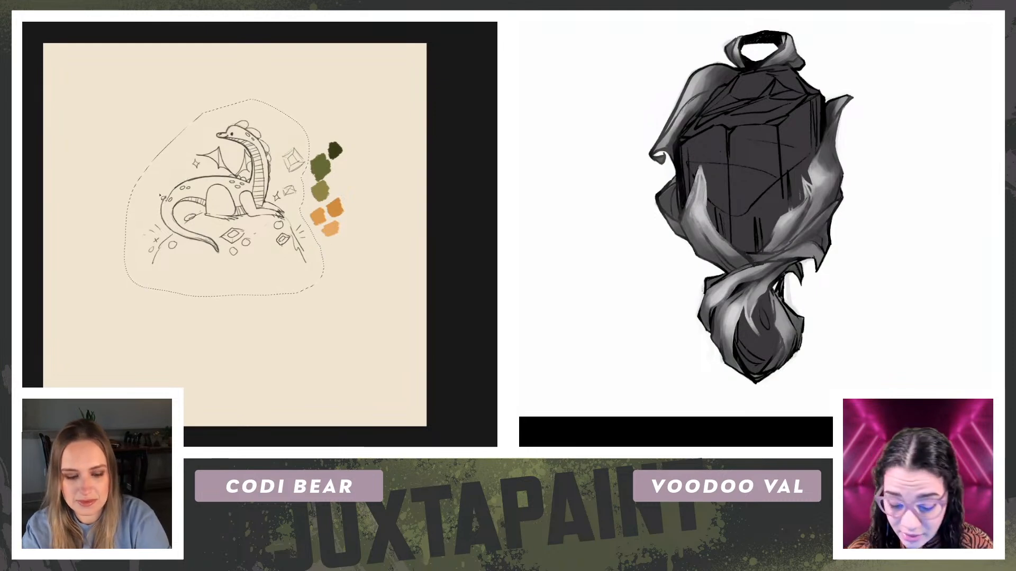
pyautogui.hotkey('ctrl', 'z')
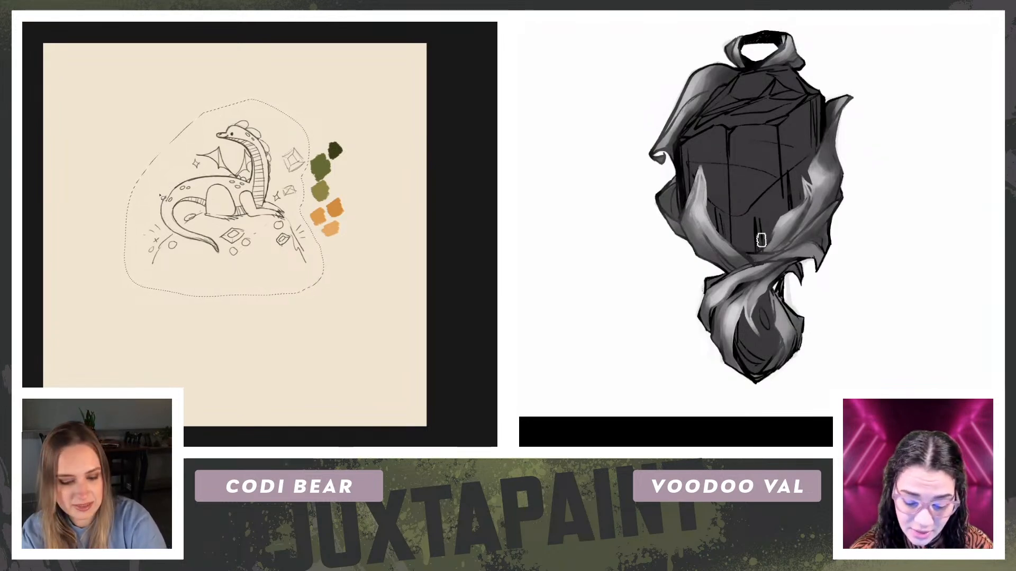
pyautogui.hotkey('ctrl', 'd')
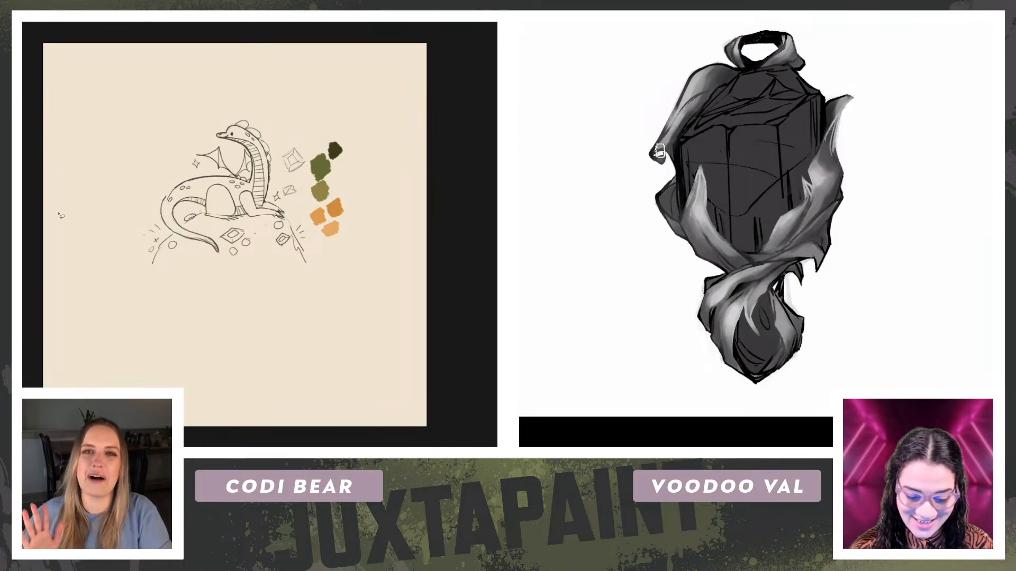
pyautogui.scroll(3, 142, 181)
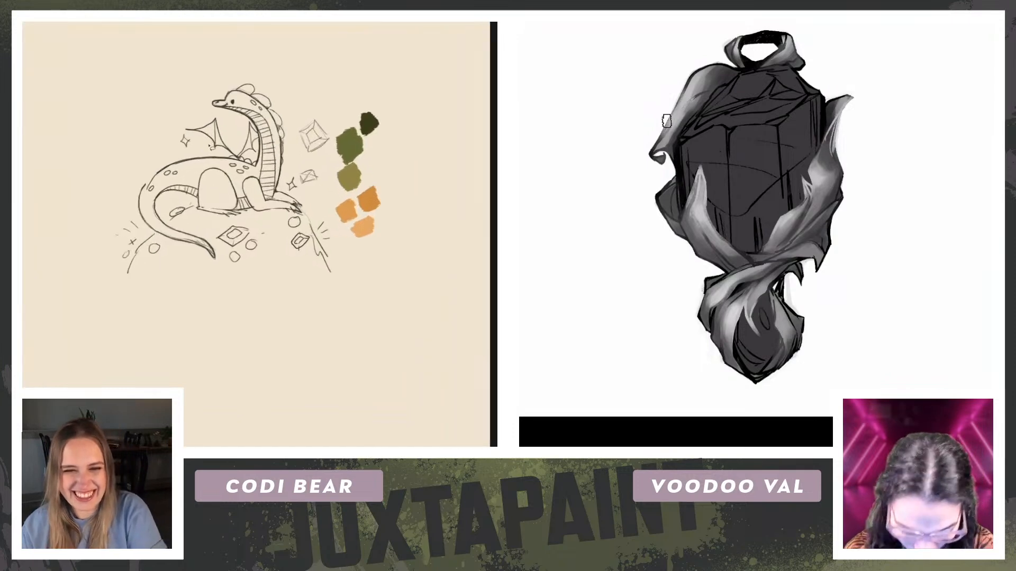
pyautogui.scroll(-3, 141, 181)
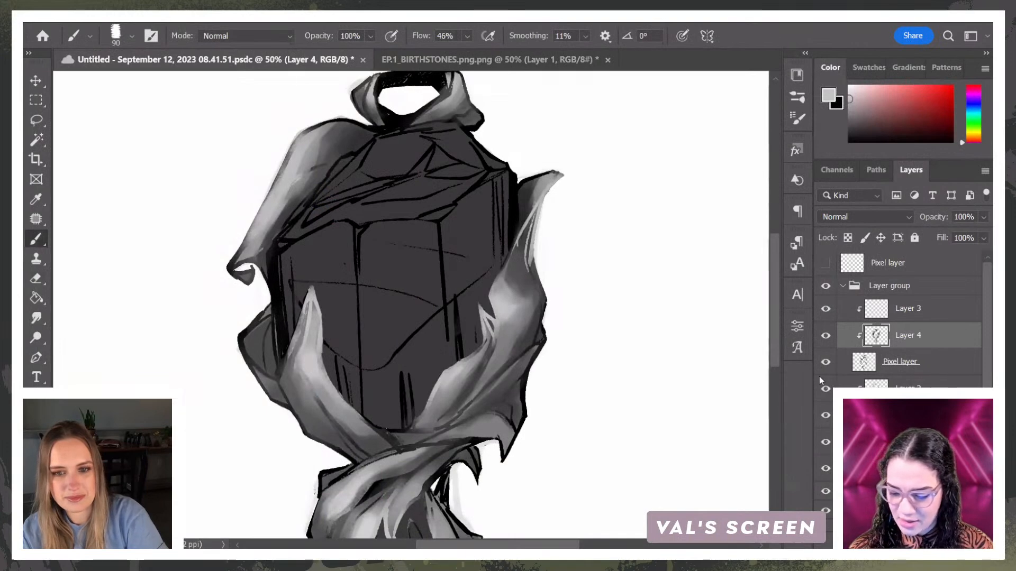
# Step: Set the pendant document's foreground colour to a light yellow-green
pyautogui.click(978, 130)
pyautogui.click(898, 99)
pyautogui.click(977, 133)
pyautogui.click(895, 98)
pyautogui.moveTo(532, 248); pyautogui.dragTo(535, 283)
pyautogui.moveTo(513, 318); pyautogui.dragTo(492, 373)
pyautogui.hotkey('ctrl', 'z')
pyautogui.hotkey('ctrl', 'z')
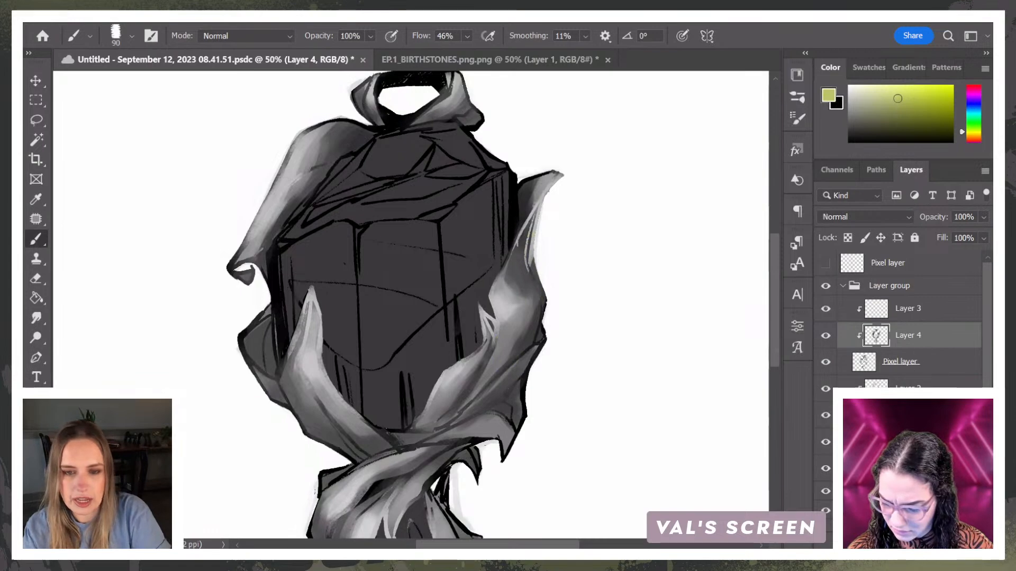
# Step: Select Layer 3 in the pendant's layer group
pyautogui.click(930, 311)
pyautogui.keyDown('shift'); pyautogui.click(916, 442); pyautogui.keyUp('shift')
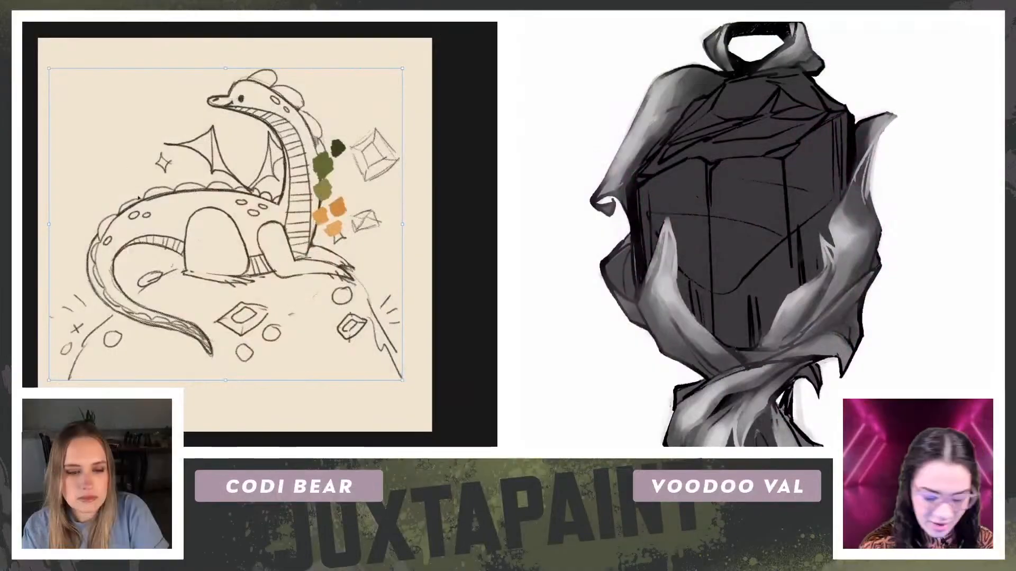
# Step: Move the colour swatches to the blank area above the dragon's back and lower the sketch layer's opacity to 30%
pyautogui.moveTo(138, 196); pyautogui.dragTo(142, 202)
pyautogui.press('l')
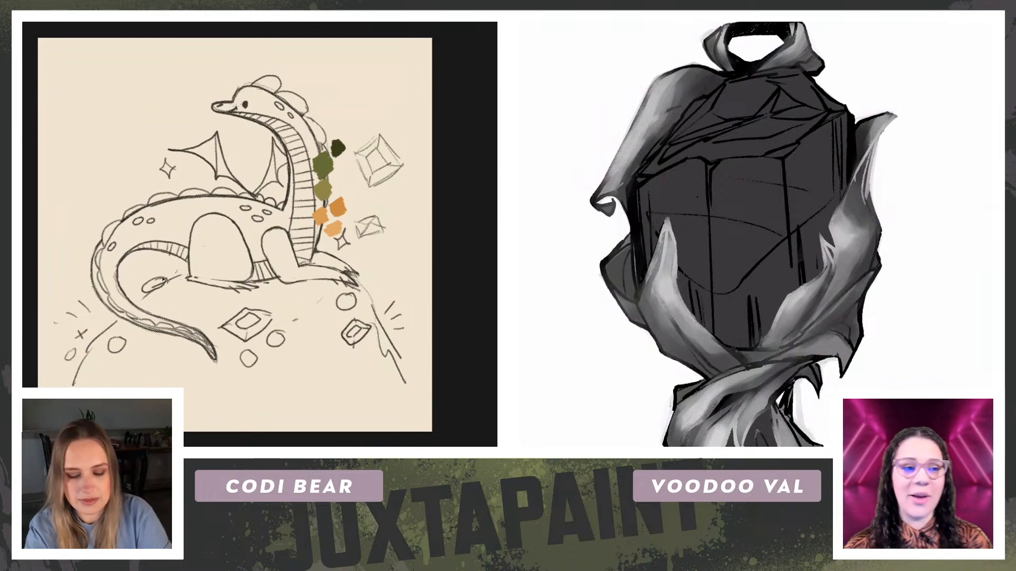
pyautogui.moveTo(325, 180)
pyautogui.mouseDown()
pyautogui.moveTo(237, 156)
pyautogui.moveTo(89, 176)
pyautogui.mouseUp()
pyautogui.press('Return')
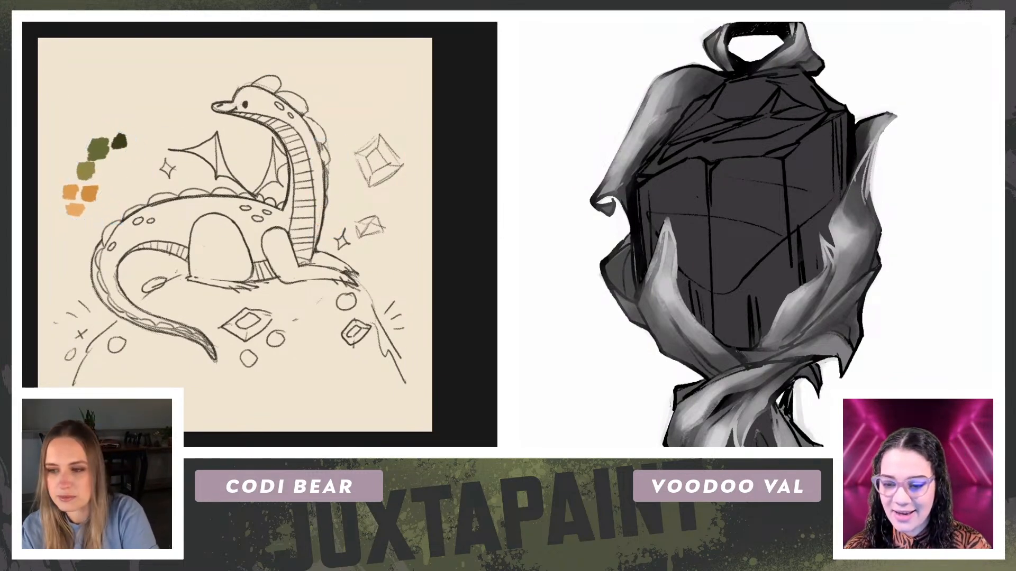
pyautogui.press('5')
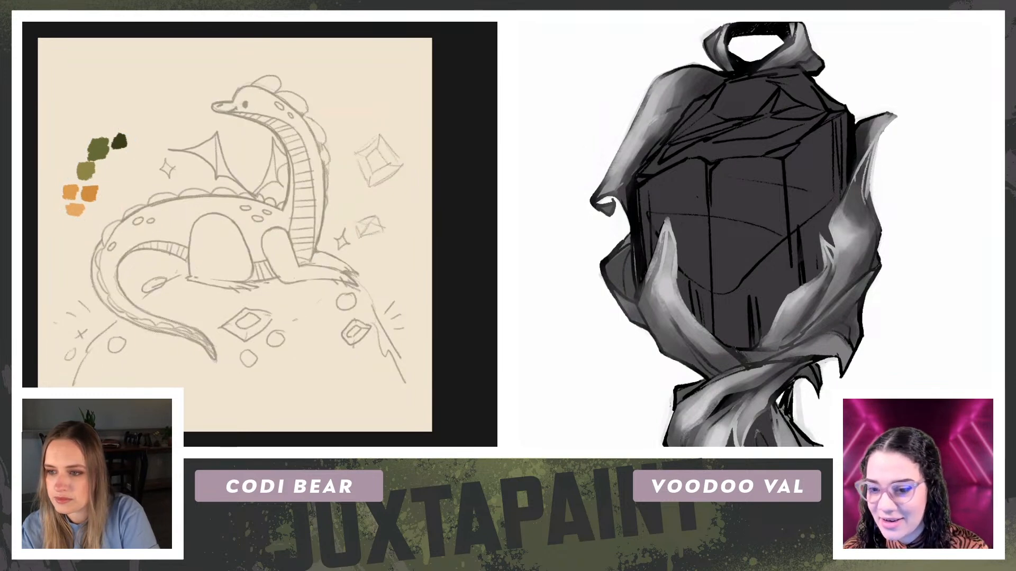
pyautogui.press('3')
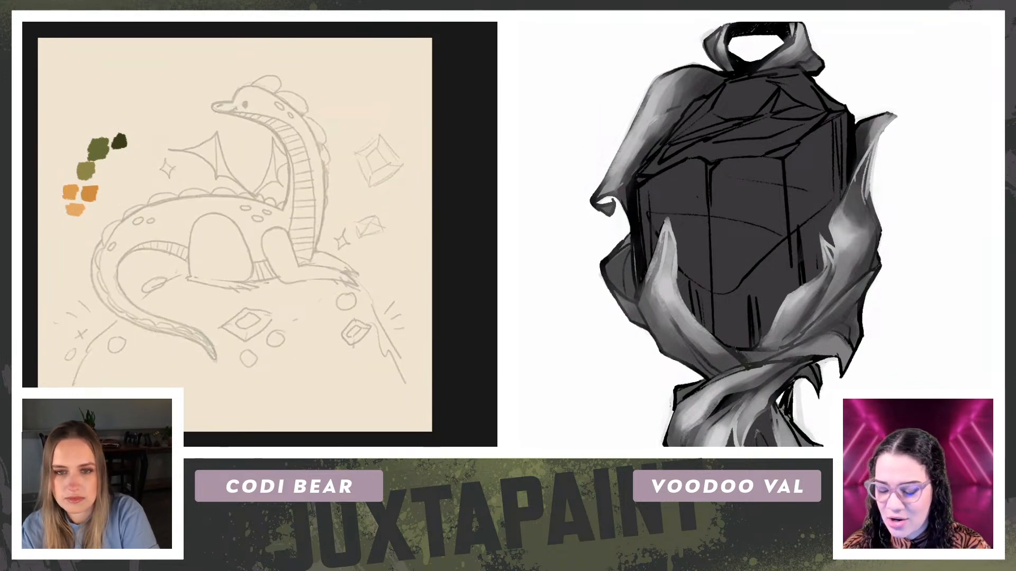
# Step: Choose the Kyle's Paintbox - Gouache Perfetto brush and sample the darkest orange swatch
pyautogui.rightClick(203, 202)
pyautogui.click(303, 215)
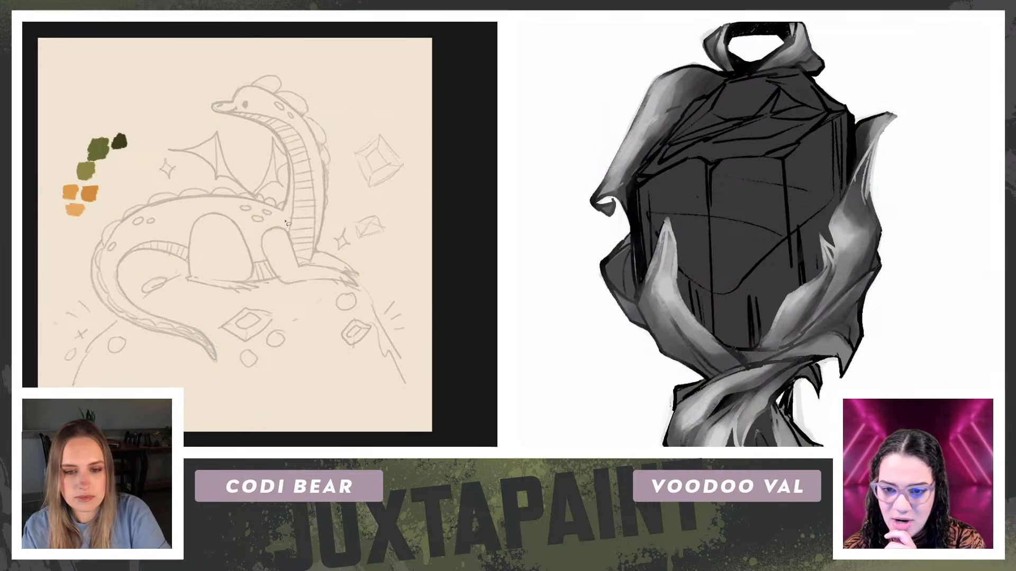
pyautogui.rightClick(228, 211)
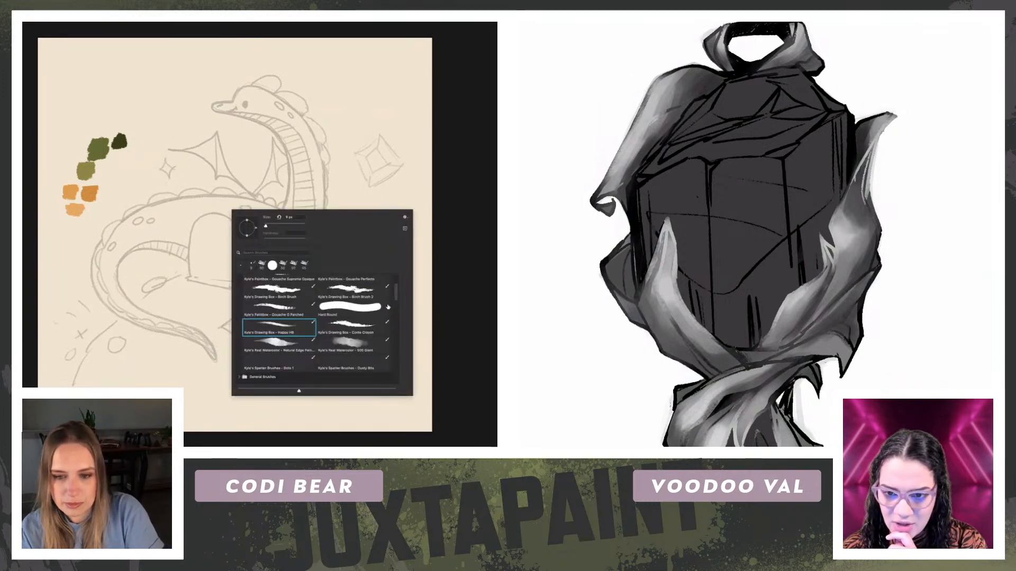
pyautogui.moveTo(397, 299); pyautogui.dragTo(397, 294)
pyautogui.click(352, 308)
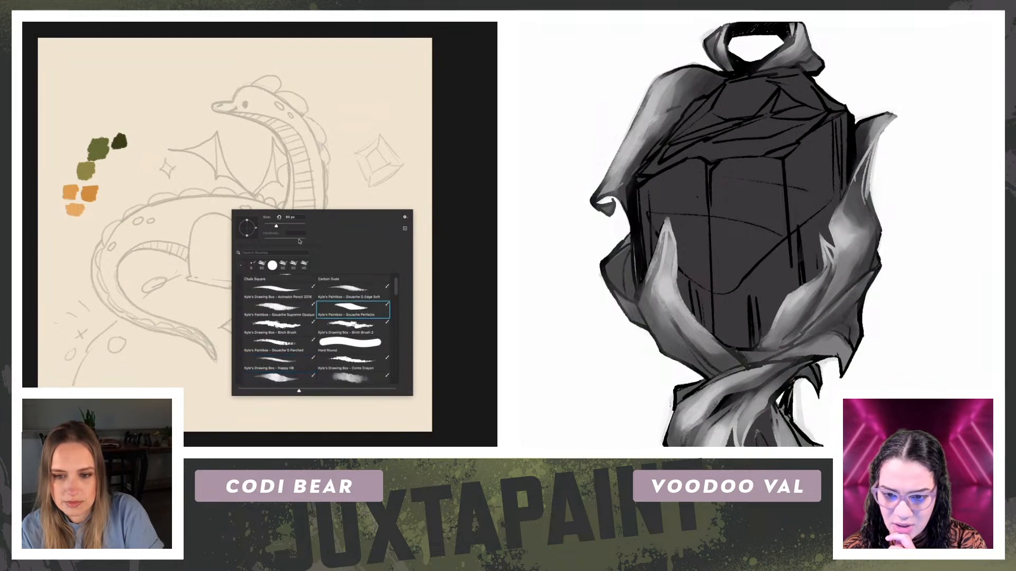
pyautogui.click(112, 113)
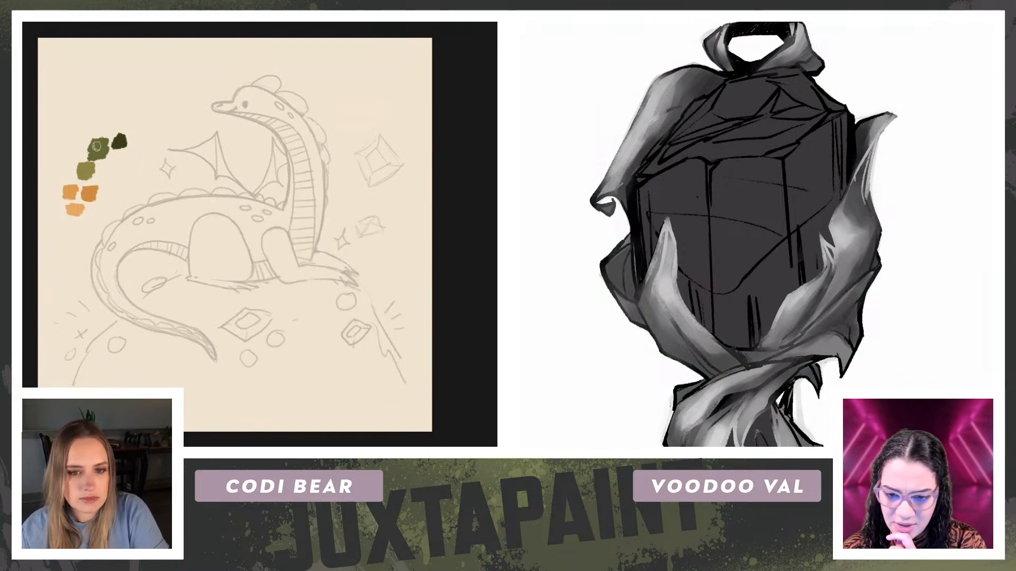
pyautogui.keyDown('alt'); pyautogui.click(89, 192); pyautogui.keyUp('alt')
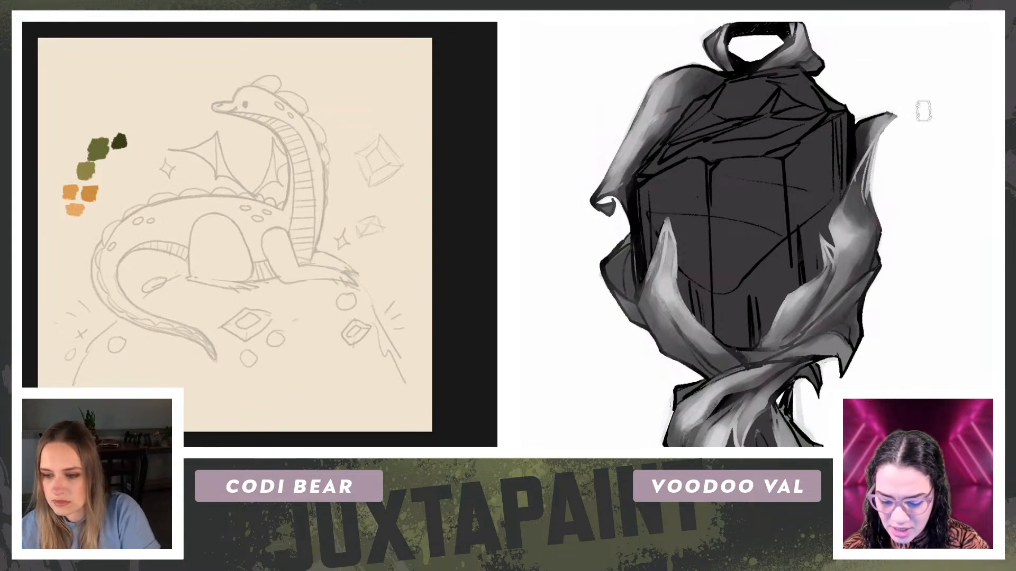
# Step: Switch to the birthstone reference image and examine the month list and the August and November gems
pyautogui.hotkey('ctrl', 'Tab')
pyautogui.scroll(-2, 938, 217)
pyautogui.scroll(-1, 355, 335)
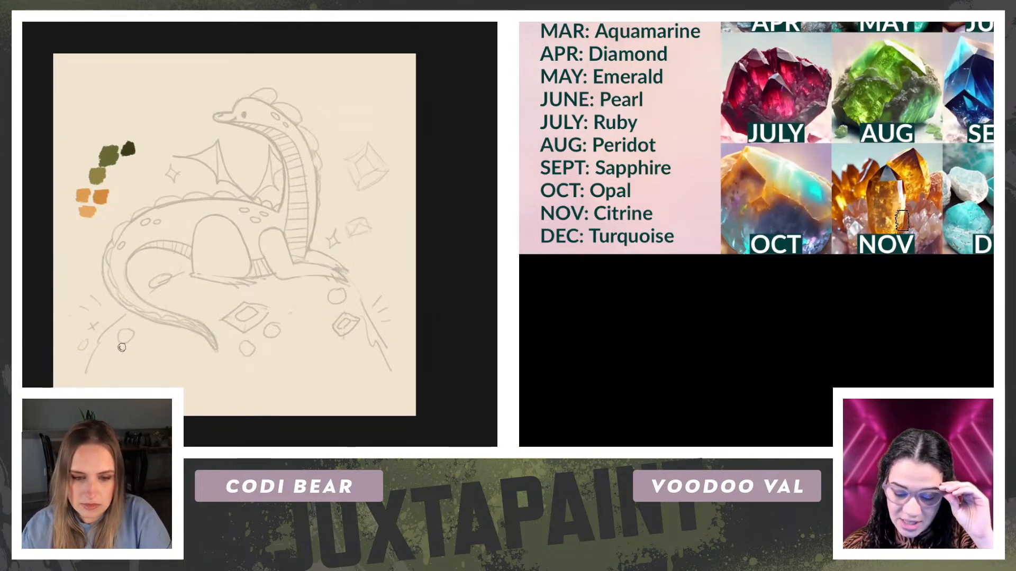
pyautogui.hotkey('ctrl', '+')
pyautogui.hotkey('ctrl', '-')
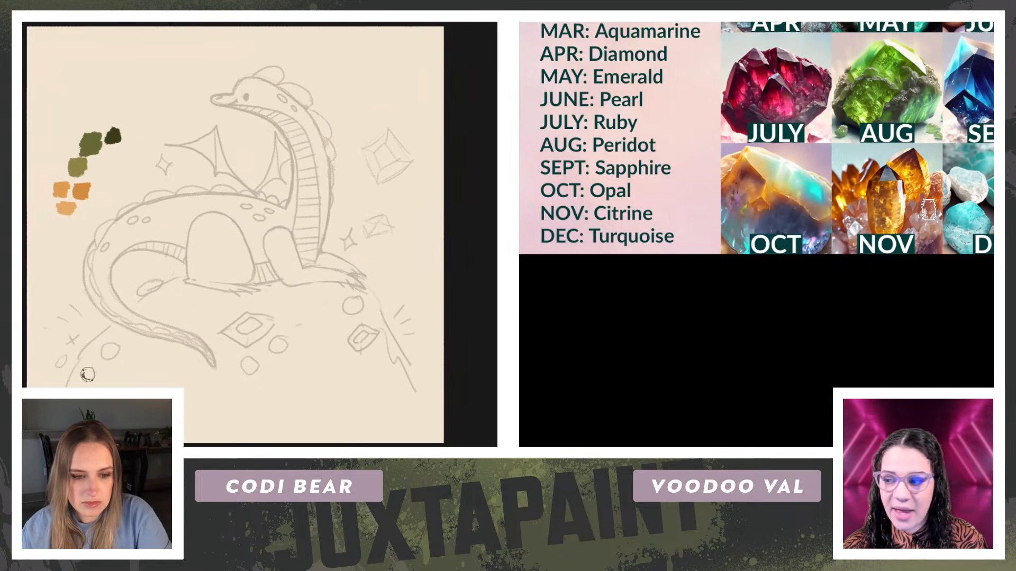
# Step: Enable Color Dynamics for the brush and paint the mound beneath the dragon's tail orange
pyautogui.moveTo(73, 384)
pyautogui.mouseDown()
pyautogui.moveTo(95, 345)
pyautogui.moveTo(110, 364)
pyautogui.mouseUp()
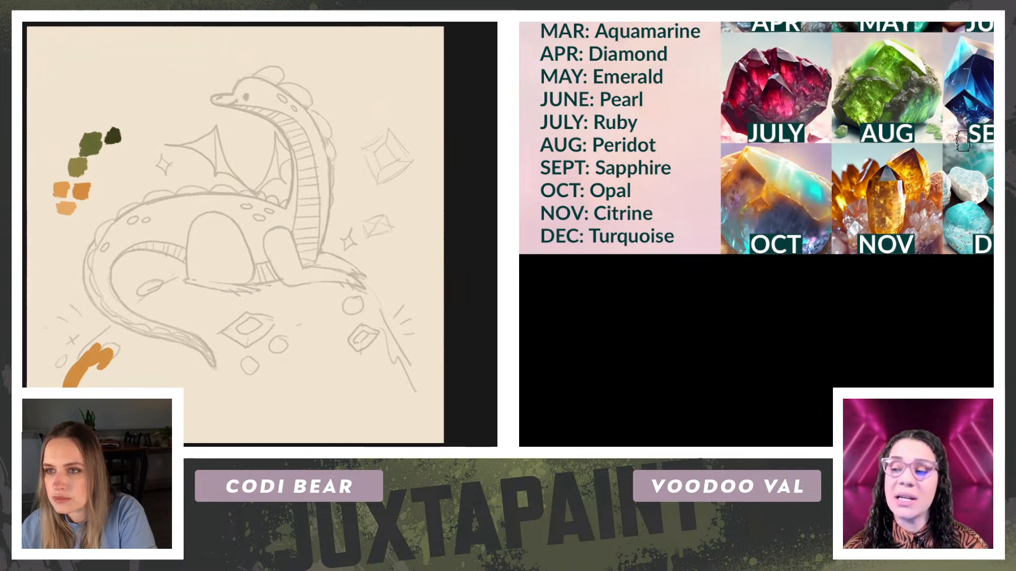
pyautogui.press('F5')
pyautogui.click(479, 91)
pyautogui.moveTo(91, 357)
pyautogui.mouseDown()
pyautogui.moveTo(98, 349)
pyautogui.moveTo(83, 355)
pyautogui.moveTo(100, 332)
pyautogui.moveTo(112, 345)
pyautogui.moveTo(106, 332)
pyautogui.mouseUp()
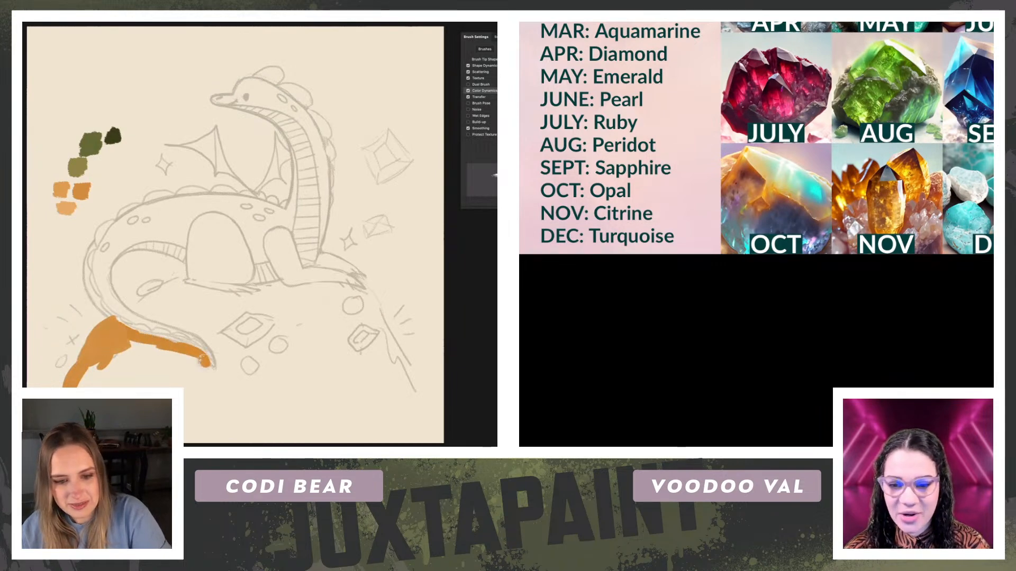
pyautogui.moveTo(174, 355)
pyautogui.mouseDown()
pyautogui.moveTo(132, 358)
pyautogui.moveTo(136, 344)
pyautogui.moveTo(97, 378)
pyautogui.moveTo(91, 367)
pyautogui.moveTo(134, 359)
pyautogui.moveTo(128, 369)
pyautogui.moveTo(154, 371)
pyautogui.mouseUp()
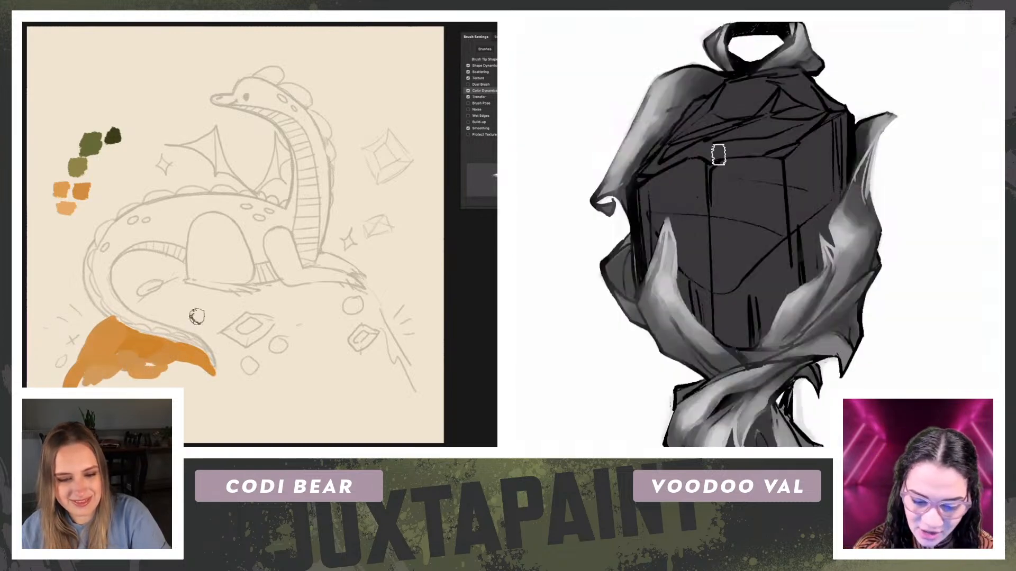
# Step: Paint orange inside the dragon's tail curl and yellow-green over the upper part of the pendant's right ribbon
pyautogui.moveTo(142, 304)
pyautogui.mouseDown()
pyautogui.moveTo(131, 305)
pyautogui.moveTo(183, 276)
pyautogui.moveTo(139, 310)
pyautogui.moveTo(140, 286)
pyautogui.moveTo(154, 285)
pyautogui.mouseUp()
pyautogui.hotkey('ctrl', '+')
pyautogui.hotkey('ctrl', '-')
pyautogui.moveTo(865, 214)
pyautogui.mouseDown()
pyautogui.moveTo(843, 308)
pyautogui.moveTo(870, 236)
pyautogui.moveTo(868, 244)
pyautogui.moveTo(864, 207)
pyautogui.moveTo(835, 227)
pyautogui.moveTo(871, 155)
pyautogui.moveTo(850, 196)
pyautogui.moveTo(858, 245)
pyautogui.mouseUp()
pyautogui.moveTo(150, 359); pyautogui.dragTo(144, 358)
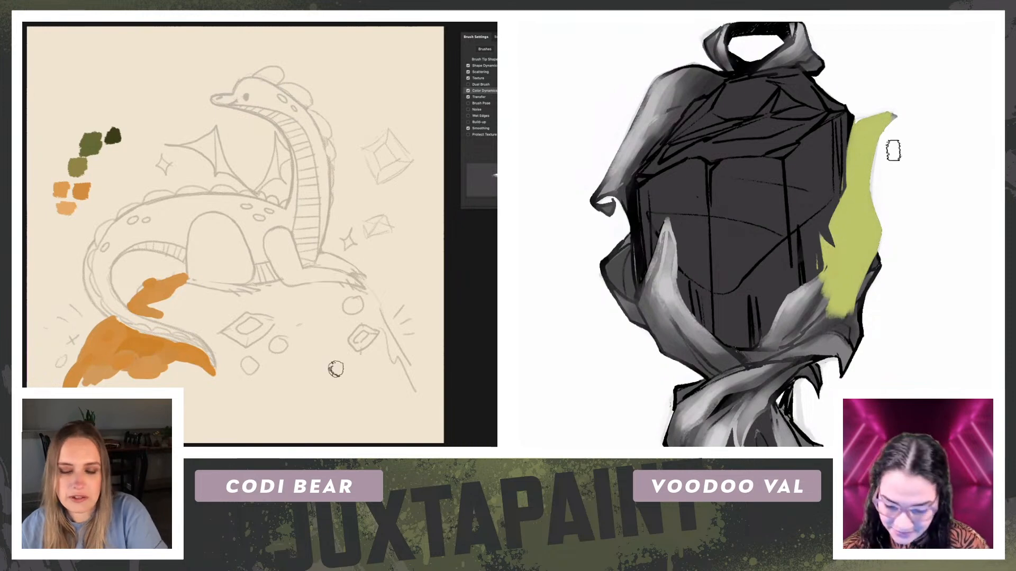
# Step: Paint orange on the mound's lower right slope and continue the yellow-green down the pendant's right ribbon
pyautogui.moveTo(408, 376)
pyautogui.mouseDown()
pyautogui.moveTo(412, 386)
pyautogui.moveTo(396, 363)
pyautogui.mouseUp()
pyautogui.moveTo(877, 216)
pyautogui.mouseDown()
pyautogui.moveTo(843, 317)
pyautogui.moveTo(846, 338)
pyautogui.mouseUp()
pyautogui.moveTo(397, 362); pyautogui.dragTo(397, 363)
pyautogui.moveTo(886, 263); pyautogui.dragTo(908, 159)
pyautogui.moveTo(397, 363); pyautogui.dragTo(406, 370)
pyautogui.moveTo(842, 186); pyautogui.dragTo(823, 205)
pyautogui.moveTo(406, 370); pyautogui.dragTo(385, 349)
pyautogui.moveTo(823, 205); pyautogui.dragTo(835, 185)
pyautogui.moveTo(384, 349); pyautogui.dragTo(382, 336)
pyautogui.moveTo(834, 185); pyautogui.dragTo(832, 187)
pyautogui.moveTo(382, 336); pyautogui.dragTo(382, 345)
pyautogui.moveTo(832, 187); pyautogui.dragTo(804, 226)
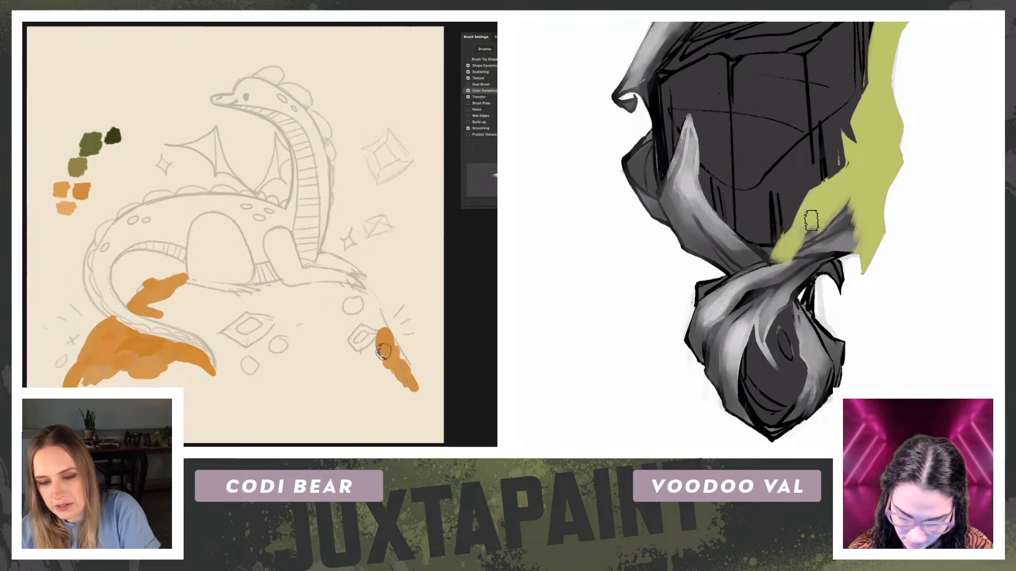
# Step: Extend the orange up the mound's right slope and paint yellow-green over the ribbon twist above the lower gem
pyautogui.moveTo(382, 345); pyautogui.dragTo(363, 352)
pyautogui.moveTo(804, 227); pyautogui.dragTo(808, 254)
pyautogui.moveTo(364, 353); pyautogui.dragTo(356, 326)
pyautogui.moveTo(808, 255); pyautogui.dragTo(793, 284)
pyautogui.moveTo(356, 326); pyautogui.dragTo(366, 318)
pyautogui.moveTo(794, 284); pyautogui.dragTo(815, 320)
pyautogui.moveTo(366, 317); pyautogui.dragTo(374, 324)
pyautogui.moveTo(815, 320); pyautogui.dragTo(818, 305)
pyautogui.moveTo(374, 323); pyautogui.dragTo(388, 319)
pyautogui.moveTo(818, 305)
pyautogui.mouseDown()
pyautogui.moveTo(805, 310)
pyautogui.moveTo(812, 388)
pyautogui.mouseUp()
# Step: Fill orange below the dragon's front foot and paint yellow-green along the ribbon right of the lower gem
pyautogui.moveTo(388, 319); pyautogui.dragTo(368, 311)
pyautogui.moveTo(813, 388)
pyautogui.mouseDown()
pyautogui.moveTo(803, 413)
pyautogui.moveTo(772, 438)
pyautogui.mouseUp()
pyautogui.moveTo(368, 312); pyautogui.dragTo(374, 309)
pyautogui.moveTo(773, 439); pyautogui.dragTo(806, 428)
pyautogui.moveTo(374, 309); pyautogui.dragTo(362, 307)
pyautogui.moveTo(807, 428); pyautogui.dragTo(834, 375)
pyautogui.moveTo(362, 307); pyautogui.dragTo(351, 304)
pyautogui.moveTo(834, 375); pyautogui.dragTo(826, 337)
# Step: Cover the remaining ribbons around the pendant's lower gem with yellow-green, including the curved tip inside it
pyautogui.moveTo(786, 284); pyautogui.dragTo(764, 324)
pyautogui.moveTo(825, 305); pyautogui.dragTo(833, 243)
pyautogui.moveTo(853, 147)
pyautogui.mouseDown()
pyautogui.moveTo(816, 206)
pyautogui.moveTo(851, 155)
pyautogui.moveTo(739, 275)
pyautogui.mouseUp()
pyautogui.rightClick(232, 172)
pyautogui.moveTo(780, 236)
pyautogui.mouseDown()
pyautogui.moveTo(746, 283)
pyautogui.moveTo(739, 322)
pyautogui.moveTo(771, 386)
pyautogui.moveTo(722, 318)
pyautogui.moveTo(701, 226)
pyautogui.moveTo(705, 275)
pyautogui.moveTo(733, 265)
pyautogui.moveTo(753, 223)
pyautogui.moveTo(694, 238)
pyautogui.mouseUp()
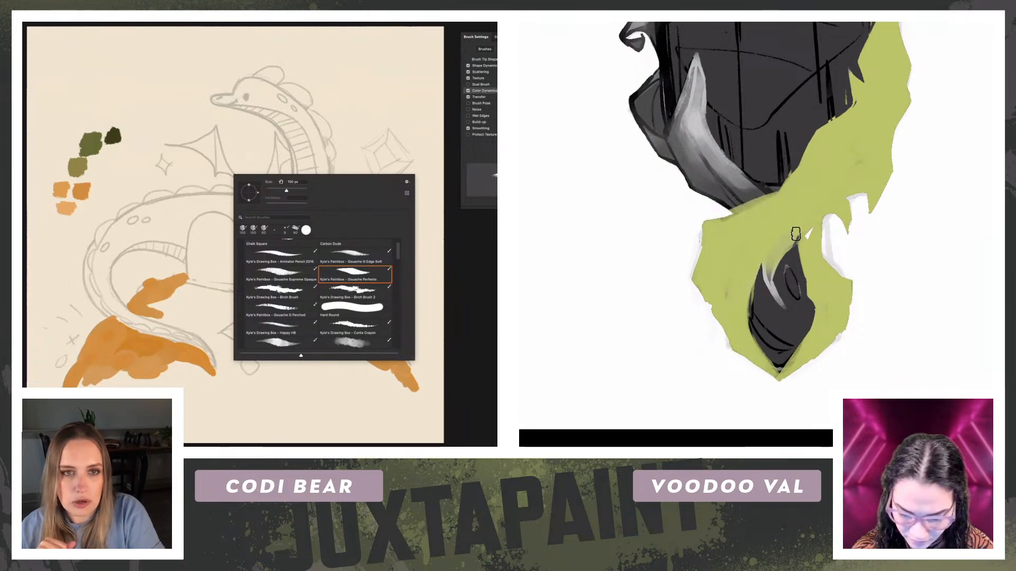
pyautogui.click(206, 151)
pyautogui.moveTo(762, 248); pyautogui.dragTo(785, 308)
# Step: Scribble orange loops over the dragon's head, neck and wing, and paint the pendant's outer left ribbon yellow-green
pyautogui.moveTo(325, 214)
pyautogui.mouseDown()
pyautogui.moveTo(247, 138)
pyautogui.moveTo(301, 232)
pyautogui.mouseUp()
pyautogui.moveTo(215, 172)
pyautogui.mouseDown()
pyautogui.moveTo(173, 157)
pyautogui.moveTo(132, 204)
pyautogui.mouseUp()
pyautogui.moveTo(675, 137); pyautogui.dragTo(700, 189)
pyautogui.moveTo(699, 189); pyautogui.dragTo(662, 139)
pyautogui.moveTo(386, 183); pyautogui.dragTo(273, 98)
pyautogui.moveTo(662, 138); pyautogui.dragTo(652, 90)
pyautogui.moveTo(272, 98); pyautogui.dragTo(310, 133)
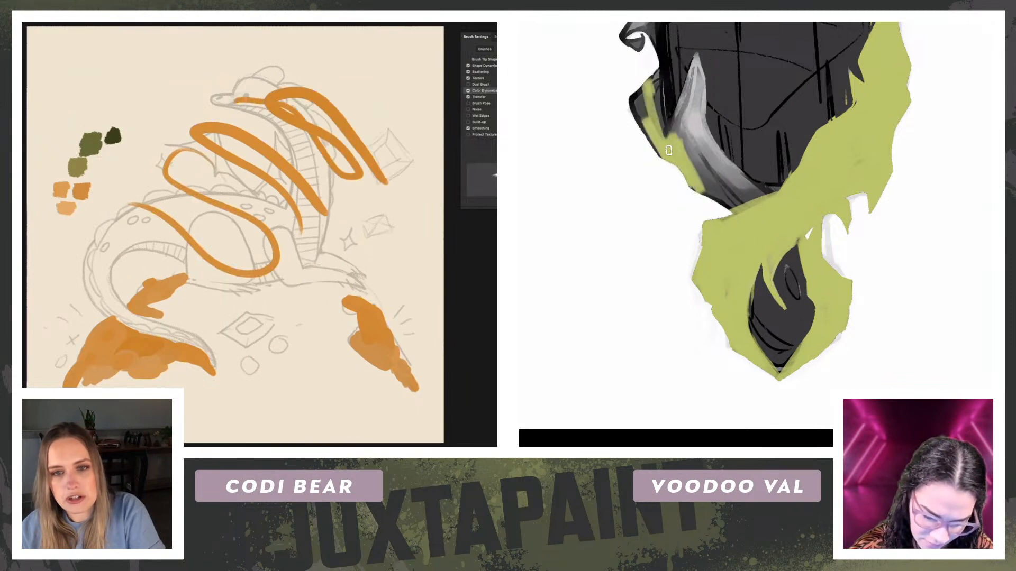
pyautogui.moveTo(652, 90); pyautogui.dragTo(657, 109)
pyautogui.moveTo(309, 133); pyautogui.dragTo(139, 85)
pyautogui.moveTo(657, 108); pyautogui.dragTo(657, 80)
pyautogui.moveTo(139, 84); pyautogui.dragTo(71, 91)
pyautogui.moveTo(658, 79); pyautogui.dragTo(642, 133)
pyautogui.moveTo(72, 91); pyautogui.dragTo(98, 79)
pyautogui.moveTo(641, 132); pyautogui.dragTo(667, 159)
# Step: Scribble orange loops across the dragon's wing and back, and fill the ribbon tip left of the large gem with yellow-green
pyautogui.moveTo(98, 78)
pyautogui.mouseDown()
pyautogui.moveTo(253, 165)
pyautogui.moveTo(253, 186)
pyautogui.mouseUp()
pyautogui.moveTo(191, 128)
pyautogui.mouseDown()
pyautogui.moveTo(130, 107)
pyautogui.moveTo(143, 128)
pyautogui.moveTo(138, 225)
pyautogui.moveTo(184, 216)
pyautogui.mouseUp()
pyautogui.moveTo(693, 68)
pyautogui.mouseDown()
pyautogui.moveTo(671, 134)
pyautogui.moveTo(694, 94)
pyautogui.mouseUp()
pyautogui.moveTo(301, 232); pyautogui.dragTo(280, 213)
pyautogui.moveTo(694, 94); pyautogui.dragTo(702, 117)
pyautogui.moveTo(281, 213); pyautogui.dragTo(173, 77)
pyautogui.moveTo(702, 95); pyautogui.dragTo(696, 186)
pyautogui.moveTo(385, 250); pyautogui.dragTo(381, 243)
pyautogui.moveTo(696, 186); pyautogui.dragTo(700, 158)
pyautogui.moveTo(381, 243); pyautogui.dragTo(342, 200)
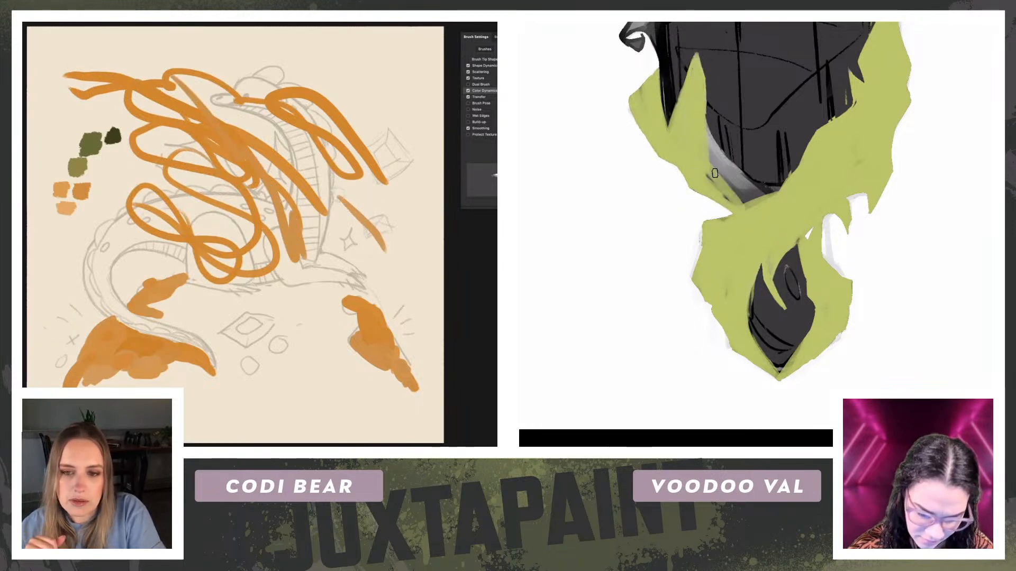
# Step: Cover the rest of the left ribbon down to the ribbon crossing with yellow-green and add orange strokes across the dragon's neck
pyautogui.moveTo(701, 158); pyautogui.dragTo(741, 182)
pyautogui.moveTo(342, 200); pyautogui.dragTo(300, 155)
pyautogui.moveTo(742, 181); pyautogui.dragTo(773, 195)
pyautogui.moveTo(299, 155); pyautogui.dragTo(248, 117)
pyautogui.moveTo(773, 195)
pyautogui.mouseDown()
pyautogui.moveTo(723, 163)
pyautogui.moveTo(711, 170)
pyautogui.mouseUp()
pyautogui.moveTo(318, 232); pyautogui.dragTo(301, 212)
pyautogui.moveTo(712, 170); pyautogui.dragTo(737, 203)
pyautogui.moveTo(301, 212); pyautogui.dragTo(197, 109)
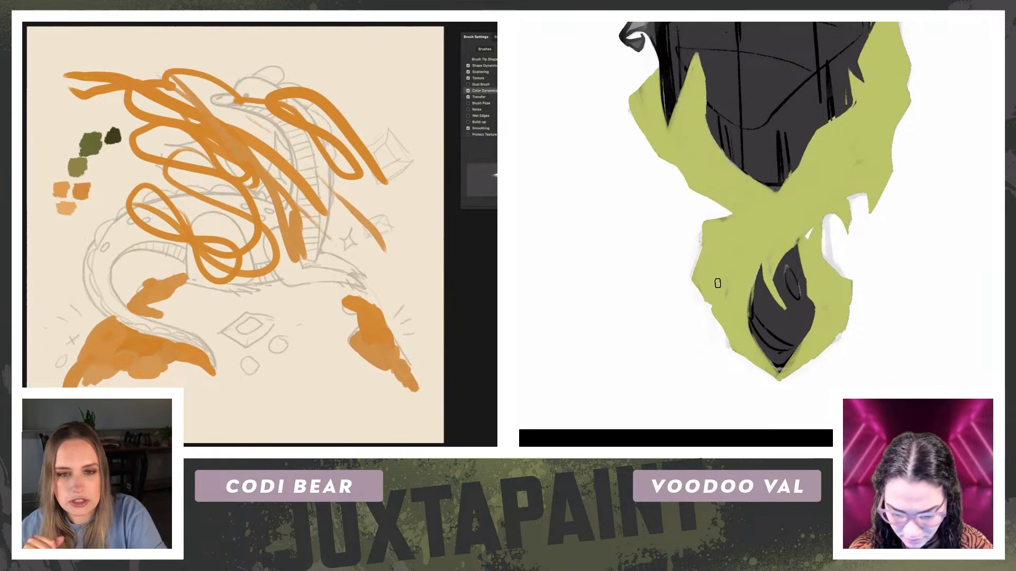
# Step: Undo the orange scribbles over the dragon
pyautogui.hotkey('ctrl', 'z')
pyautogui.hotkey('ctrl', 'z')
pyautogui.hotkey('ctrl', 'z')
pyautogui.hotkey('ctrl', 'z')
pyautogui.hotkey('ctrl', 'z')
pyautogui.hotkey('ctrl', 'z')
# Step: Paint yellow-green over the right ribbon's tip and the ribbon at the large gem's upper left
pyautogui.moveTo(922, 150); pyautogui.dragTo(899, 270)
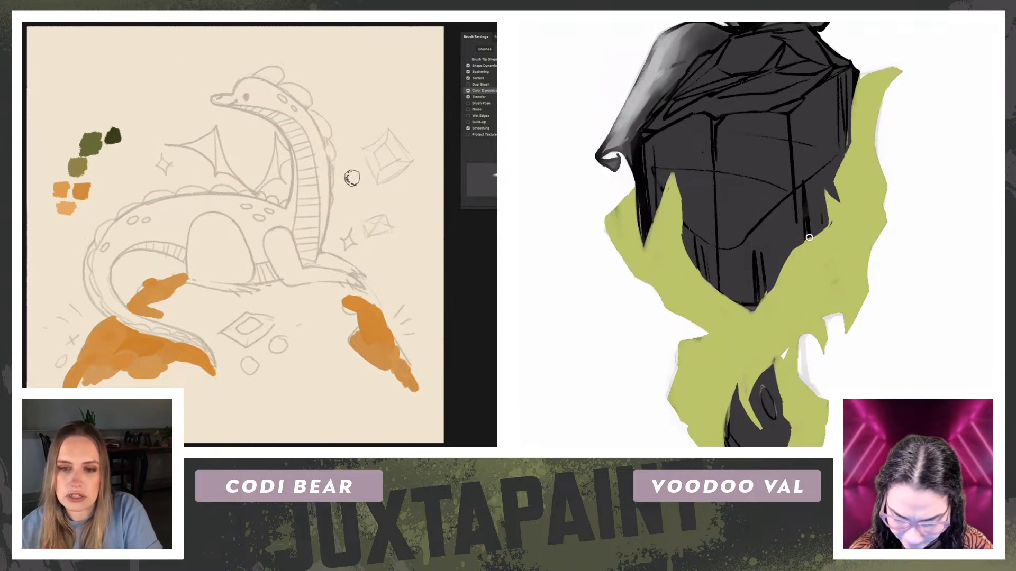
pyautogui.moveTo(888, 120); pyautogui.dragTo(910, 153)
pyautogui.moveTo(689, 68); pyautogui.dragTo(650, 134)
pyautogui.moveTo(699, 58)
pyautogui.mouseDown()
pyautogui.moveTo(709, 48)
pyautogui.moveTo(701, 85)
pyautogui.moveTo(743, 61)
pyautogui.moveTo(682, 68)
pyautogui.moveTo(767, 52)
pyautogui.moveTo(656, 118)
pyautogui.mouseUp()
pyautogui.moveTo(704, 91); pyautogui.dragTo(651, 154)
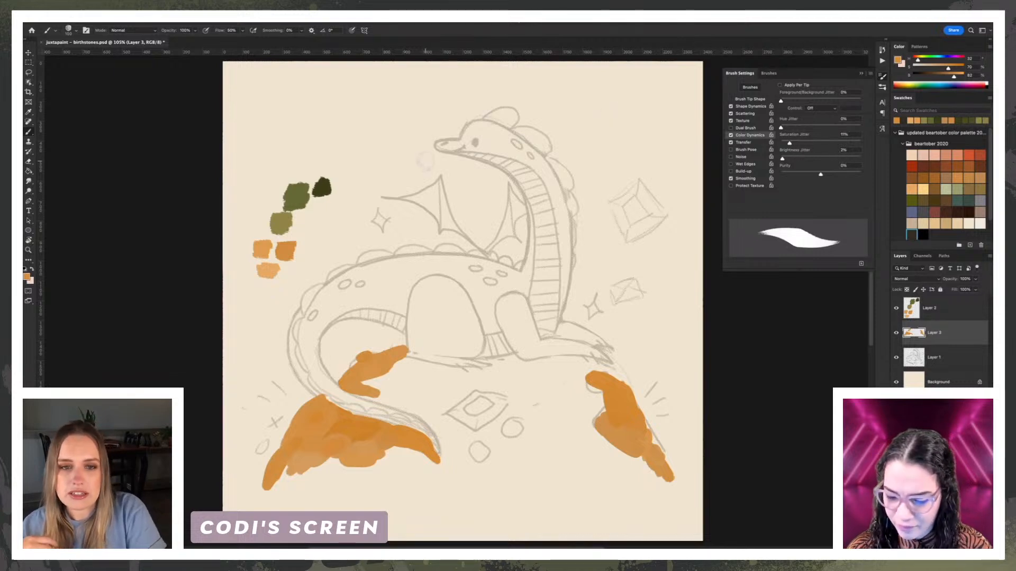
# Step: Brush a large orange test patch in front of the dragon's head and over its wing
pyautogui.moveTo(423, 167); pyautogui.dragTo(361, 153)
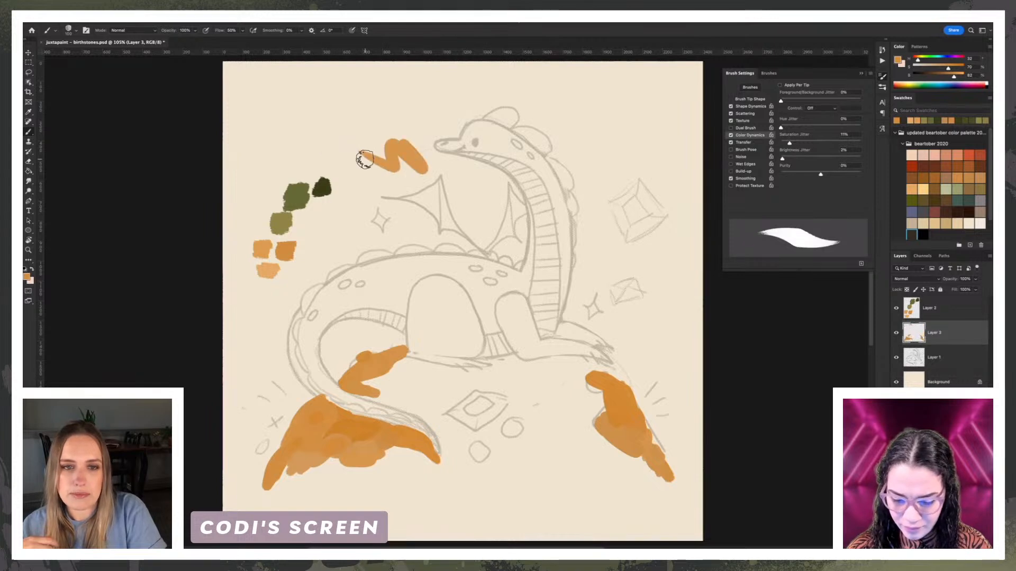
pyautogui.moveTo(424, 175)
pyautogui.mouseDown()
pyautogui.moveTo(381, 195)
pyautogui.moveTo(450, 188)
pyautogui.moveTo(428, 150)
pyautogui.moveTo(447, 172)
pyautogui.moveTo(431, 127)
pyautogui.moveTo(412, 139)
pyautogui.moveTo(394, 123)
pyautogui.moveTo(352, 154)
pyautogui.moveTo(376, 172)
pyautogui.moveTo(379, 151)
pyautogui.moveTo(402, 183)
pyautogui.moveTo(386, 191)
pyautogui.moveTo(331, 149)
pyautogui.moveTo(365, 126)
pyautogui.moveTo(356, 112)
pyautogui.moveTo(406, 120)
pyautogui.moveTo(465, 159)
pyautogui.moveTo(456, 135)
pyautogui.moveTo(448, 173)
pyautogui.moveTo(479, 184)
pyautogui.moveTo(476, 170)
pyautogui.mouseUp()
pyautogui.moveTo(488, 164)
pyautogui.mouseDown()
pyautogui.moveTo(458, 196)
pyautogui.moveTo(449, 187)
pyautogui.moveTo(429, 196)
pyautogui.moveTo(445, 203)
pyautogui.moveTo(372, 191)
pyautogui.moveTo(429, 232)
pyautogui.moveTo(380, 217)
pyautogui.mouseUp()
pyautogui.moveTo(440, 205)
pyautogui.mouseDown()
pyautogui.moveTo(471, 227)
pyautogui.moveTo(396, 215)
pyautogui.moveTo(488, 204)
pyautogui.moveTo(489, 186)
pyautogui.moveTo(468, 225)
pyautogui.moveTo(451, 215)
pyautogui.moveTo(457, 241)
pyautogui.moveTo(446, 243)
pyautogui.moveTo(442, 224)
pyautogui.moveTo(415, 254)
pyautogui.moveTo(397, 235)
pyautogui.moveTo(381, 240)
pyautogui.moveTo(364, 185)
pyautogui.moveTo(413, 235)
pyautogui.moveTo(388, 232)
pyautogui.mouseUp()
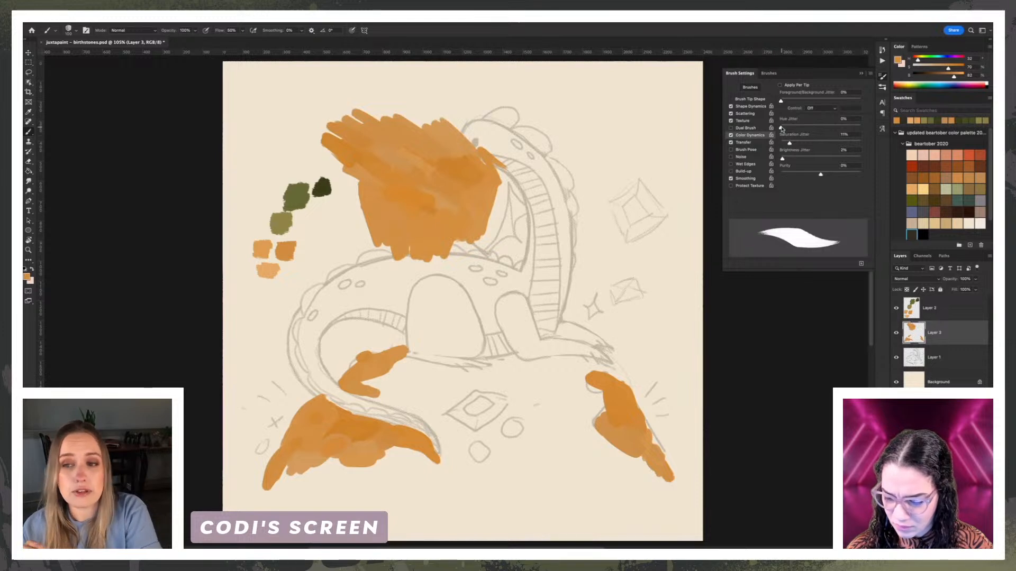
# Step: Set the brush's Hue Jitter to 3%, test it with orange strokes on the dragon's neck, and undo those strokes
pyautogui.moveTo(561, 199)
pyautogui.mouseDown()
pyautogui.moveTo(537, 151)
pyautogui.moveTo(531, 163)
pyautogui.moveTo(525, 134)
pyautogui.moveTo(560, 148)
pyautogui.moveTo(569, 178)
pyautogui.moveTo(561, 141)
pyautogui.moveTo(580, 169)
pyautogui.mouseUp()
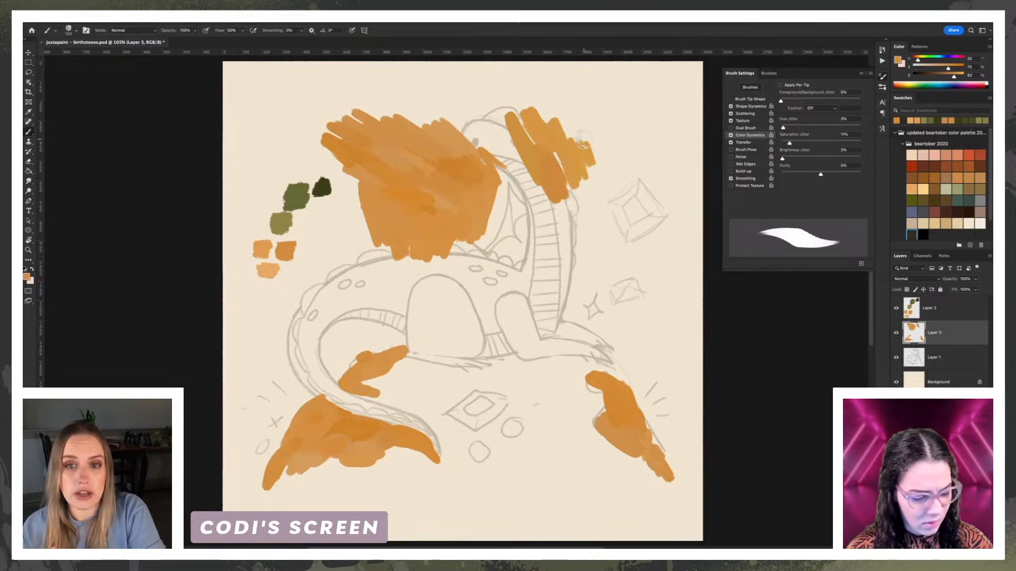
pyautogui.press('super+z')
pyautogui.press('super+z')
pyautogui.press('super+z')
pyautogui.press('super+z')
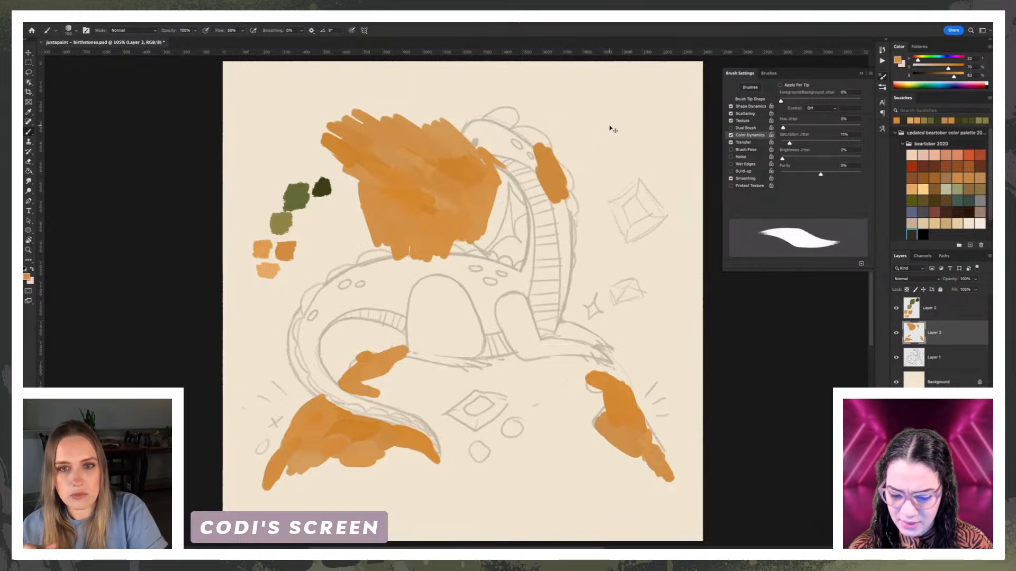
pyautogui.press('super+z')
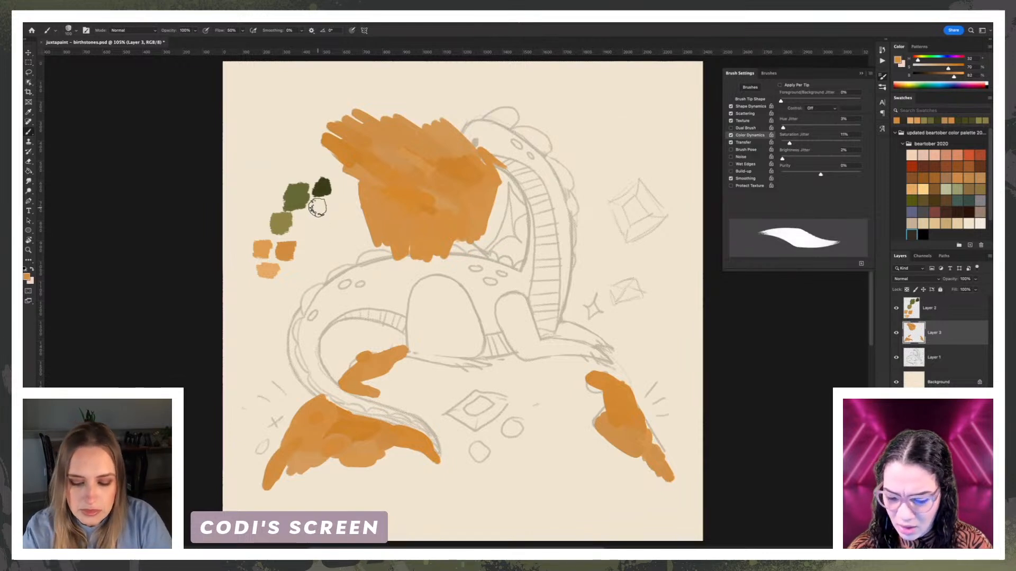
# Step: Lasso the orange test patch over the dragon's wing, delete it and deselect
pyautogui.press('l')
pyautogui.moveTo(326, 100)
pyautogui.mouseDown()
pyautogui.moveTo(345, 195)
pyautogui.moveTo(424, 303)
pyautogui.moveTo(418, 65)
pyautogui.mouseUp()
pyautogui.press('Delete')
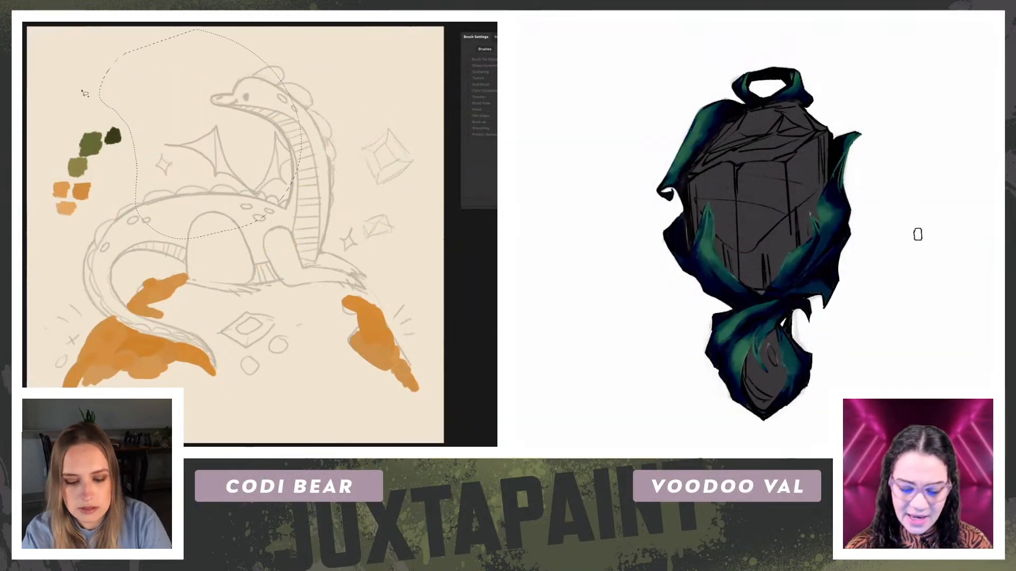
pyautogui.hotkey('ctrl', 'd')
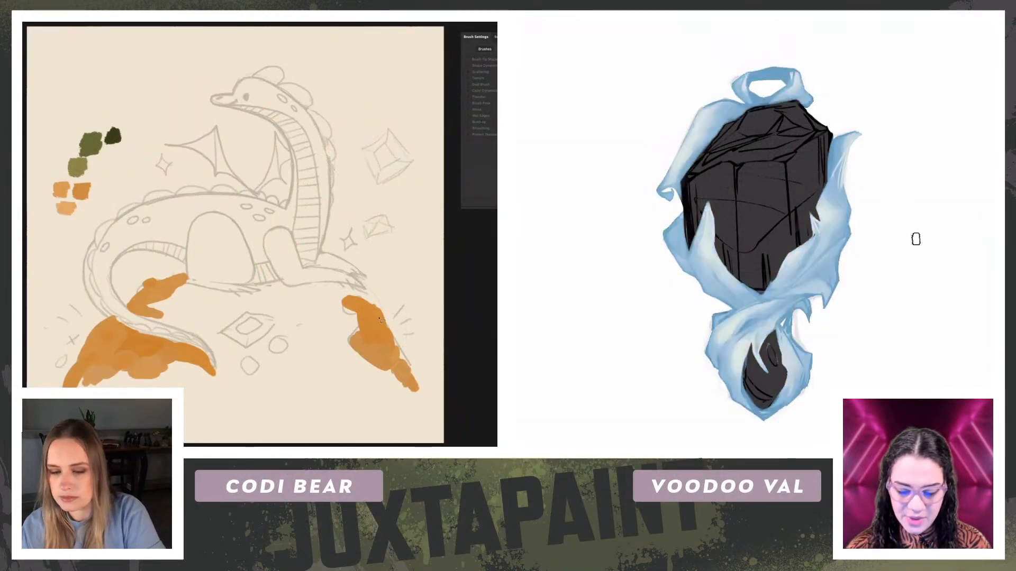
# Step: Extend the orange mound up its right slope and beneath the dragon's front foot with the Brush tool
pyautogui.press('b')
pyautogui.moveTo(354, 303); pyautogui.dragTo(362, 298)
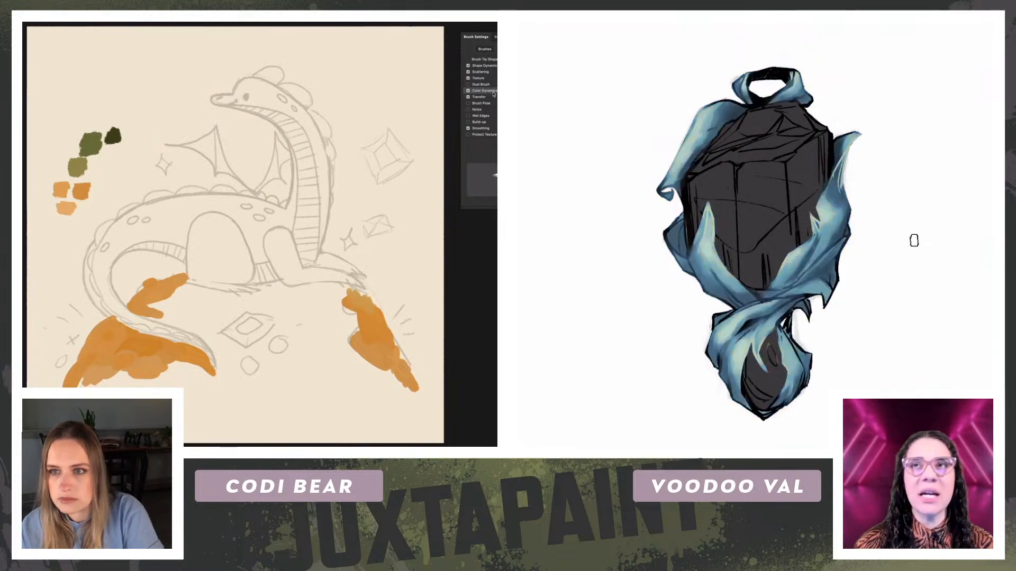
pyautogui.hotkey('ctrl', 'z')
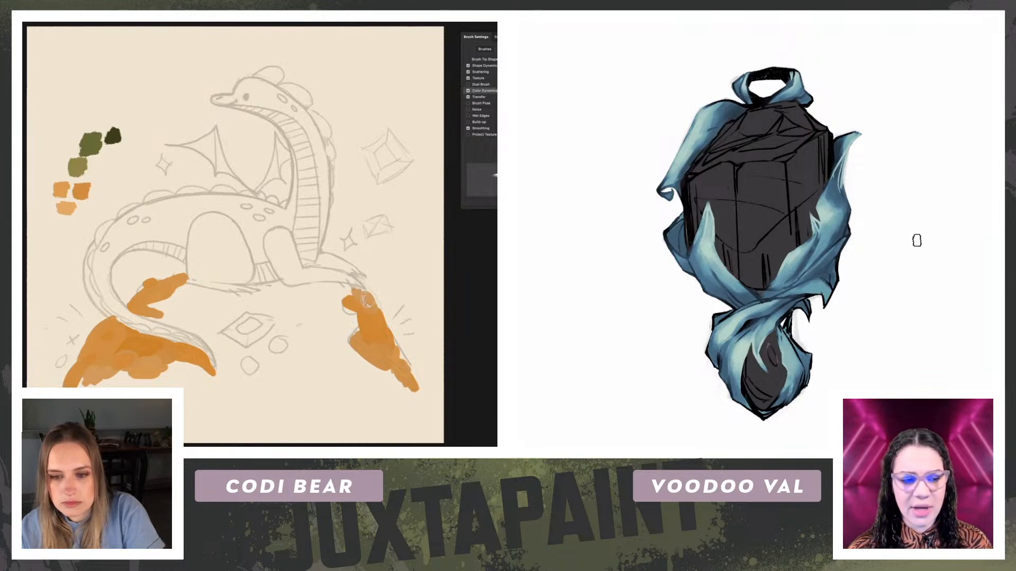
pyautogui.moveTo(318, 290); pyautogui.dragTo(331, 293)
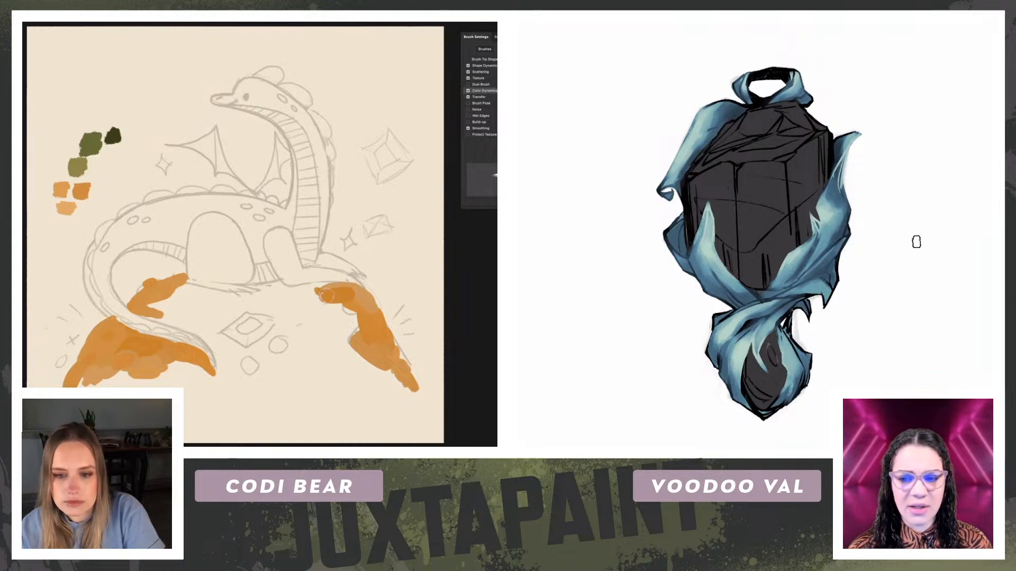
pyautogui.moveTo(105, 386); pyautogui.dragTo(84, 384)
pyautogui.hotkey('ctrl', 'z')
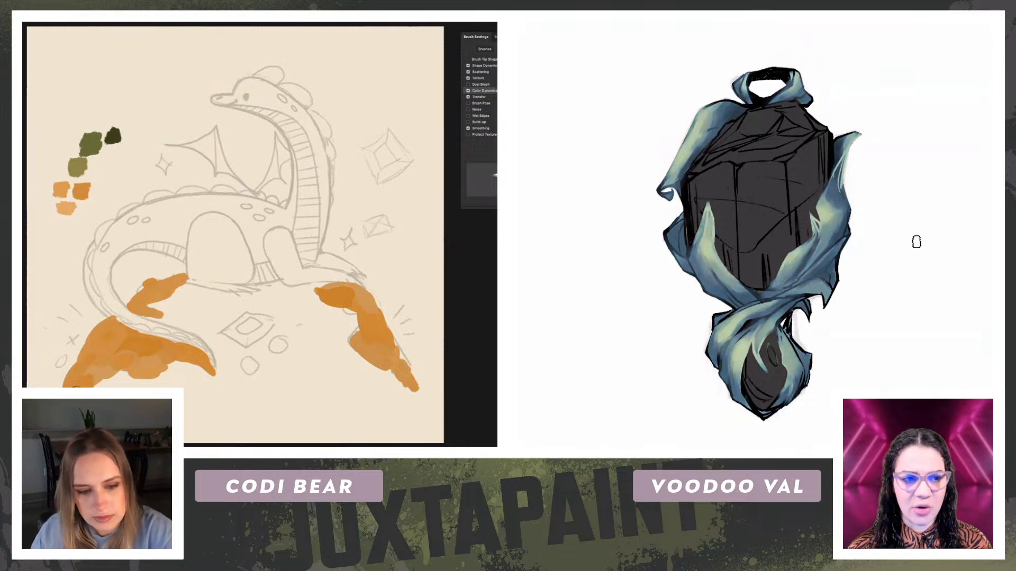
pyautogui.hotkey('ctrl', 'z')
# Step: Paint the mound's bottom edge and lower right corner orange, and add a small orange dot beside the right slope
pyautogui.moveTo(184, 402)
pyautogui.mouseDown()
pyautogui.moveTo(413, 396)
pyautogui.moveTo(363, 367)
pyautogui.mouseUp()
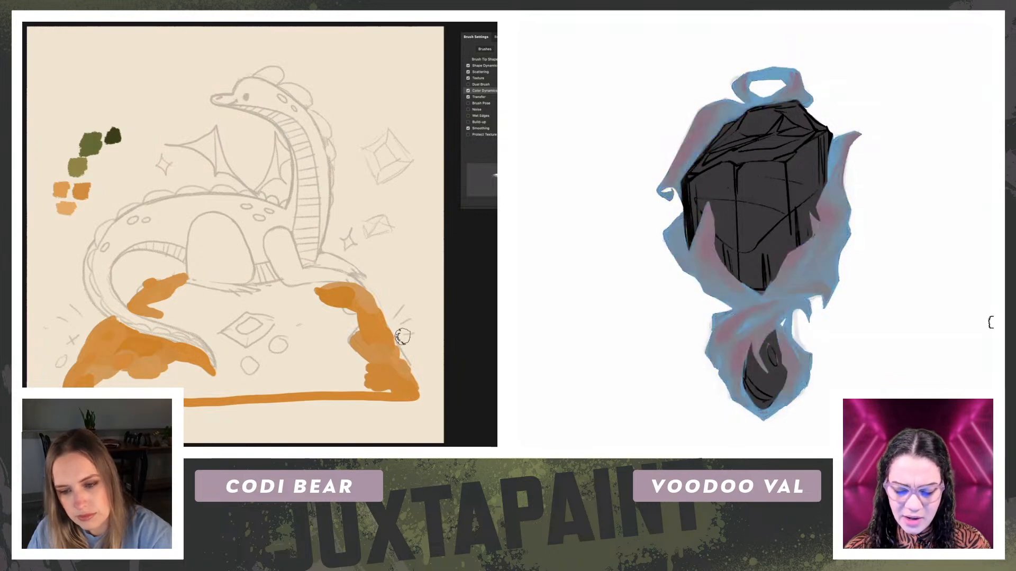
pyautogui.moveTo(401, 334); pyautogui.dragTo(403, 340)
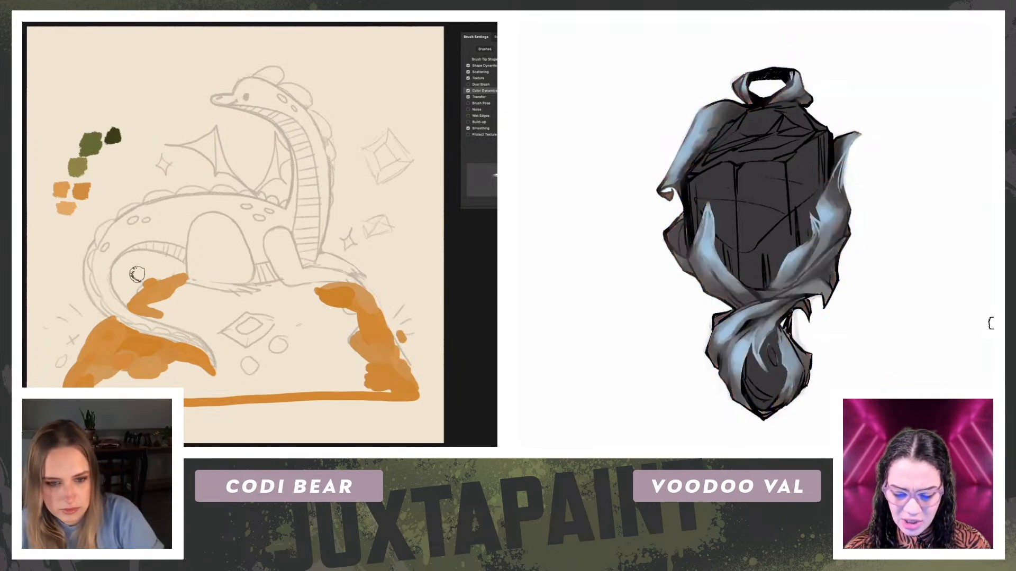
pyautogui.hotkey('ctrl', 'z')
pyautogui.hotkey('ctrl', 'z')
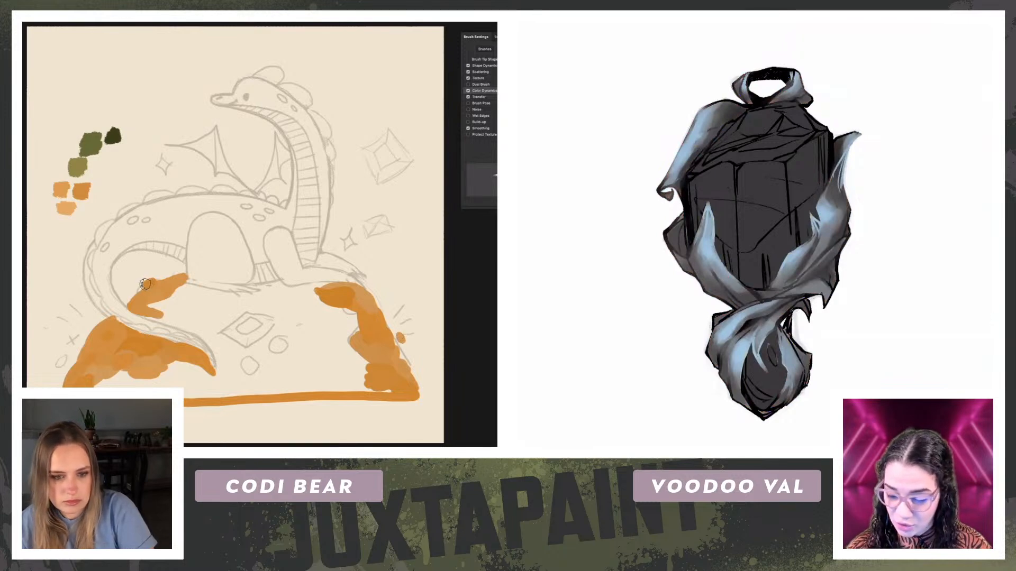
# Step: Add an orange dot beside the mound's left slope and extend the orange between the dragon's tail and hind leg
pyautogui.moveTo(68, 353); pyautogui.dragTo(64, 358)
pyautogui.moveTo(180, 324)
pyautogui.mouseDown()
pyautogui.moveTo(140, 313)
pyautogui.moveTo(188, 322)
pyautogui.moveTo(149, 305)
pyautogui.mouseUp()
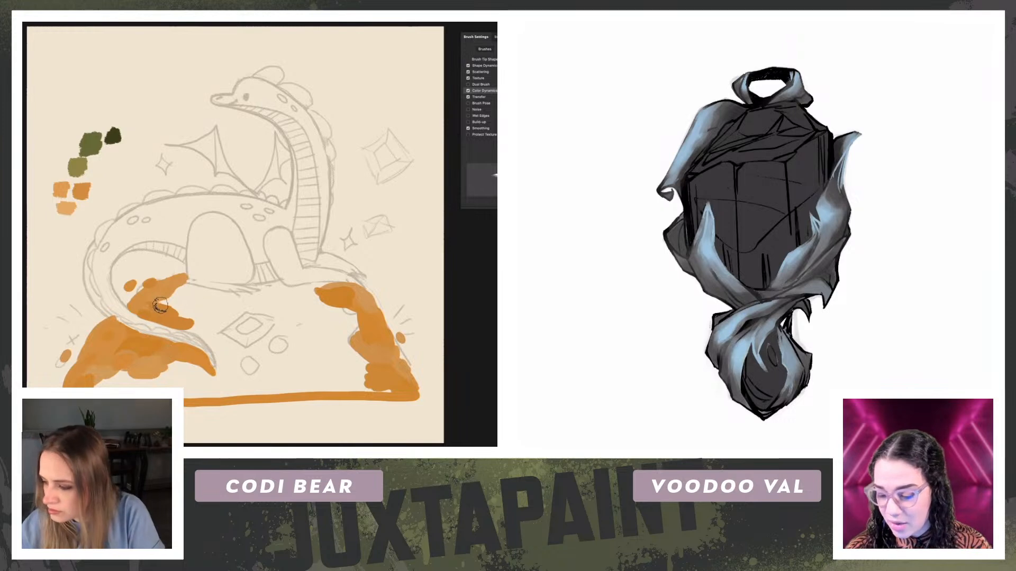
pyautogui.moveTo(155, 343)
pyautogui.mouseDown()
pyautogui.moveTo(185, 371)
pyautogui.moveTo(125, 371)
pyautogui.moveTo(127, 378)
pyautogui.mouseUp()
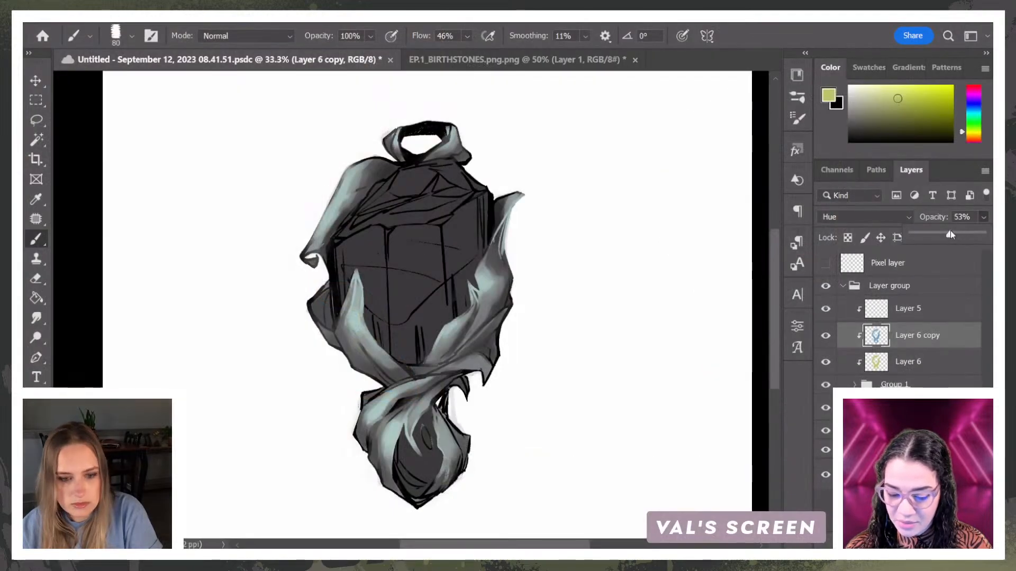
# Step: Raise Layer 6 copy's opacity to 100% and try its blend modes from Dissolve through Multiply
pyautogui.moveTo(965, 232); pyautogui.dragTo(984, 236)
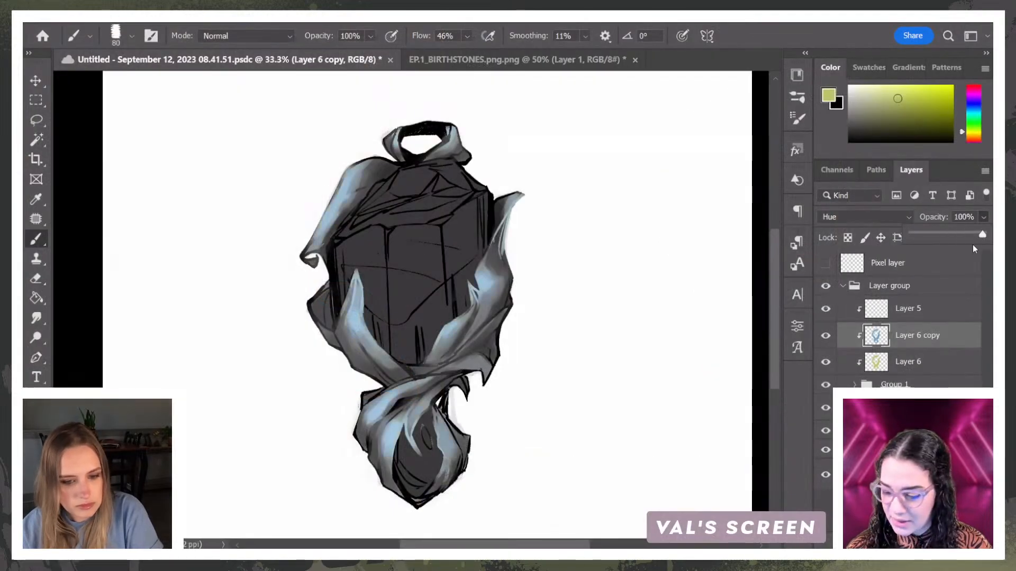
pyautogui.hotkey('ctrl', '+')
pyautogui.click(862, 217)
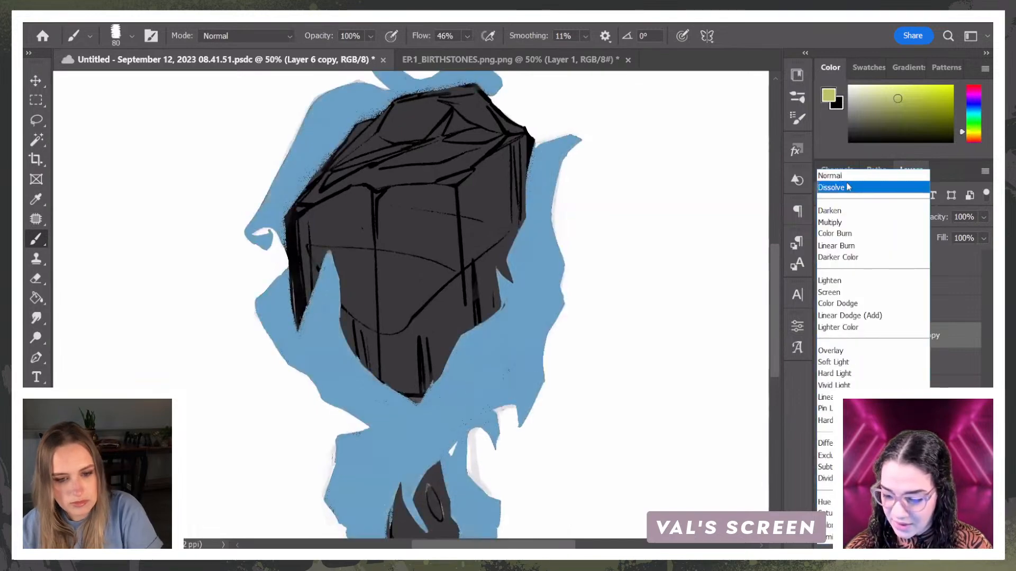
pyautogui.click(849, 188)
pyautogui.press('Down')
pyautogui.press('Down')
pyautogui.press('Down')
pyautogui.press('Up')
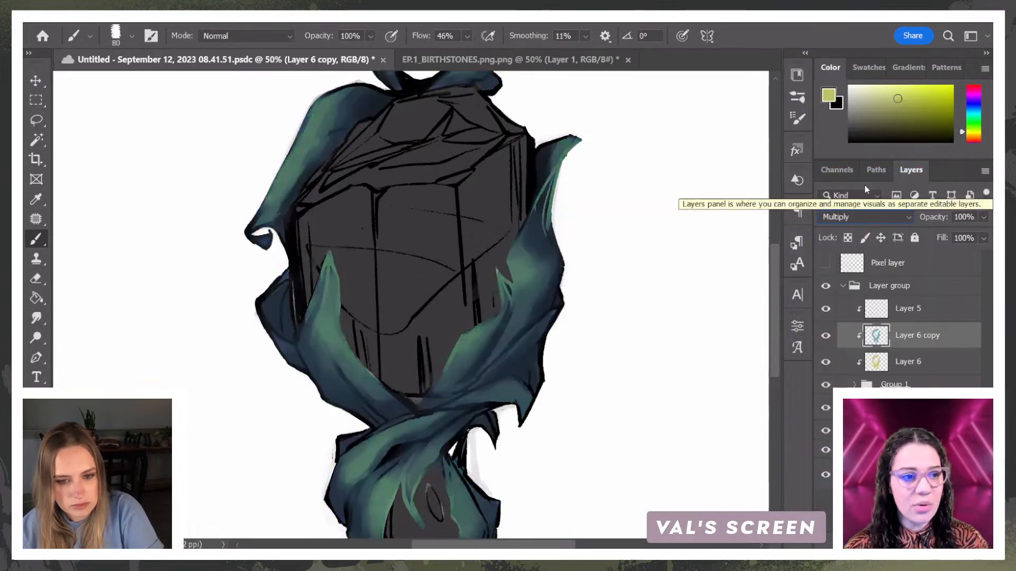
# Step: Try further blend modes on Layer 6 copy, including Linear Burn, Linear Dodge (Add), Vivid Light, Pin Light, Subtract and Saturation
pyautogui.press('Down')
pyautogui.press('Down')
pyautogui.press('Down')
pyautogui.press('Down')
pyautogui.press('Down')
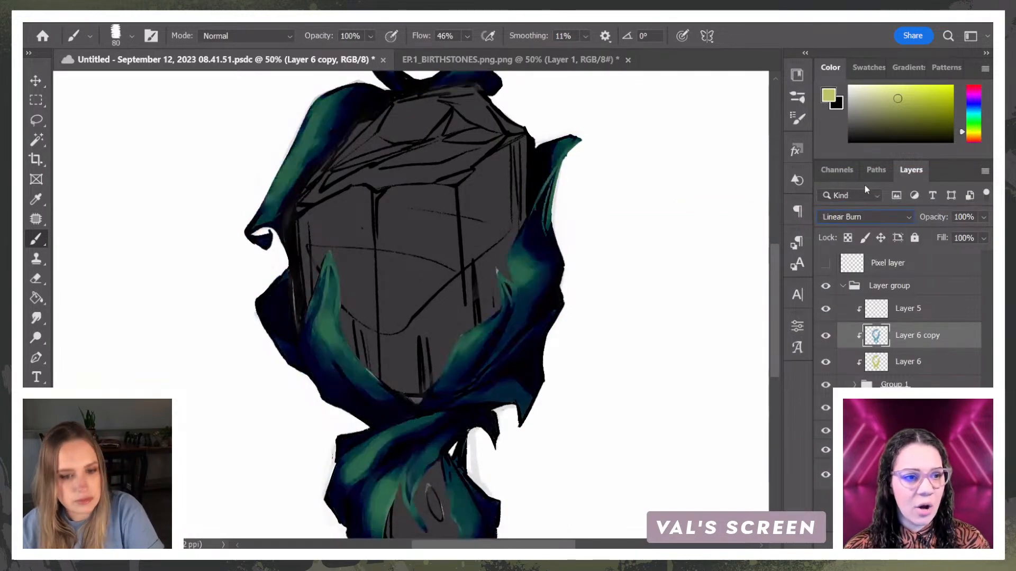
pyautogui.press('Down')
pyautogui.press('Down')
pyautogui.press('Down')
pyautogui.press('Down')
pyautogui.press('Down')
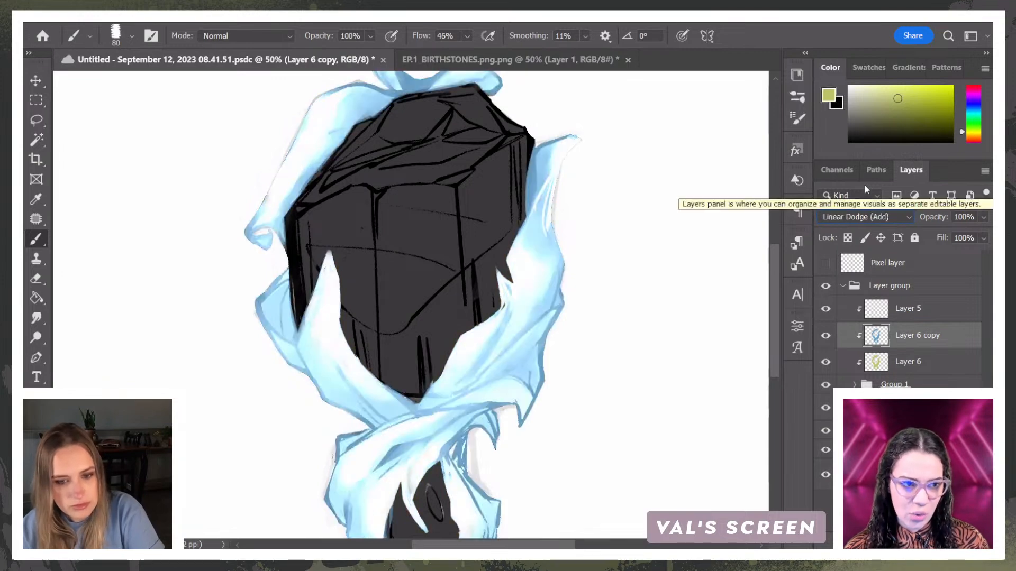
pyautogui.press('Down')
pyautogui.press('Down')
pyautogui.press('Down')
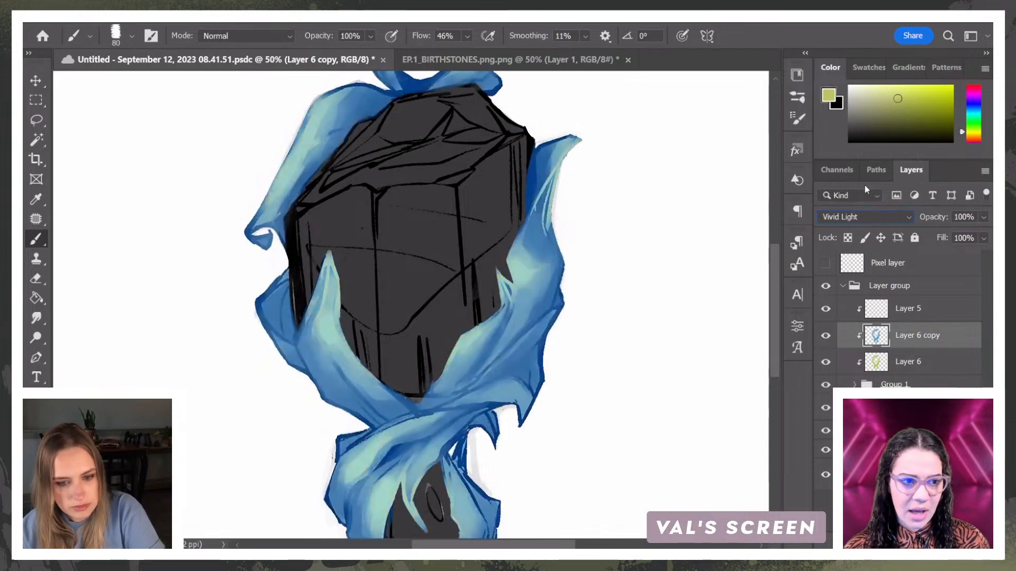
pyautogui.press('Down')
pyautogui.press('Down')
pyautogui.press('Down')
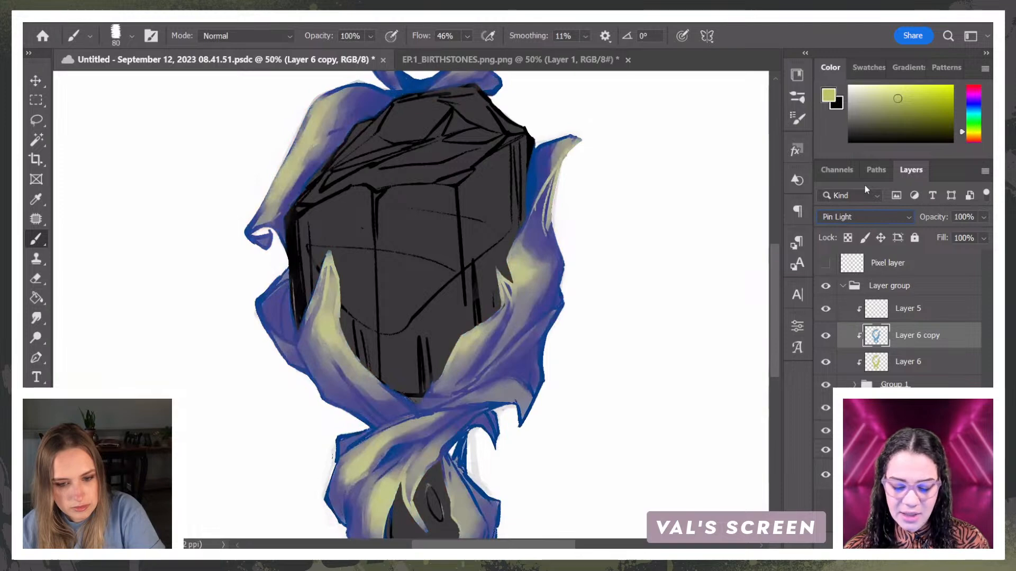
pyautogui.press('Down')
pyautogui.press('Down')
pyautogui.press('Down')
pyautogui.press('Down')
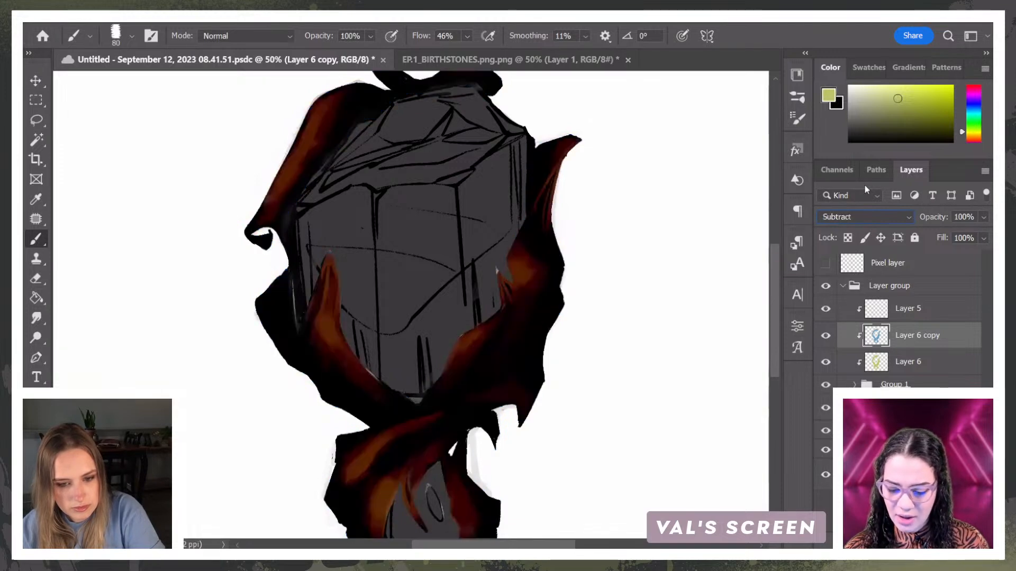
pyautogui.press('Down')
pyautogui.press('Down')
pyautogui.press('Down')
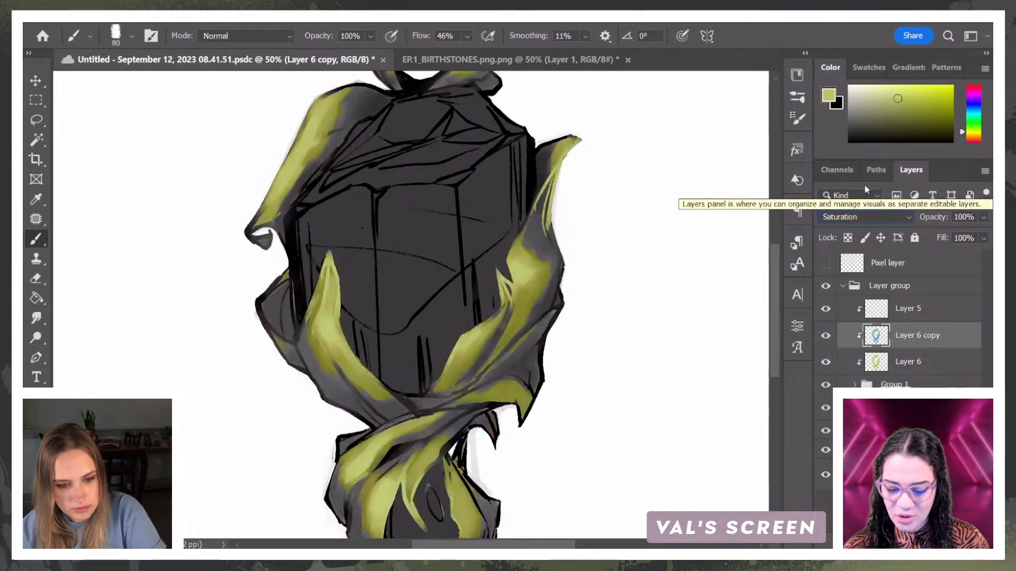
# Step: Set Layer 6 copy's blend mode to Multiply and its opacity to 79%
pyautogui.press('Up')
pyautogui.press('Up')
pyautogui.press('Up')
pyautogui.press('Up')
pyautogui.press('Up')
pyautogui.press('Up')
pyautogui.press('Up')
pyautogui.press('Up')
pyautogui.press('Up')
pyautogui.press('Up')
pyautogui.press('Up')
pyautogui.press('Up')
pyautogui.press('Up')
pyautogui.press('Up')
pyautogui.press('Up')
pyautogui.press('Up')
pyautogui.press('Up')
pyautogui.press('Up')
pyautogui.press('Up')
pyautogui.press('Up')
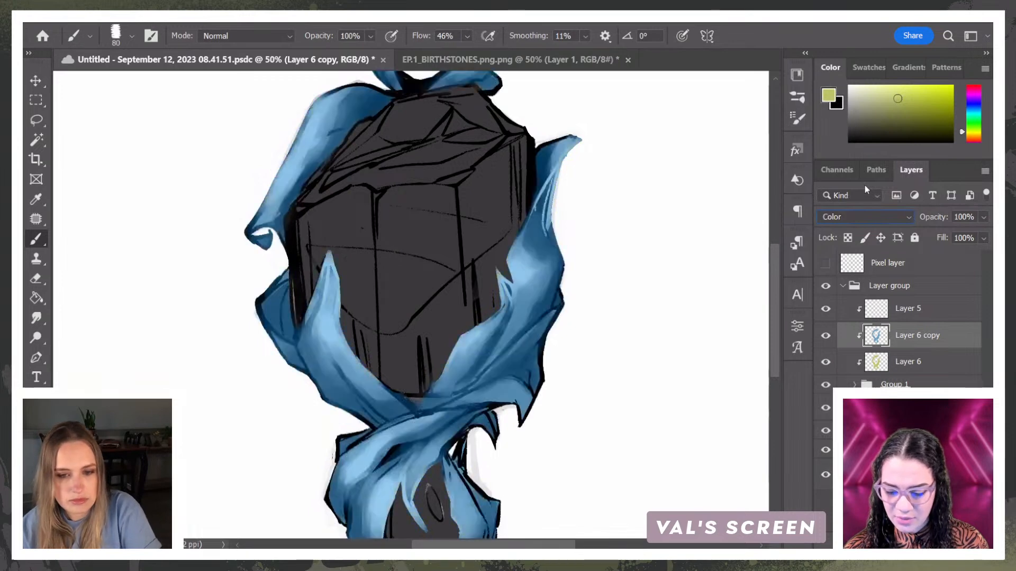
pyautogui.press('Up')
pyautogui.press('Up')
pyautogui.press('Up')
pyautogui.press('Up')
pyautogui.press('Down')
pyautogui.press('Down')
pyautogui.press('Down')
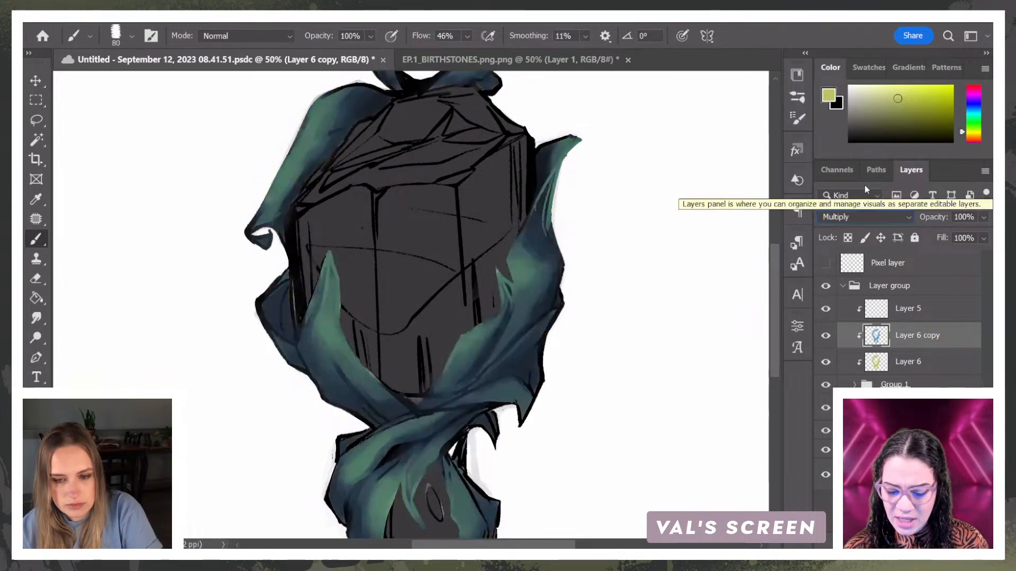
pyautogui.click(983, 218)
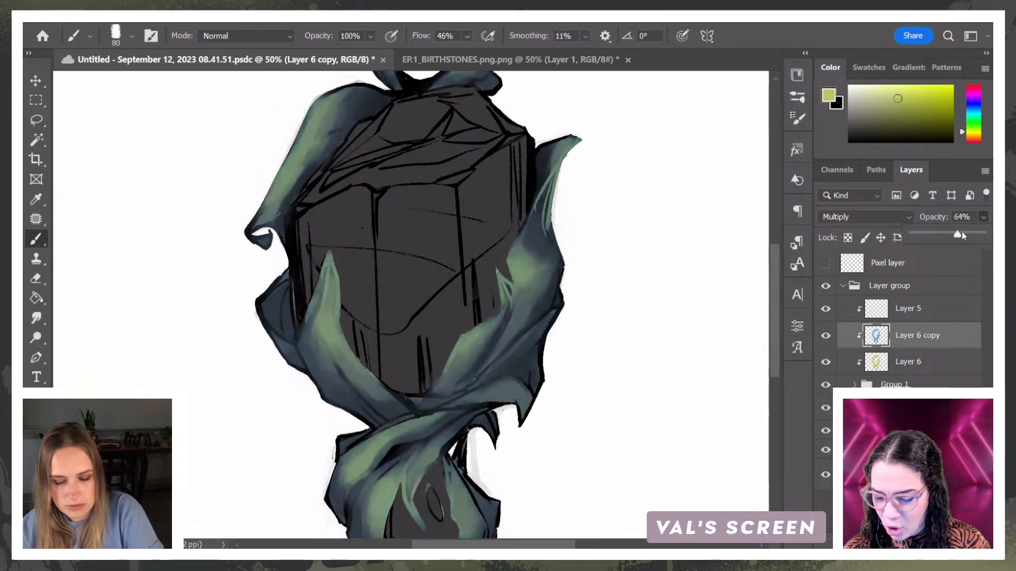
pyautogui.moveTo(955, 232); pyautogui.dragTo(965, 235)
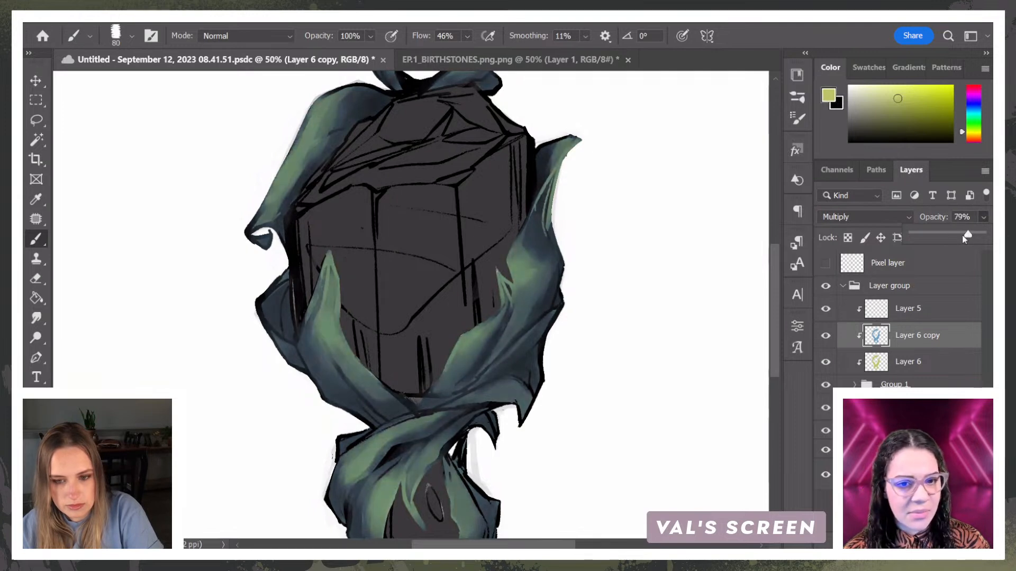
# Step: Add a new layer above Layer 5 in the layer group
pyautogui.click(936, 311)
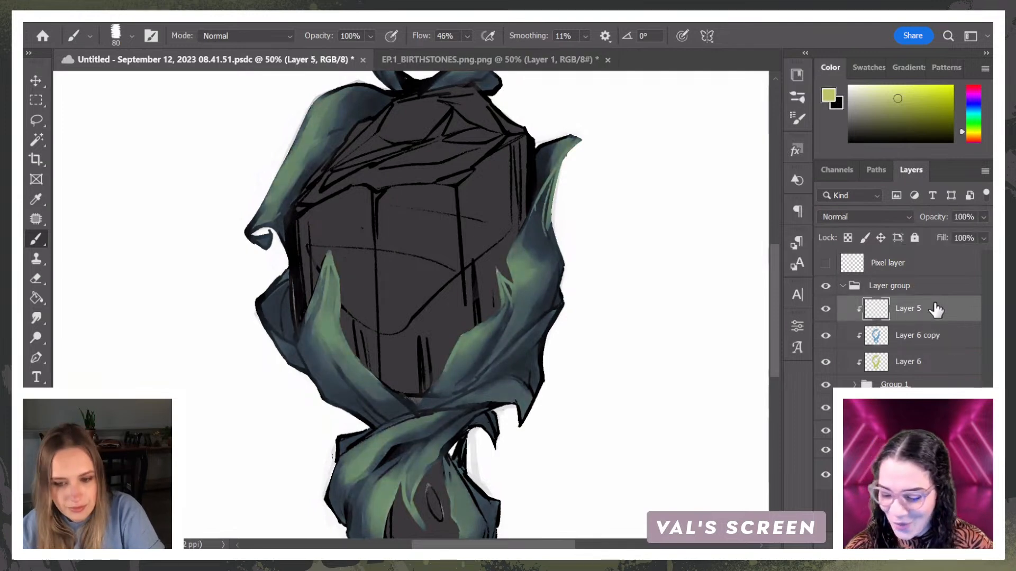
pyautogui.hotkey('ctrl', 'shift', 'alt', 'n')
pyautogui.hotkey('ctrl', '+')
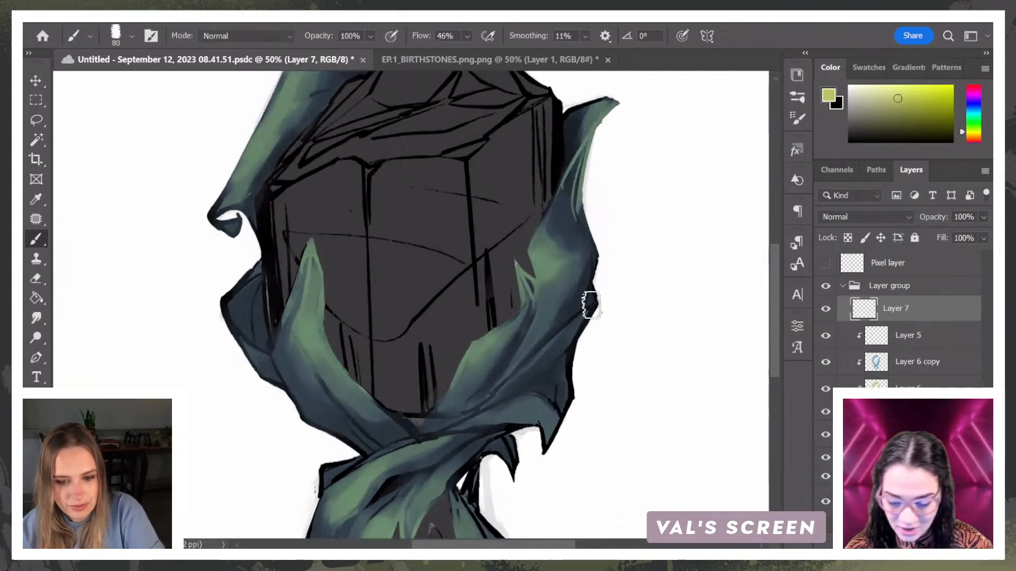
# Step: Sample the ribbon's dark blue, reduce the brush size, and paint over the green highlights on the right ribbon's upper part on Layer 7
pyautogui.keyDown('alt'); pyautogui.click(576, 242); pyautogui.keyUp('alt')
pyautogui.click(904, 125)
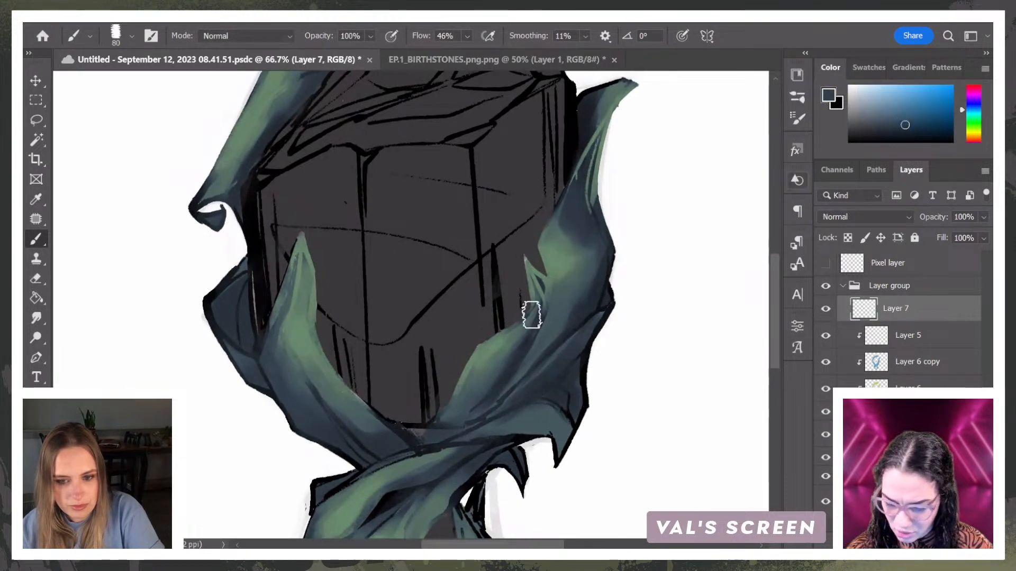
pyautogui.press('[')
pyautogui.press('[')
pyautogui.press('[')
pyautogui.press('[')
pyautogui.press('[')
pyautogui.moveTo(586, 152); pyautogui.dragTo(558, 225)
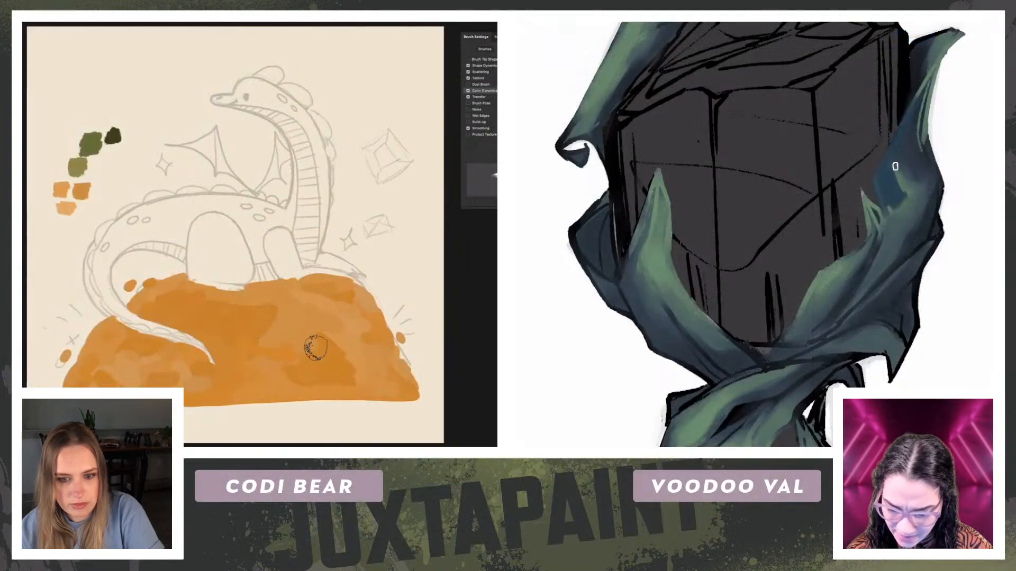
pyautogui.moveTo(928, 152)
pyautogui.mouseDown()
pyautogui.moveTo(919, 175)
pyautogui.moveTo(896, 148)
pyautogui.moveTo(903, 207)
pyautogui.moveTo(906, 193)
pyautogui.mouseUp()
pyautogui.moveTo(951, 35)
pyautogui.mouseDown()
pyautogui.moveTo(920, 98)
pyautogui.moveTo(957, 32)
pyautogui.mouseUp()
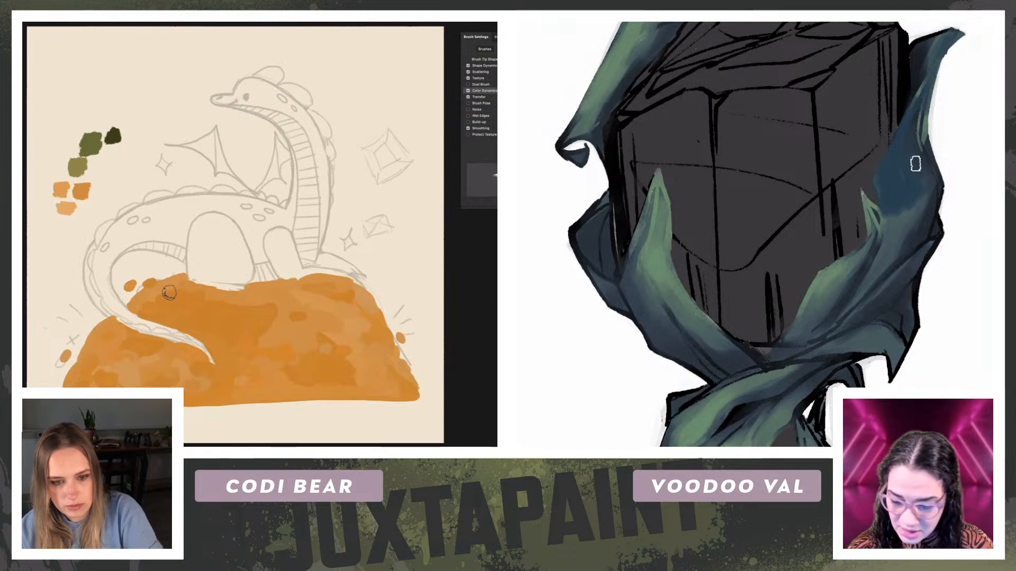
# Step: Brush dark blue down the right ribbon from its pointed tip to the crossing below the gem
pyautogui.moveTo(894, 224)
pyautogui.mouseDown()
pyautogui.moveTo(873, 215)
pyautogui.moveTo(873, 249)
pyautogui.moveTo(802, 321)
pyautogui.mouseUp()
pyautogui.moveTo(838, 261); pyautogui.dragTo(810, 300)
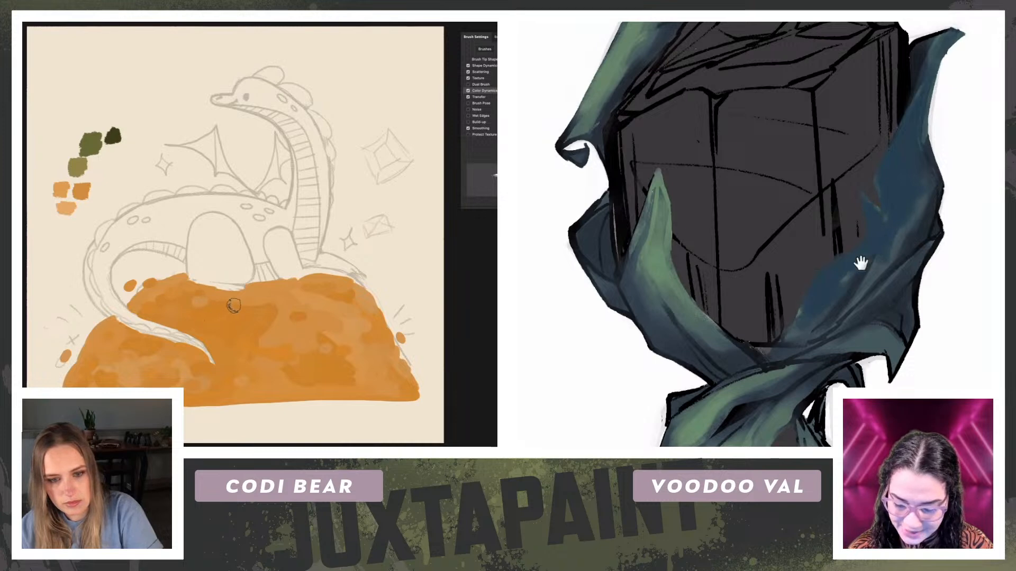
pyautogui.moveTo(912, 296); pyautogui.dragTo(952, 182)
pyautogui.moveTo(957, 87)
pyautogui.mouseDown()
pyautogui.moveTo(866, 201)
pyautogui.moveTo(841, 217)
pyautogui.mouseUp()
pyautogui.moveTo(922, 225)
pyautogui.mouseDown()
pyautogui.moveTo(898, 233)
pyautogui.moveTo(943, 238)
pyautogui.moveTo(928, 244)
pyautogui.moveTo(947, 251)
pyautogui.moveTo(895, 237)
pyautogui.mouseUp()
pyautogui.moveTo(795, 269)
pyautogui.mouseDown()
pyautogui.moveTo(733, 324)
pyautogui.moveTo(755, 396)
pyautogui.moveTo(780, 352)
pyautogui.mouseUp()
pyautogui.moveTo(815, 304); pyautogui.dragTo(800, 370)
# Step: Cover the left ribbon, the crossing folds and the ribbon around the lower gem with dark blue strokes
pyautogui.moveTo(703, 74)
pyautogui.mouseDown()
pyautogui.moveTo(707, 122)
pyautogui.moveTo(680, 116)
pyautogui.moveTo(643, 193)
pyautogui.moveTo(706, 73)
pyautogui.mouseUp()
pyautogui.scroll(5, 707, 186)
pyautogui.moveTo(795, 106)
pyautogui.mouseDown()
pyautogui.moveTo(803, 208)
pyautogui.moveTo(801, 191)
pyautogui.mouseUp()
pyautogui.moveTo(741, 90)
pyautogui.mouseDown()
pyautogui.moveTo(711, 158)
pyautogui.moveTo(725, 111)
pyautogui.moveTo(718, 118)
pyautogui.mouseUp()
pyautogui.moveTo(880, 107); pyautogui.dragTo(870, 196)
pyautogui.moveTo(899, 118)
pyautogui.mouseDown()
pyautogui.moveTo(907, 141)
pyautogui.moveTo(889, 148)
pyautogui.moveTo(887, 100)
pyautogui.moveTo(796, 104)
pyautogui.moveTo(798, 139)
pyautogui.moveTo(806, 136)
pyautogui.mouseUp()
pyautogui.moveTo(933, 280)
pyautogui.mouseDown()
pyautogui.moveTo(934, 170)
pyautogui.moveTo(913, 106)
pyautogui.mouseUp()
pyautogui.moveTo(989, 288); pyautogui.dragTo(985, 127)
pyautogui.moveTo(828, 242)
pyautogui.mouseDown()
pyautogui.moveTo(772, 286)
pyautogui.moveTo(845, 268)
pyautogui.mouseUp()
pyautogui.moveTo(854, 319)
pyautogui.mouseDown()
pyautogui.moveTo(853, 378)
pyautogui.moveTo(864, 345)
pyautogui.moveTo(876, 372)
pyautogui.mouseUp()
pyautogui.moveTo(791, 302); pyautogui.dragTo(782, 322)
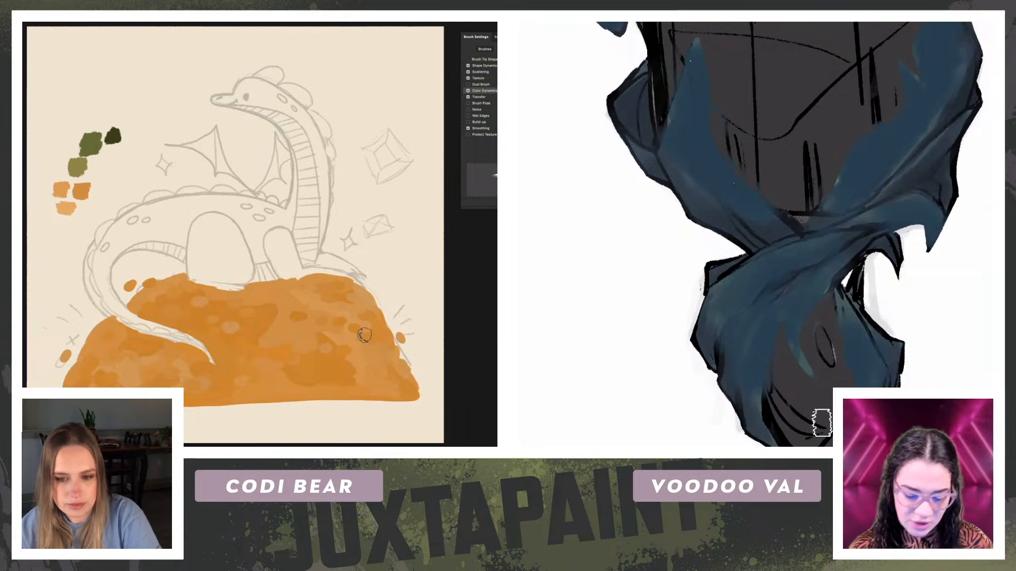
# Step: Compare the whole pendant with and without the last ribbon colour change by undoing and redoing it
pyautogui.hotkey('ctrl', '-')
pyautogui.hotkey('ctrl', '-')
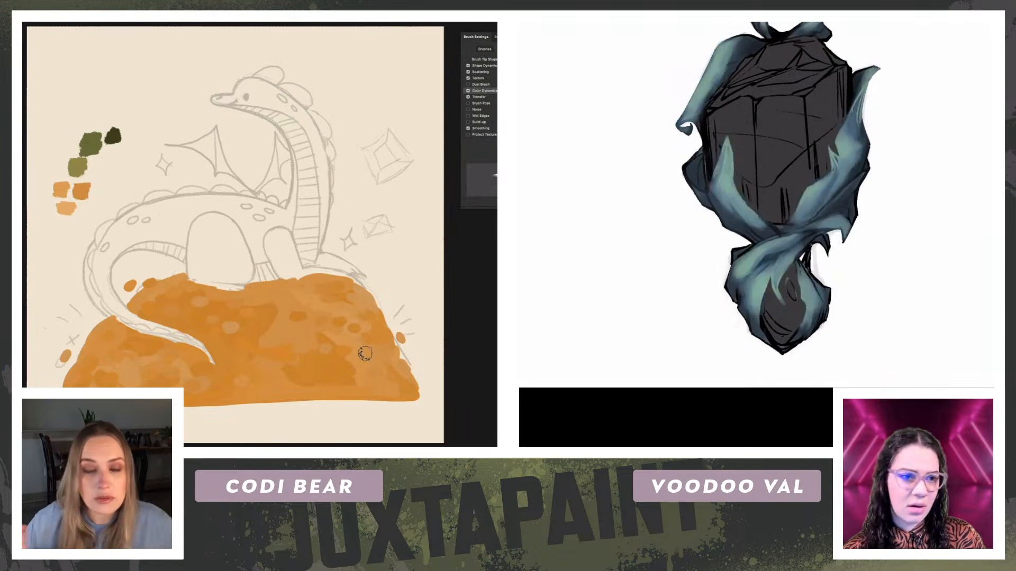
pyautogui.hotkey('ctrl', 'z')
pyautogui.hotkey('ctrl', 'shift', 'z')
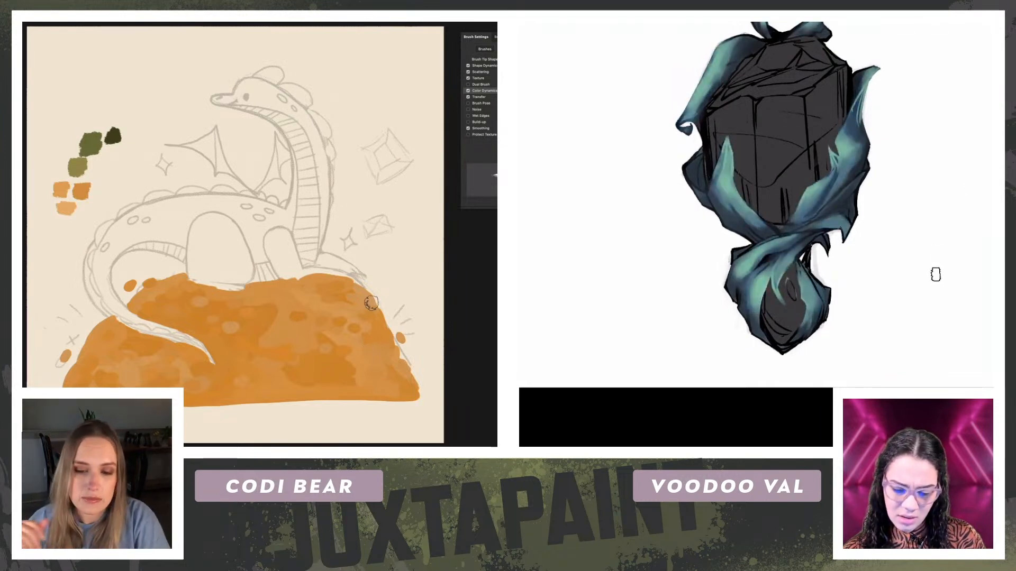
# Step: Choose a brush preset, sample teal from the right ribbon's upper edge, and touch up the stray linework there
pyautogui.rightClick(832, 174)
pyautogui.click(716, 267)
pyautogui.click(540, 225)
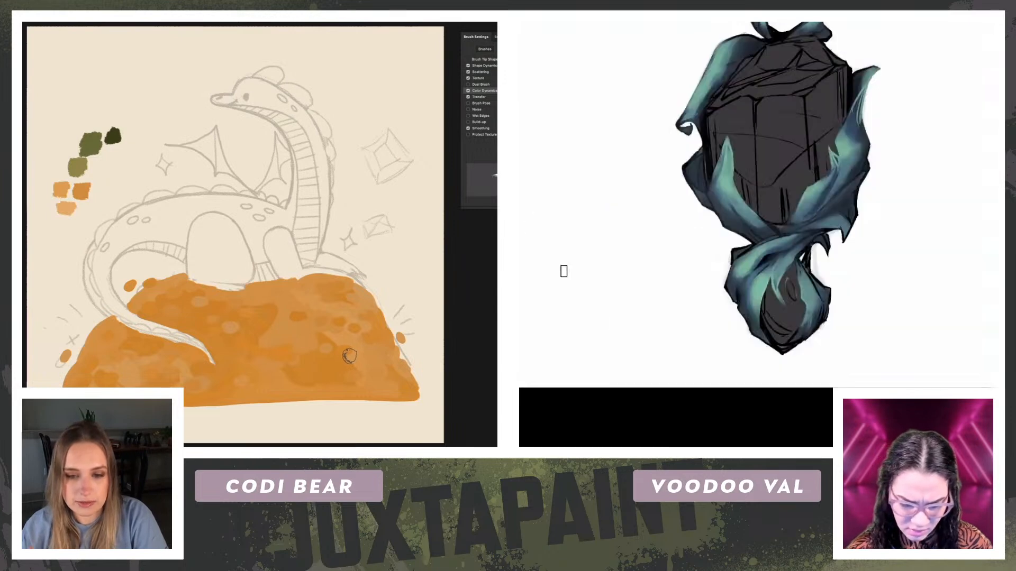
pyautogui.hotkey('ctrl', '+')
pyautogui.hotkey('ctrl', '+')
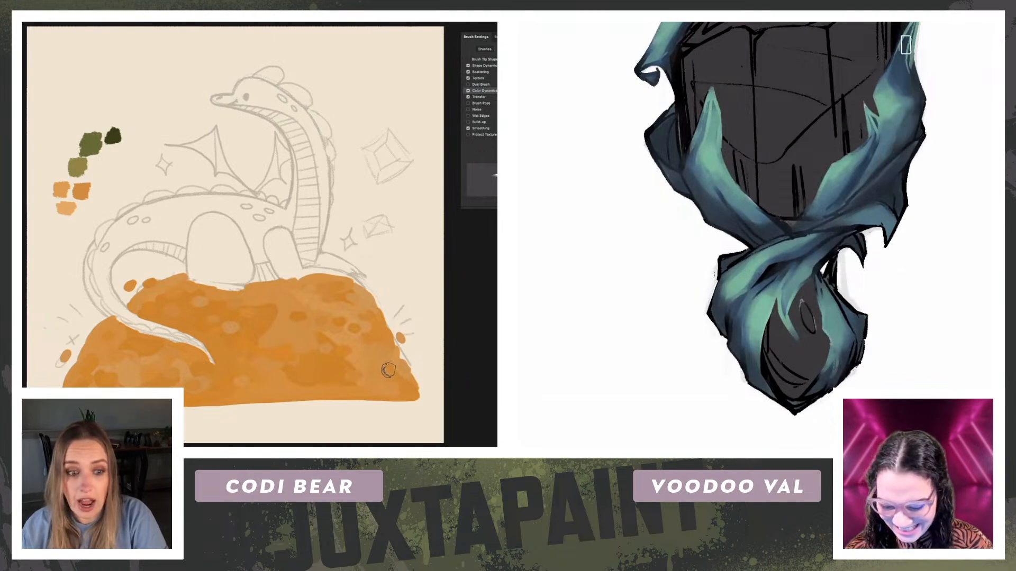
pyautogui.scroll(3, 948, 136)
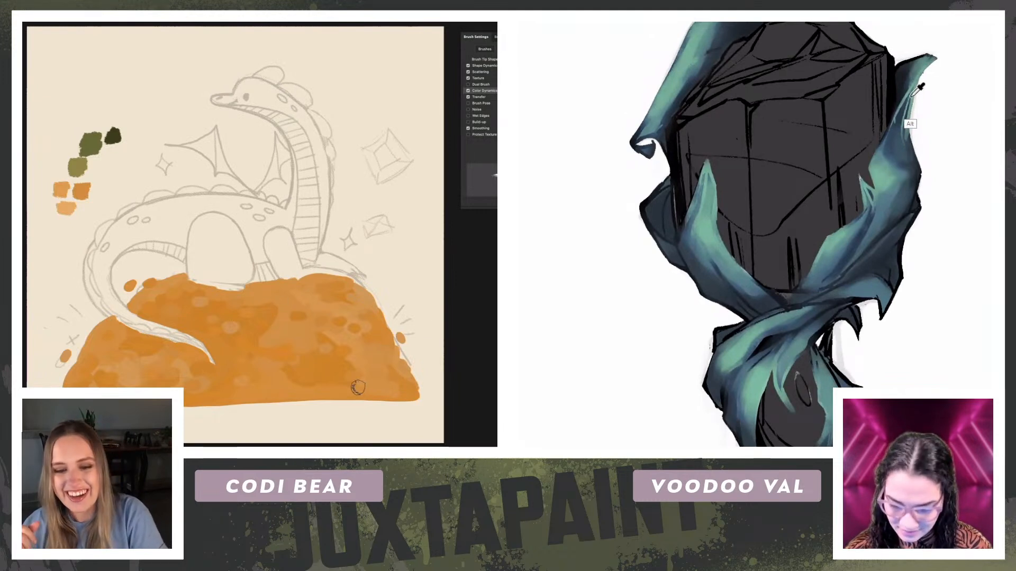
pyautogui.keyDown('alt'); pyautogui.click(882, 158); pyautogui.keyUp('alt')
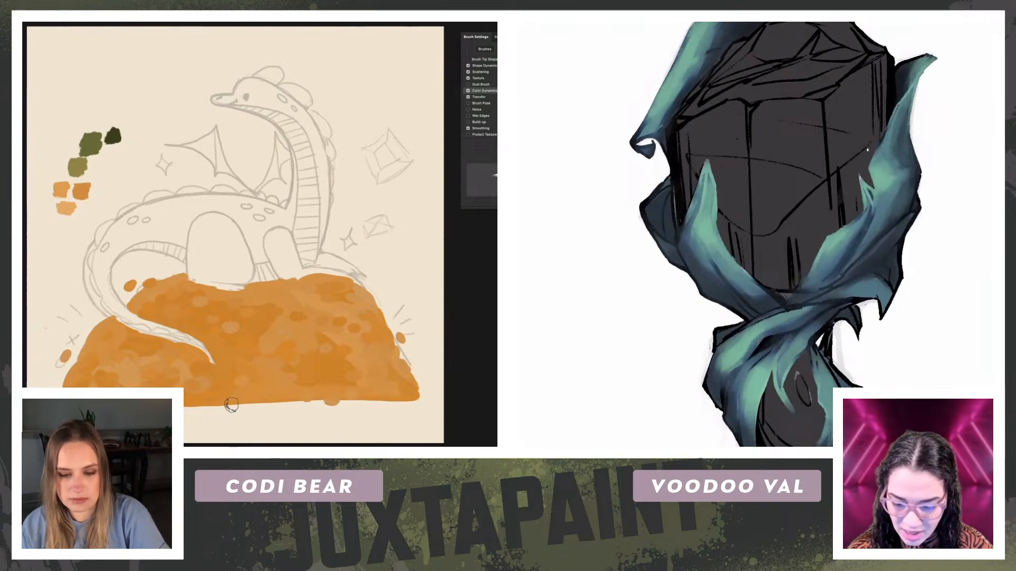
# Step: Rotate the dragon canvas and dab loose orange coins along the lower edge of the treasure mound
pyautogui.press('r')
pyautogui.moveTo(122, 322)
pyautogui.mouseDown()
pyautogui.moveTo(180, 358)
pyautogui.moveTo(172, 315)
pyautogui.mouseUp()
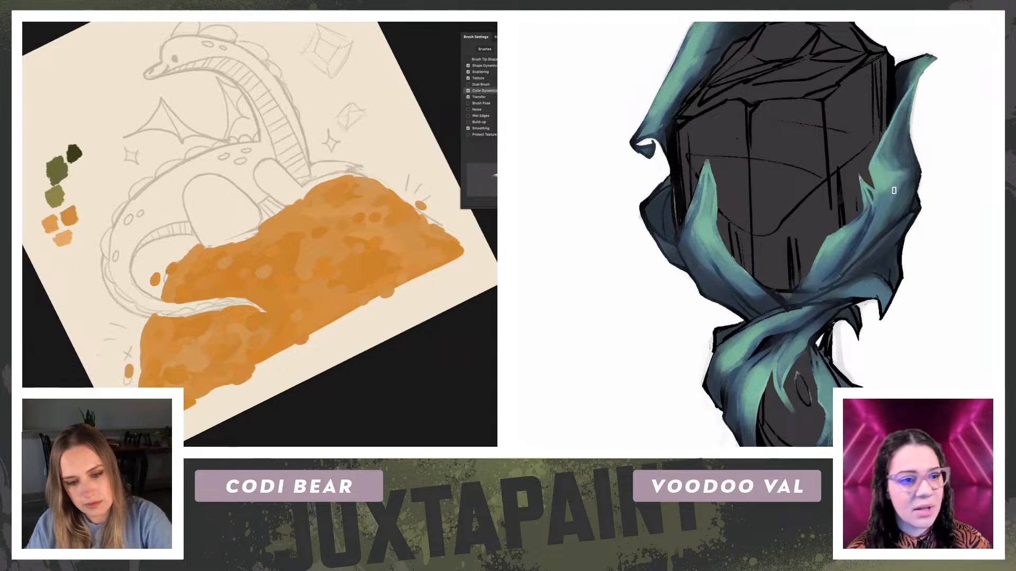
pyautogui.keyDown('alt'); pyautogui.click(903, 159); pyautogui.keyUp('alt')
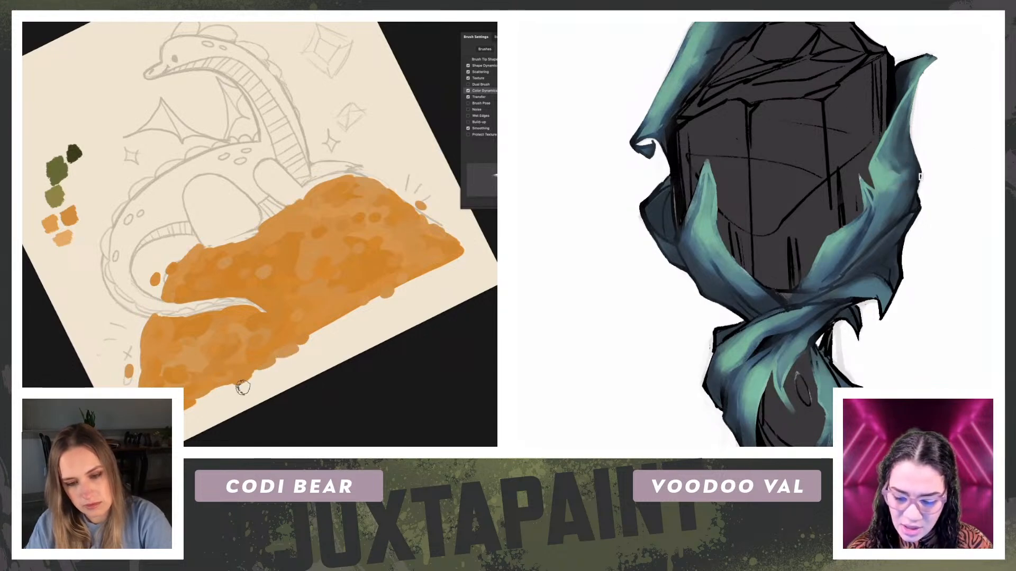
pyautogui.moveTo(257, 380); pyautogui.dragTo(261, 376)
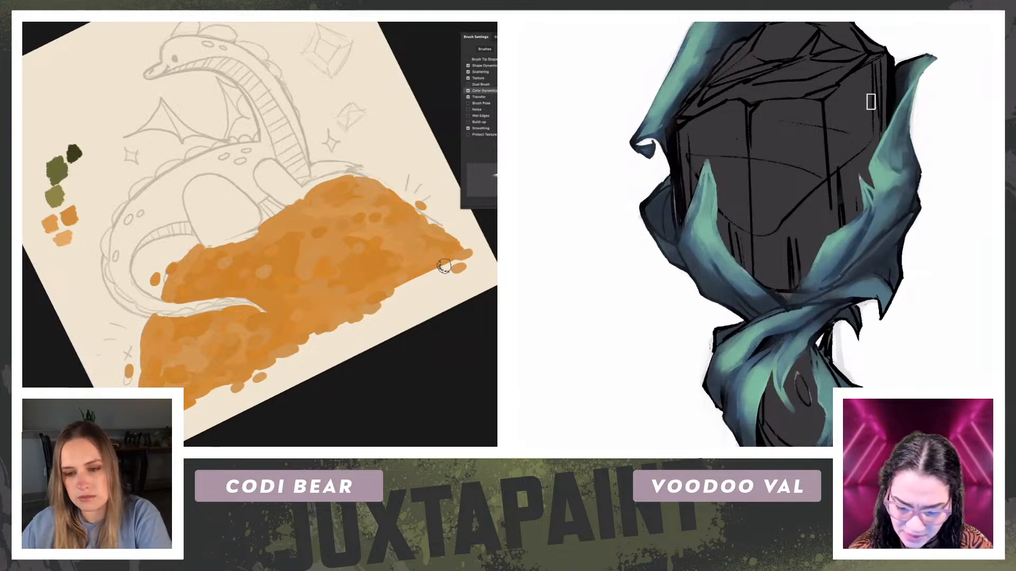
pyautogui.moveTo(865, 197); pyautogui.dragTo(857, 176)
pyautogui.moveTo(935, 172)
pyautogui.mouseDown()
pyautogui.moveTo(927, 209)
pyautogui.moveTo(937, 190)
pyautogui.mouseUp()
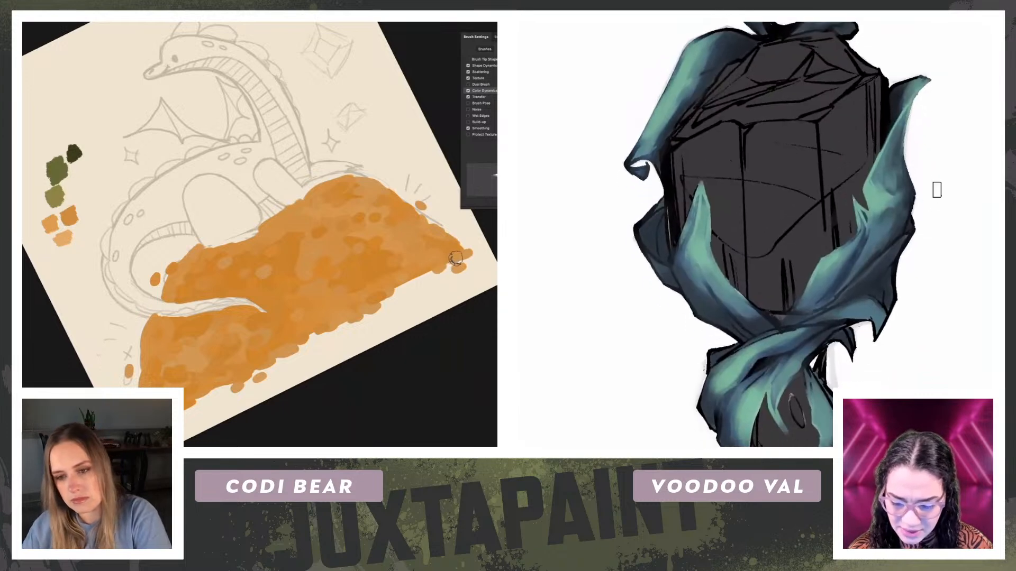
# Step: Dab more orange coins around the mound's lower right corner and reset the canvas rotation
pyautogui.hotkey('ctrl', '-')
pyautogui.hotkey('ctrl', '-')
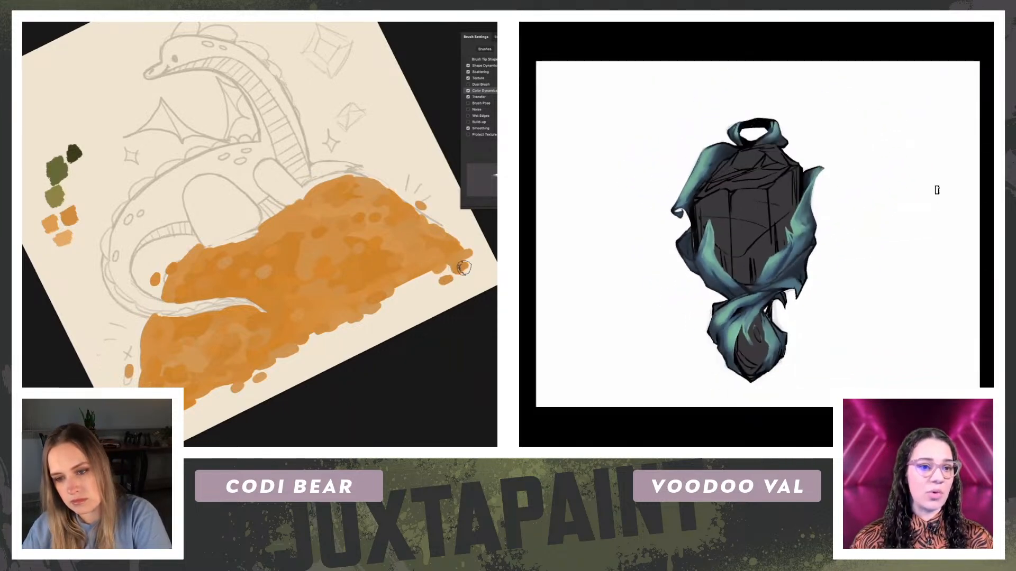
pyautogui.hotkey('ctrl', '+')
pyautogui.hotkey('ctrl', '+')
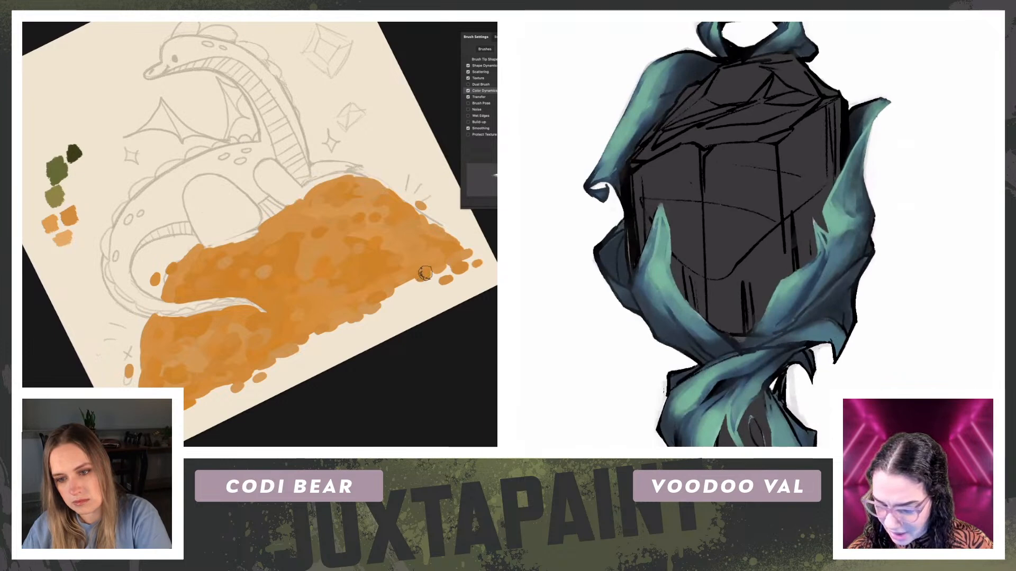
pyautogui.moveTo(434, 268); pyautogui.dragTo(449, 267)
pyautogui.click(417, 289)
pyautogui.moveTo(393, 291); pyautogui.dragTo(400, 284)
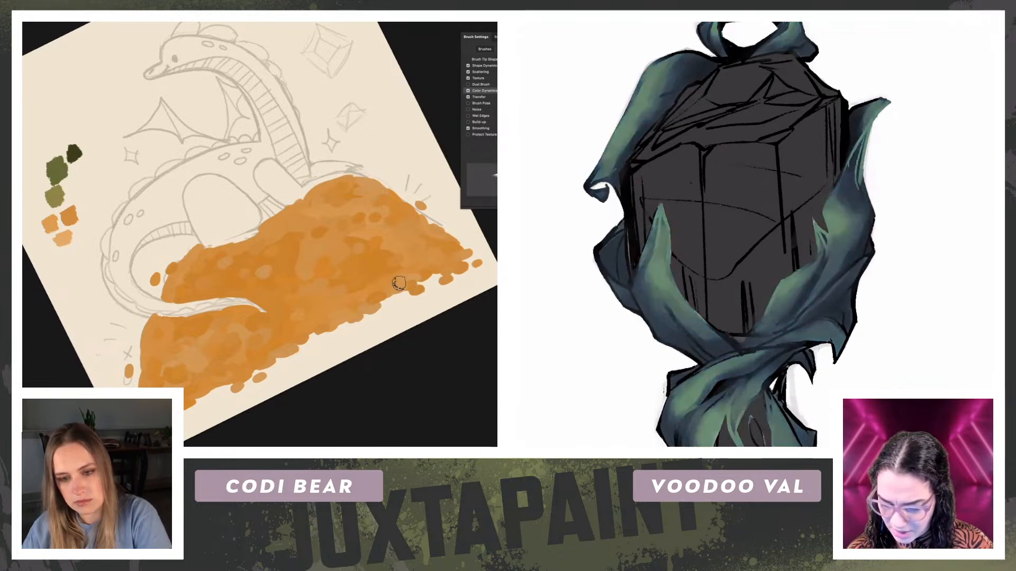
pyautogui.press('Escape')
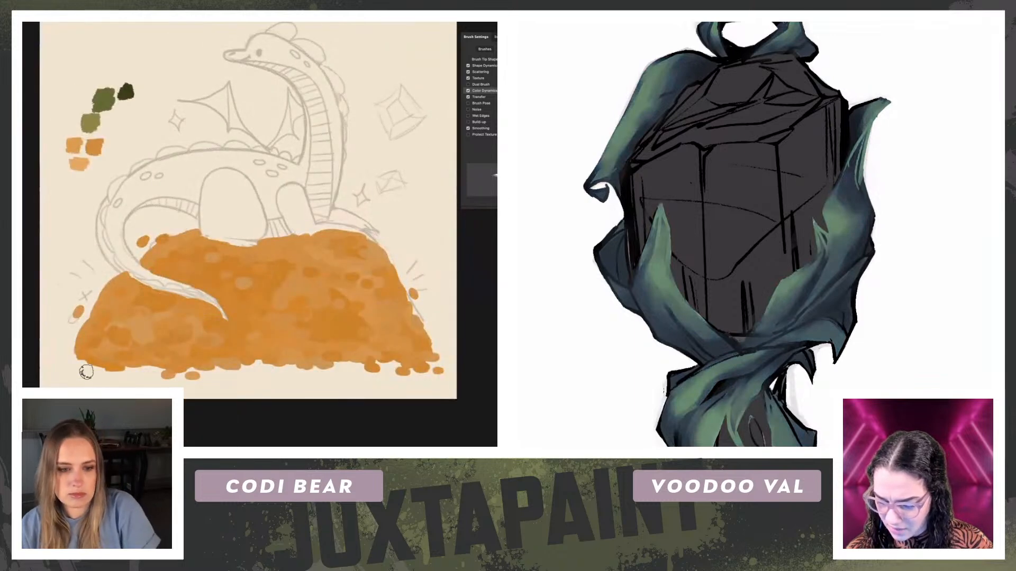
# Step: Return the pendant's ribbon to its greyscale shading
pyautogui.hotkey('ctrl', 'z')
pyautogui.hotkey('ctrl', '-')
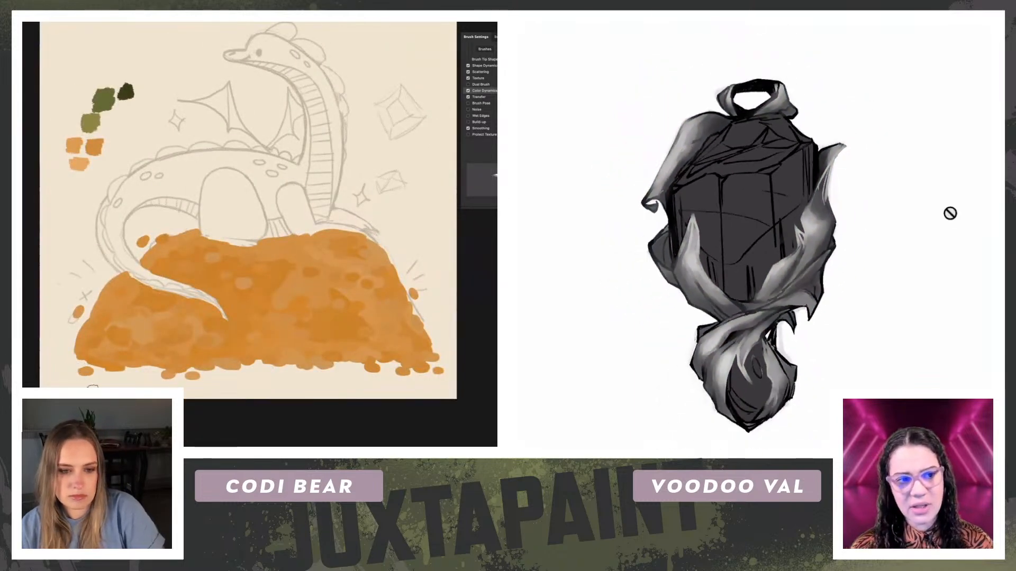
pyautogui.hotkey('ctrl', '+')
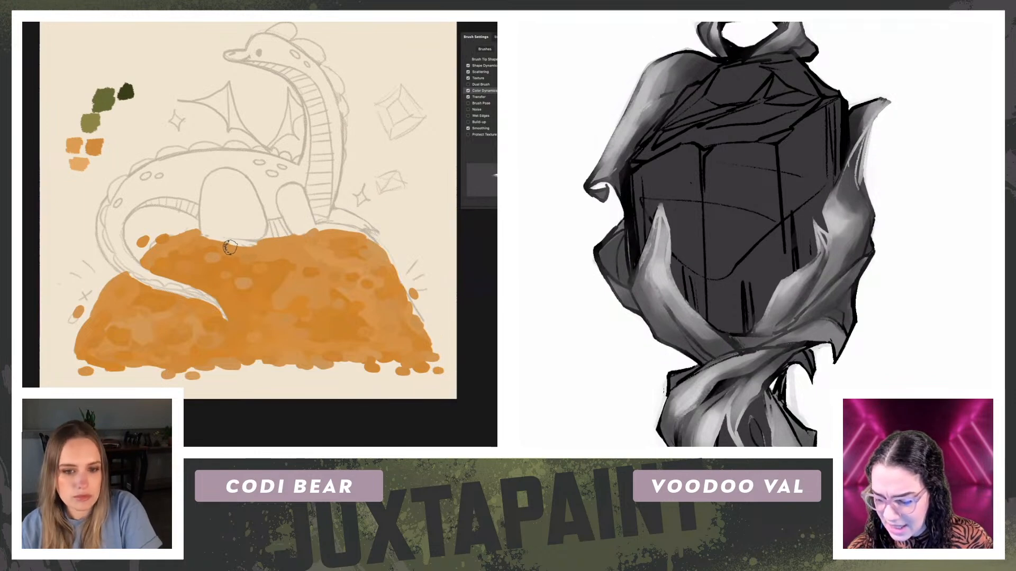
pyautogui.moveTo(45, 246); pyautogui.dragTo(45, 274)
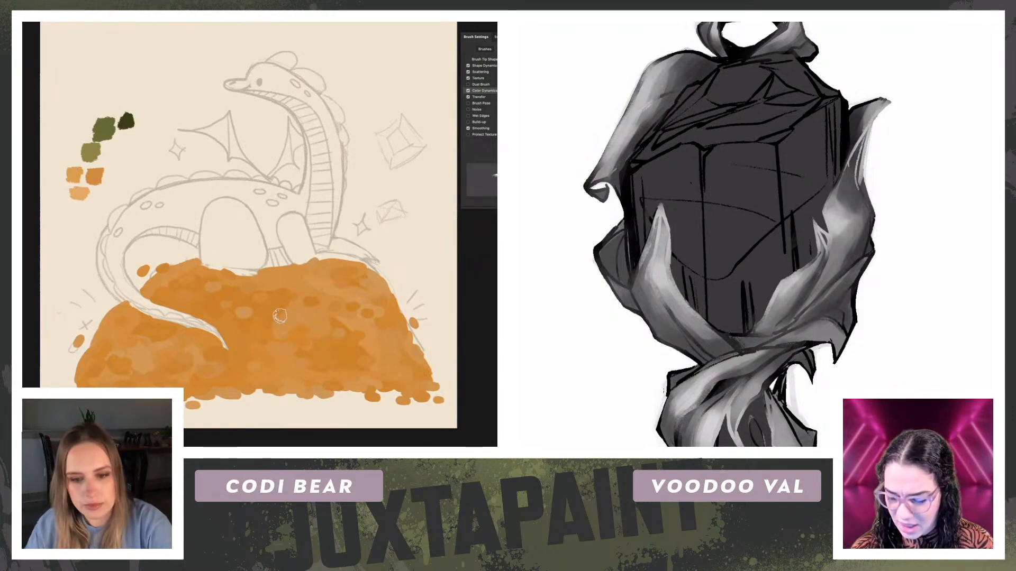
pyautogui.moveTo(866, 314); pyautogui.dragTo(858, 267)
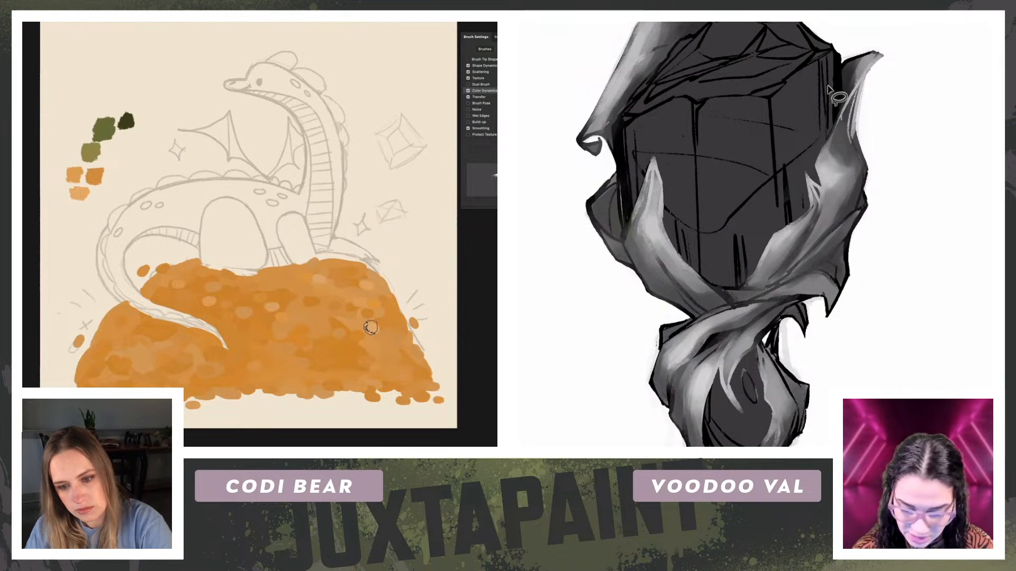
# Step: Lasso the main gem and the lower gem inside the ribbon edges, cut their linework, and clear the selection
pyautogui.moveTo(840, 56)
pyautogui.mouseDown()
pyautogui.moveTo(840, 108)
pyautogui.moveTo(804, 169)
pyautogui.moveTo(805, 209)
pyautogui.moveTo(736, 287)
pyautogui.moveTo(673, 245)
pyautogui.moveTo(653, 158)
pyautogui.moveTo(631, 228)
pyautogui.moveTo(615, 125)
pyautogui.moveTo(668, 48)
pyautogui.moveTo(776, 52)
pyautogui.mouseUp()
pyautogui.moveTo(871, 93)
pyautogui.mouseDown()
pyautogui.moveTo(877, 225)
pyautogui.moveTo(889, 194)
pyautogui.mouseUp()
pyautogui.moveTo(718, 129)
pyautogui.mouseDown()
pyautogui.moveTo(791, 104)
pyautogui.moveTo(873, 146)
pyautogui.moveTo(791, 157)
pyautogui.moveTo(781, 133)
pyautogui.moveTo(791, 151)
pyautogui.mouseUp()
pyautogui.moveTo(914, 225)
pyautogui.mouseDown()
pyautogui.moveTo(932, 63)
pyautogui.moveTo(898, 203)
pyautogui.mouseUp()
pyautogui.moveTo(788, 199)
pyautogui.keyDown('shift'); pyautogui.mouseDown()
pyautogui.moveTo(776, 241)
pyautogui.moveTo(758, 258)
pyautogui.moveTo(742, 241)
pyautogui.moveTo(739, 286)
pyautogui.moveTo(767, 315)
pyautogui.moveTo(788, 304)
pyautogui.moveTo(796, 278)
pyautogui.moveTo(796, 206)
pyautogui.mouseUp(); pyautogui.keyUp('shift')
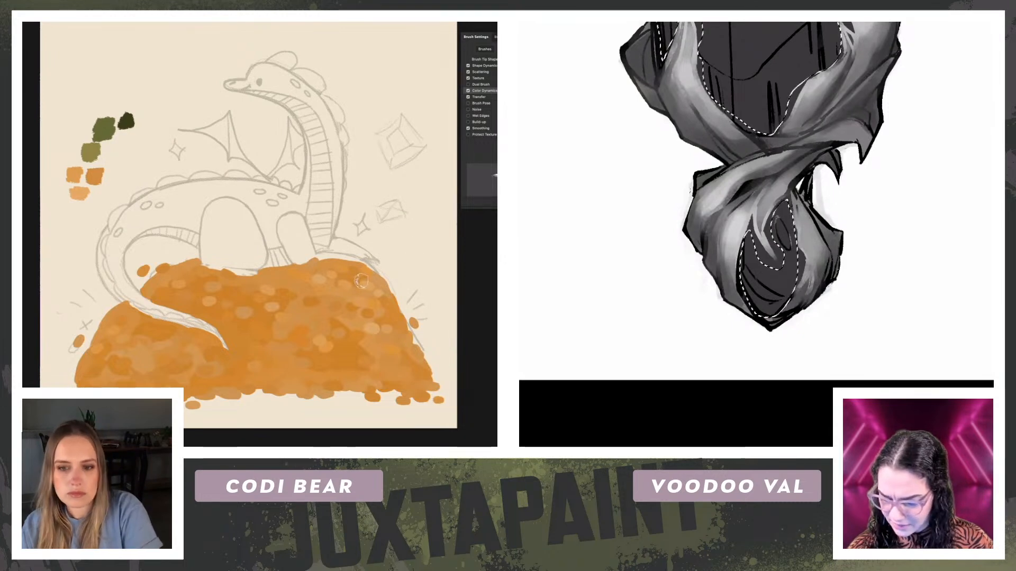
pyautogui.press('Delete')
pyautogui.hotkey('ctrl', 'd')
# Step: Dab pale peach coin highlights along the upper right and upper left of the treasure mound
pyautogui.click(343, 275)
pyautogui.moveTo(957, 217)
pyautogui.mouseDown()
pyautogui.moveTo(900, 263)
pyautogui.moveTo(941, 227)
pyautogui.mouseUp()
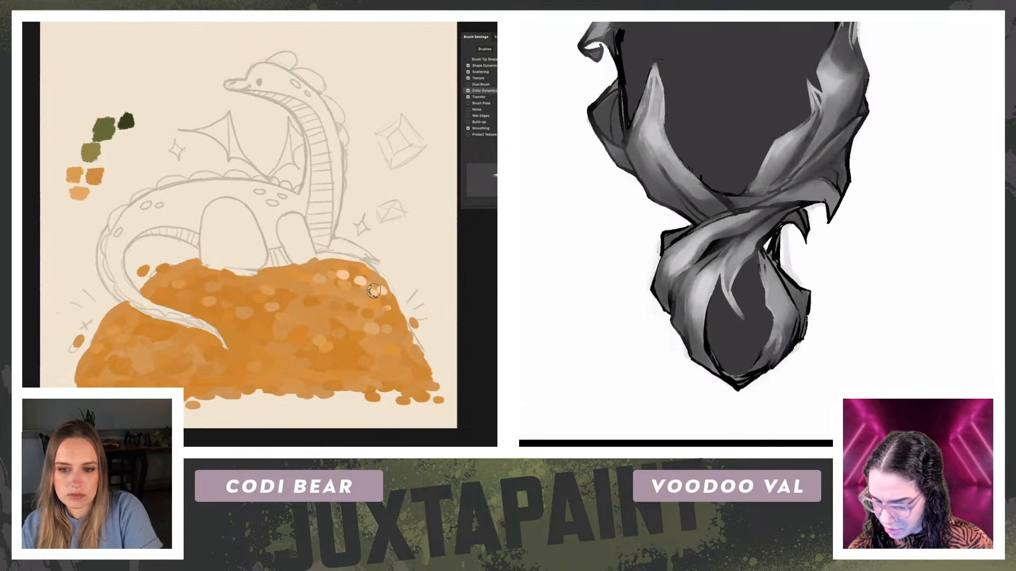
pyautogui.click(372, 292)
pyautogui.hotkey('ctrl', '-')
pyautogui.click(320, 284)
pyautogui.moveTo(829, 144); pyautogui.dragTo(821, 202)
pyautogui.click(161, 280)
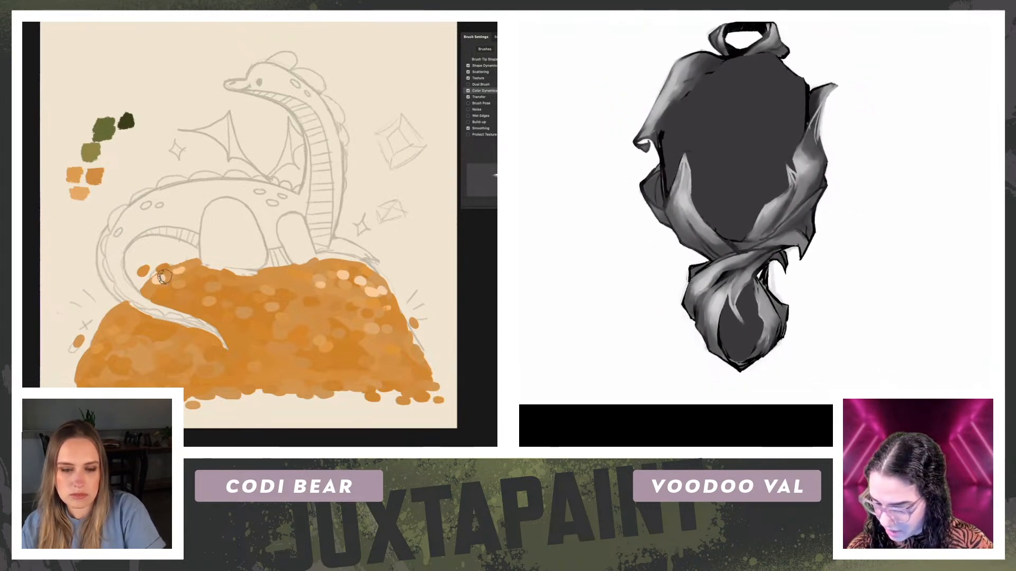
pyautogui.click(181, 288)
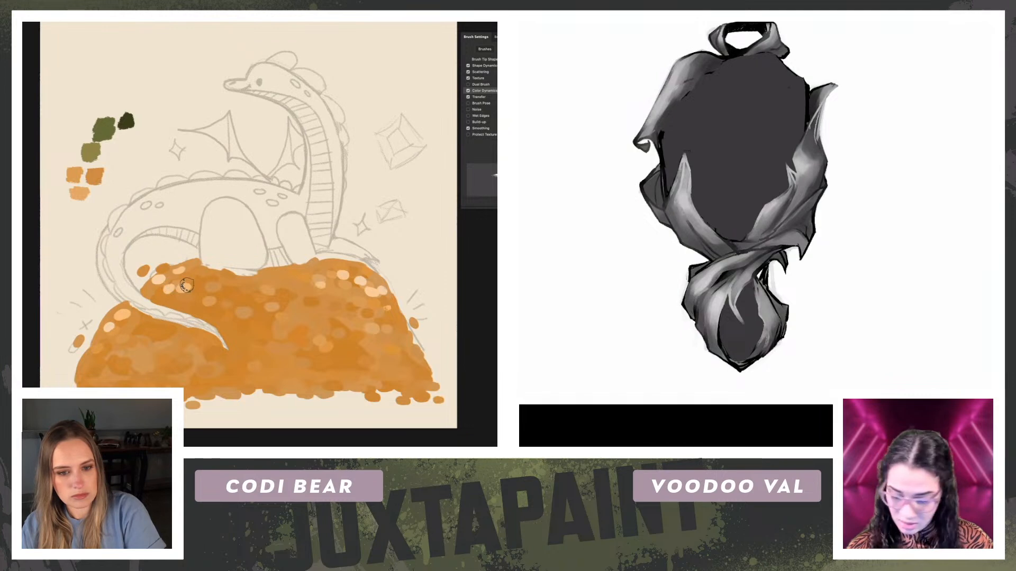
# Step: Bring the gem linework back over the pendant with Free Transform and add pale coins across the mound's upper area
pyautogui.hotkey('ctrl', 'z')
pyautogui.click(218, 293)
pyautogui.hotkey('ctrl', 't')
pyautogui.moveTo(775, 136); pyautogui.dragTo(761, 123)
pyautogui.click(236, 284)
pyautogui.click(373, 272)
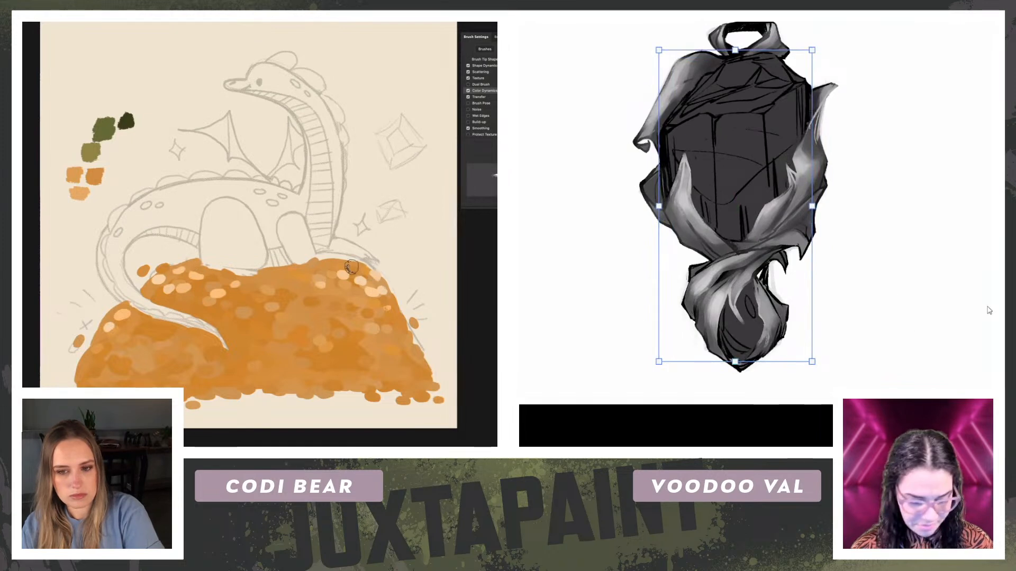
pyautogui.press('Return')
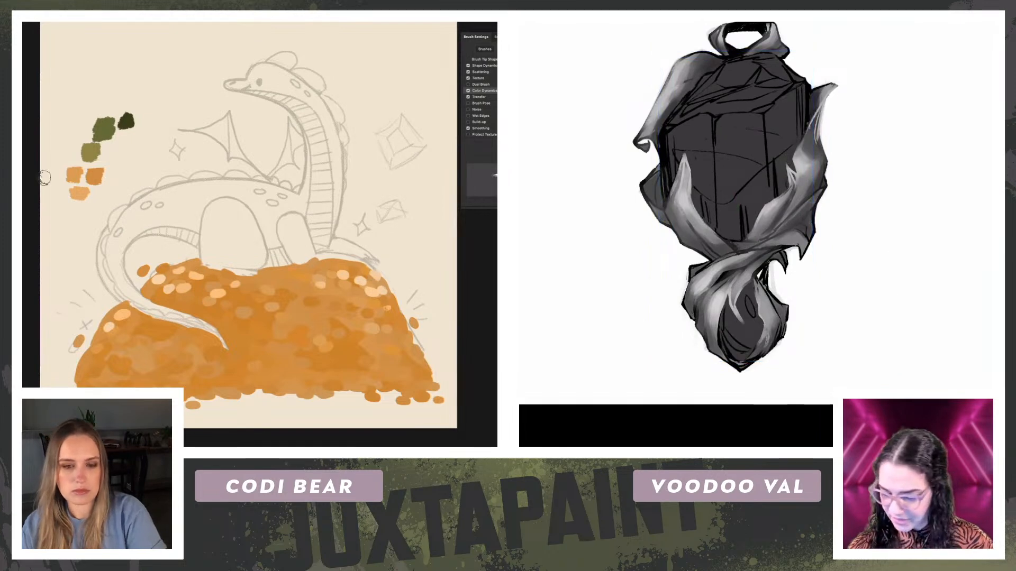
# Step: Add pale coin highlights to the middle and lower right of the treasure mound
pyautogui.hotkey('ctrl', '+')
pyautogui.click(318, 314)
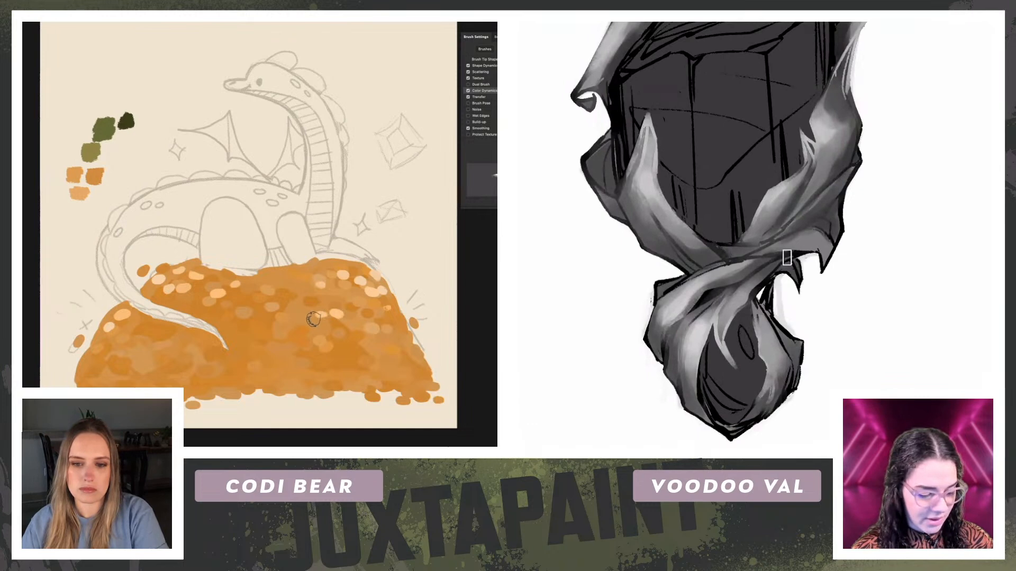
pyautogui.press(']')
pyautogui.press(']')
pyautogui.press(']')
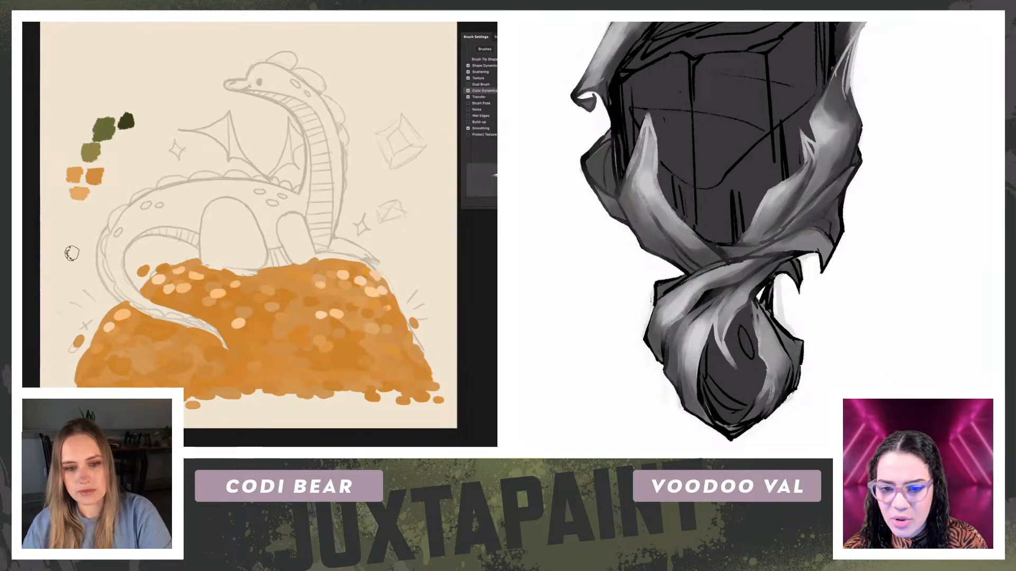
pyautogui.moveTo(178, 354); pyautogui.dragTo(176, 361)
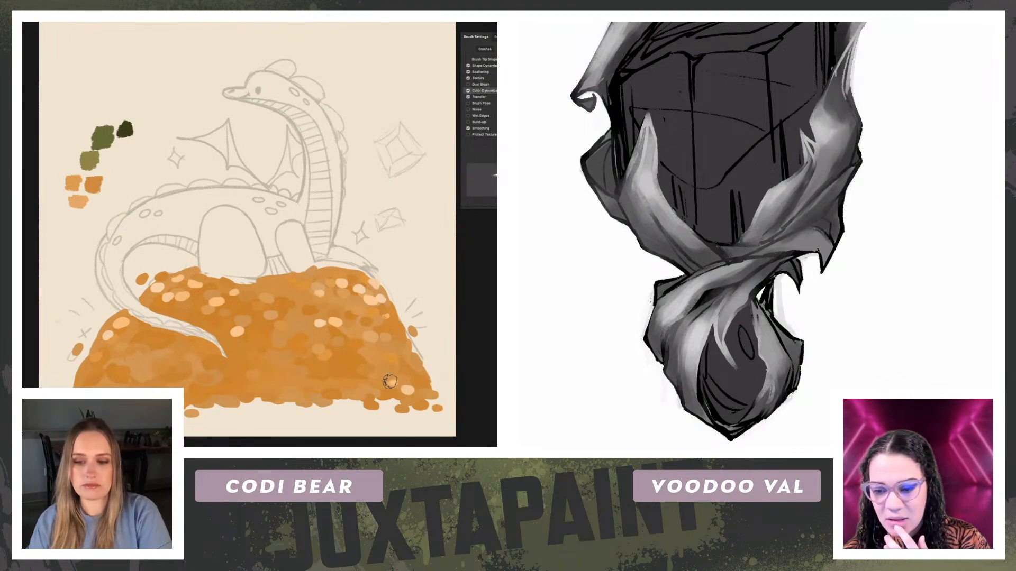
pyautogui.moveTo(238, 318)
pyautogui.mouseDown()
pyautogui.moveTo(239, 333)
pyautogui.moveTo(235, 322)
pyautogui.mouseUp()
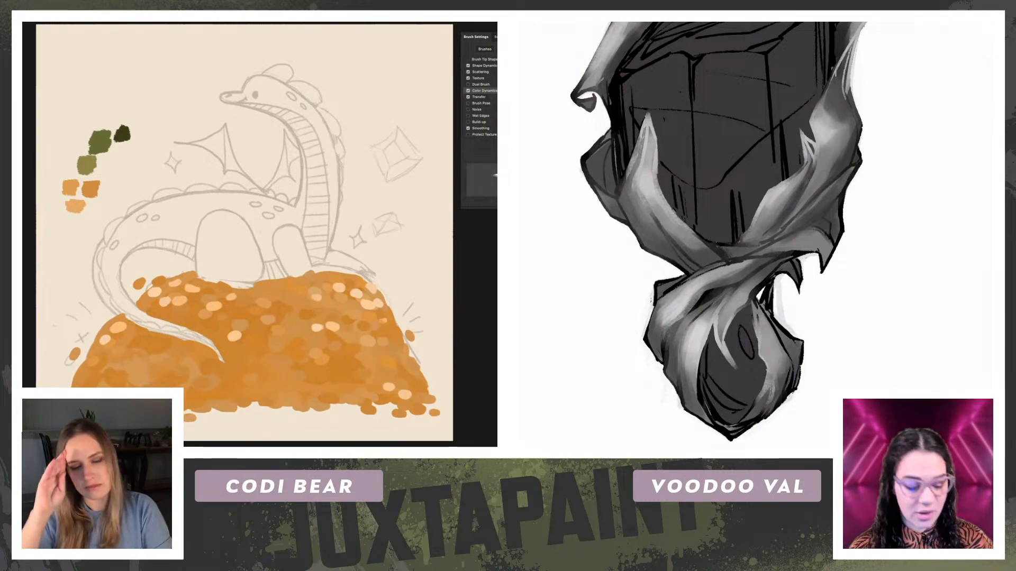
# Step: Try painting a dark brown shadow band along the top of the treasure mound beneath the dragon's front legs, and undo it
pyautogui.hotkey('ctrl', '-')
pyautogui.keyDown('alt'); pyautogui.click(99, 140); pyautogui.keyUp('alt')
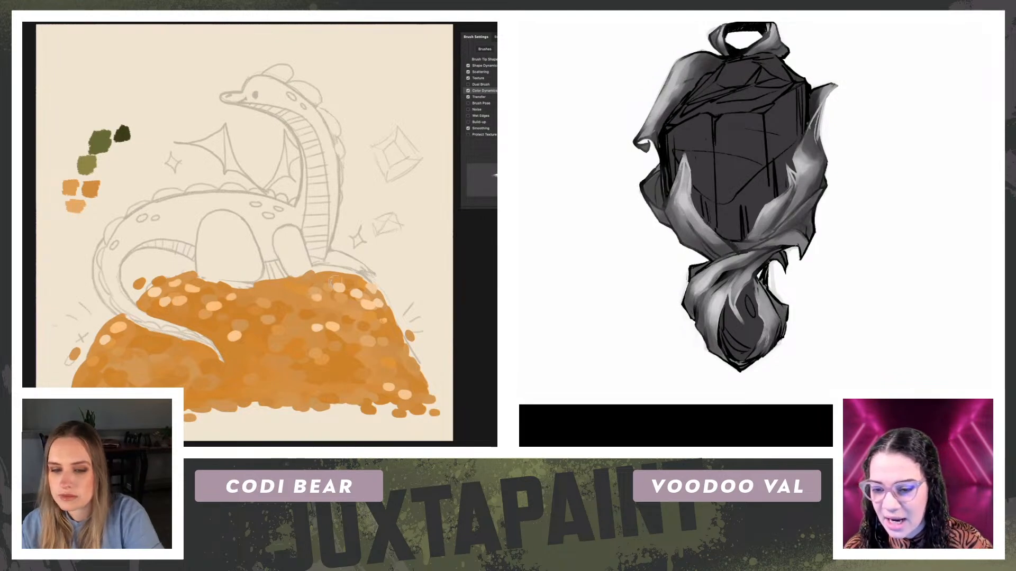
pyautogui.moveTo(281, 286); pyautogui.dragTo(352, 281)
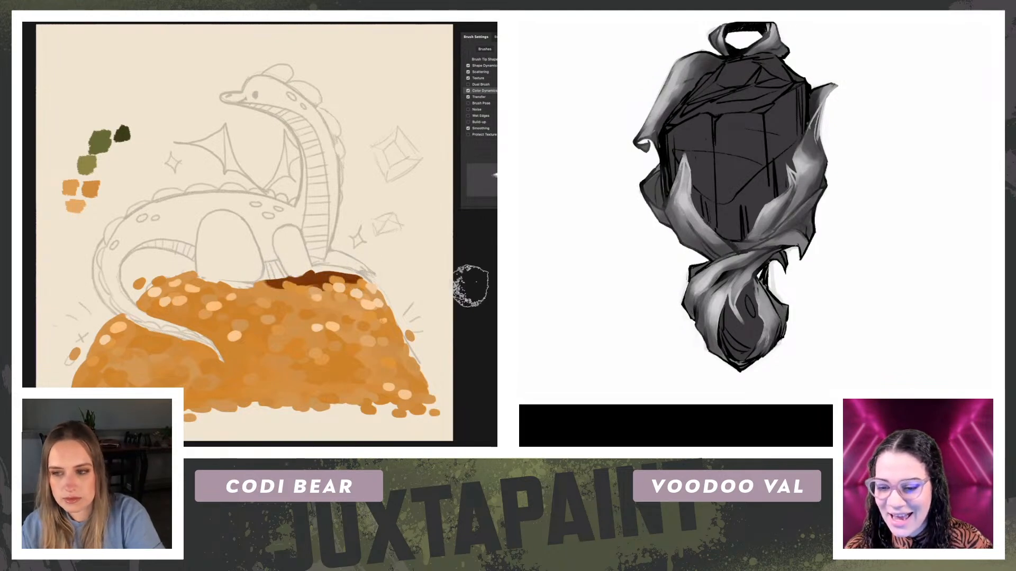
pyautogui.moveTo(268, 281); pyautogui.dragTo(369, 274)
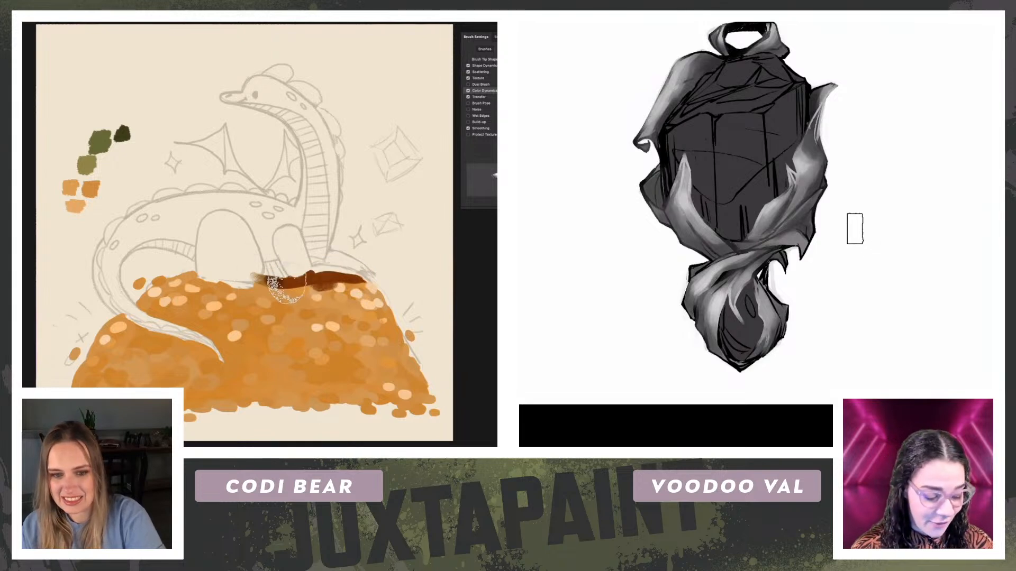
pyautogui.hotkey('ctrl', '+')
pyautogui.hotkey('ctrl', '-')
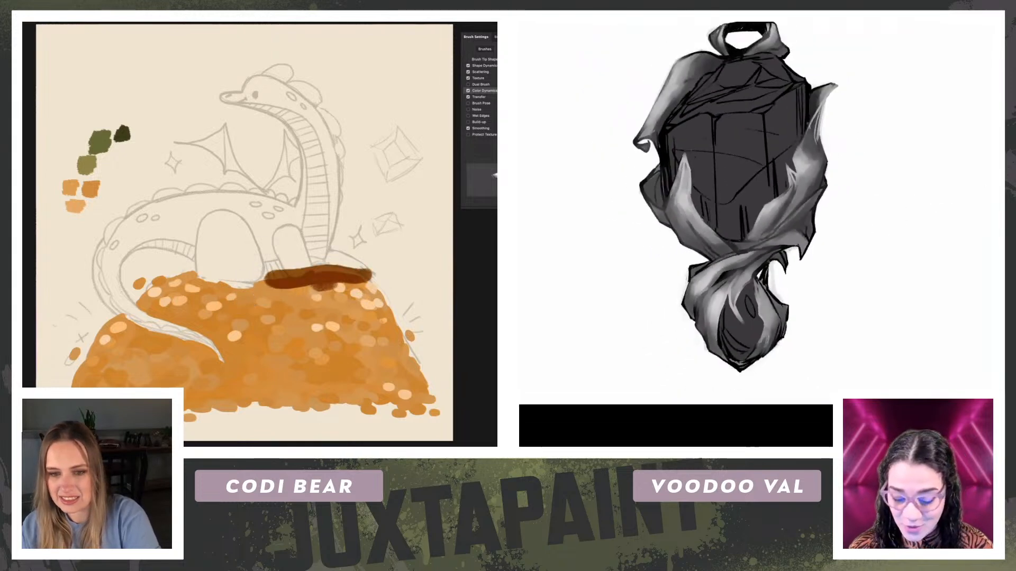
pyautogui.hotkey('ctrl', 'z')
pyautogui.hotkey('ctrl', 'z')
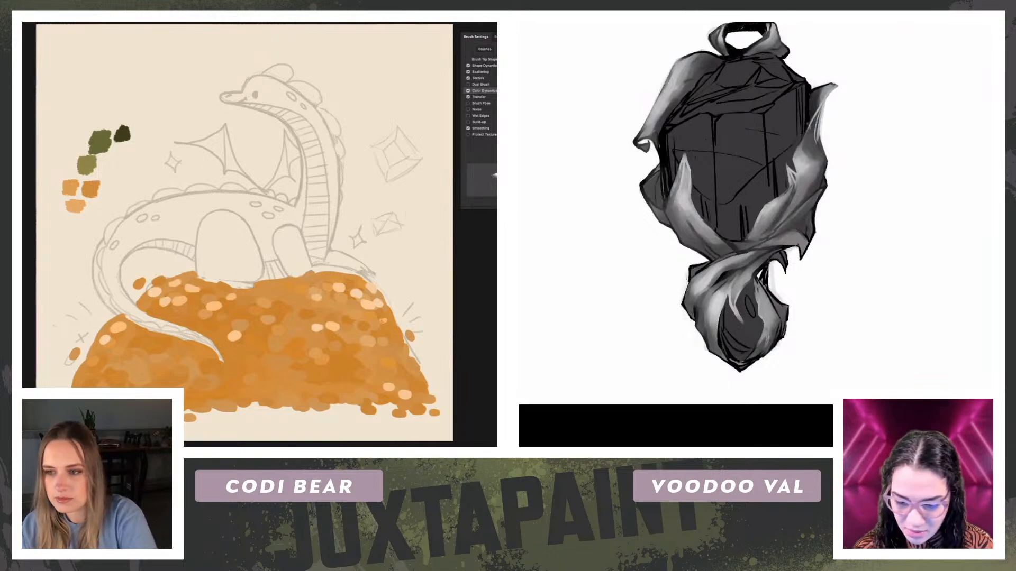
# Step: Bring up the birthstone color reference and paint a solid orange shadow band along the mound's top beneath the dragon
pyautogui.click(930, 21)
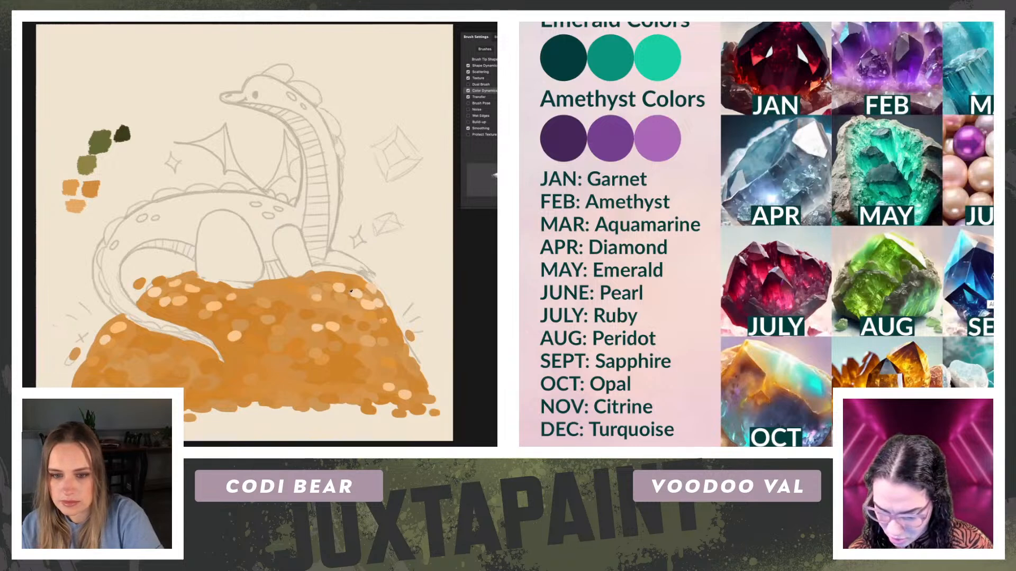
pyautogui.moveTo(335, 281)
pyautogui.mouseDown()
pyautogui.moveTo(325, 271)
pyautogui.moveTo(322, 281)
pyautogui.moveTo(277, 296)
pyautogui.mouseUp()
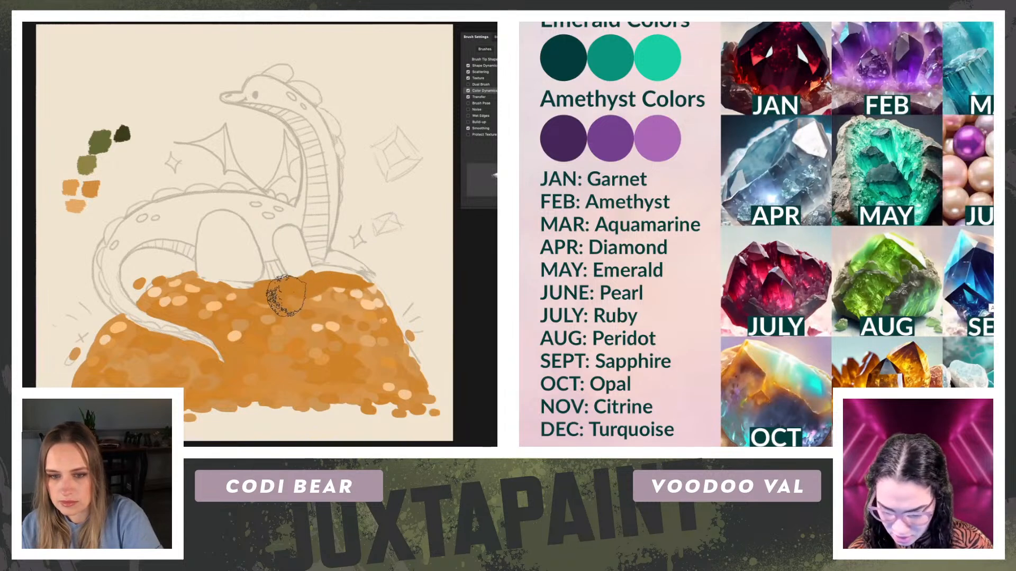
pyautogui.moveTo(212, 286)
pyautogui.mouseDown()
pyautogui.moveTo(178, 279)
pyautogui.moveTo(148, 305)
pyautogui.moveTo(192, 282)
pyautogui.moveTo(155, 300)
pyautogui.moveTo(218, 283)
pyautogui.mouseUp()
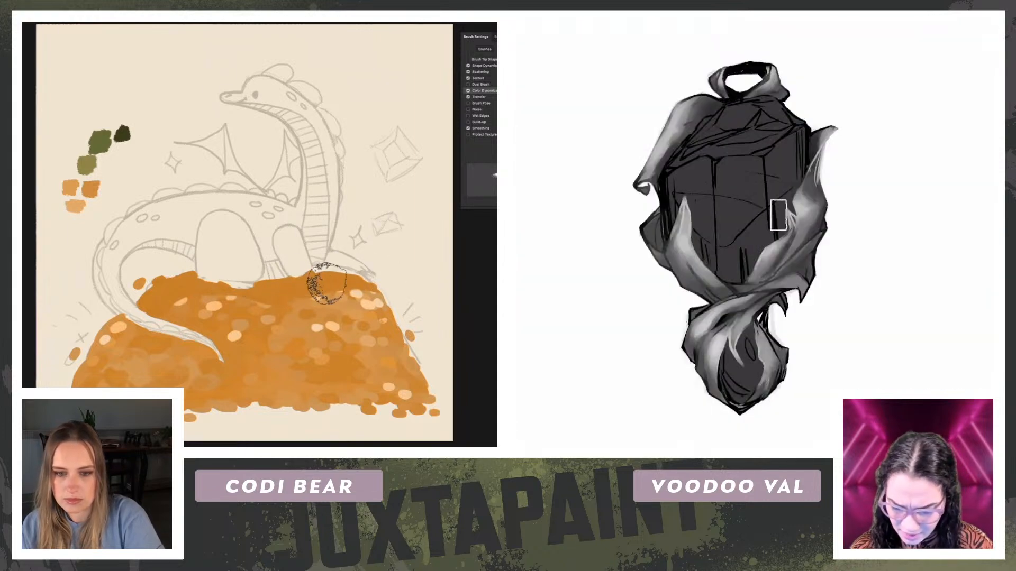
# Step: Color the pendant's main gem and lower gem blue beneath their black linework
pyautogui.moveTo(771, 189)
pyautogui.mouseDown()
pyautogui.moveTo(740, 272)
pyautogui.moveTo(774, 103)
pyautogui.moveTo(692, 140)
pyautogui.moveTo(675, 161)
pyautogui.moveTo(693, 158)
pyautogui.moveTo(704, 260)
pyautogui.moveTo(733, 306)
pyautogui.moveTo(793, 167)
pyautogui.moveTo(733, 168)
pyautogui.moveTo(747, 127)
pyautogui.moveTo(714, 141)
pyautogui.mouseUp()
pyautogui.press('[')
pyautogui.press('[')
pyautogui.press('[')
pyautogui.moveTo(742, 357)
pyautogui.mouseDown()
pyautogui.moveTo(729, 404)
pyautogui.moveTo(760, 369)
pyautogui.mouseUp()
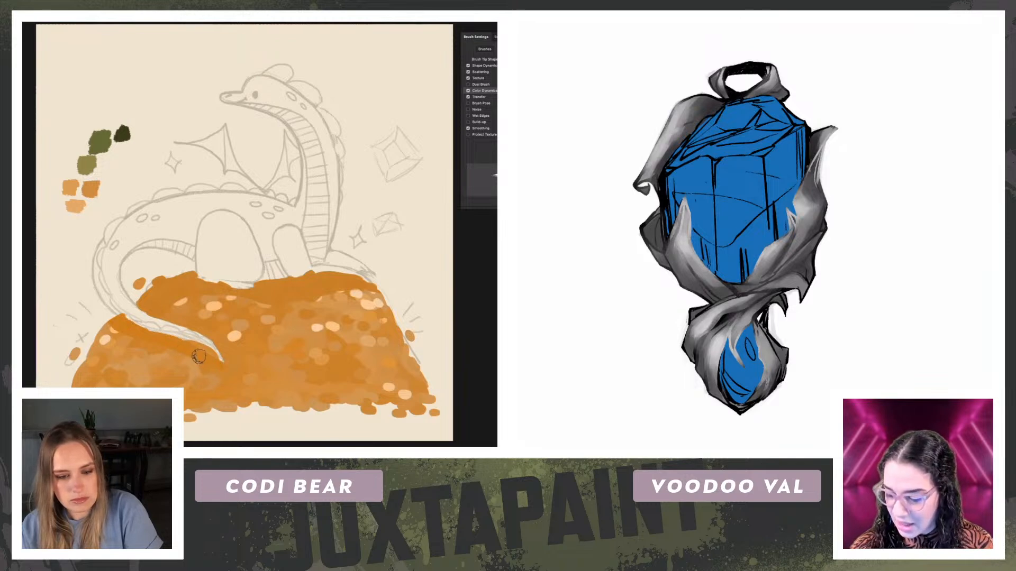
# Step: Extend the solid orange shadow across the mound's upper left and along its top under the dragon's body
pyautogui.moveTo(139, 295); pyautogui.dragTo(154, 287)
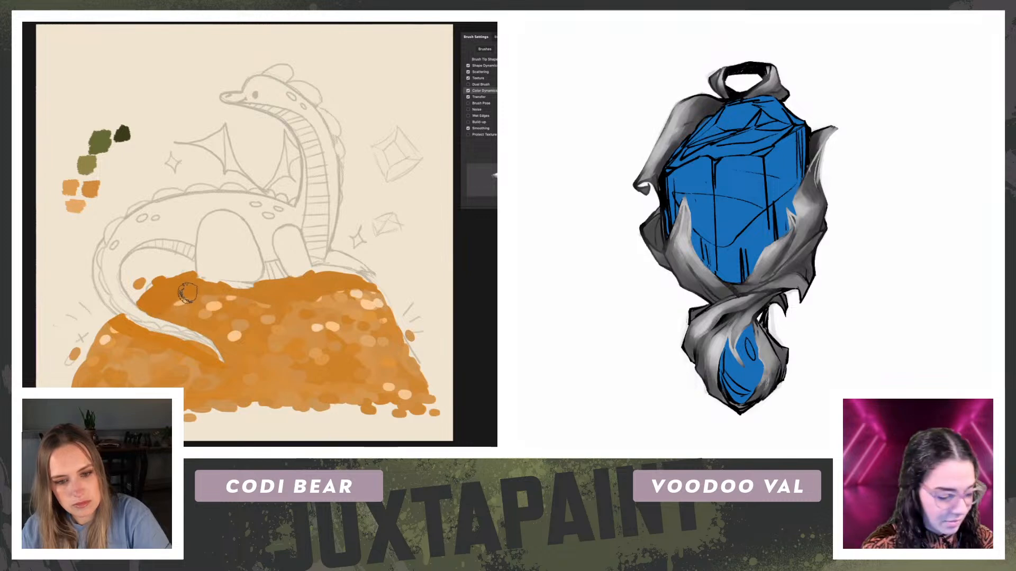
pyautogui.hotkey('ctrl', '+')
pyautogui.hotkey('ctrl', '+')
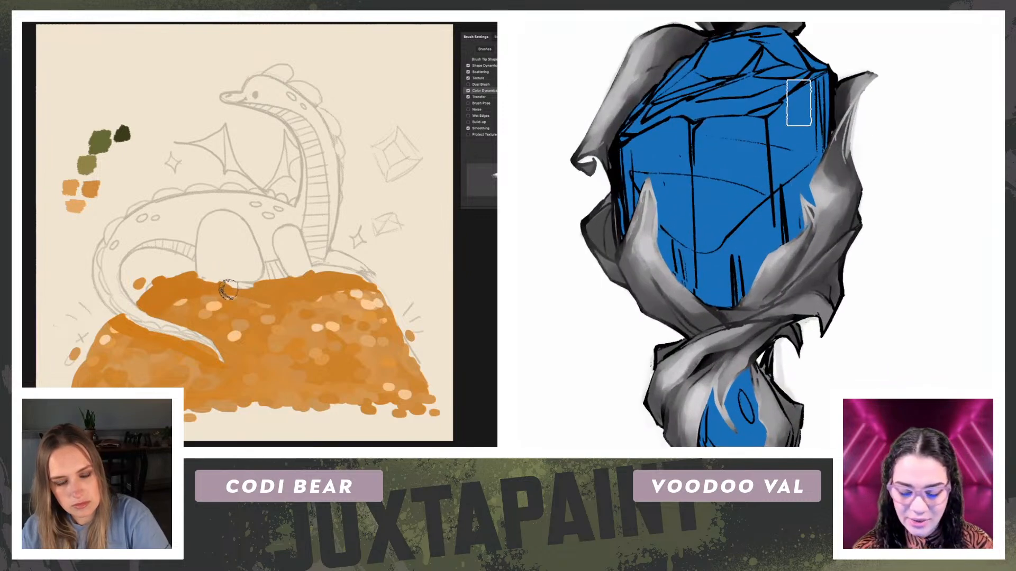
pyautogui.moveTo(259, 294); pyautogui.dragTo(327, 277)
# Step: Shade the main gem's front and top facets dark blue with a larger brush, keeping the lower facets brighter
pyautogui.press(']')
pyautogui.press(']')
pyautogui.press(']')
pyautogui.press(']')
pyautogui.moveTo(739, 137)
pyautogui.mouseDown()
pyautogui.moveTo(737, 111)
pyautogui.moveTo(719, 102)
pyautogui.moveTo(661, 163)
pyautogui.moveTo(737, 117)
pyautogui.moveTo(795, 128)
pyautogui.moveTo(784, 95)
pyautogui.moveTo(719, 207)
pyautogui.moveTo(683, 194)
pyautogui.moveTo(723, 205)
pyautogui.moveTo(784, 181)
pyautogui.moveTo(743, 232)
pyautogui.moveTo(692, 241)
pyautogui.moveTo(725, 222)
pyautogui.moveTo(765, 159)
pyautogui.moveTo(652, 162)
pyautogui.moveTo(708, 221)
pyautogui.moveTo(819, 103)
pyautogui.mouseUp()
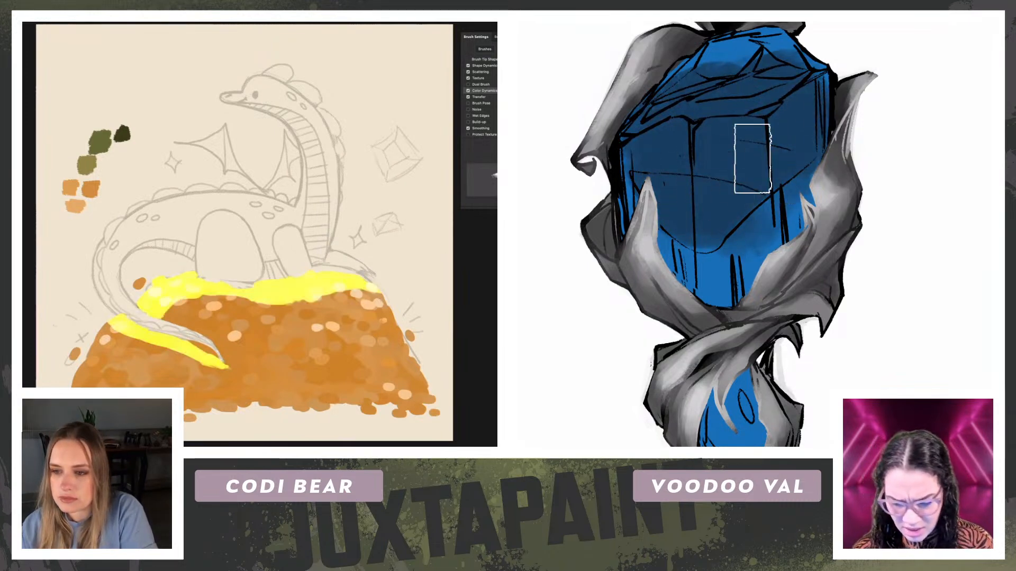
pyautogui.moveTo(724, 87); pyautogui.dragTo(705, 131)
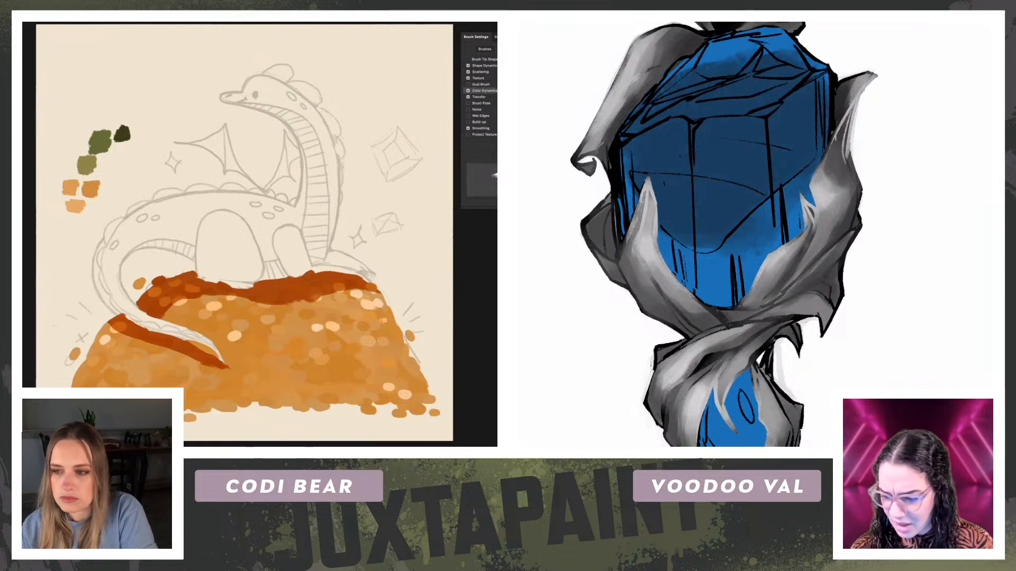
# Step: Deepen the dark blue shading across the main gem's front facets and reduce the brush size for its edges
pyautogui.moveTo(682, 212)
pyautogui.mouseDown()
pyautogui.moveTo(711, 215)
pyautogui.moveTo(697, 221)
pyautogui.moveTo(721, 199)
pyautogui.moveTo(671, 189)
pyautogui.moveTo(694, 204)
pyautogui.moveTo(757, 136)
pyautogui.moveTo(665, 154)
pyautogui.moveTo(756, 165)
pyautogui.moveTo(741, 182)
pyautogui.moveTo(783, 227)
pyautogui.moveTo(820, 218)
pyautogui.moveTo(788, 288)
pyautogui.moveTo(708, 311)
pyautogui.moveTo(660, 290)
pyautogui.moveTo(631, 195)
pyautogui.mouseUp()
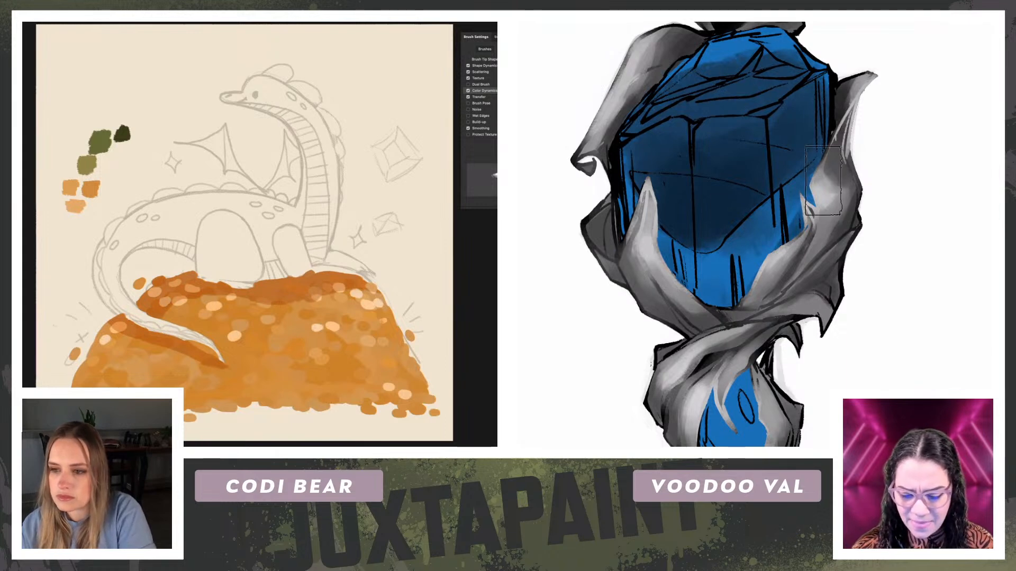
pyautogui.moveTo(772, 276); pyautogui.dragTo(779, 200)
pyautogui.moveTo(888, 130)
pyautogui.mouseDown()
pyautogui.moveTo(923, 240)
pyautogui.moveTo(923, 196)
pyautogui.mouseUp()
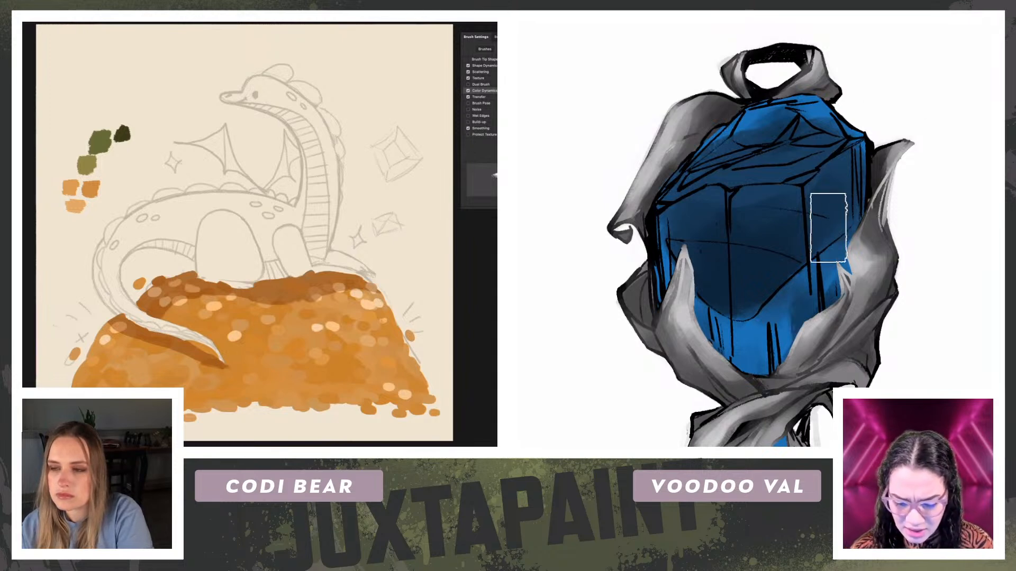
pyautogui.press('[')
pyautogui.press('[')
pyautogui.press('[')
pyautogui.press('[')
pyautogui.press('[')
pyautogui.press('[')
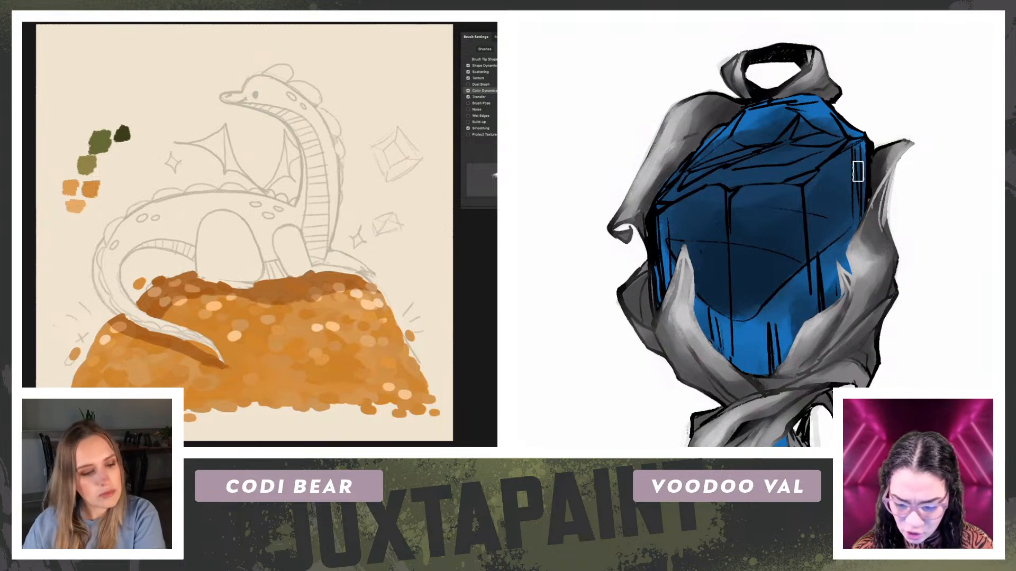
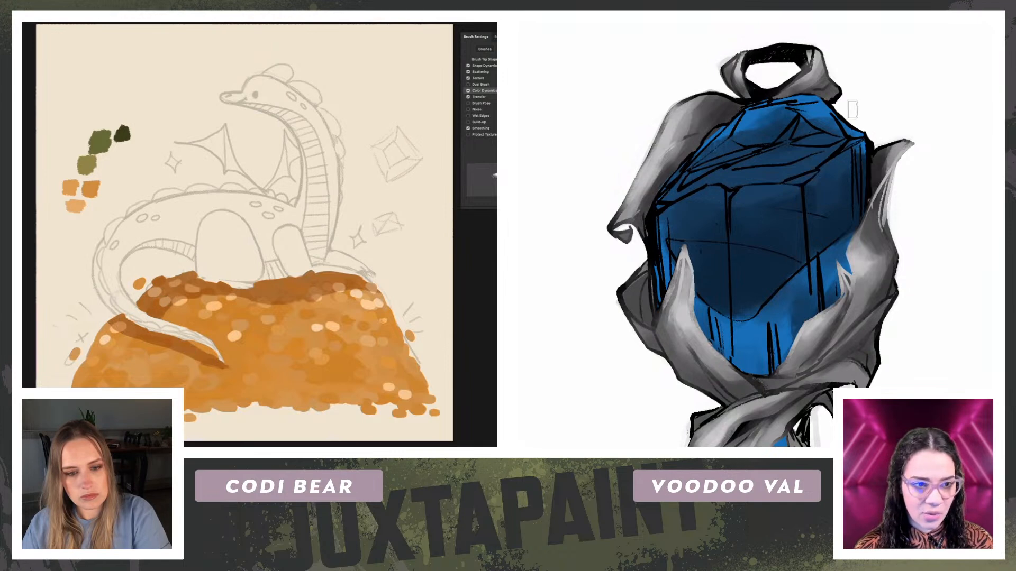
# Step: Shade the pendant's lower gem with an enlarged brush, and reduce the brush size for work on the main gem
pyautogui.scroll(-3, 791, 243)
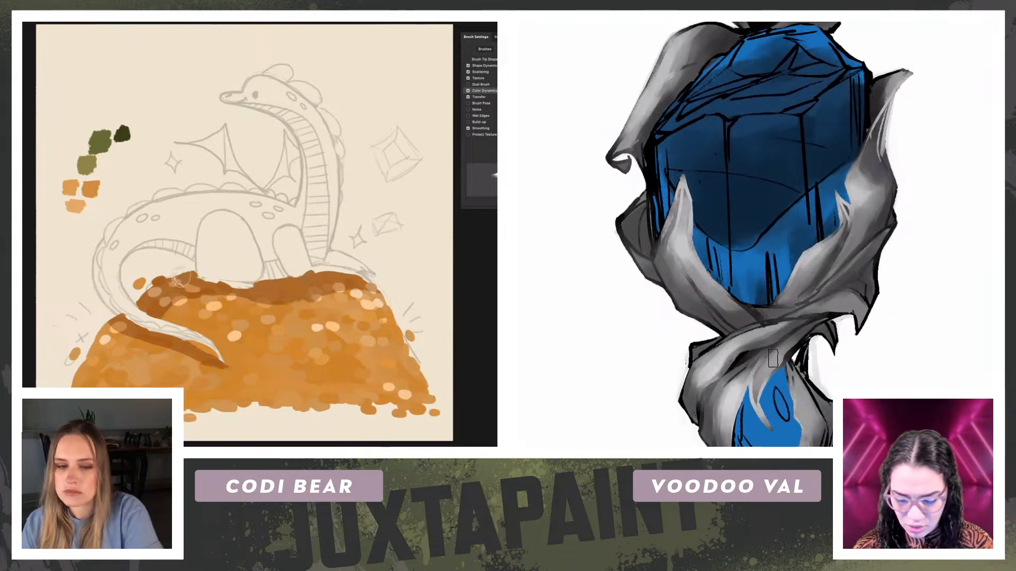
pyautogui.scroll(-8, 773, 358)
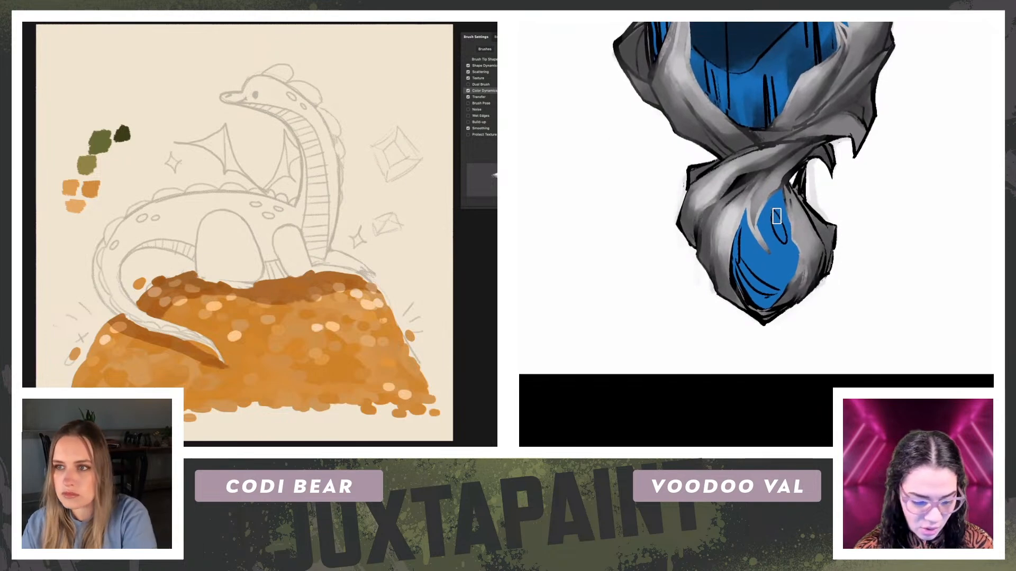
pyautogui.press(']')
pyautogui.press(']')
pyautogui.press(']')
pyautogui.press(']')
pyautogui.moveTo(778, 220)
pyautogui.mouseDown()
pyautogui.moveTo(787, 223)
pyautogui.moveTo(769, 231)
pyautogui.moveTo(818, 229)
pyautogui.moveTo(765, 244)
pyautogui.moveTo(798, 242)
pyautogui.moveTo(814, 357)
pyautogui.mouseUp()
pyautogui.press('[')
pyautogui.press('[')
pyautogui.press('[')
pyautogui.press('[')
pyautogui.moveTo(849, 115); pyautogui.dragTo(837, 289)
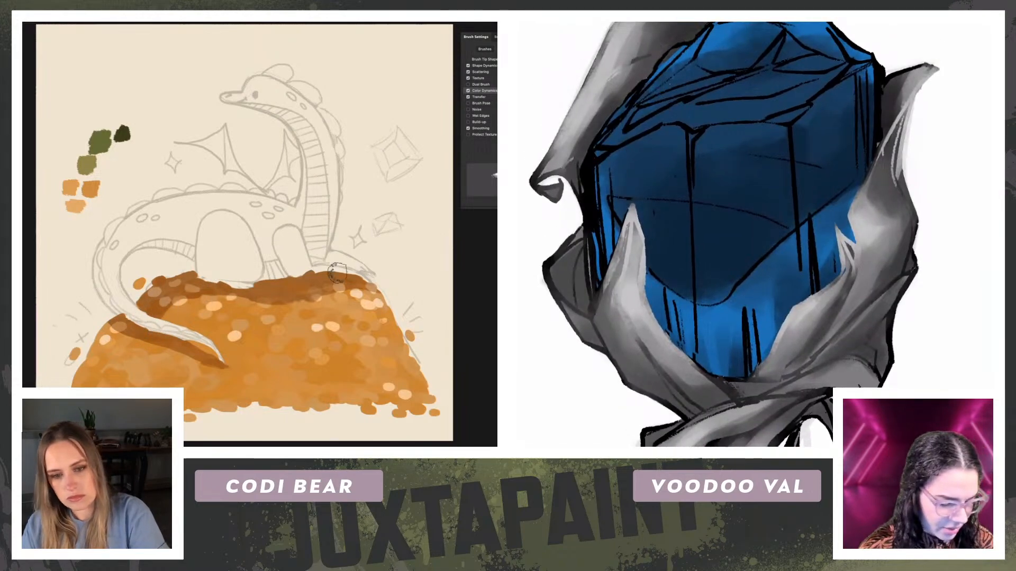
# Step: Select the main gem's central front facet with a polygonal lasso along its black outlines
pyautogui.press('l')
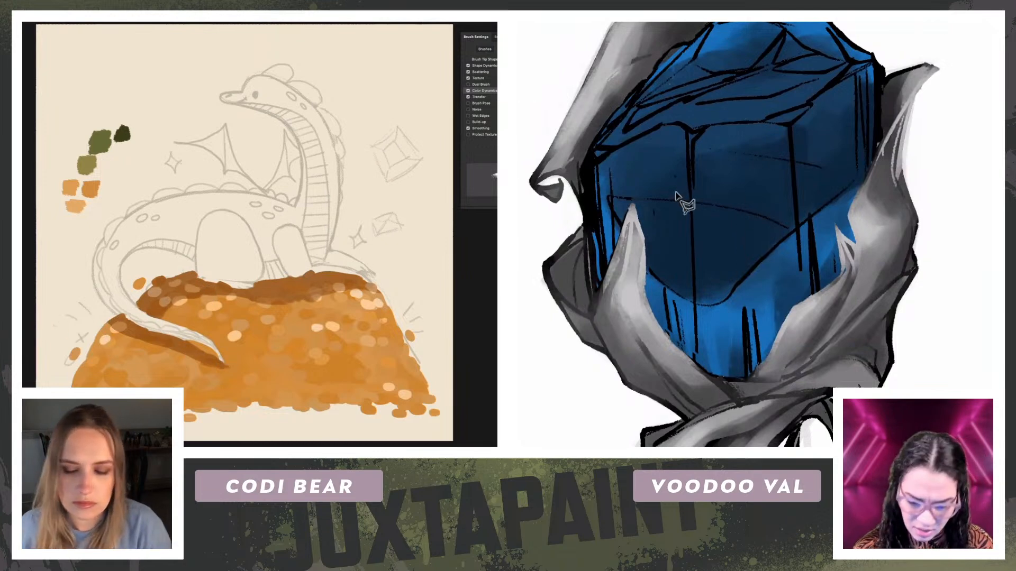
pyautogui.moveTo(707, 130)
pyautogui.mouseDown()
pyautogui.moveTo(693, 144)
pyautogui.moveTo(691, 182)
pyautogui.moveTo(694, 309)
pyautogui.moveTo(733, 294)
pyautogui.moveTo(796, 232)
pyautogui.moveTo(799, 122)
pyautogui.moveTo(794, 140)
pyautogui.moveTo(778, 111)
pyautogui.moveTo(780, 133)
pyautogui.moveTo(746, 121)
pyautogui.moveTo(711, 128)
pyautogui.moveTo(695, 171)
pyautogui.mouseUp()
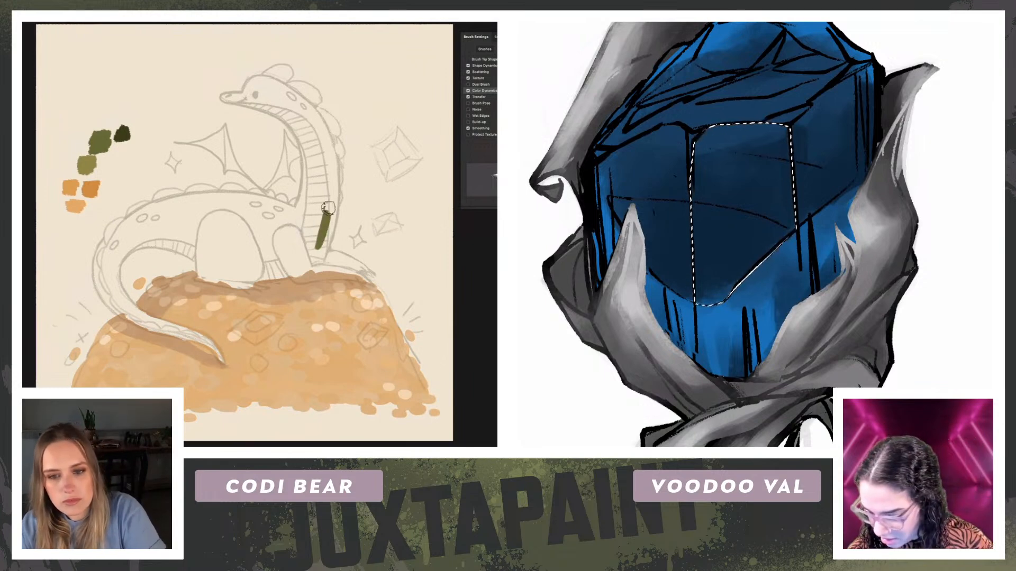
# Step: Paint the dragon's neck solid green from its base upward, covering the striped chest
pyautogui.moveTo(320, 254); pyautogui.dragTo(322, 258)
pyautogui.press('r')
pyautogui.moveTo(247, 150); pyautogui.dragTo(269, 161)
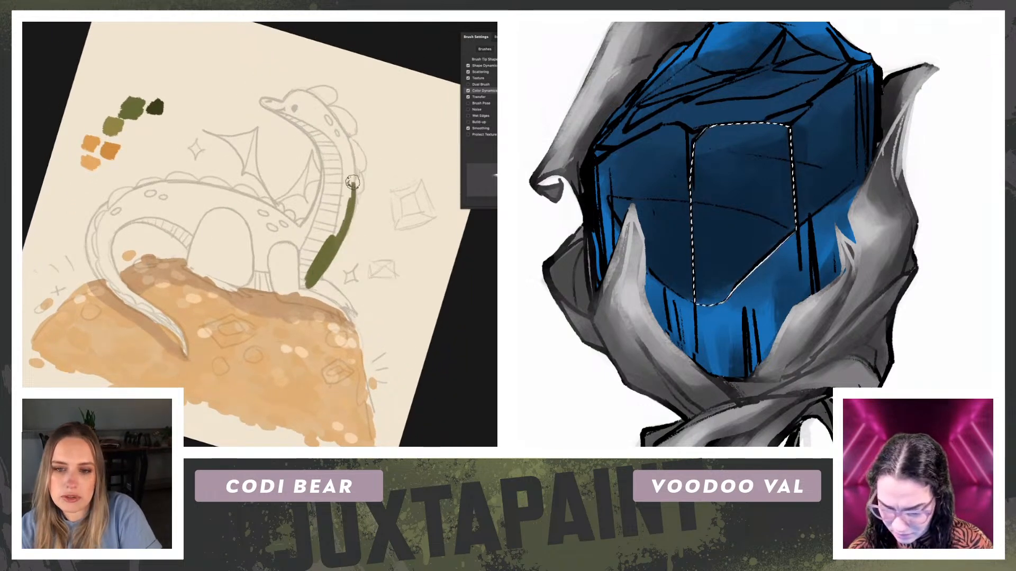
pyautogui.press('b')
pyautogui.moveTo(350, 152)
pyautogui.mouseDown()
pyautogui.moveTo(352, 201)
pyautogui.moveTo(343, 192)
pyautogui.moveTo(330, 241)
pyautogui.moveTo(349, 199)
pyautogui.moveTo(310, 238)
pyautogui.moveTo(318, 219)
pyautogui.moveTo(300, 228)
pyautogui.moveTo(323, 182)
pyautogui.moveTo(321, 223)
pyautogui.mouseUp()
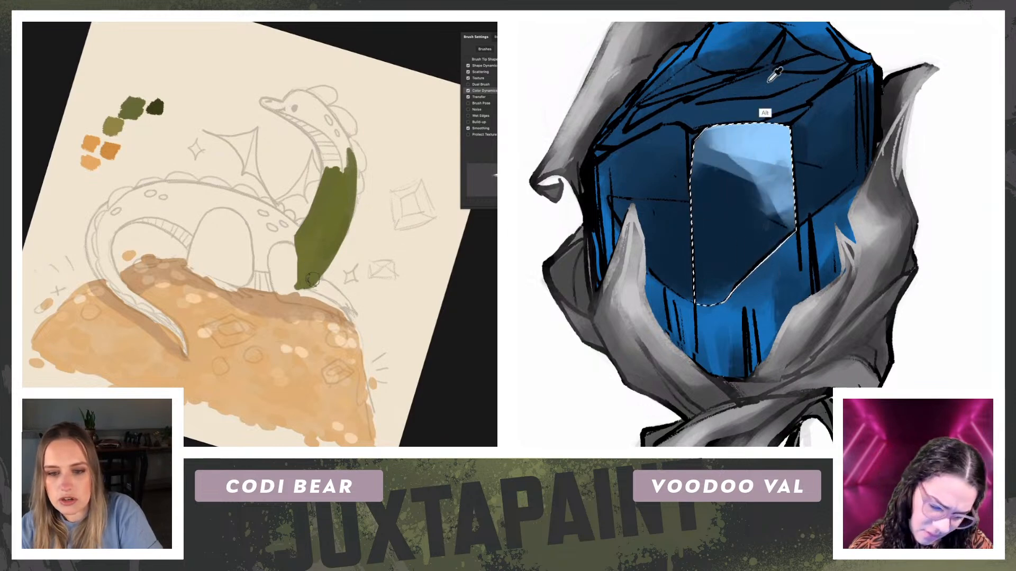
# Step: Extend the green up the dragon's neck to the base of its head and fill the remaining gaps
pyautogui.press('r')
pyautogui.moveTo(45, 220)
pyautogui.mouseDown()
pyautogui.moveTo(59, 163)
pyautogui.moveTo(111, 89)
pyautogui.mouseUp()
pyautogui.press('alt')
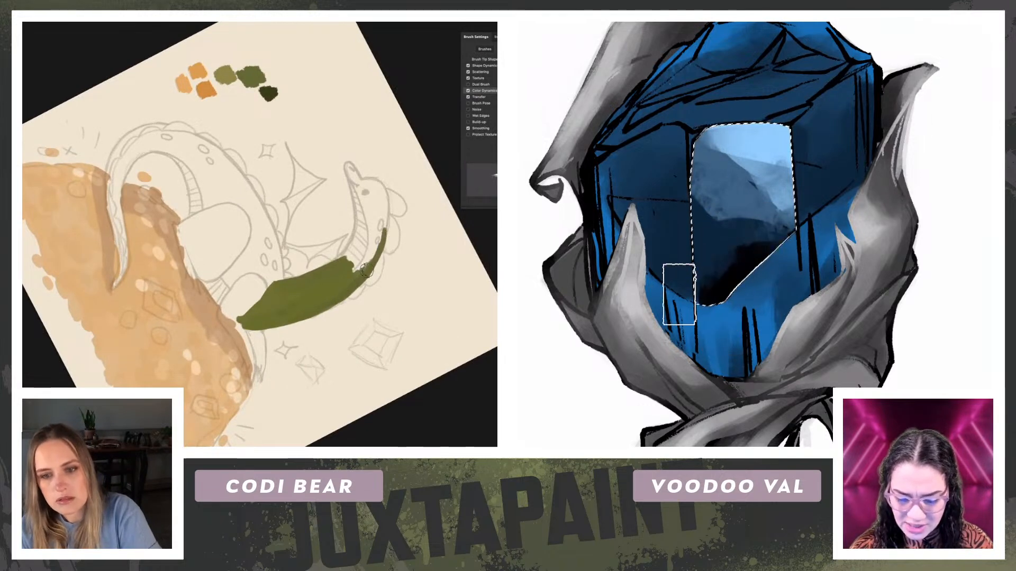
pyautogui.moveTo(344, 263); pyautogui.dragTo(374, 217)
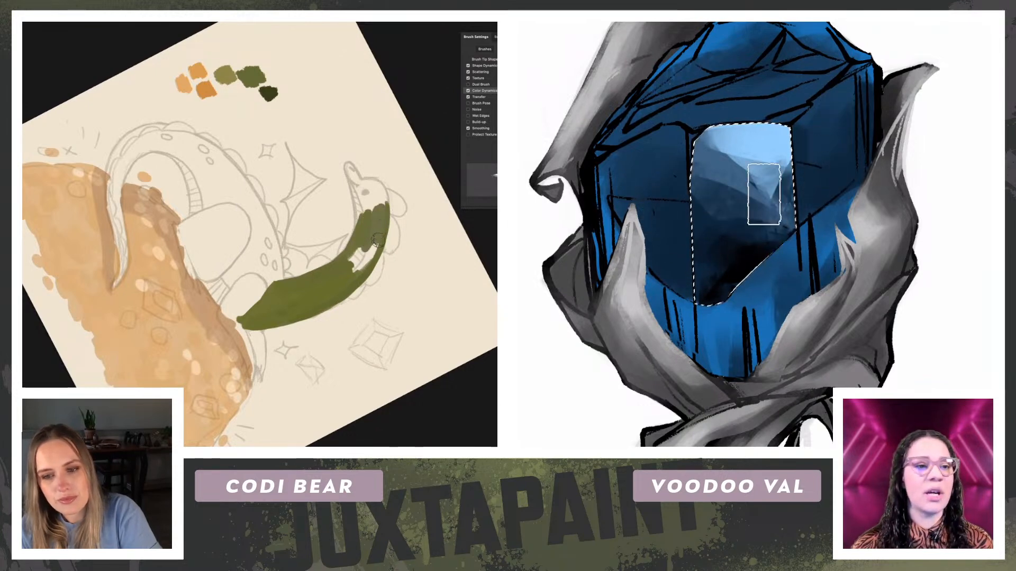
pyautogui.moveTo(357, 270); pyautogui.dragTo(359, 253)
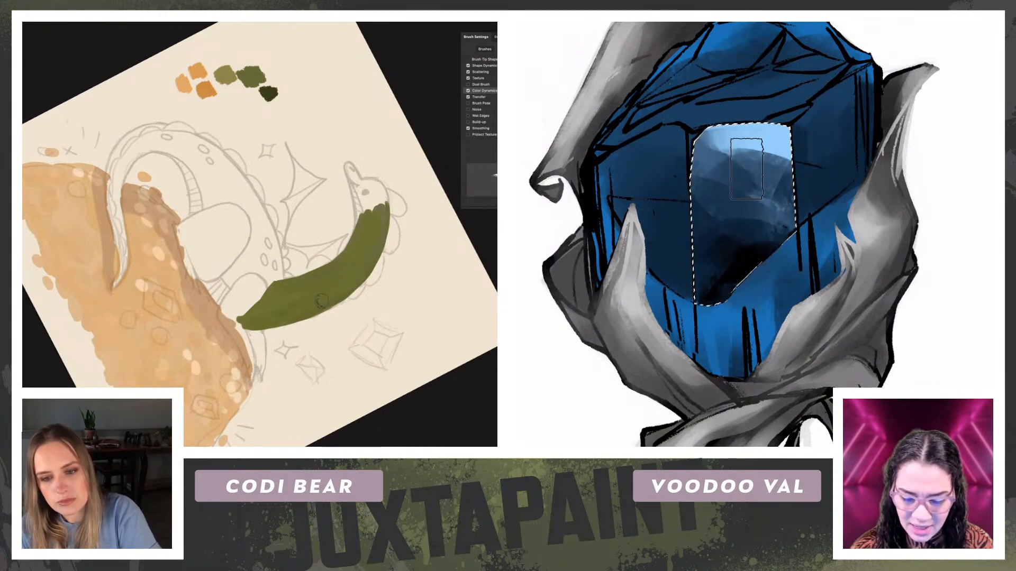
# Step: Paint the dragon's snout and head solid green, joining them to the neck
pyautogui.press('r')
pyautogui.moveTo(349, 225)
pyautogui.mouseDown()
pyautogui.moveTo(329, 289)
pyautogui.moveTo(274, 233)
pyautogui.moveTo(274, 248)
pyautogui.mouseUp()
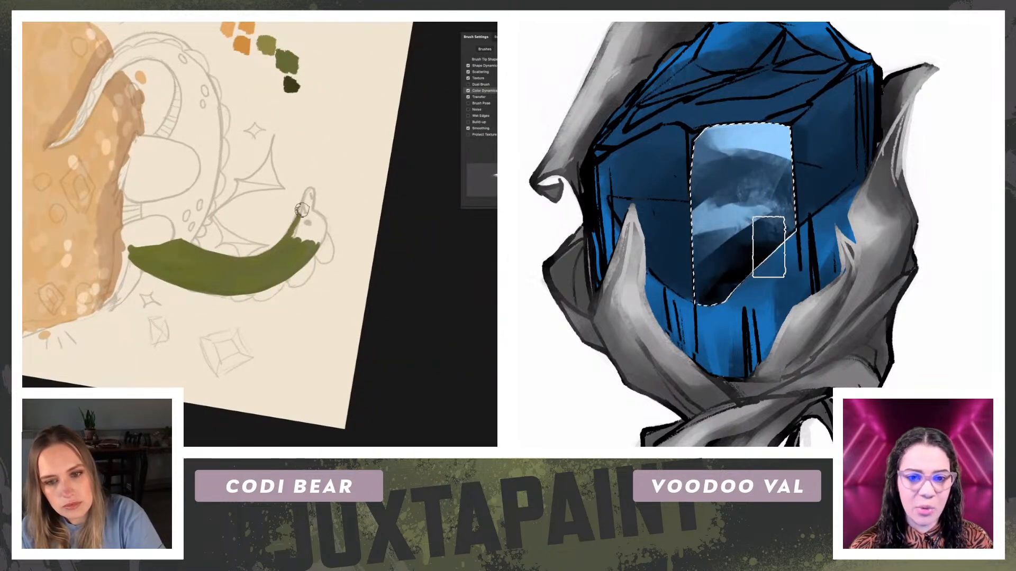
pyautogui.moveTo(309, 203); pyautogui.dragTo(310, 209)
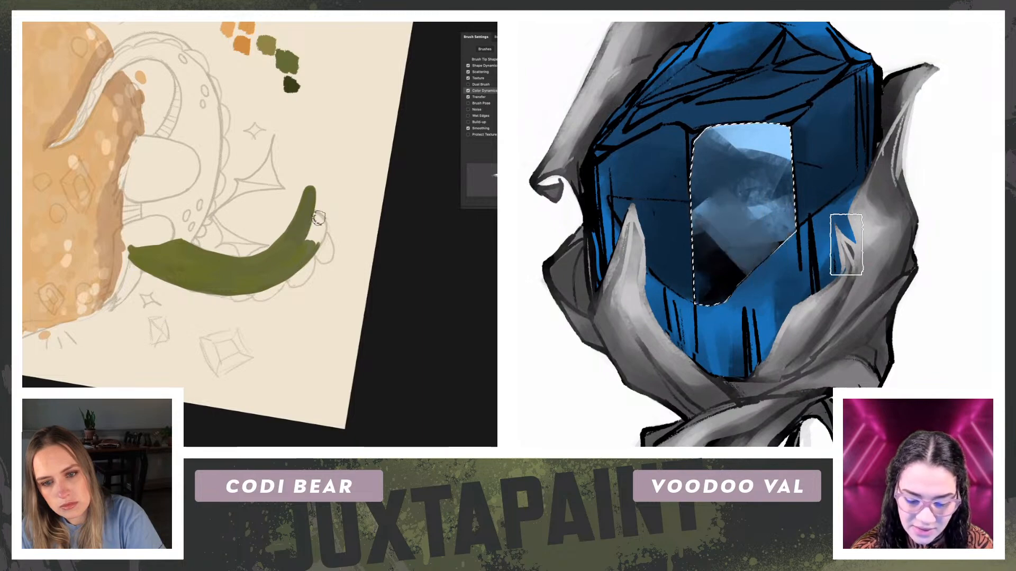
pyautogui.press('r')
pyautogui.moveTo(174, 164)
pyautogui.mouseDown()
pyautogui.moveTo(318, 188)
pyautogui.moveTo(179, 313)
pyautogui.mouseUp()
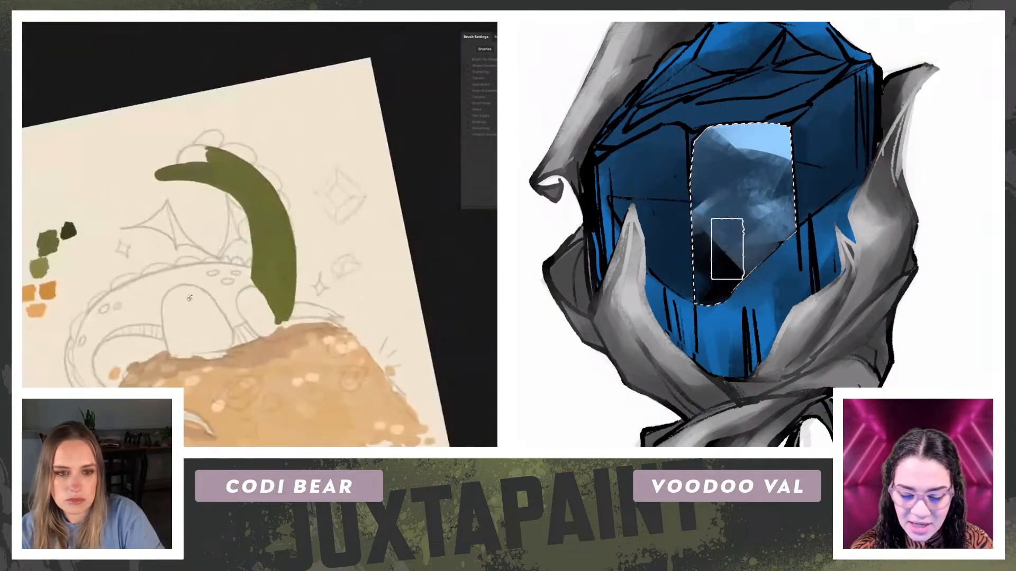
pyautogui.press('b')
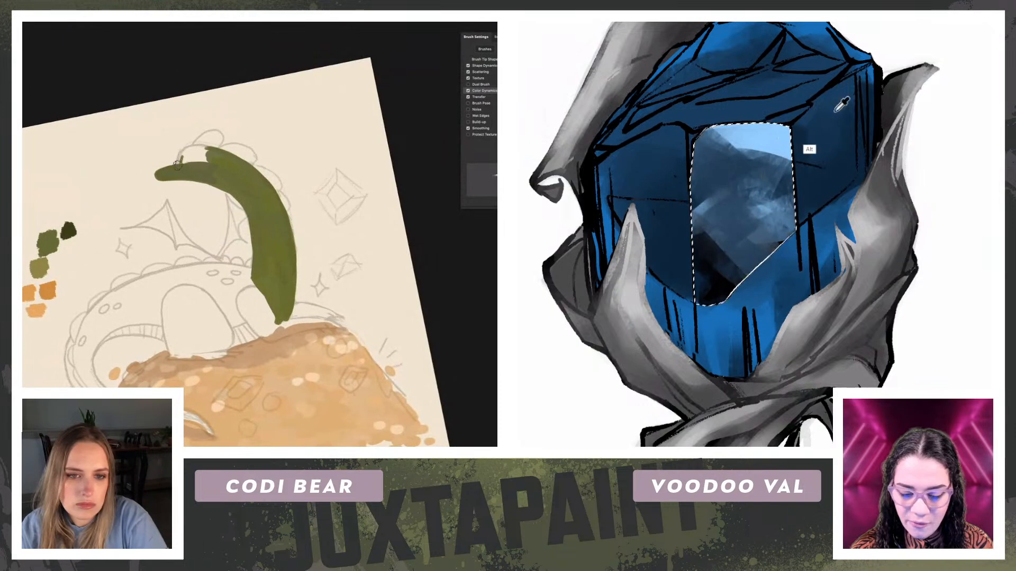
pyautogui.moveTo(181, 155)
pyautogui.mouseDown()
pyautogui.moveTo(210, 150)
pyautogui.moveTo(198, 162)
pyautogui.mouseUp()
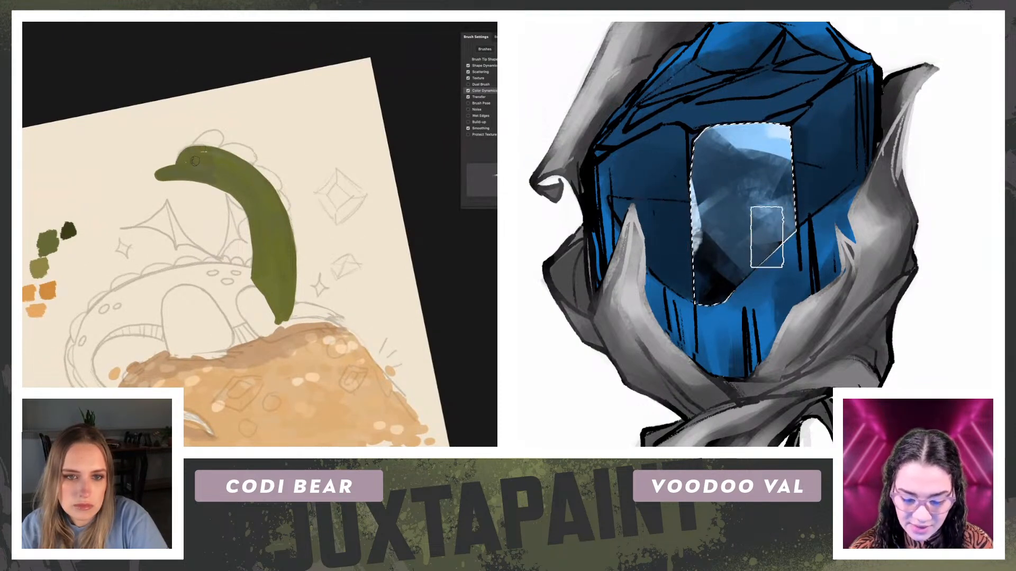
pyautogui.moveTo(817, 175); pyautogui.dragTo(819, 231)
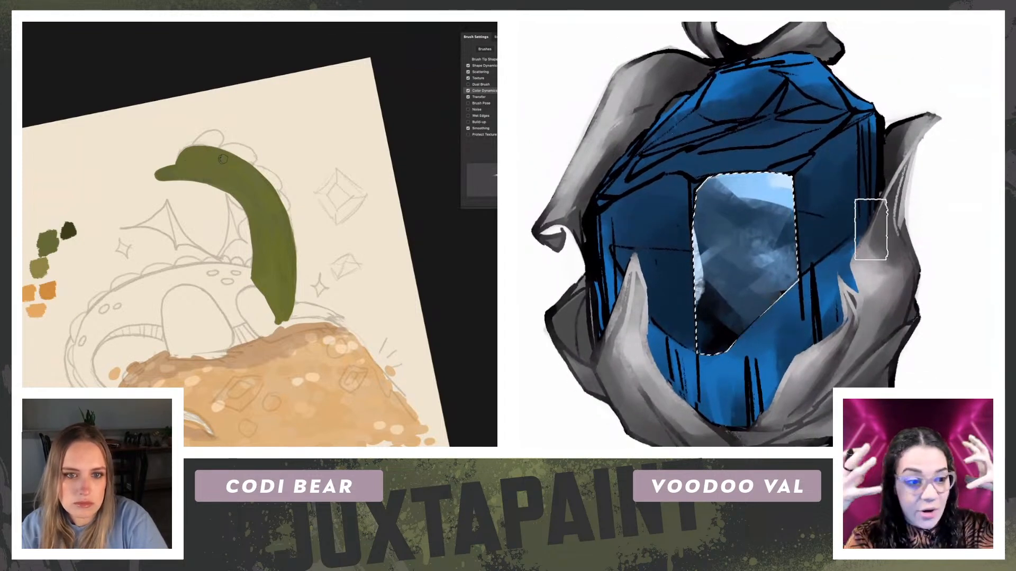
# Step: Fill the dragon's lower torso with green between its front and hind legs, leaving both legs unpainted
pyautogui.press('r')
pyautogui.moveTo(77, 222)
pyautogui.mouseDown()
pyautogui.moveTo(111, 332)
pyautogui.moveTo(143, 322)
pyautogui.mouseUp()
pyautogui.moveTo(176, 200); pyautogui.dragTo(167, 228)
pyautogui.press('b')
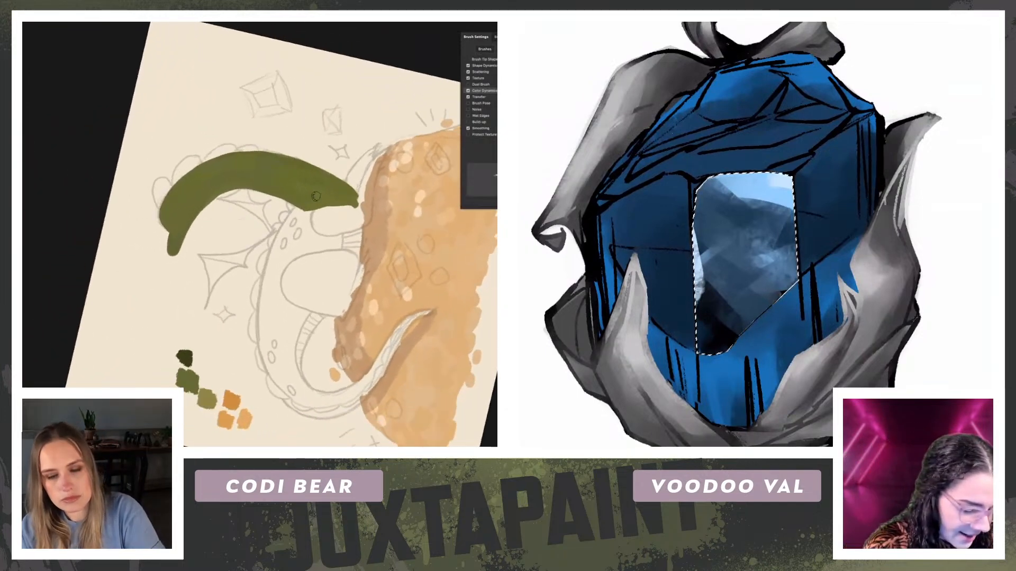
pyautogui.moveTo(304, 218)
pyautogui.mouseDown()
pyautogui.moveTo(316, 241)
pyautogui.moveTo(296, 214)
pyautogui.moveTo(280, 238)
pyautogui.moveTo(300, 210)
pyautogui.moveTo(273, 253)
pyautogui.moveTo(299, 211)
pyautogui.moveTo(301, 235)
pyautogui.moveTo(323, 225)
pyautogui.moveTo(306, 240)
pyautogui.moveTo(354, 246)
pyautogui.moveTo(357, 260)
pyautogui.moveTo(359, 232)
pyautogui.moveTo(356, 259)
pyautogui.moveTo(358, 233)
pyautogui.moveTo(291, 252)
pyautogui.moveTo(281, 268)
pyautogui.moveTo(299, 241)
pyautogui.moveTo(280, 259)
pyautogui.moveTo(289, 238)
pyautogui.moveTo(272, 272)
pyautogui.moveTo(289, 246)
pyautogui.moveTo(279, 256)
pyautogui.mouseUp()
pyautogui.press('r')
pyautogui.moveTo(75, 211)
pyautogui.mouseDown()
pyautogui.moveTo(84, 220)
pyautogui.moveTo(93, 200)
pyautogui.mouseUp()
# Step: Tint the selected facet's right edge and lower corner purple using sampled colors
pyautogui.keyDown('alt'); pyautogui.click(780, 269); pyautogui.keyUp('alt')
pyautogui.moveTo(772, 251)
pyautogui.mouseDown()
pyautogui.moveTo(797, 267)
pyautogui.moveTo(750, 308)
pyautogui.moveTo(728, 297)
pyautogui.moveTo(769, 268)
pyautogui.mouseUp()
pyautogui.keyDown('alt'); pyautogui.click(730, 324); pyautogui.keyUp('alt')
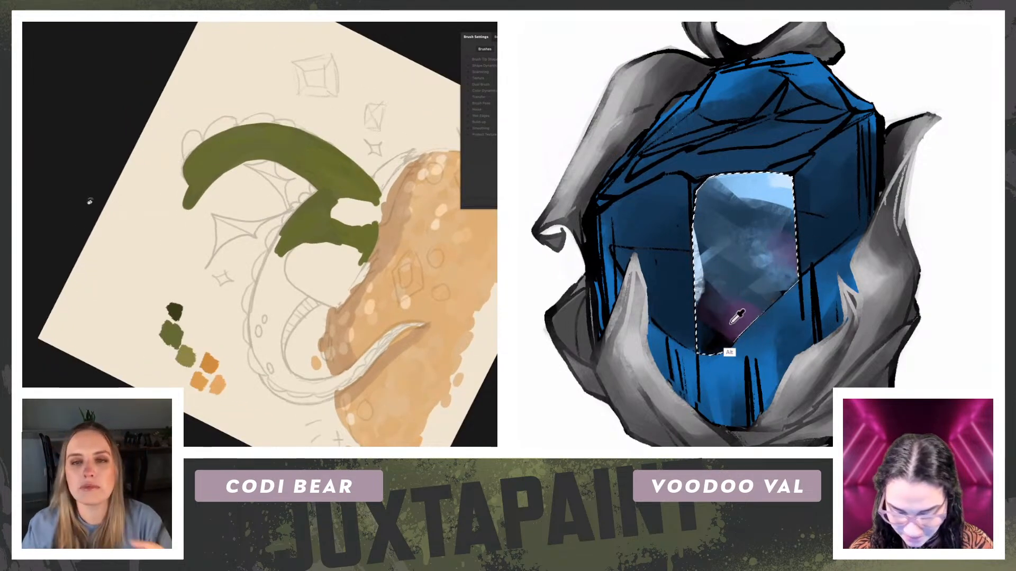
pyautogui.keyDown('alt'); pyautogui.click(730, 324); pyautogui.keyUp('alt')
pyautogui.keyDown('alt'); pyautogui.click(711, 319); pyautogui.keyUp('alt')
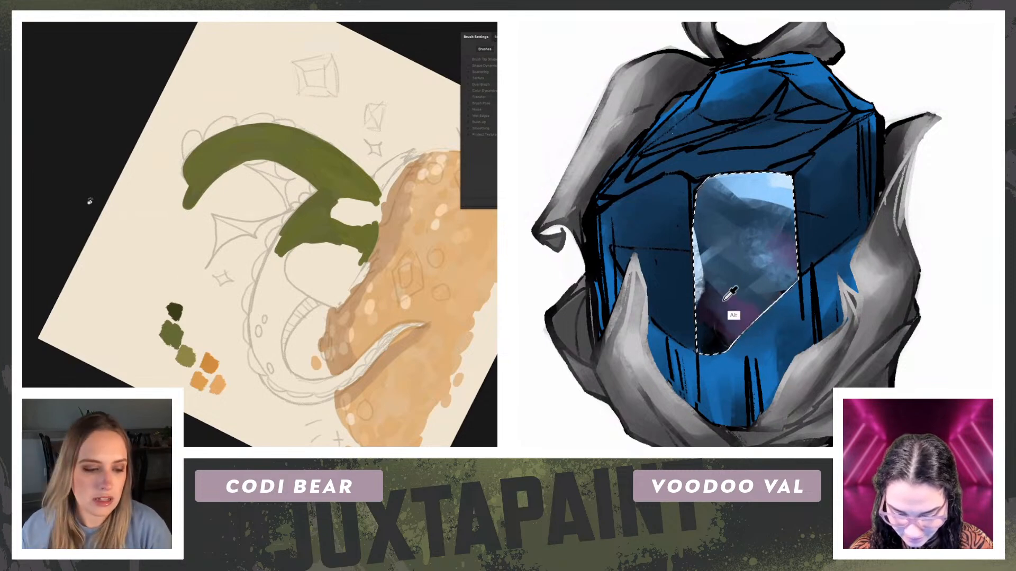
pyautogui.moveTo(711, 319); pyautogui.dragTo(726, 329)
# Step: Paint a dark purple shadow in the selected facet's upper left and blend it with sampled tones
pyautogui.moveTo(699, 204)
pyautogui.mouseDown()
pyautogui.moveTo(692, 225)
pyautogui.moveTo(699, 211)
pyautogui.moveTo(722, 228)
pyautogui.moveTo(743, 276)
pyautogui.moveTo(711, 237)
pyautogui.moveTo(744, 241)
pyautogui.mouseUp()
pyautogui.keyDown('alt'); pyautogui.click(712, 339); pyautogui.keyUp('alt')
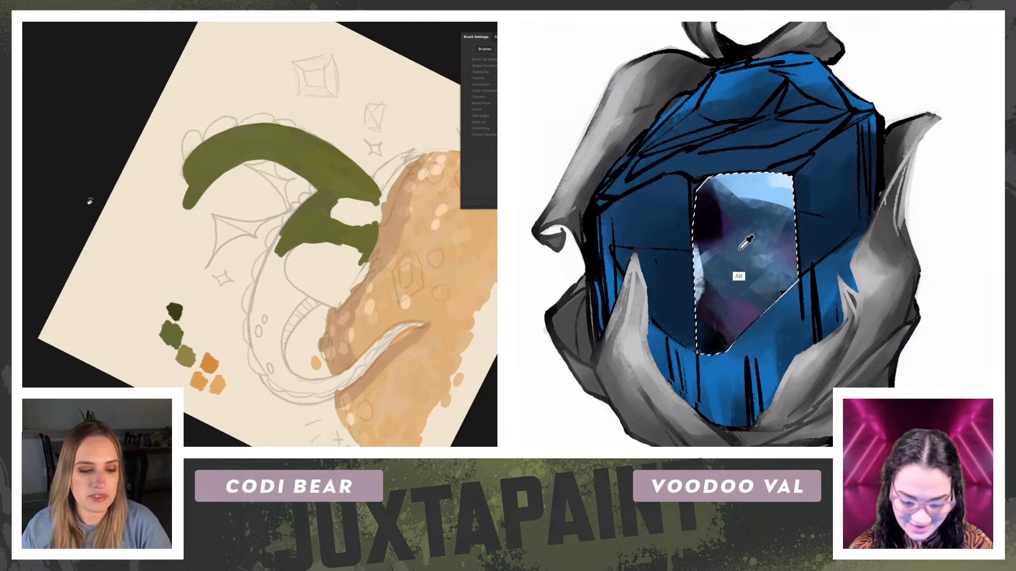
pyautogui.keyDown('alt'); pyautogui.click(729, 321); pyautogui.keyUp('alt')
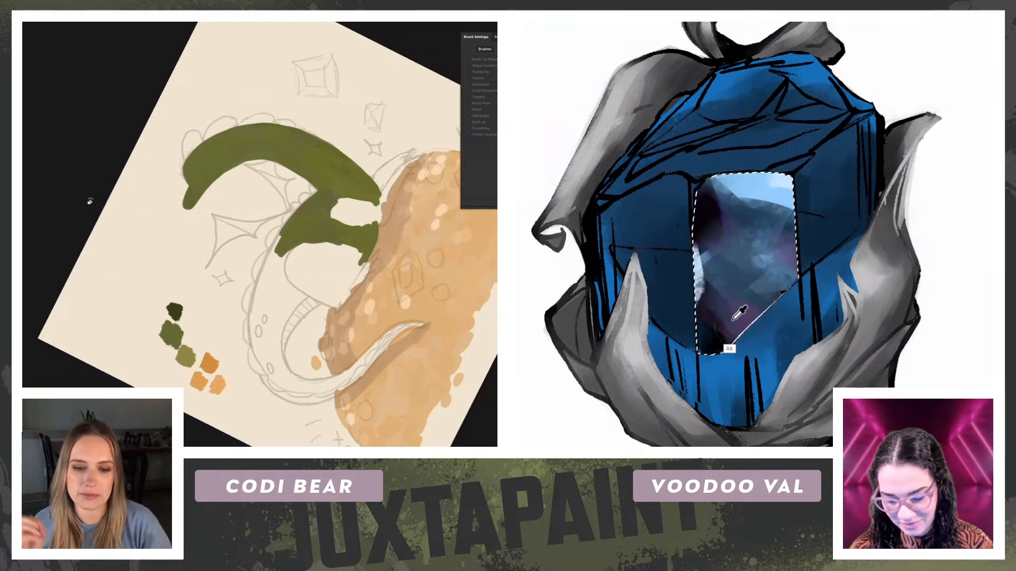
pyautogui.keyDown('alt'); pyautogui.click(739, 214); pyautogui.keyUp('alt')
pyautogui.moveTo(714, 197); pyautogui.dragTo(715, 218)
pyautogui.keyDown('alt'); pyautogui.click(782, 209); pyautogui.keyUp('alt')
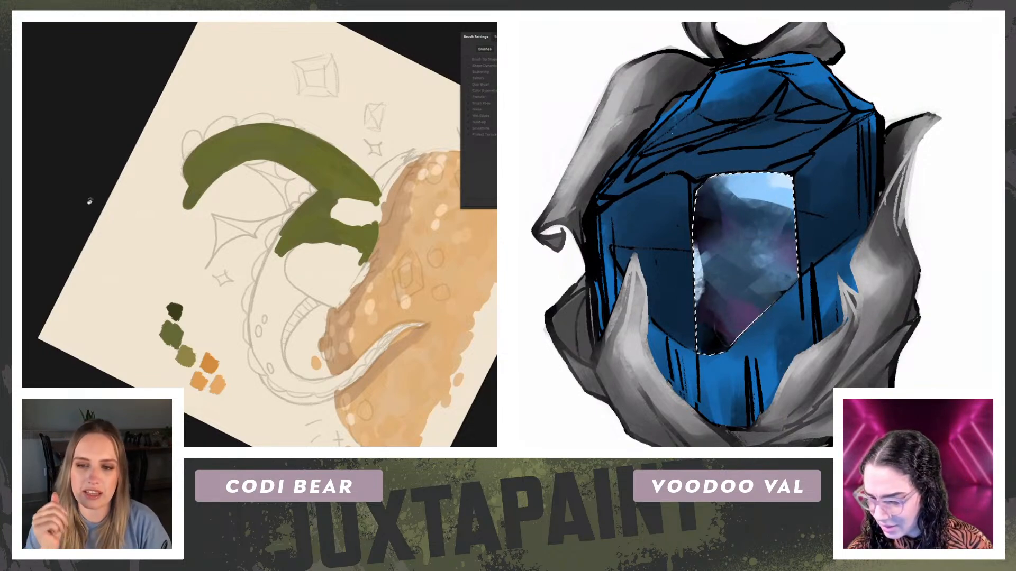
# Step: Add a mint highlight to the selected facet's upper right corner and extend green along the dragon's back
pyautogui.moveTo(90, 201); pyautogui.dragTo(372, 211)
pyautogui.moveTo(785, 164); pyautogui.dragTo(812, 192)
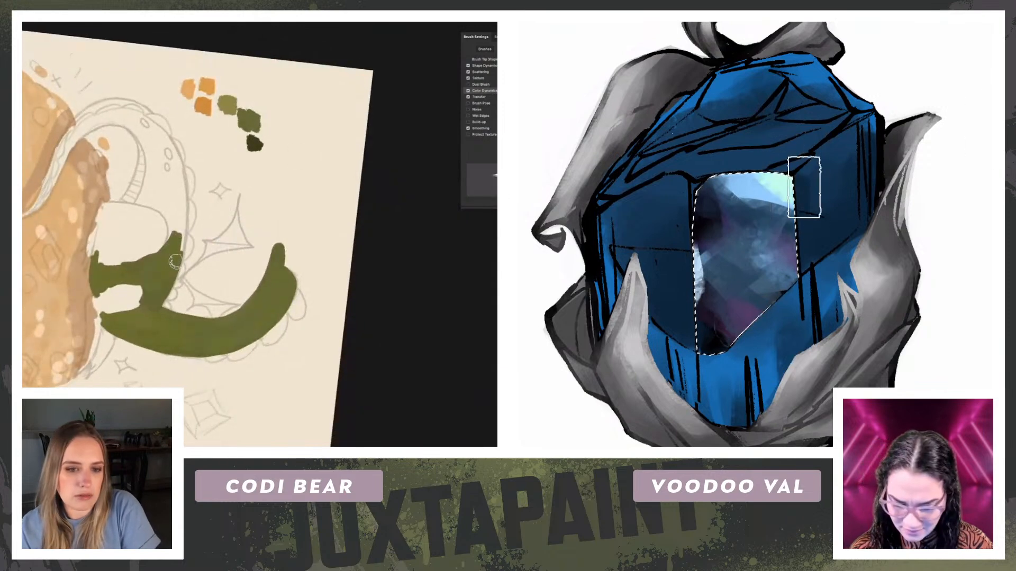
pyautogui.moveTo(184, 220)
pyautogui.mouseDown()
pyautogui.moveTo(174, 265)
pyautogui.moveTo(184, 200)
pyautogui.moveTo(181, 239)
pyautogui.moveTo(185, 215)
pyautogui.moveTo(172, 152)
pyautogui.moveTo(183, 182)
pyautogui.moveTo(157, 126)
pyautogui.mouseUp()
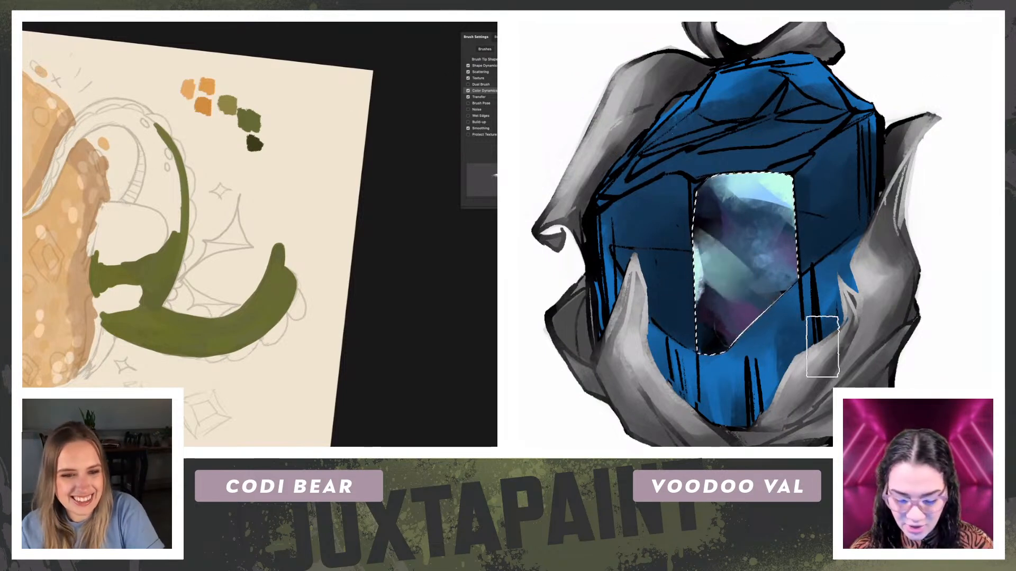
pyautogui.moveTo(136, 179); pyautogui.dragTo(125, 199)
# Step: Paint a diagonal mint band across the selected facet and start filling green around the dragon's hind leg
pyautogui.moveTo(670, 225); pyautogui.dragTo(828, 351)
pyautogui.hotkey('ctrl', 'z')
pyautogui.moveTo(664, 227); pyautogui.dragTo(867, 356)
pyautogui.moveTo(142, 192)
pyautogui.mouseDown()
pyautogui.moveTo(168, 238)
pyautogui.moveTo(172, 201)
pyautogui.mouseUp()
pyautogui.hotkey('ctrl', '+')
pyautogui.hotkey('ctrl', '+')
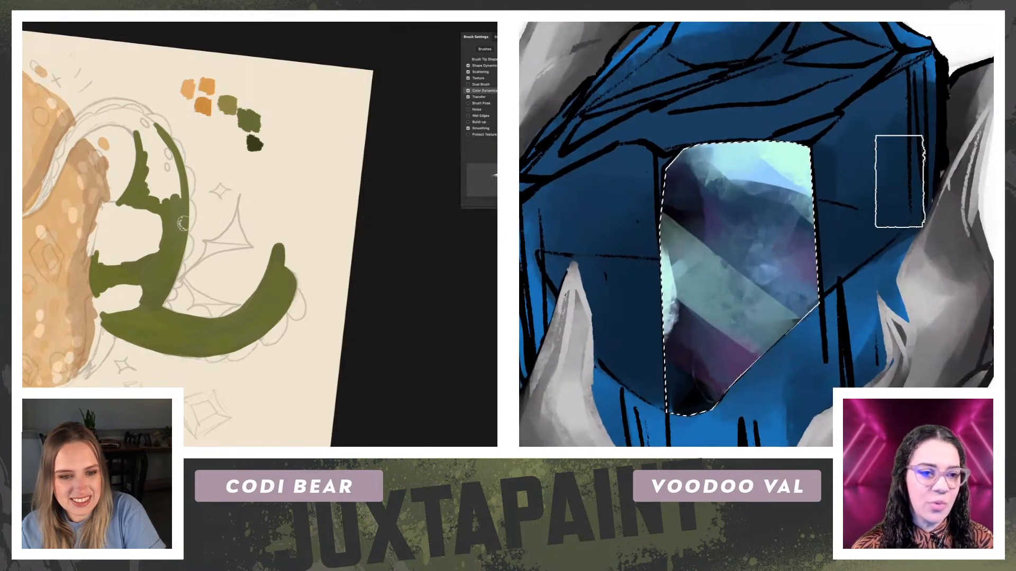
# Step: Fill the dragon's back and hindquarters with solid green around the unpainted hind leg
pyautogui.moveTo(166, 202)
pyautogui.mouseDown()
pyautogui.moveTo(143, 136)
pyautogui.moveTo(169, 200)
pyautogui.moveTo(179, 172)
pyautogui.moveTo(181, 183)
pyautogui.moveTo(153, 139)
pyautogui.moveTo(141, 150)
pyautogui.moveTo(180, 143)
pyautogui.moveTo(323, 198)
pyautogui.mouseUp()
pyautogui.press('r')
pyautogui.press('space')
pyautogui.moveTo(180, 182); pyautogui.dragTo(60, 256)
pyautogui.press('b')
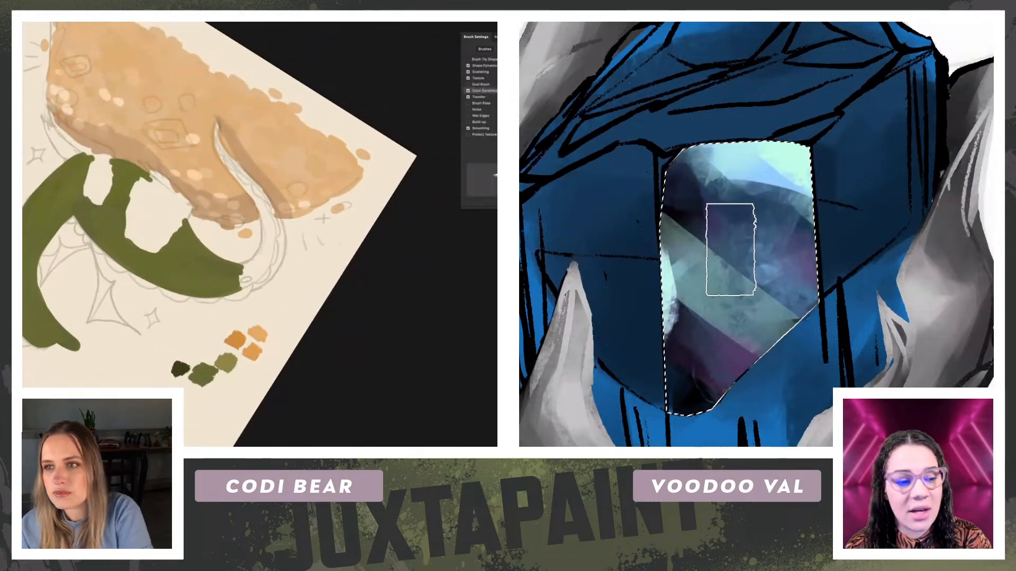
# Step: Extend the green from the dragon's hindquarters into the curved base of its tail
pyautogui.press('r')
pyautogui.moveTo(342, 95); pyautogui.dragTo(259, 59)
pyautogui.press('b')
pyautogui.moveTo(263, 252); pyautogui.dragTo(260, 256)
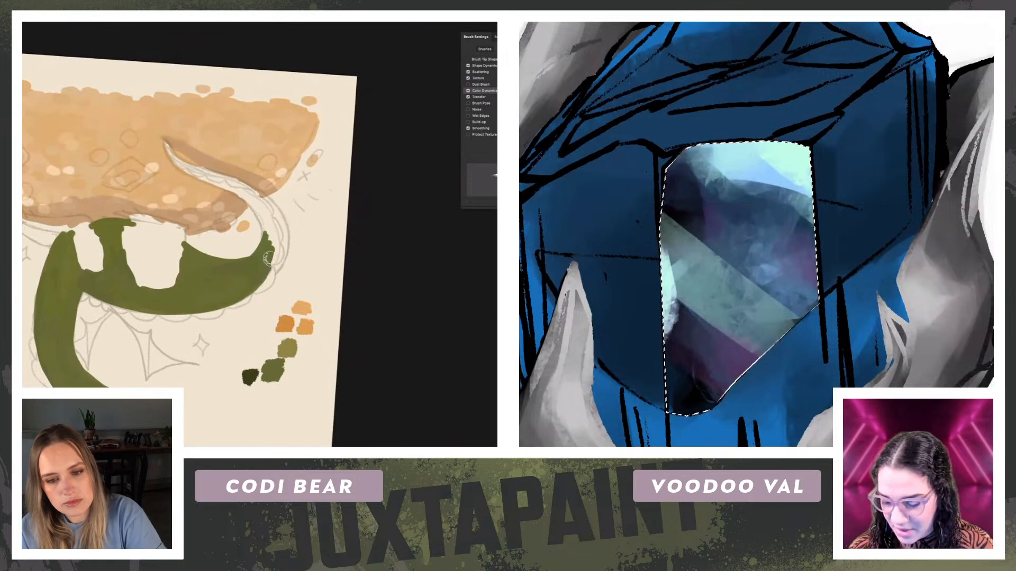
pyautogui.moveTo(272, 232); pyautogui.dragTo(263, 272)
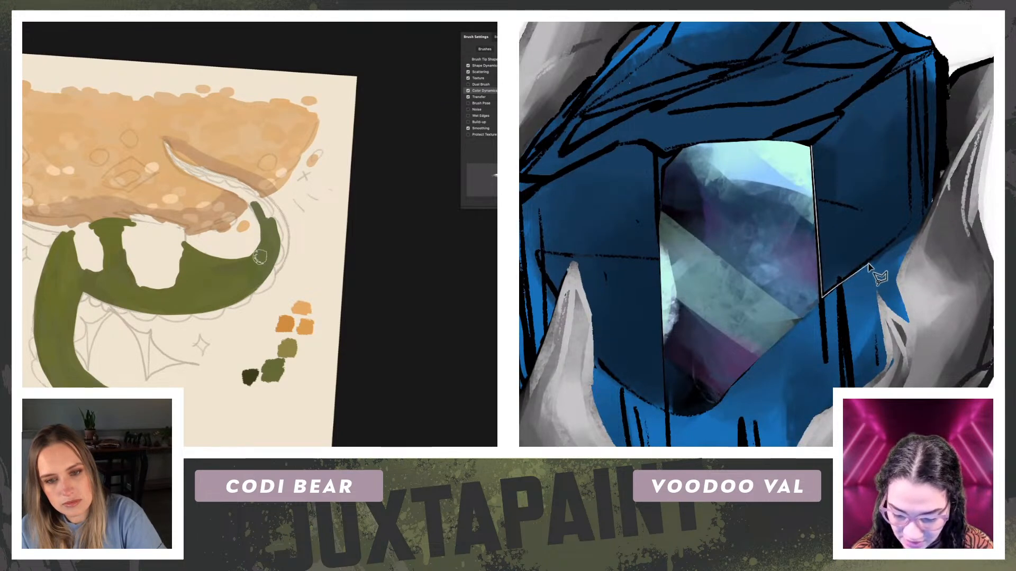
# Step: Select the main gem's right front facet with a polygonal lasso along its outline
pyautogui.click(915, 235)
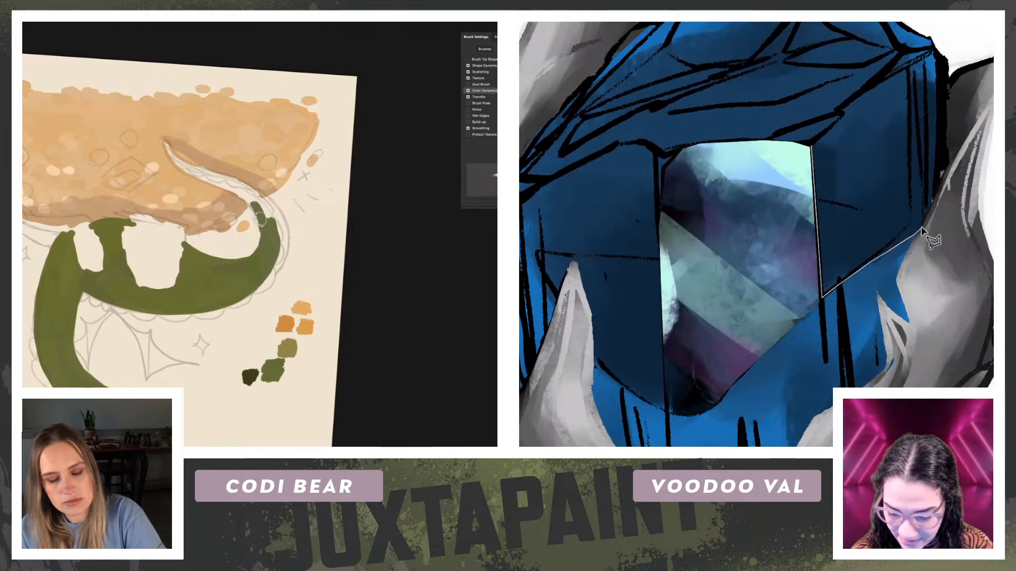
pyautogui.click(929, 218)
pyautogui.press('r')
pyautogui.moveTo(190, 165); pyautogui.dragTo(251, 158)
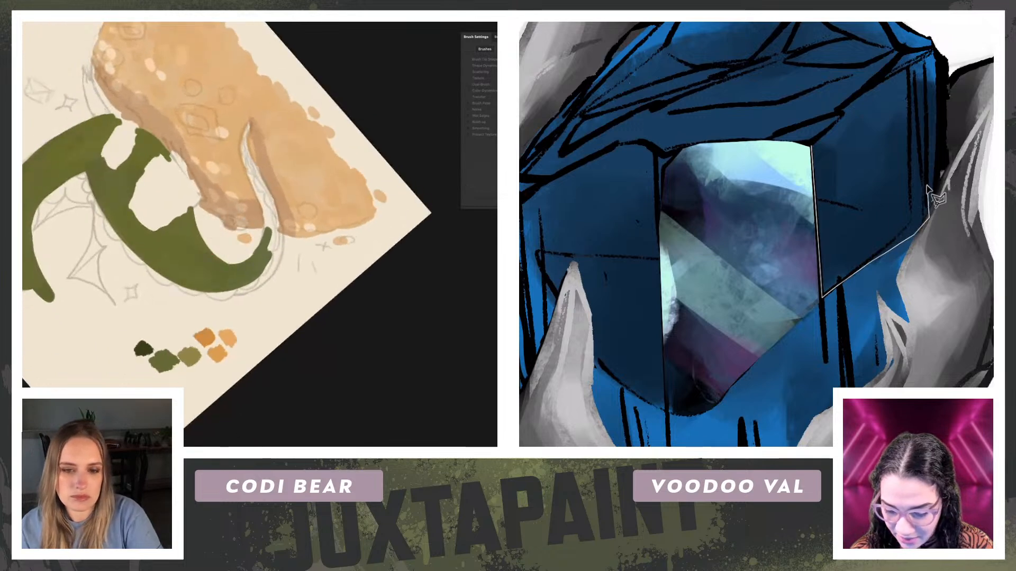
pyautogui.press('b')
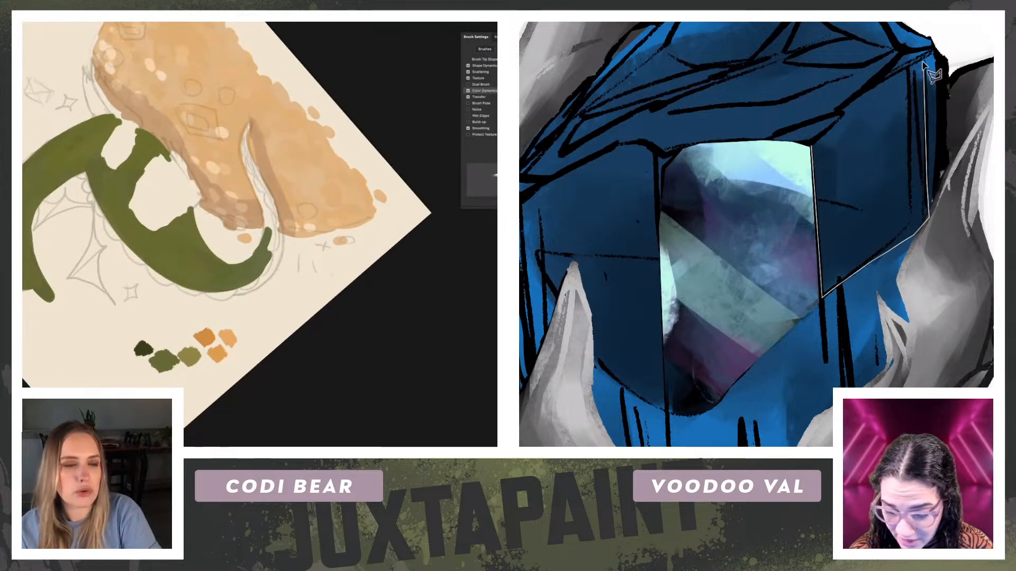
pyautogui.click(909, 68)
pyautogui.click(845, 106)
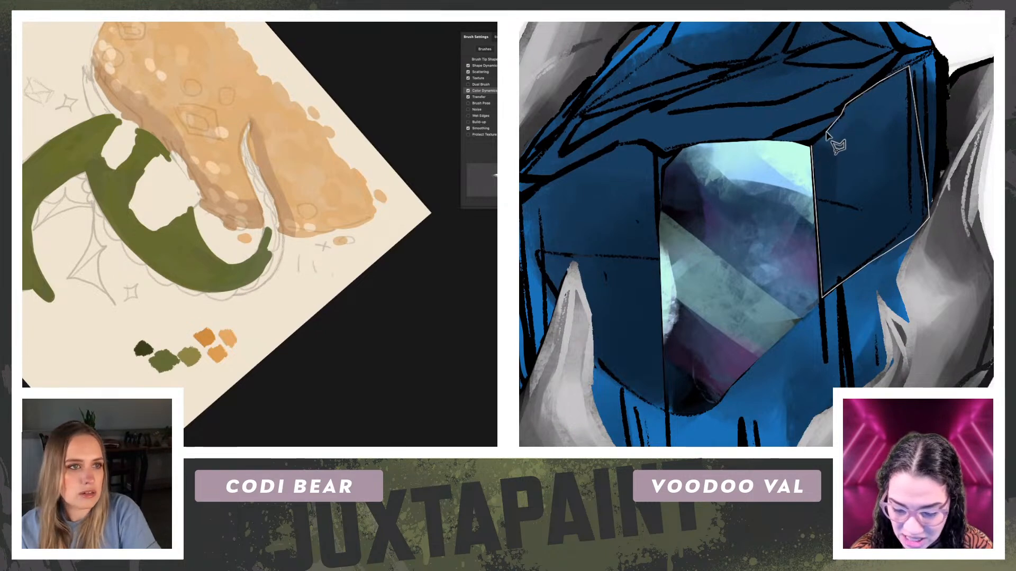
pyautogui.doubleClick(812, 148)
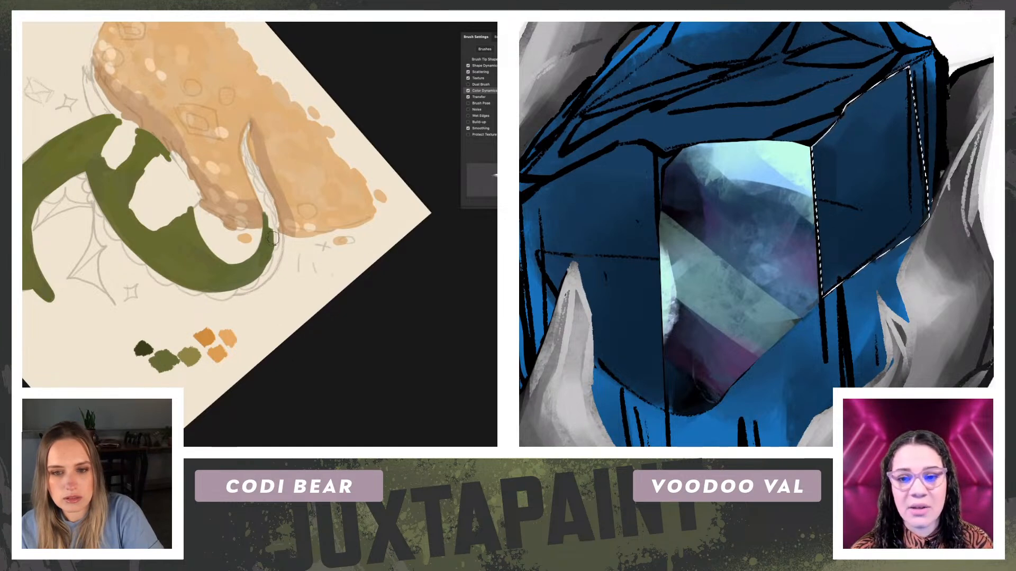
# Step: Paint slate and black base tones into the selected right facet and extend the green along the dragon's curled tail
pyautogui.press('r')
pyautogui.moveTo(164, 210); pyautogui.dragTo(165, 262)
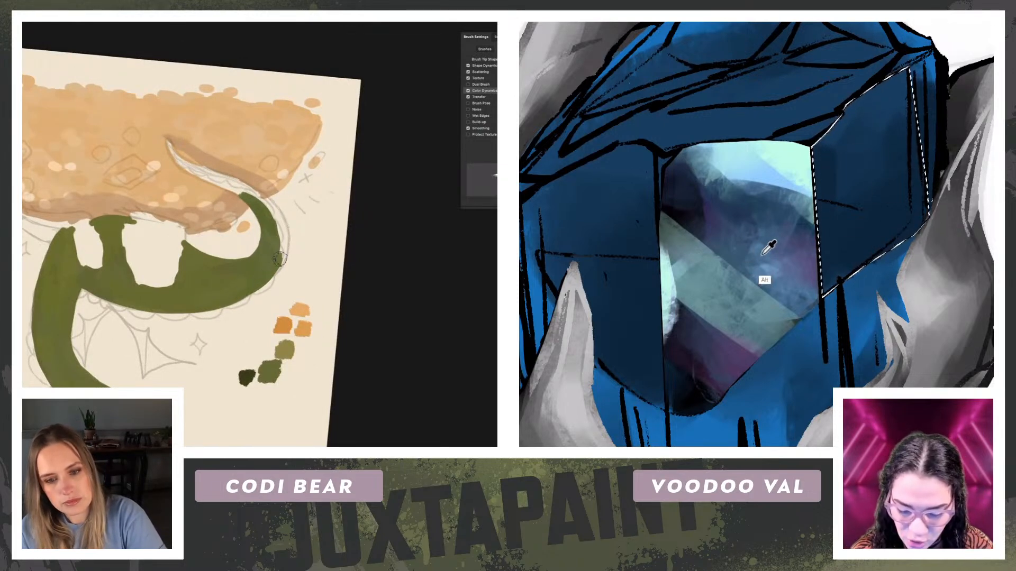
pyautogui.moveTo(873, 170); pyautogui.dragTo(902, 197)
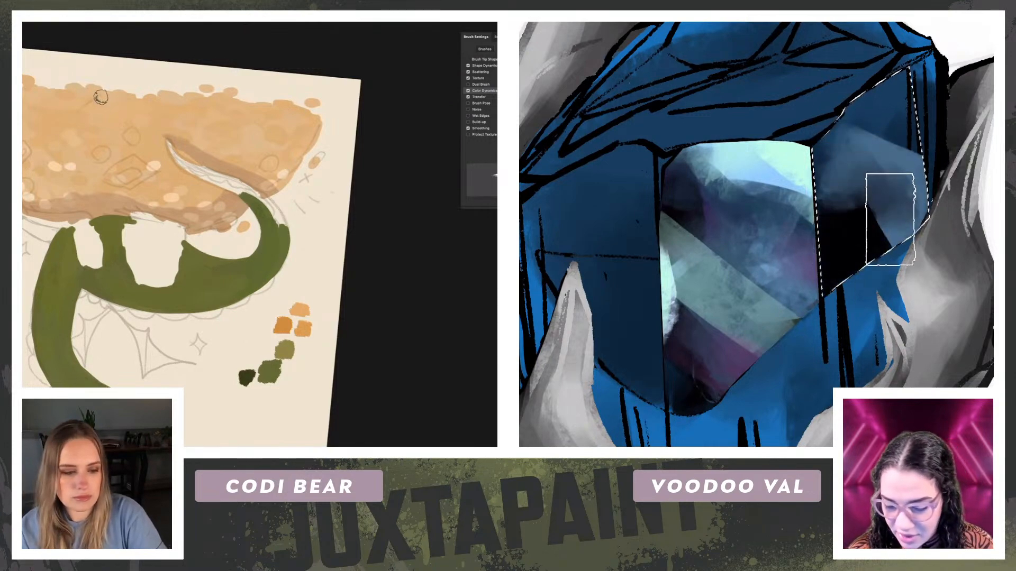
pyautogui.moveTo(876, 115); pyautogui.dragTo(902, 158)
pyautogui.press('r')
pyautogui.moveTo(270, 179)
pyautogui.mouseDown()
pyautogui.moveTo(297, 249)
pyautogui.moveTo(253, 287)
pyautogui.mouseUp()
pyautogui.moveTo(276, 244); pyautogui.dragTo(266, 272)
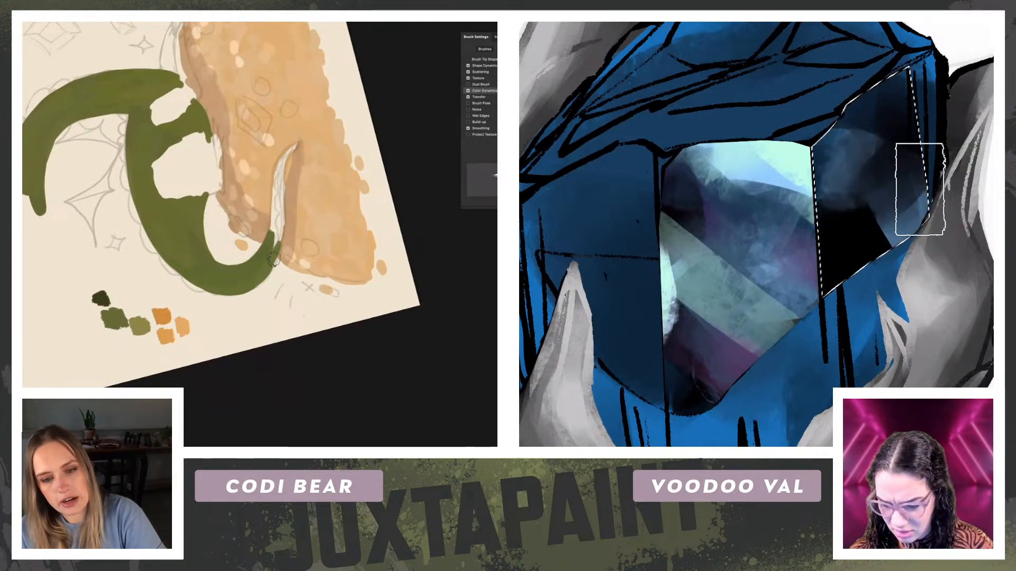
# Step: Add purple shading and a pale blue upper highlight to the right facet, and paint the dragon's narrowing tail green
pyautogui.moveTo(826, 207)
pyautogui.mouseDown()
pyautogui.moveTo(804, 245)
pyautogui.moveTo(848, 239)
pyautogui.mouseUp()
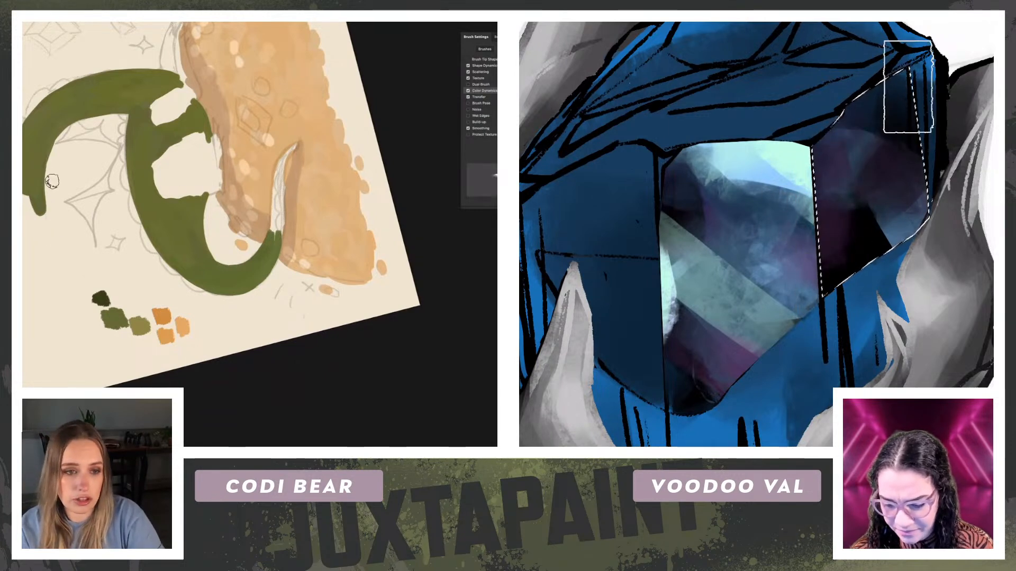
pyautogui.press('r')
pyautogui.moveTo(293, 194); pyautogui.dragTo(301, 218)
pyautogui.moveTo(834, 112); pyautogui.dragTo(921, 56)
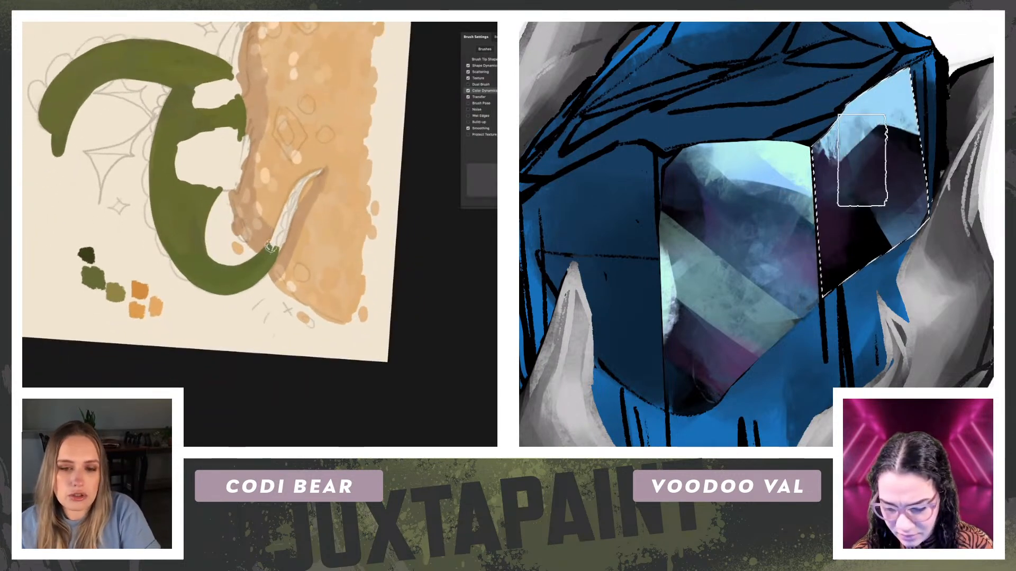
pyautogui.keyDown('alt'); pyautogui.click(835, 168); pyautogui.keyUp('alt')
pyautogui.moveTo(841, 183); pyautogui.dragTo(880, 186)
pyautogui.moveTo(268, 256); pyautogui.dragTo(281, 226)
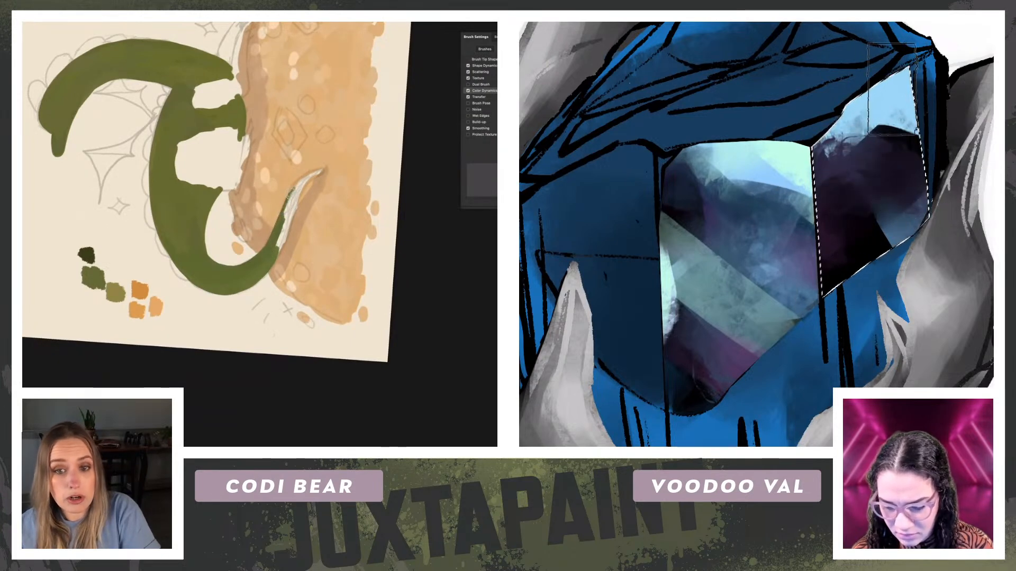
# Step: Paint mint highlights across the upper and lower corners of the selected right facet
pyautogui.moveTo(893, 89); pyautogui.dragTo(902, 83)
pyautogui.moveTo(896, 123); pyautogui.dragTo(872, 115)
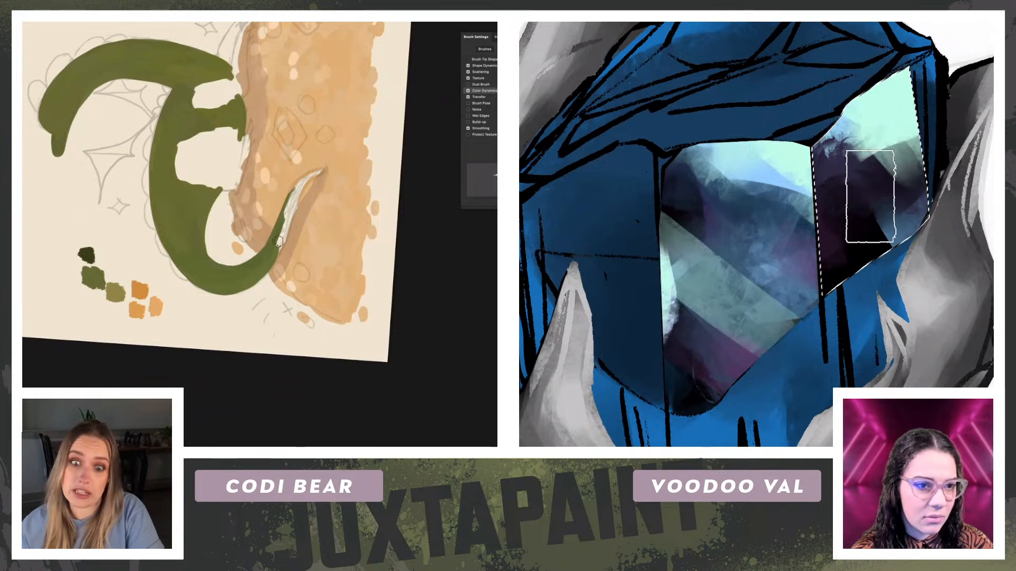
pyautogui.moveTo(901, 249)
pyautogui.mouseDown()
pyautogui.moveTo(887, 294)
pyautogui.moveTo(975, 166)
pyautogui.mouseUp()
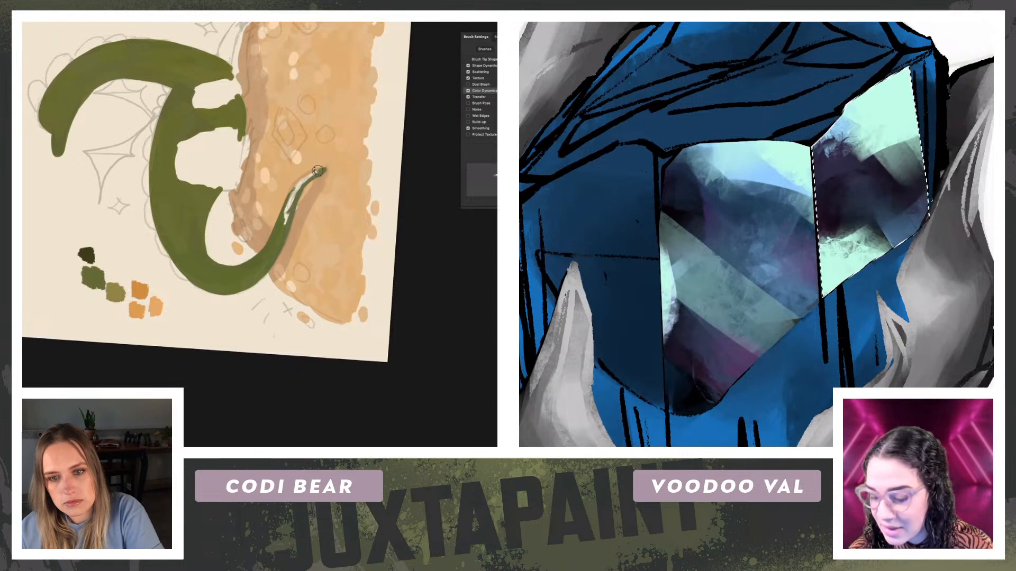
# Step: Fill the remaining gaps near the dragon's tail tip with green
pyautogui.press('l')
pyautogui.moveTo(60, 224); pyautogui.dragTo(346, 112)
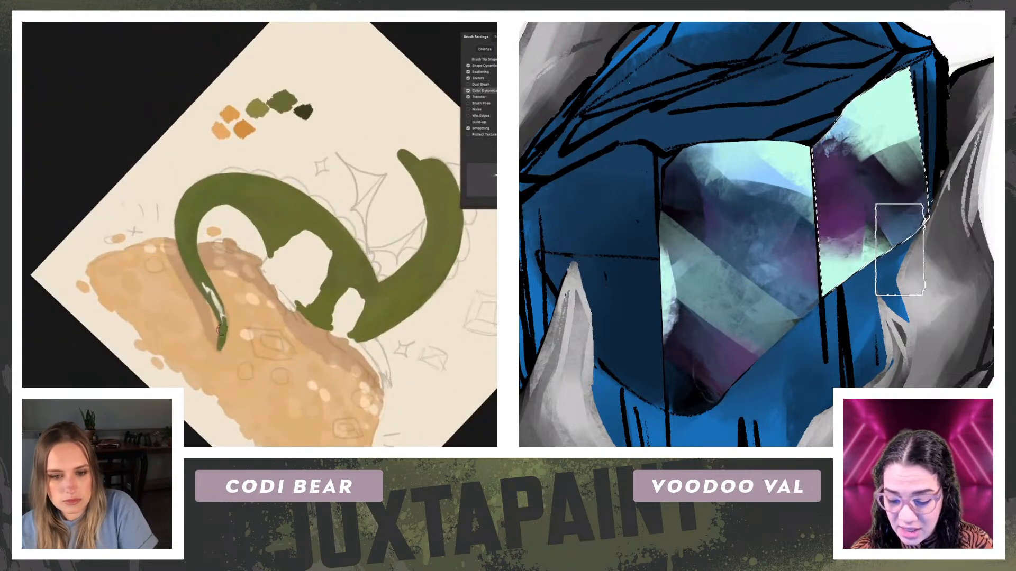
pyautogui.moveTo(217, 300); pyautogui.dragTo(222, 325)
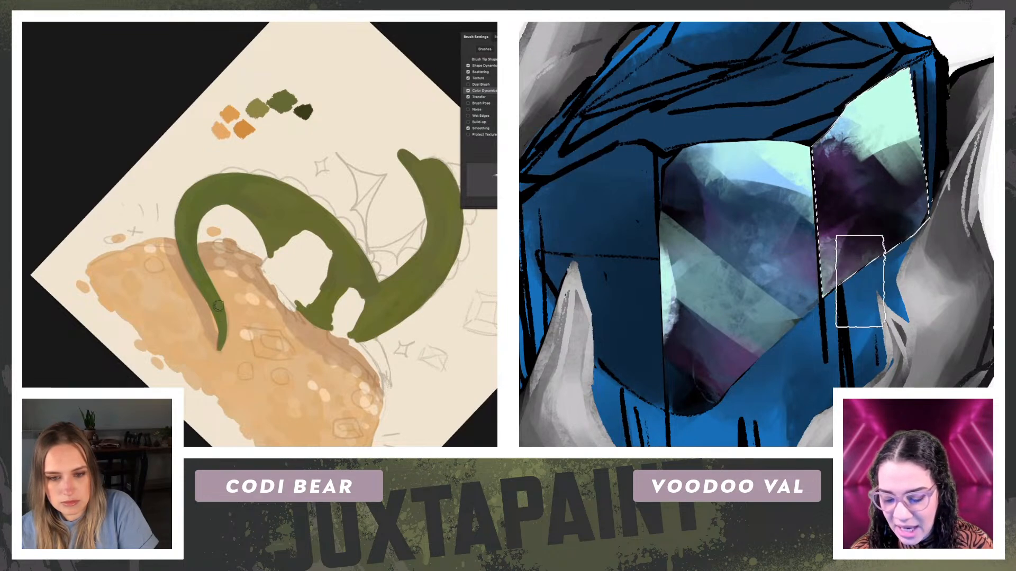
pyautogui.press('r')
pyautogui.moveTo(44, 178); pyautogui.dragTo(22, 352)
pyautogui.press('r')
# Step: Blend sampled purple and pale blue tones where the mint highlight meets the dark middle of the right facet
pyautogui.moveTo(896, 125); pyautogui.dragTo(875, 134)
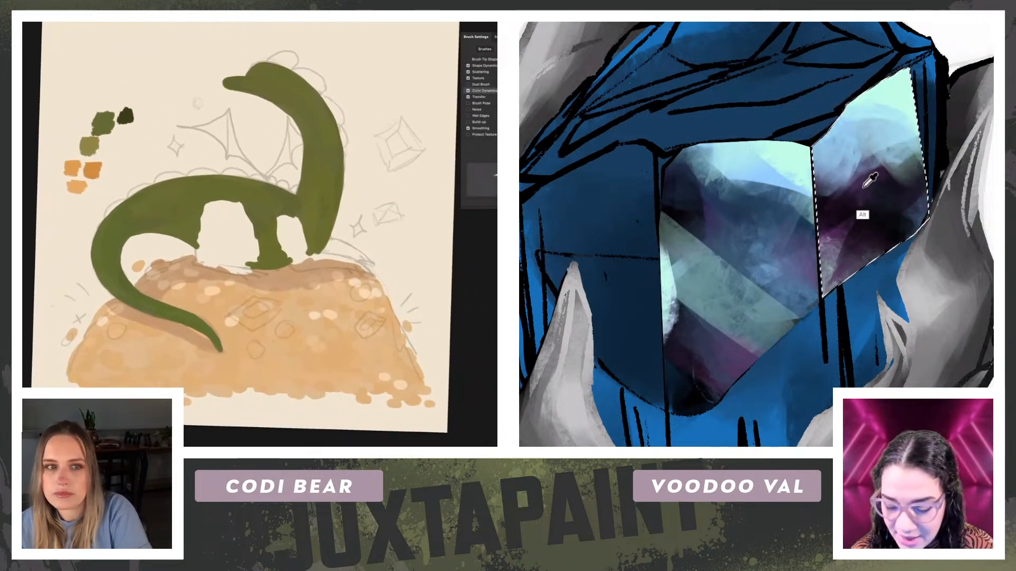
pyautogui.moveTo(855, 192)
pyautogui.mouseDown()
pyautogui.moveTo(935, 161)
pyautogui.moveTo(855, 190)
pyautogui.mouseUp()
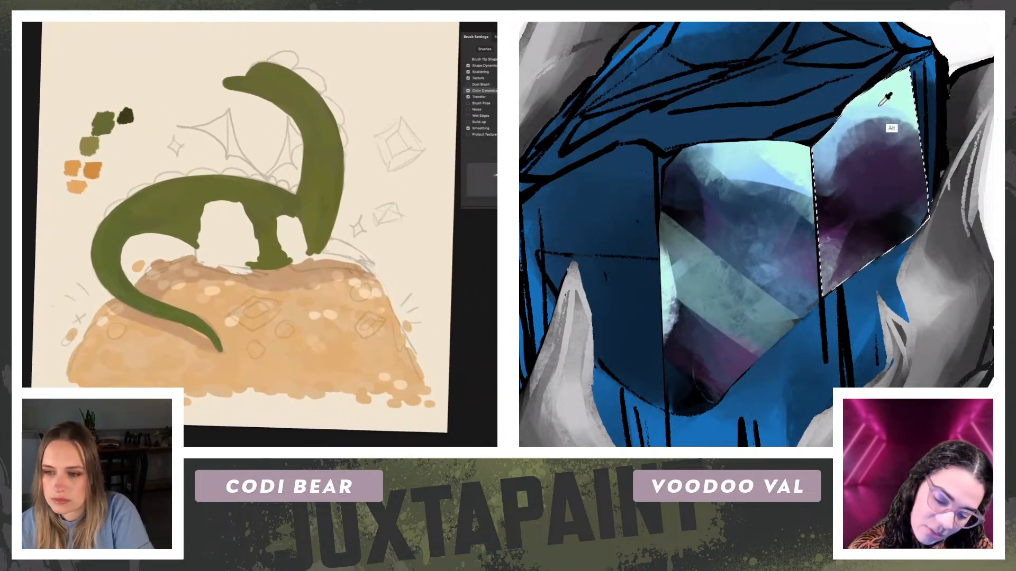
pyautogui.keyDown('alt'); pyautogui.click(847, 152); pyautogui.keyUp('alt')
pyautogui.moveTo(854, 133)
pyautogui.mouseDown()
pyautogui.moveTo(810, 201)
pyautogui.moveTo(817, 183)
pyautogui.mouseUp()
# Step: Outline the dragon's arched hind leg in dark green while brushing deeper purple across the right facet
pyautogui.moveTo(200, 234)
pyautogui.mouseDown()
pyautogui.moveTo(201, 255)
pyautogui.moveTo(200, 238)
pyautogui.mouseUp()
pyautogui.keyDown('alt'); pyautogui.click(875, 231); pyautogui.keyUp('alt')
pyautogui.moveTo(841, 209); pyautogui.dragTo(823, 195)
pyautogui.moveTo(200, 238); pyautogui.dragTo(201, 212)
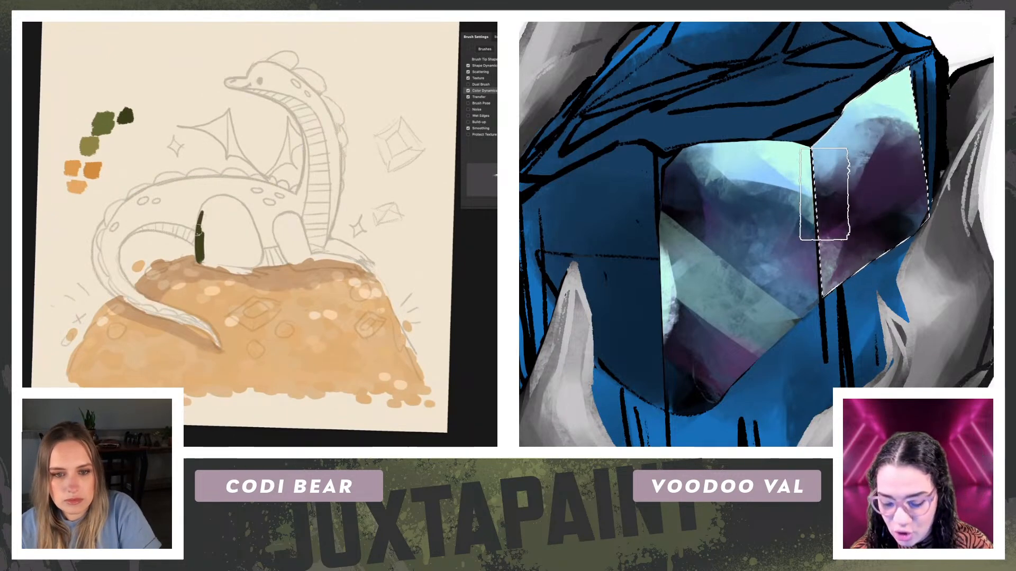
pyautogui.moveTo(823, 196)
pyautogui.mouseDown()
pyautogui.moveTo(873, 210)
pyautogui.moveTo(829, 188)
pyautogui.mouseUp()
pyautogui.moveTo(201, 213); pyautogui.dragTo(204, 202)
pyautogui.moveTo(828, 187); pyautogui.dragTo(865, 209)
pyautogui.moveTo(205, 202); pyautogui.dragTo(210, 201)
pyautogui.moveTo(865, 209)
pyautogui.mouseDown()
pyautogui.moveTo(898, 112)
pyautogui.moveTo(859, 159)
pyautogui.mouseUp()
pyautogui.moveTo(210, 201); pyautogui.dragTo(231, 196)
pyautogui.moveTo(859, 158); pyautogui.dragTo(870, 237)
pyautogui.moveTo(232, 196); pyautogui.dragTo(253, 228)
pyautogui.moveTo(871, 237); pyautogui.dragTo(858, 249)
pyautogui.moveTo(253, 228)
pyautogui.mouseDown()
pyautogui.moveTo(242, 249)
pyautogui.moveTo(247, 233)
pyautogui.mouseUp()
# Step: Fill the upper hind leg with dark green and cover the right facet with blended muted slate and purple
pyautogui.keyDown('alt'); pyautogui.click(725, 248); pyautogui.keyUp('alt')
pyautogui.moveTo(907, 153)
pyautogui.mouseDown()
pyautogui.moveTo(911, 122)
pyautogui.moveTo(870, 228)
pyautogui.mouseUp()
pyautogui.moveTo(248, 233); pyautogui.dragTo(237, 207)
pyautogui.moveTo(870, 228); pyautogui.dragTo(888, 221)
pyautogui.moveTo(237, 208); pyautogui.dragTo(211, 208)
pyautogui.moveTo(887, 220)
pyautogui.mouseDown()
pyautogui.moveTo(921, 142)
pyautogui.moveTo(877, 182)
pyautogui.moveTo(899, 209)
pyautogui.mouseUp()
pyautogui.keyDown('alt'); pyautogui.click(734, 237); pyautogui.keyUp('alt')
pyautogui.moveTo(218, 212)
pyautogui.mouseDown()
pyautogui.moveTo(207, 244)
pyautogui.moveTo(237, 250)
pyautogui.moveTo(223, 215)
pyautogui.moveTo(224, 236)
pyautogui.moveTo(213, 238)
pyautogui.mouseUp()
pyautogui.keyDown('alt'); pyautogui.click(694, 368); pyautogui.keyUp('alt')
pyautogui.moveTo(881, 233); pyautogui.dragTo(894, 235)
pyautogui.moveTo(214, 238); pyautogui.dragTo(218, 218)
pyautogui.moveTo(894, 234)
pyautogui.mouseDown()
pyautogui.moveTo(849, 261)
pyautogui.moveTo(815, 188)
pyautogui.moveTo(877, 158)
pyautogui.moveTo(860, 193)
pyautogui.mouseUp()
pyautogui.moveTo(805, 293)
pyautogui.mouseDown()
pyautogui.moveTo(826, 269)
pyautogui.moveTo(862, 279)
pyautogui.mouseUp()
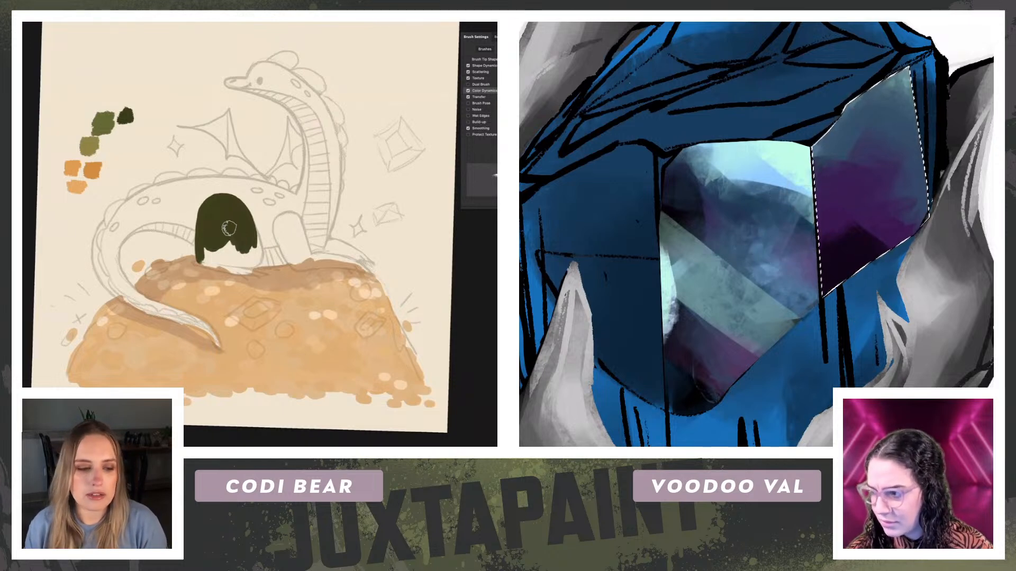
# Step: Deepen the right facet with dark purple and add a sampled plum tint along its lower part
pyautogui.moveTo(853, 223)
pyautogui.mouseDown()
pyautogui.moveTo(846, 201)
pyautogui.moveTo(863, 252)
pyautogui.moveTo(914, 191)
pyautogui.mouseUp()
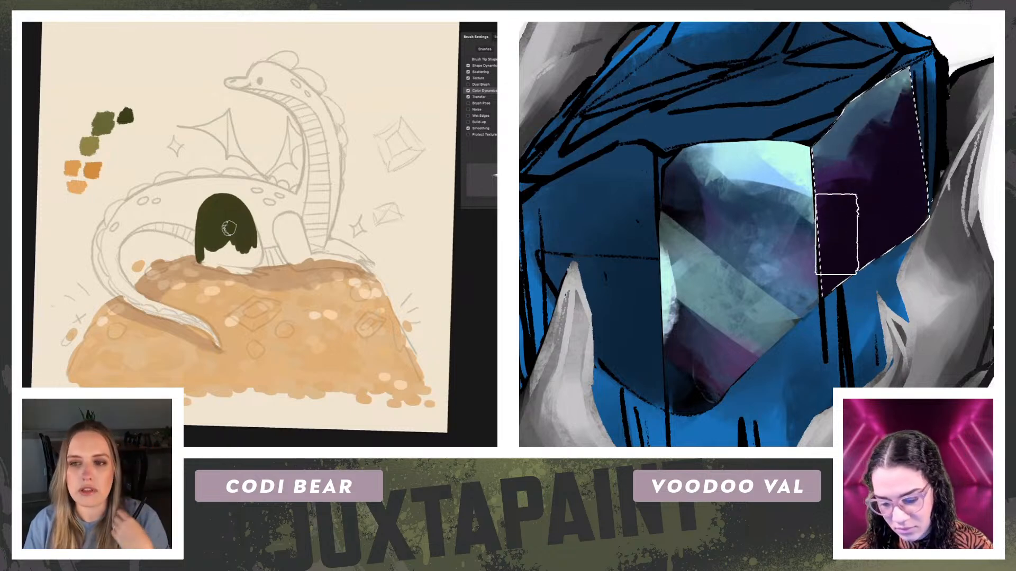
pyautogui.keyDown('alt'); pyautogui.click(737, 355); pyautogui.keyUp('alt')
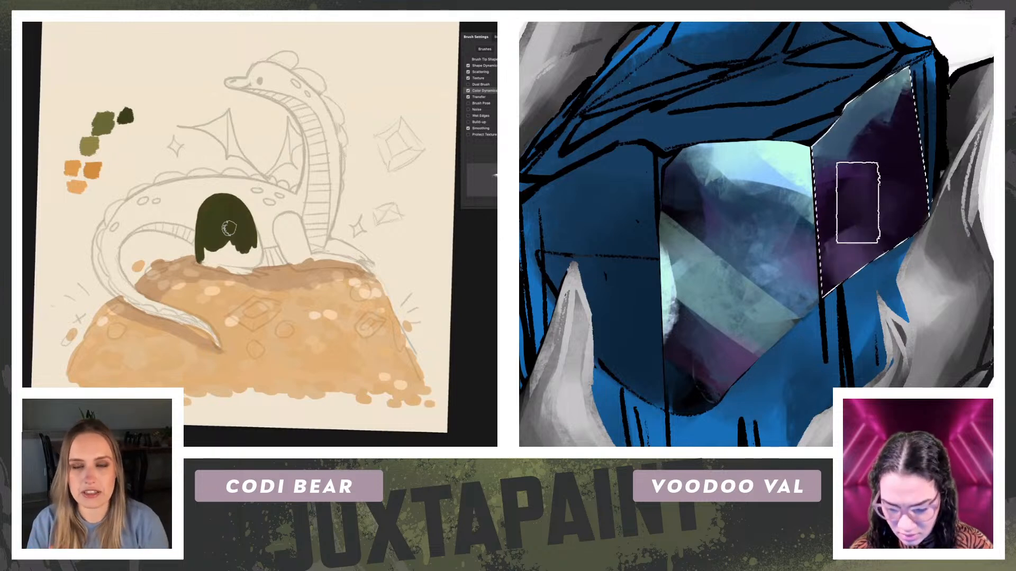
pyautogui.hotkey('ctrl', '-')
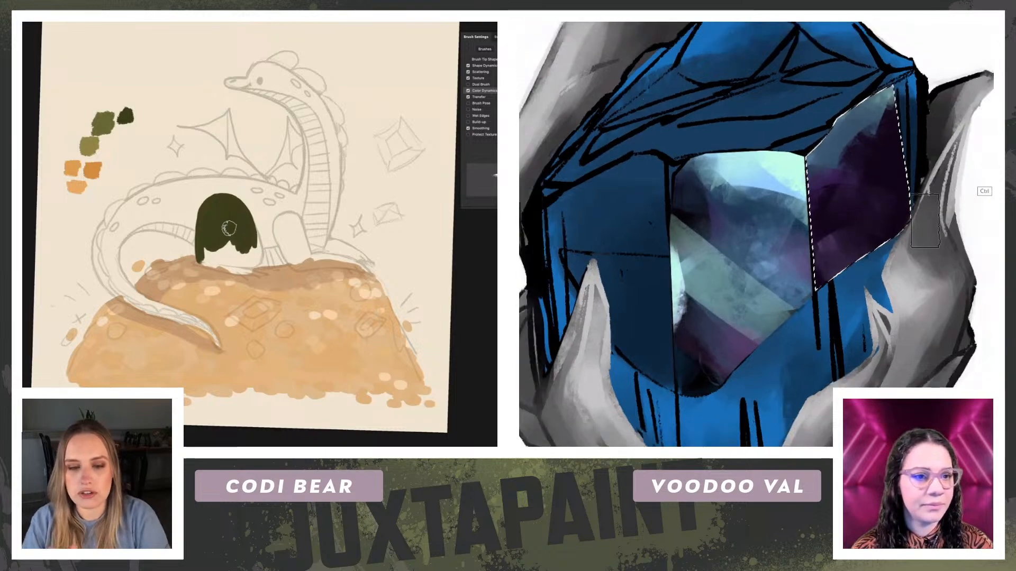
# Step: Outline the dragon's hind foot in dark green and lasso the narrow sliver facet beside the gem's right facet
pyautogui.moveTo(202, 280); pyautogui.dragTo(257, 280)
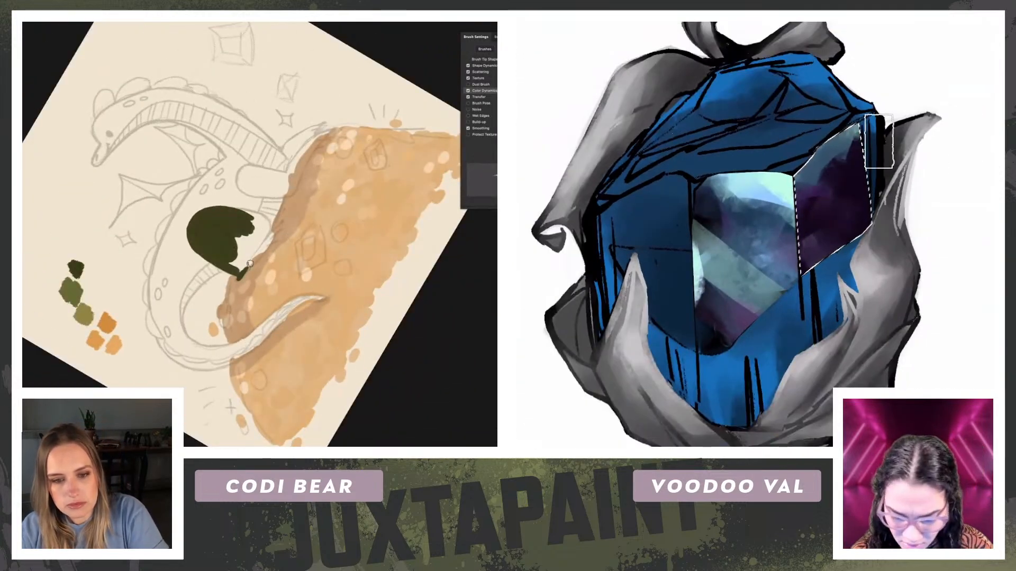
pyautogui.moveTo(258, 258); pyautogui.dragTo(275, 234)
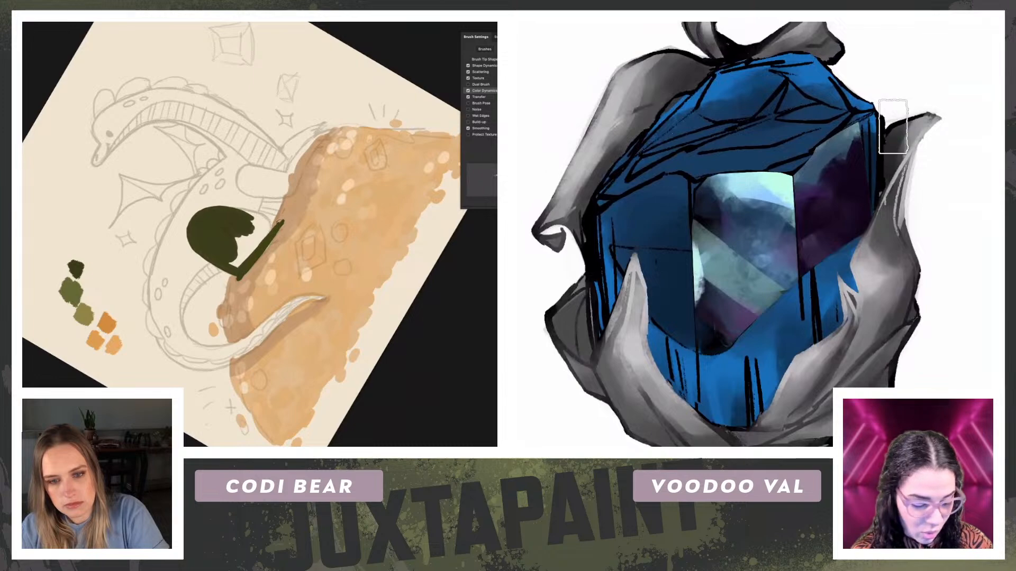
pyautogui.click(857, 123)
pyautogui.press('r')
pyautogui.moveTo(147, 231)
pyautogui.mouseDown()
pyautogui.moveTo(161, 188)
pyautogui.moveTo(217, 152)
pyautogui.mouseUp()
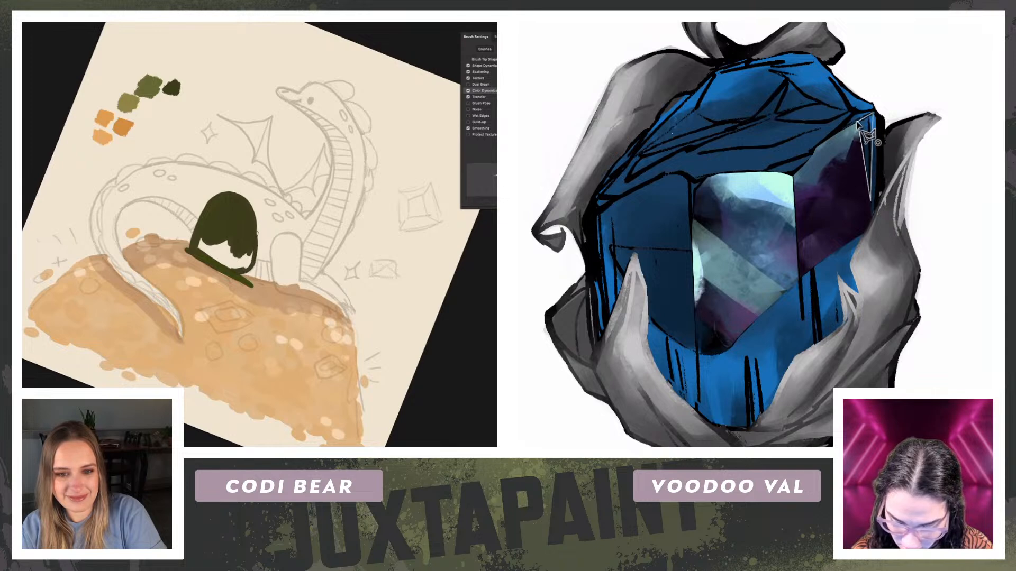
pyautogui.press('r')
pyautogui.moveTo(131, 163); pyautogui.dragTo(165, 135)
pyautogui.press('b')
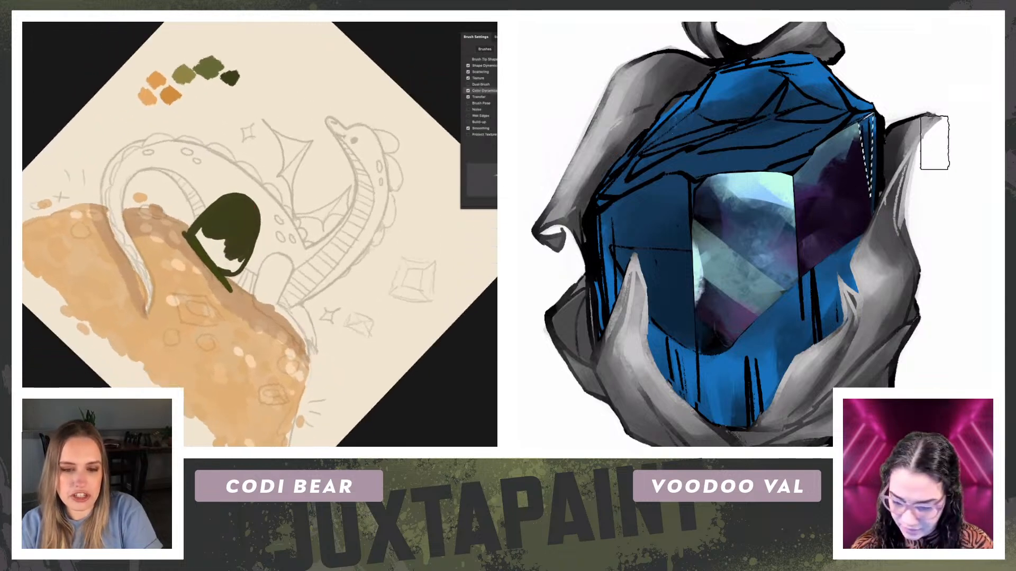
# Step: Paint the selected sliver facet with sampled black, followed by sampled blue and mint reflections
pyautogui.keyDown('alt'); pyautogui.click(709, 341); pyautogui.keyUp('alt')
pyautogui.moveTo(868, 114); pyautogui.dragTo(881, 274)
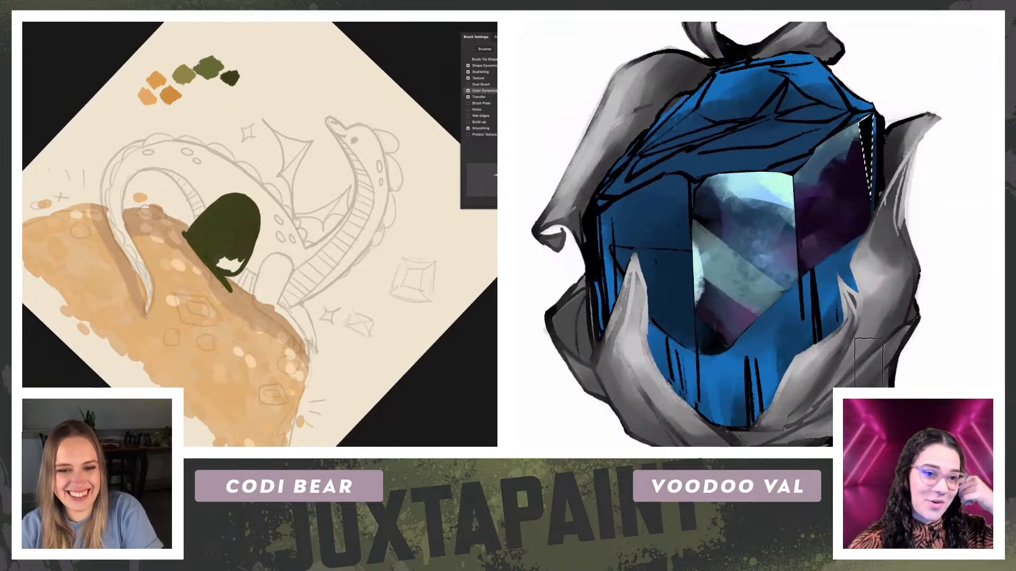
pyautogui.keyDown('alt'); pyautogui.click(752, 226); pyautogui.keyUp('alt')
pyautogui.moveTo(885, 142); pyautogui.dragTo(870, 178)
pyautogui.keyDown('alt'); pyautogui.click(759, 192); pyautogui.keyUp('alt')
pyautogui.moveTo(883, 113); pyautogui.dragTo(865, 132)
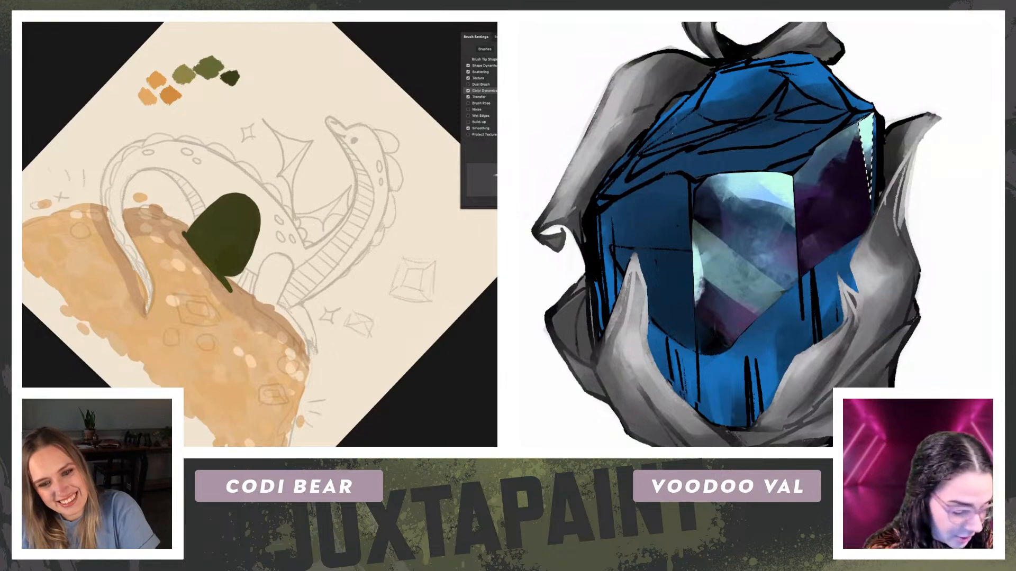
# Step: Clear the sliver selection and fill the dragon's upper front leg with dark green
pyautogui.hotkey('ctrl', '+')
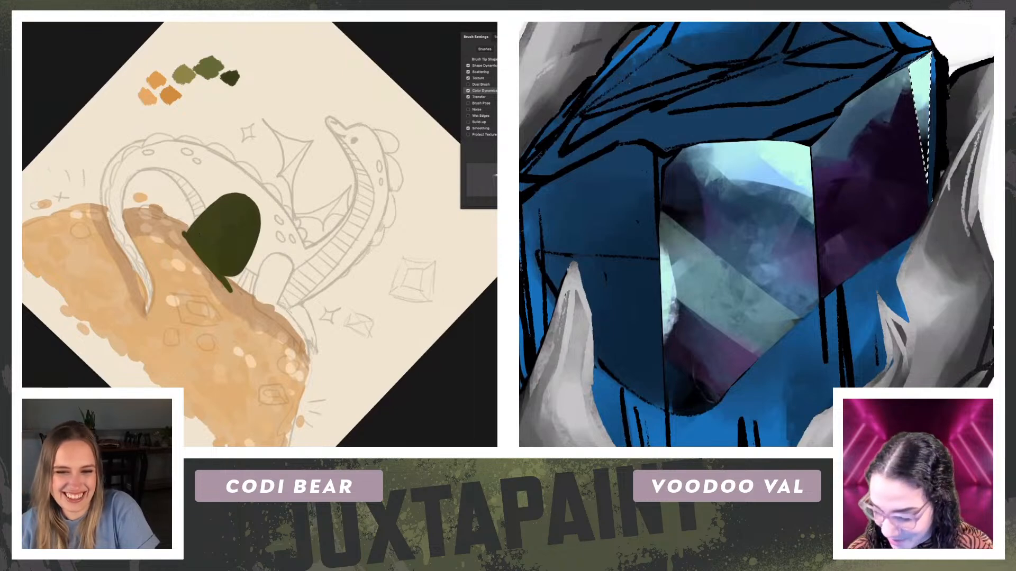
pyautogui.press('r')
pyautogui.moveTo(64, 183); pyautogui.dragTo(58, 238)
pyautogui.moveTo(278, 289)
pyautogui.mouseDown()
pyautogui.moveTo(275, 240)
pyautogui.moveTo(294, 237)
pyautogui.moveTo(305, 270)
pyautogui.moveTo(299, 291)
pyautogui.moveTo(288, 241)
pyautogui.mouseUp()
pyautogui.hotkey('ctrl', 'd')
pyautogui.moveTo(780, 222); pyautogui.dragTo(960, 157)
pyautogui.moveTo(288, 241); pyautogui.dragTo(279, 263)
pyautogui.moveTo(961, 157); pyautogui.dragTo(958, 155)
pyautogui.moveTo(279, 263); pyautogui.dragTo(292, 289)
# Step: Trace the main gem's left front facet with a polygonal lasso and outline the dragon's front foot in dark green
pyautogui.press('l')
pyautogui.click(819, 73)
pyautogui.click(834, 86)
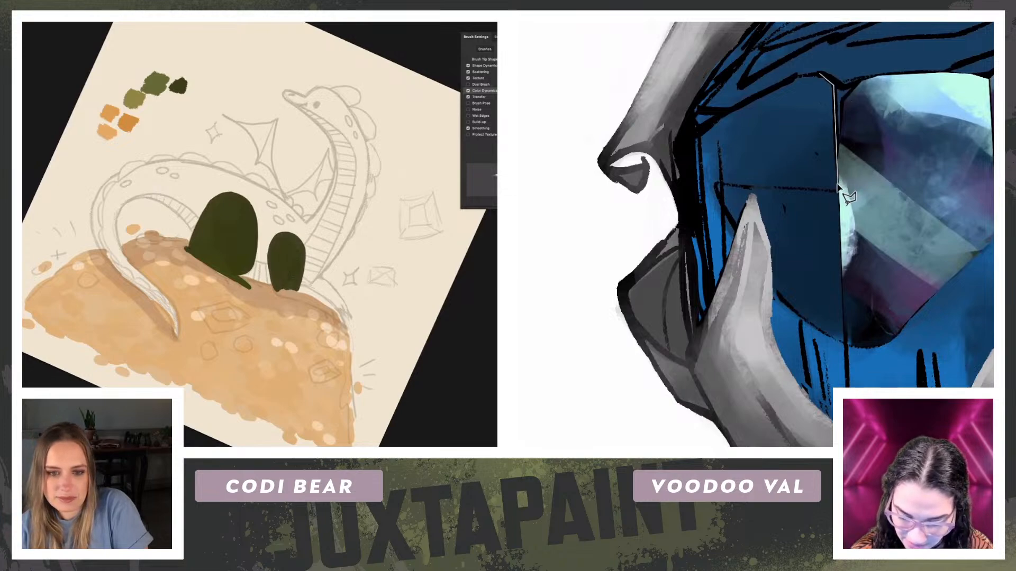
pyautogui.press('r')
pyautogui.moveTo(25, 276); pyautogui.dragTo(272, 434)
pyautogui.click(845, 343)
pyautogui.moveTo(279, 183)
pyautogui.mouseDown()
pyautogui.moveTo(244, 261)
pyautogui.moveTo(289, 194)
pyautogui.mouseUp()
pyautogui.click(811, 325)
pyautogui.click(767, 288)
pyautogui.click(736, 235)
pyautogui.click(710, 176)
pyautogui.click(707, 124)
pyautogui.click(716, 115)
# Step: Fill the dragon's lower front leg and foot with dark green down to the coin pile
pyautogui.moveTo(251, 223); pyautogui.dragTo(243, 241)
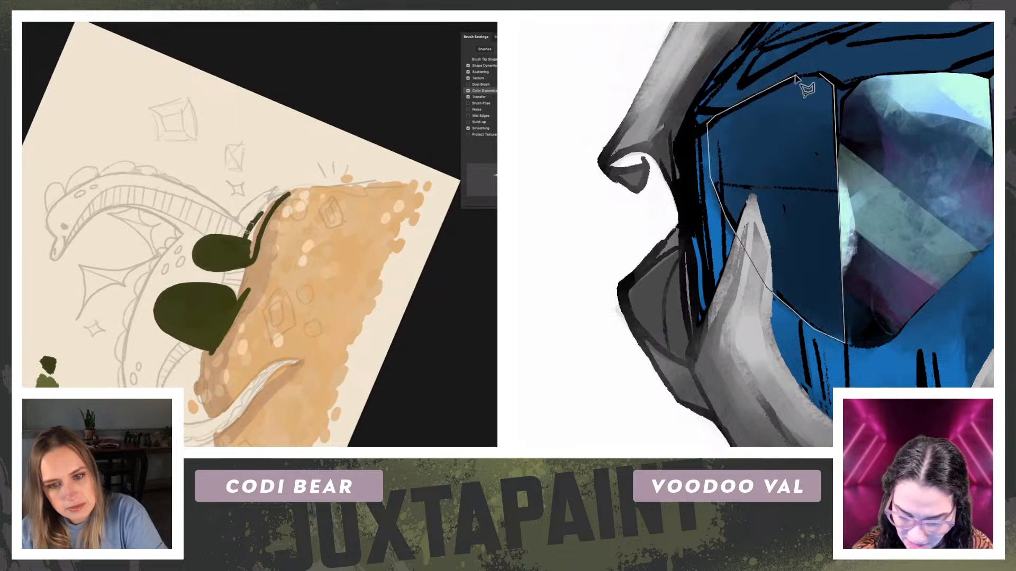
pyautogui.moveTo(272, 204)
pyautogui.mouseDown()
pyautogui.moveTo(286, 195)
pyautogui.moveTo(253, 226)
pyautogui.moveTo(247, 256)
pyautogui.mouseUp()
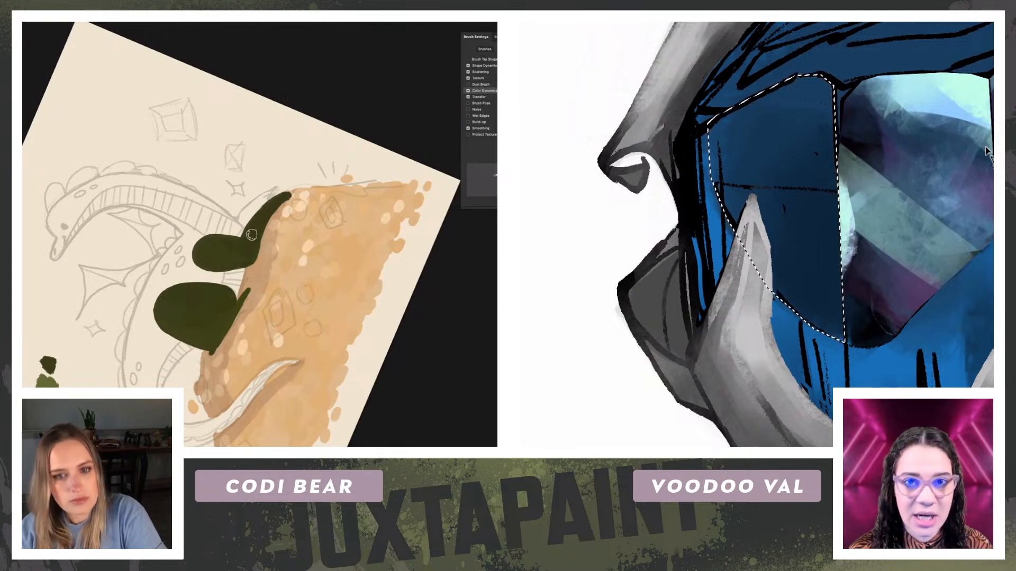
pyautogui.press('Escape')
pyautogui.moveTo(55, 258); pyautogui.dragTo(187, 55)
pyautogui.press('r')
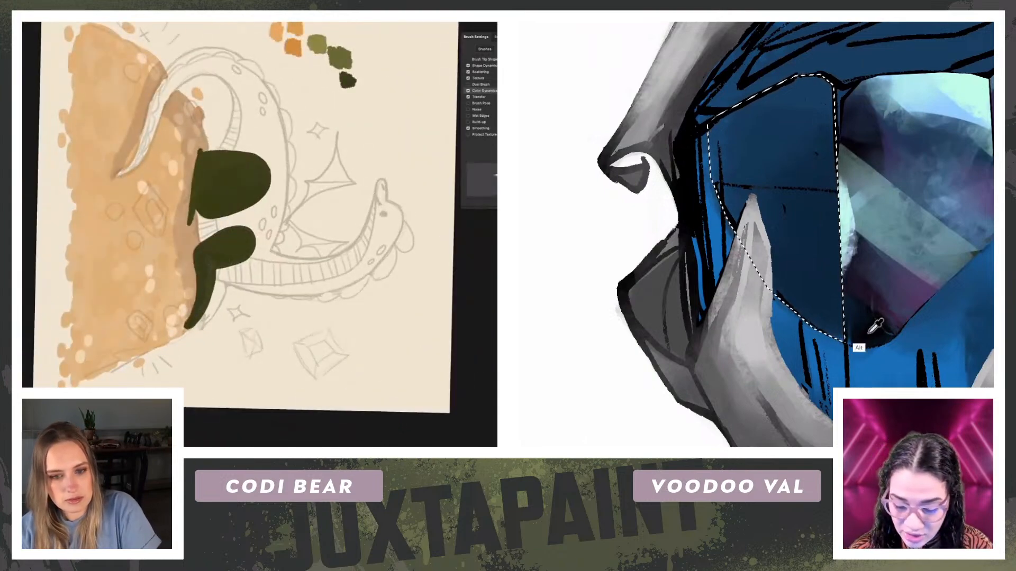
# Step: Shade the selected left facet in black and slate, with misty pale blue reflections at its upper and lower ends
pyautogui.moveTo(808, 198)
pyautogui.mouseDown()
pyautogui.moveTo(747, 159)
pyautogui.moveTo(734, 176)
pyautogui.moveTo(732, 151)
pyautogui.moveTo(771, 224)
pyautogui.mouseUp()
pyautogui.press('Escape')
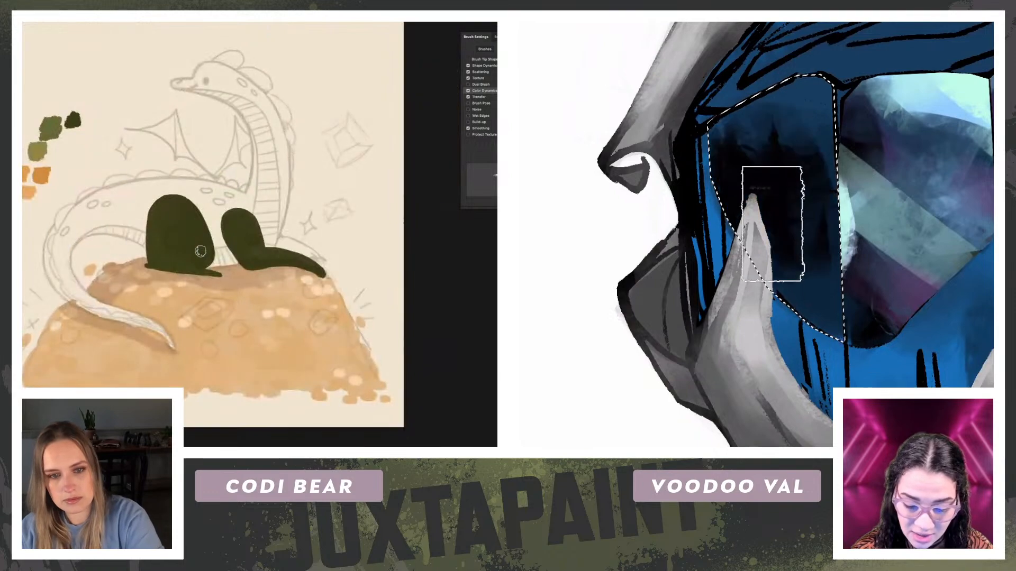
pyautogui.moveTo(796, 289); pyautogui.dragTo(752, 358)
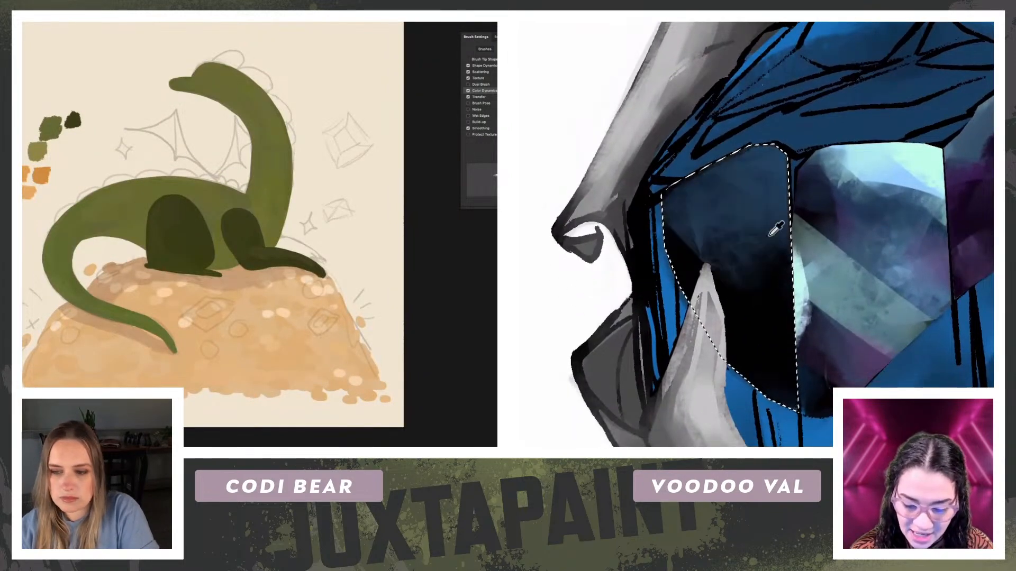
pyautogui.click(890, 154)
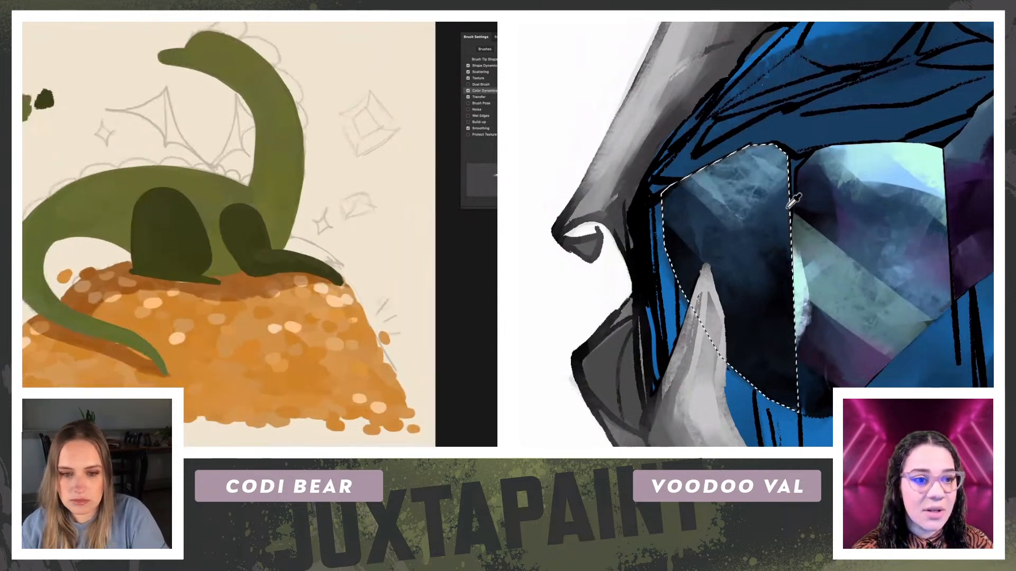
pyautogui.moveTo(788, 331); pyautogui.dragTo(743, 365)
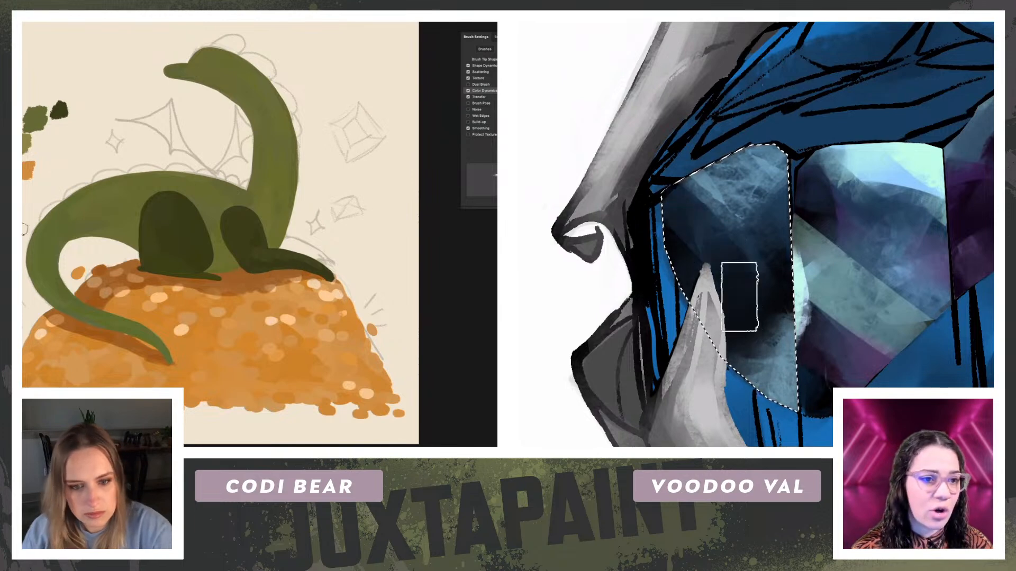
# Step: Brush purple reflections into the outer side of the selected left facet
pyautogui.scroll(-3, 224, 228)
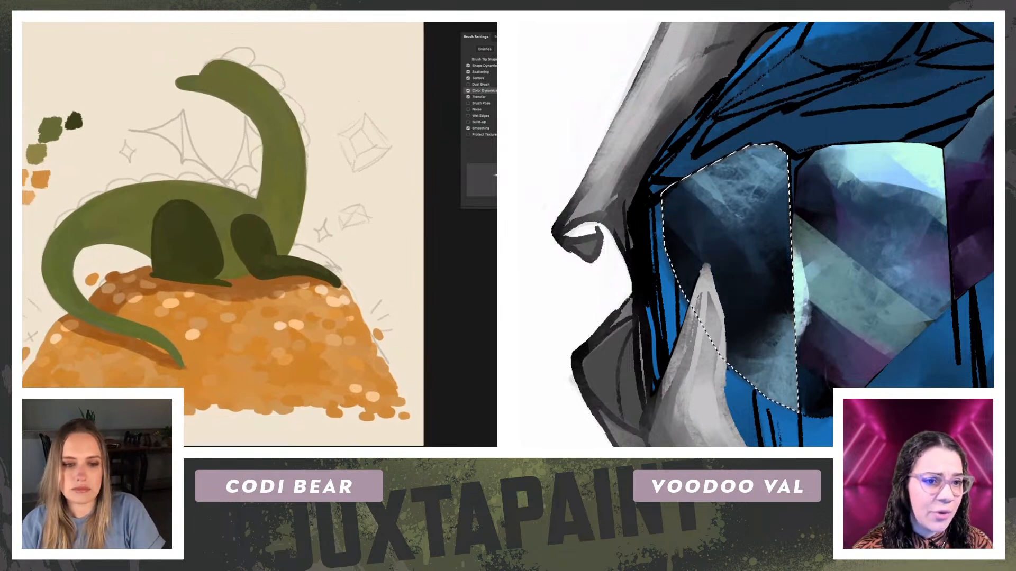
pyautogui.scroll(2, 230, 235)
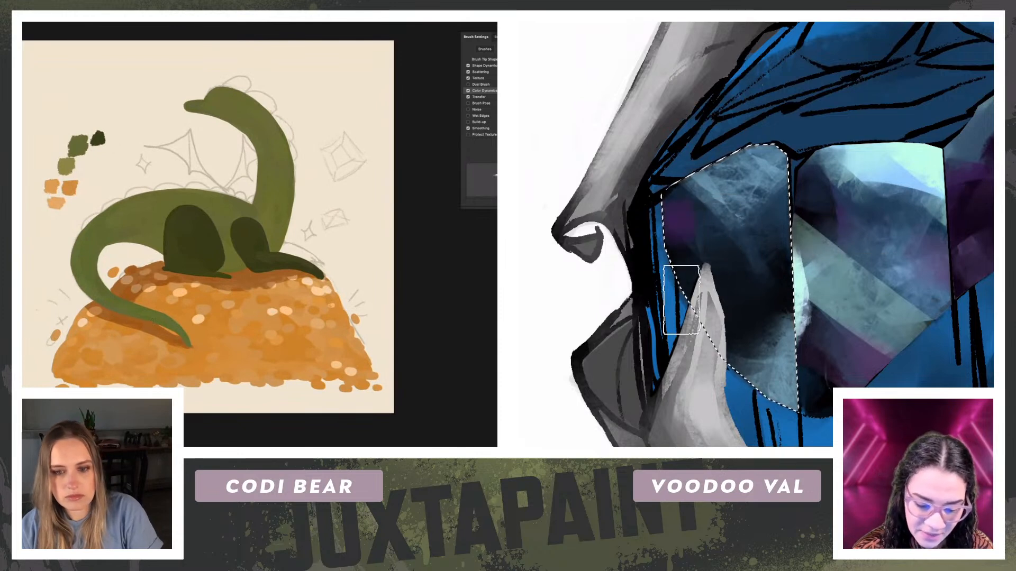
pyautogui.moveTo(712, 252); pyautogui.dragTo(728, 264)
pyautogui.moveTo(228, 233); pyautogui.dragTo(242, 236)
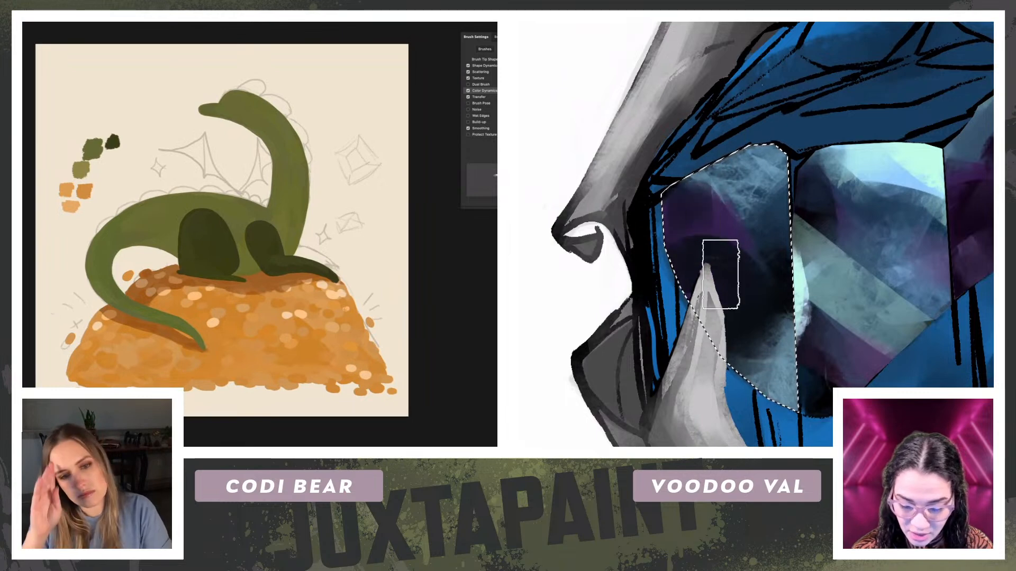
# Step: Brighten the left gem facet's upper inner corner with pale aqua reflections and hide the dragon's sketch lines
pyautogui.moveTo(732, 187); pyautogui.dragTo(744, 222)
pyautogui.keyDown('alt'); pyautogui.click(920, 158); pyautogui.keyUp('alt')
pyautogui.press('super+comma')
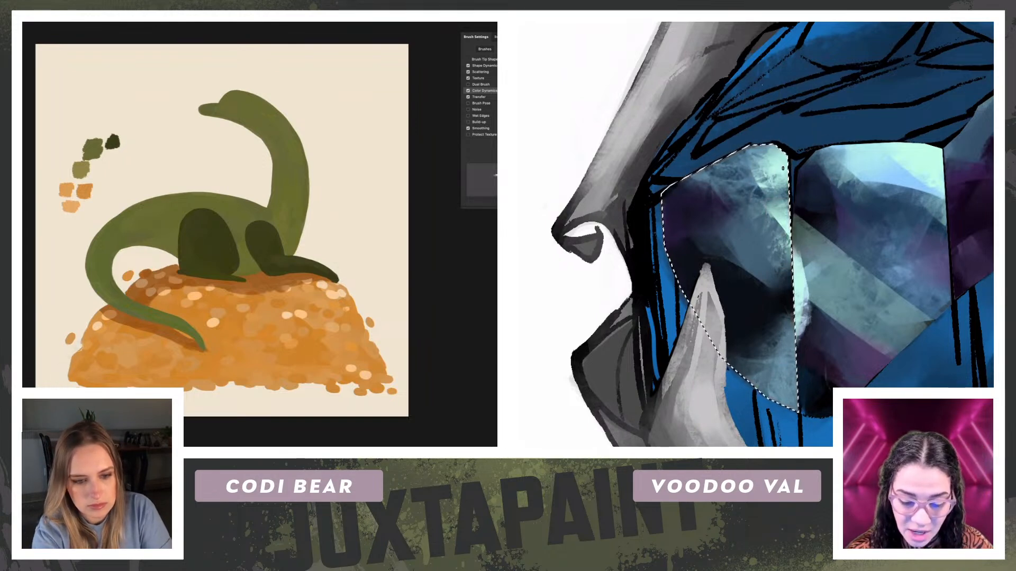
# Step: Try dark and pale parallel diagonal streaks across the upper part of the selected left gem facet
pyautogui.moveTo(735, 155)
pyautogui.mouseDown()
pyautogui.moveTo(795, 238)
pyautogui.moveTo(799, 269)
pyautogui.mouseUp()
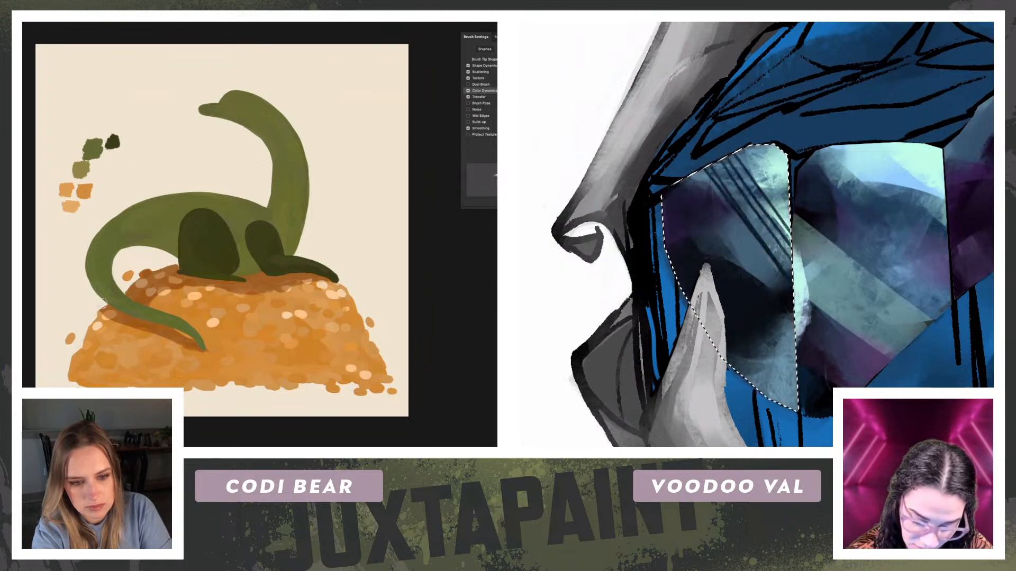
pyautogui.hotkey('ctrl', 'z')
pyautogui.moveTo(706, 170); pyautogui.dragTo(784, 287)
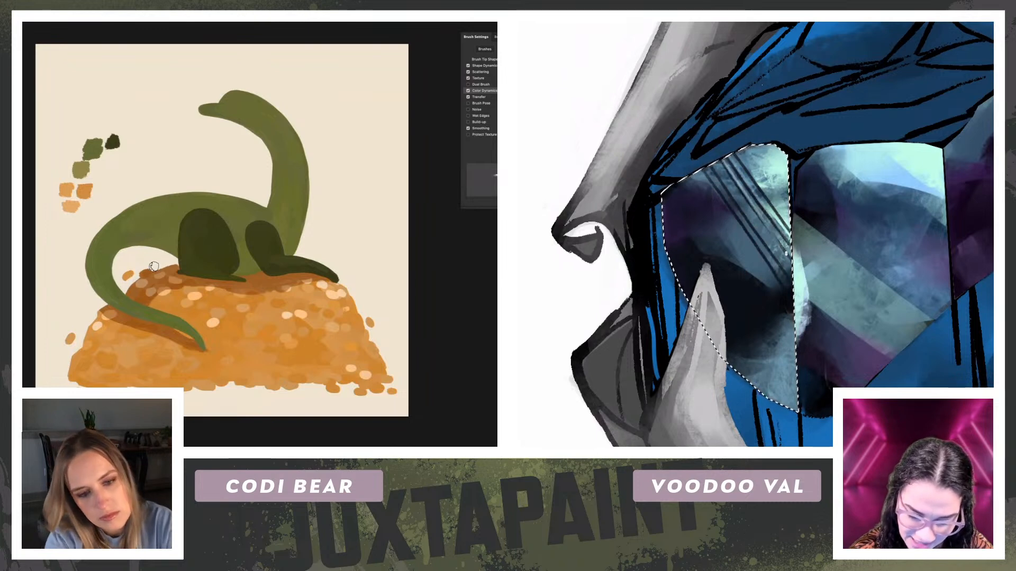
pyautogui.moveTo(716, 167); pyautogui.dragTo(782, 267)
pyautogui.moveTo(708, 172)
pyautogui.mouseDown()
pyautogui.moveTo(785, 286)
pyautogui.moveTo(767, 275)
pyautogui.mouseUp()
pyautogui.moveTo(684, 184); pyautogui.dragTo(742, 269)
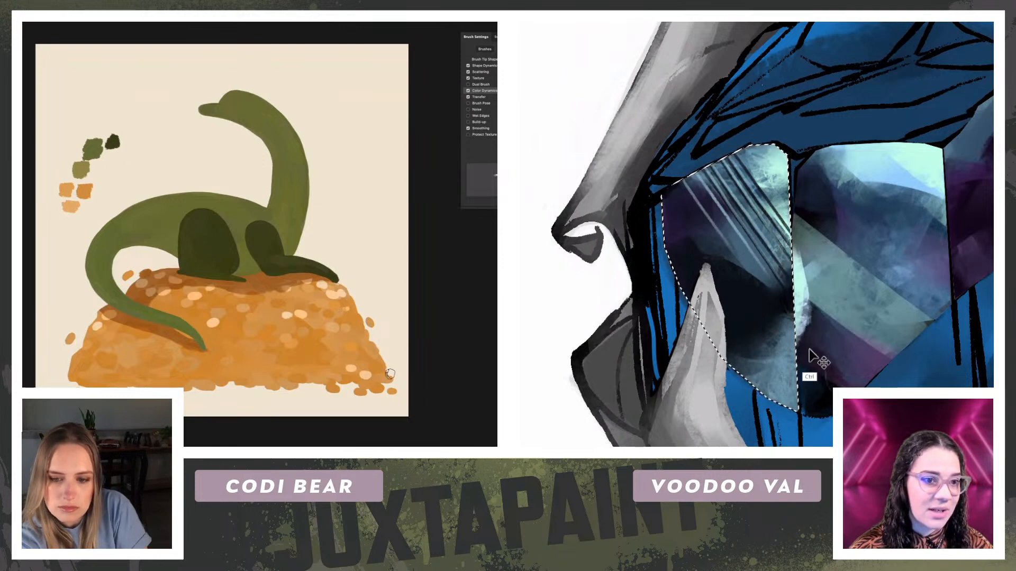
pyautogui.hotkey('ctrl', '-')
pyautogui.hotkey('ctrl', '+')
pyautogui.hotkey('ctrl', '+')
pyautogui.hotkey('ctrl', '+')
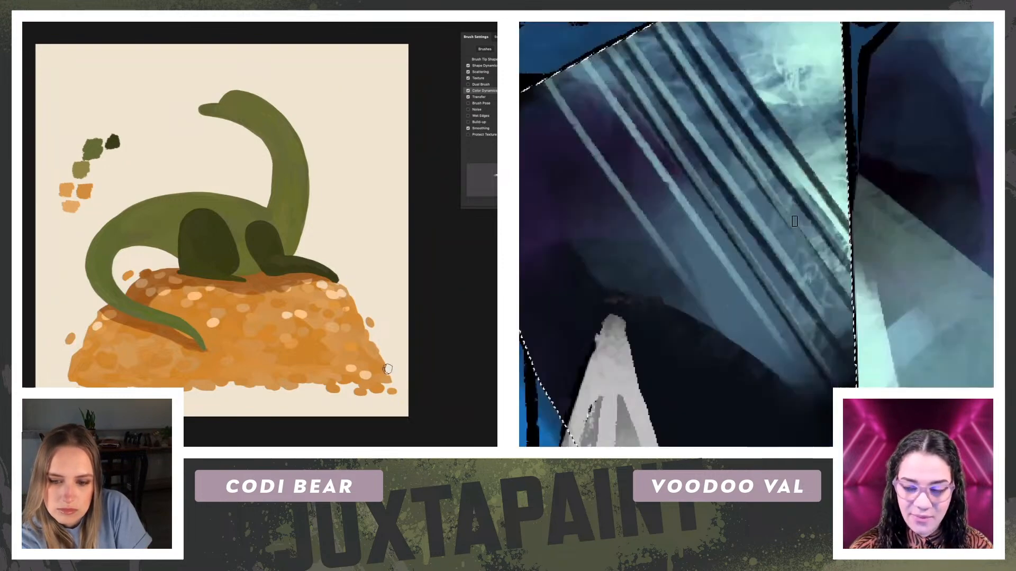
pyautogui.hotkey('ctrl', '-')
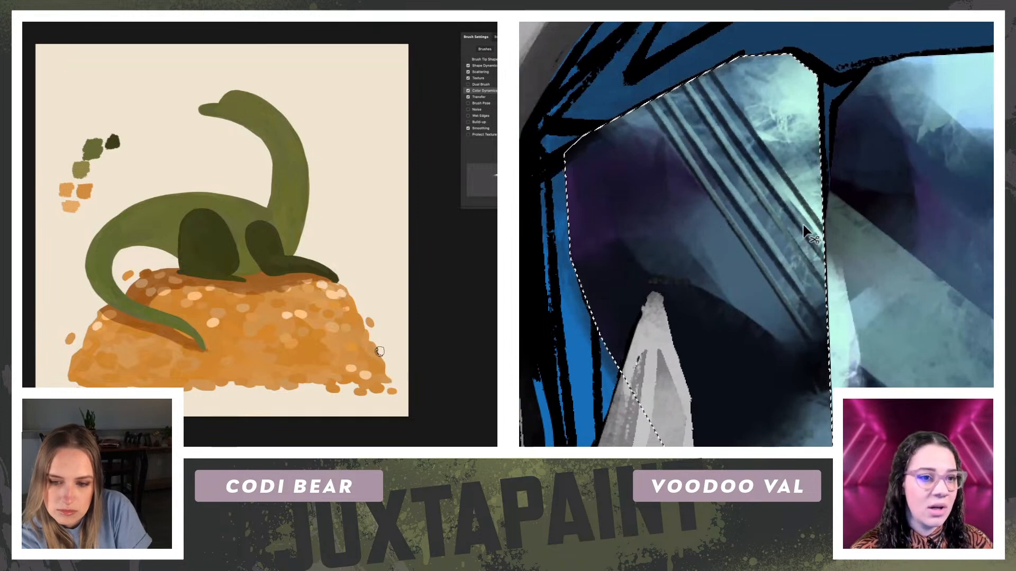
# Step: Undo all the diagonal streaks on the left gem facet
pyautogui.hotkey('ctrl', 'z')
pyautogui.hotkey('ctrl', 'z')
pyautogui.hotkey('ctrl', 'z')
pyautogui.hotkey('ctrl', 'z')
pyautogui.hotkey('ctrl', 'z')
pyautogui.hotkey('ctrl', 'z')
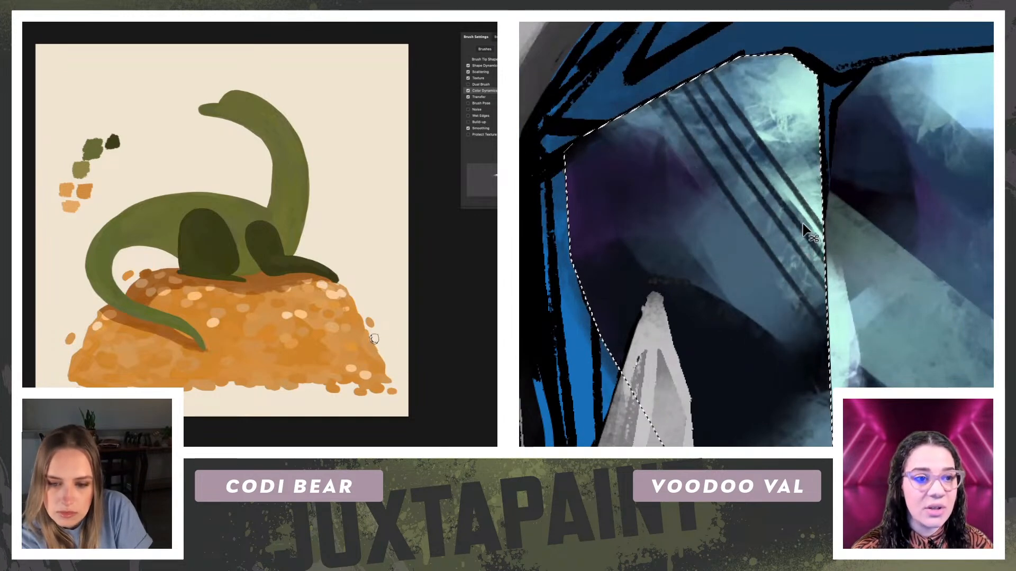
pyautogui.hotkey('ctrl', 'z')
pyautogui.hotkey('ctrl', 'z')
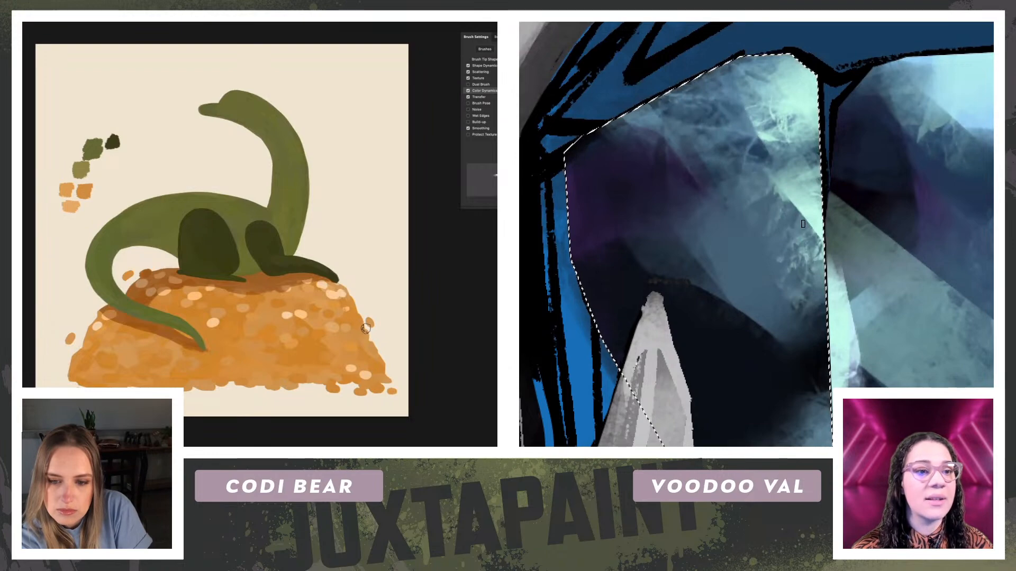
pyautogui.hotkey('ctrl', '-')
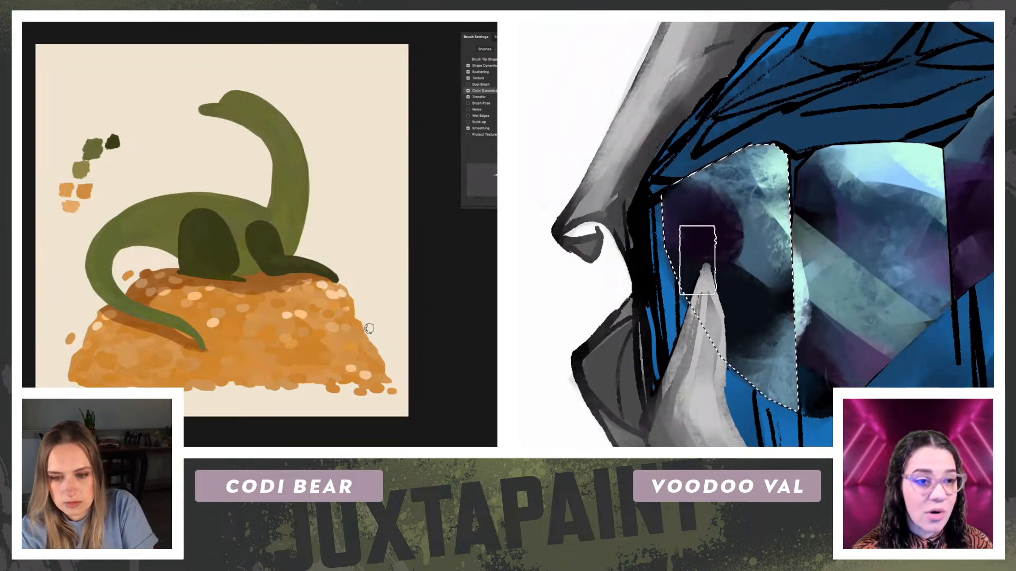
# Step: Paint a pale blue highlight along the left facet's upper edge and a misty diagonal reflection across its lower half
pyautogui.moveTo(86, 284)
pyautogui.mouseDown()
pyautogui.moveTo(103, 307)
pyautogui.moveTo(96, 301)
pyautogui.mouseUp()
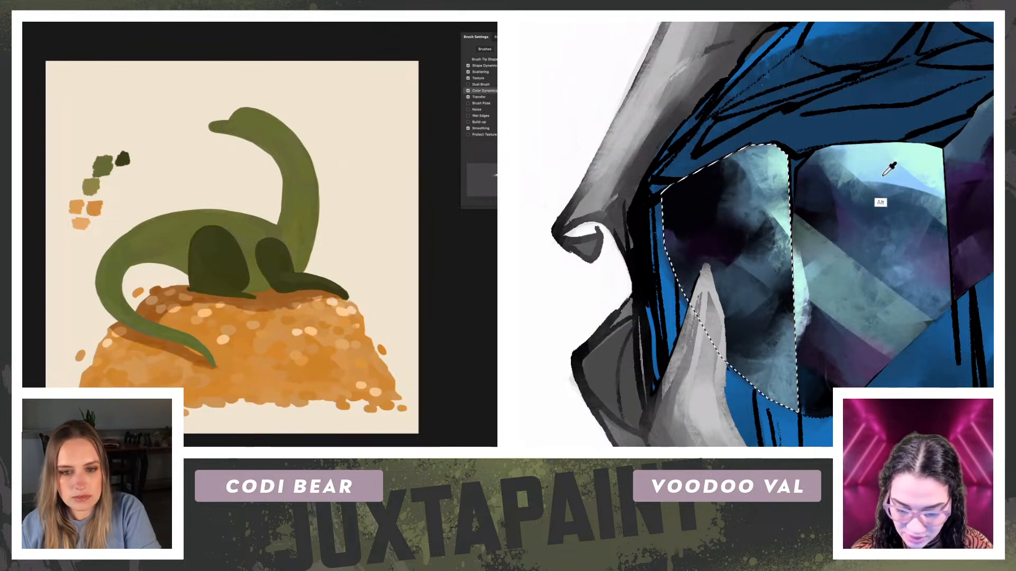
pyautogui.moveTo(716, 134); pyautogui.dragTo(617, 179)
pyautogui.moveTo(73, 172)
pyautogui.mouseDown()
pyautogui.moveTo(63, 261)
pyautogui.moveTo(71, 295)
pyautogui.mouseUp()
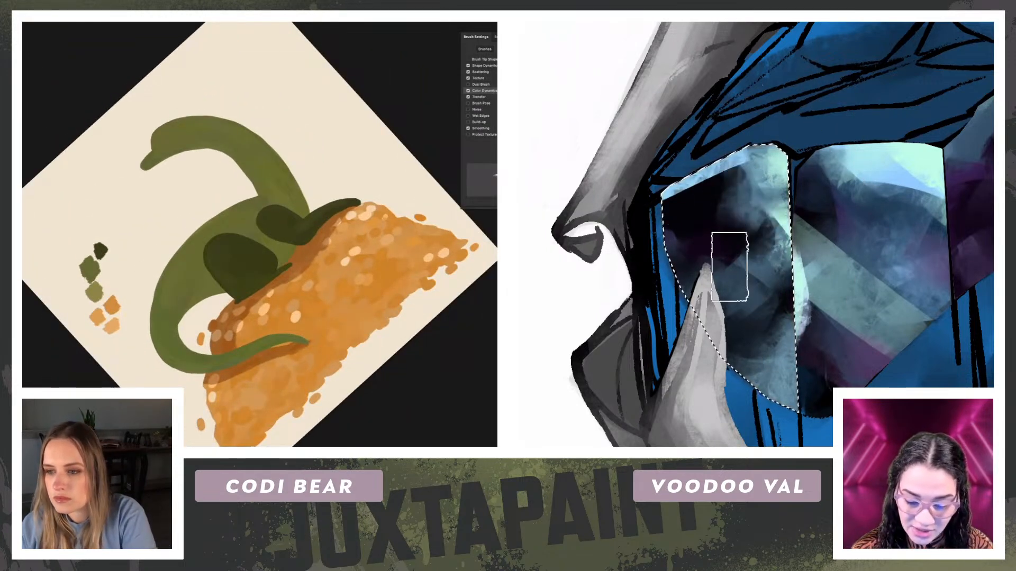
pyautogui.moveTo(696, 184); pyautogui.dragTo(757, 323)
pyautogui.hotkey('ctrl', 'z')
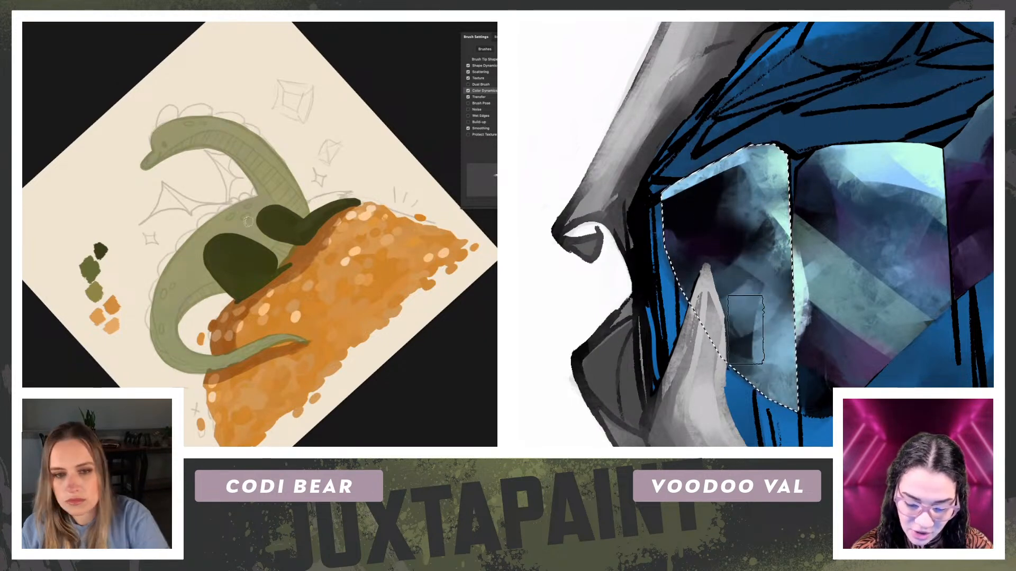
pyautogui.keyDown('alt'); pyautogui.click(722, 242); pyautogui.keyUp('alt')
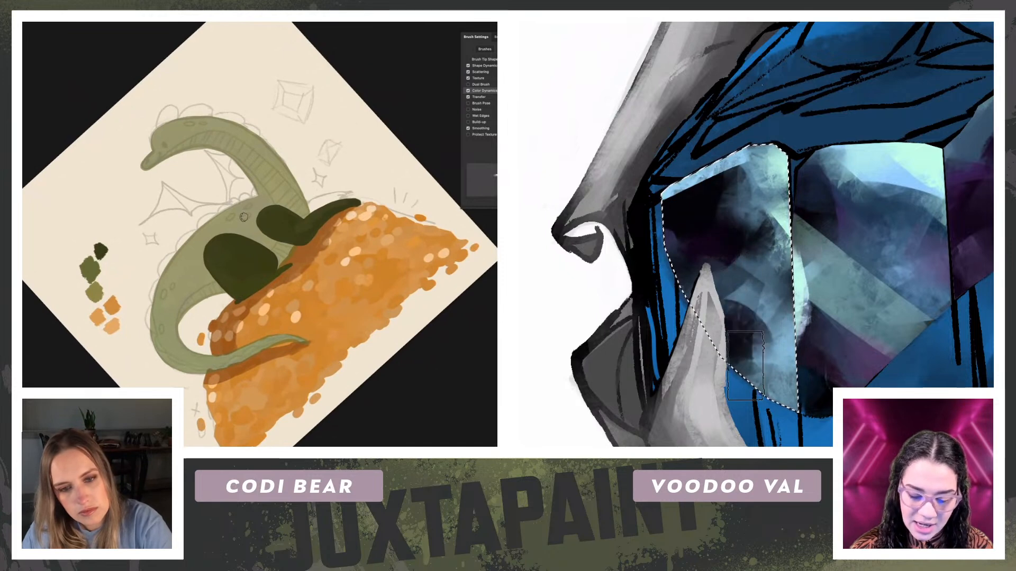
# Step: Dot light yellow-green spots along the dragon's back, tail and neck
pyautogui.click(247, 216)
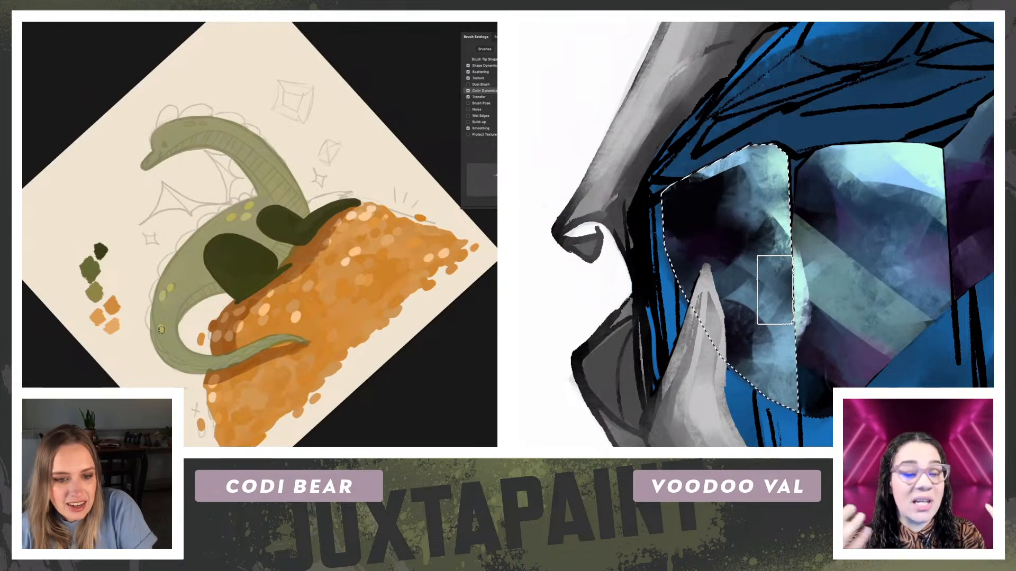
pyautogui.press('r')
pyautogui.moveTo(180, 275)
pyautogui.mouseDown()
pyautogui.moveTo(347, 213)
pyautogui.moveTo(353, 237)
pyautogui.moveTo(345, 230)
pyautogui.moveTo(343, 243)
pyautogui.mouseUp()
pyautogui.press('Escape')
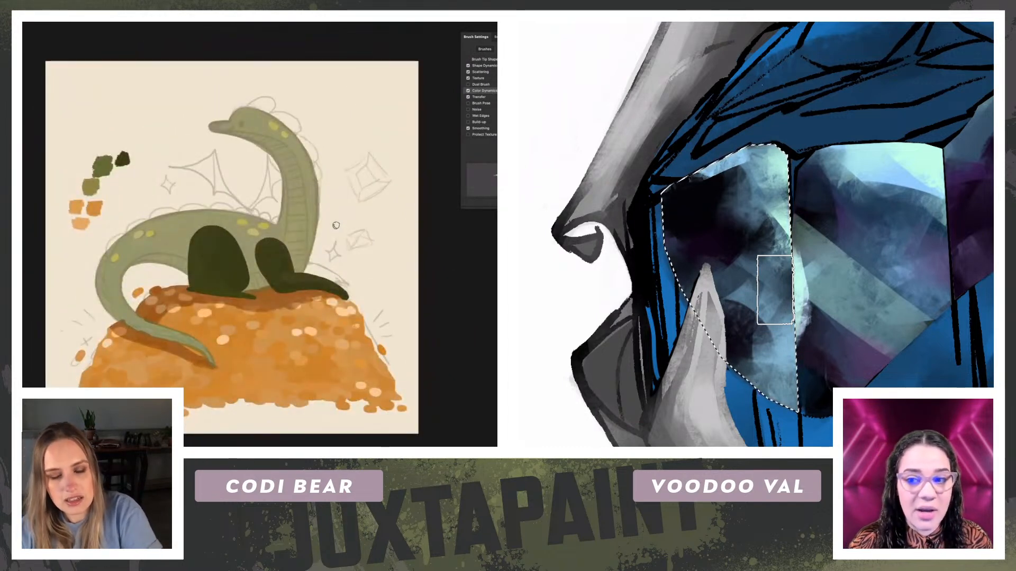
# Step: Paint the dragon's throat and belly in light olive, and clear the selection around the gem's left facet
pyautogui.keyDown('alt'); pyautogui.click(87, 185); pyautogui.keyUp('alt')
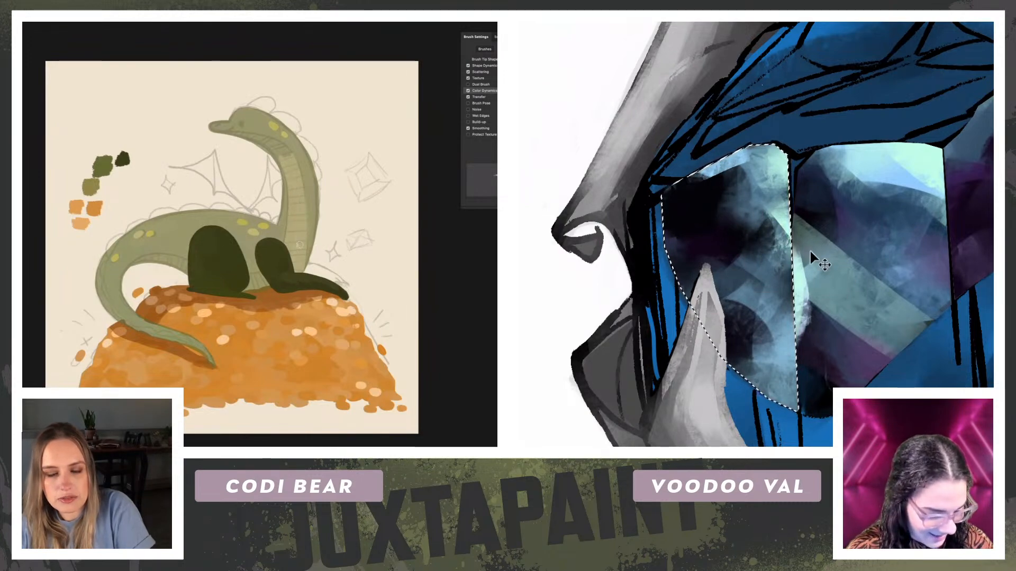
pyautogui.hotkey('ctrl', 'd')
pyautogui.press('r')
pyautogui.moveTo(239, 142); pyautogui.dragTo(352, 189)
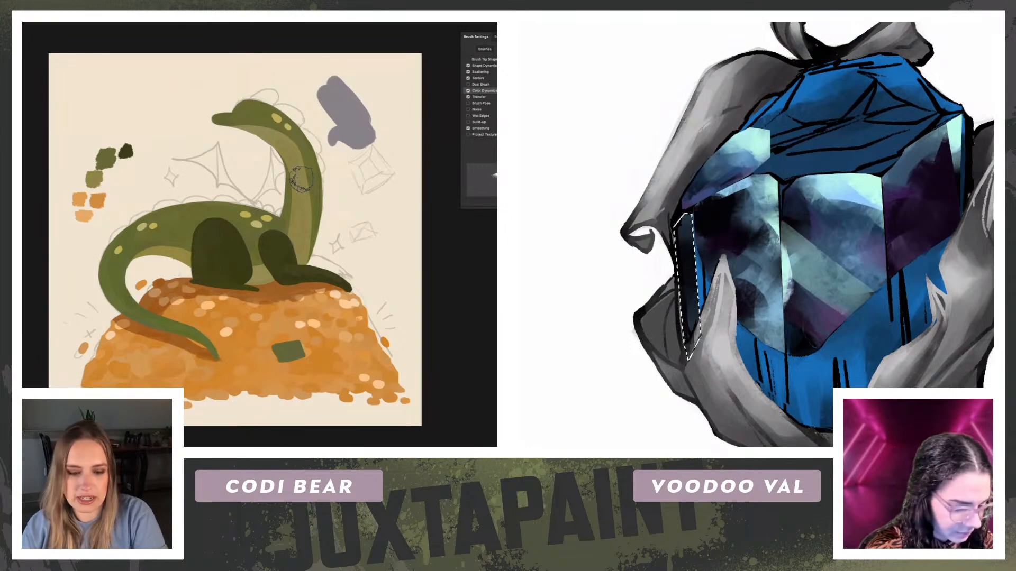
# Step: Undo the grey-purple strokes beside the dragon's head and trace the gem's small top facet with a polygonal lasso
pyautogui.hotkey('ctrl', 'z')
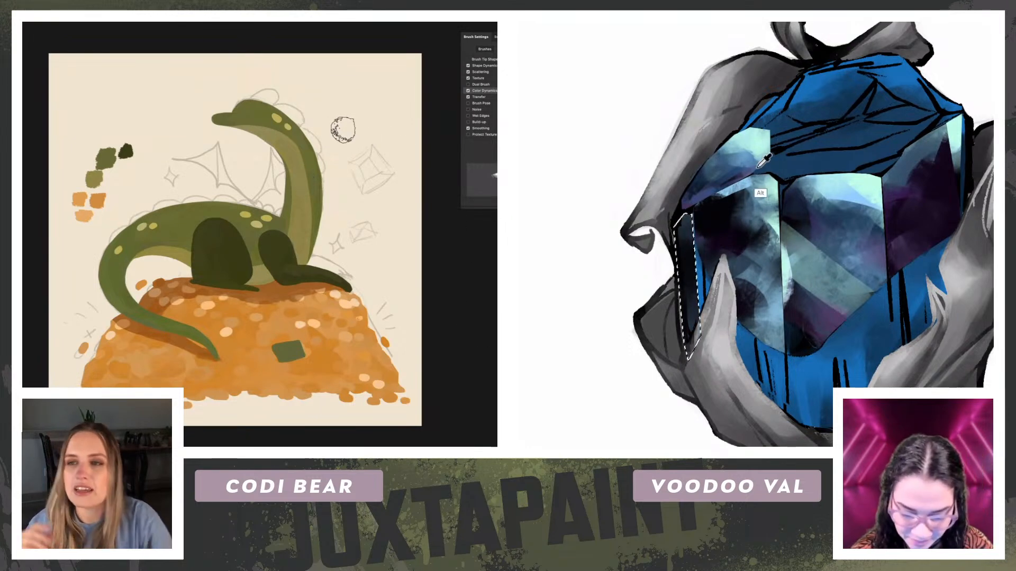
pyautogui.hotkey('ctrl', 'd')
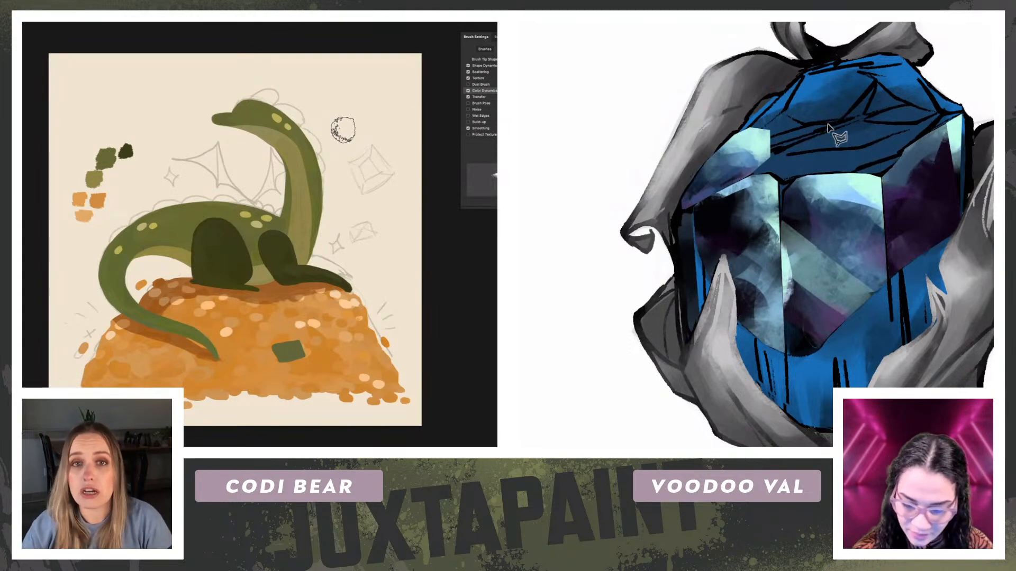
pyautogui.click(803, 76)
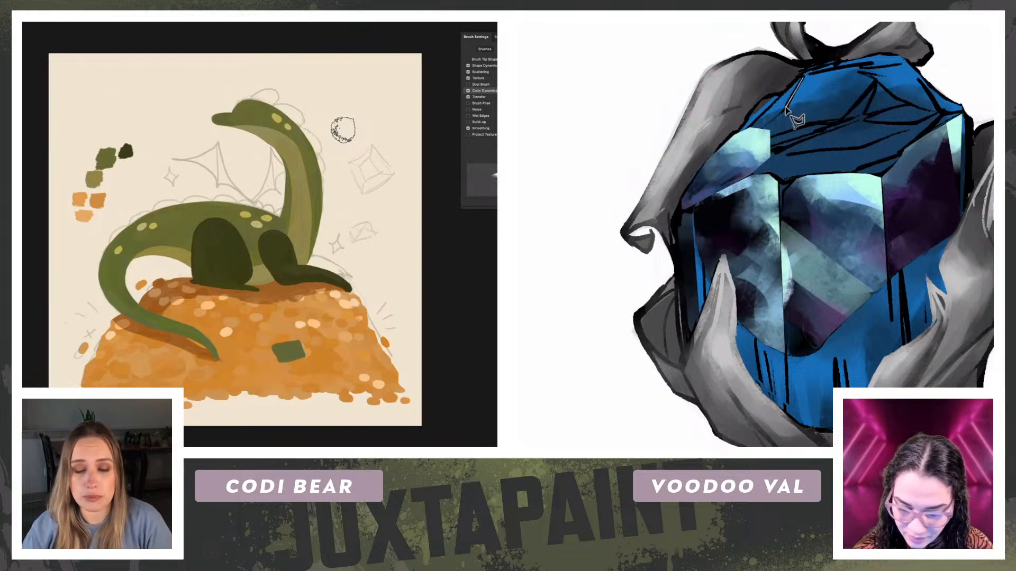
pyautogui.click(786, 114)
pyautogui.click(805, 123)
pyautogui.click(845, 122)
pyautogui.click(874, 87)
pyautogui.click(857, 66)
pyautogui.click(802, 80)
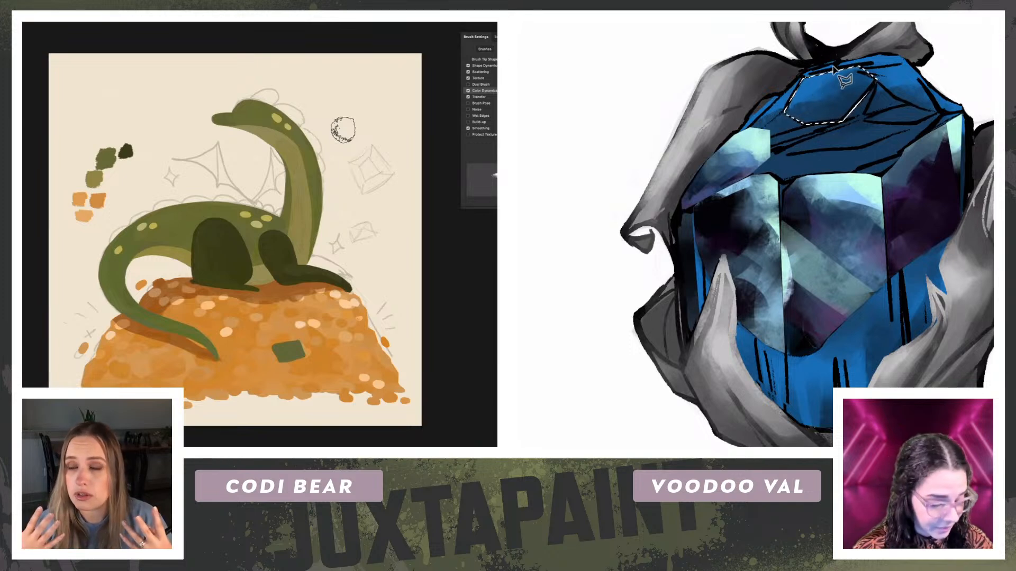
# Step: Fill the selected top facet with pale aqua and brush muted purple into its lower part
pyautogui.press('alt')
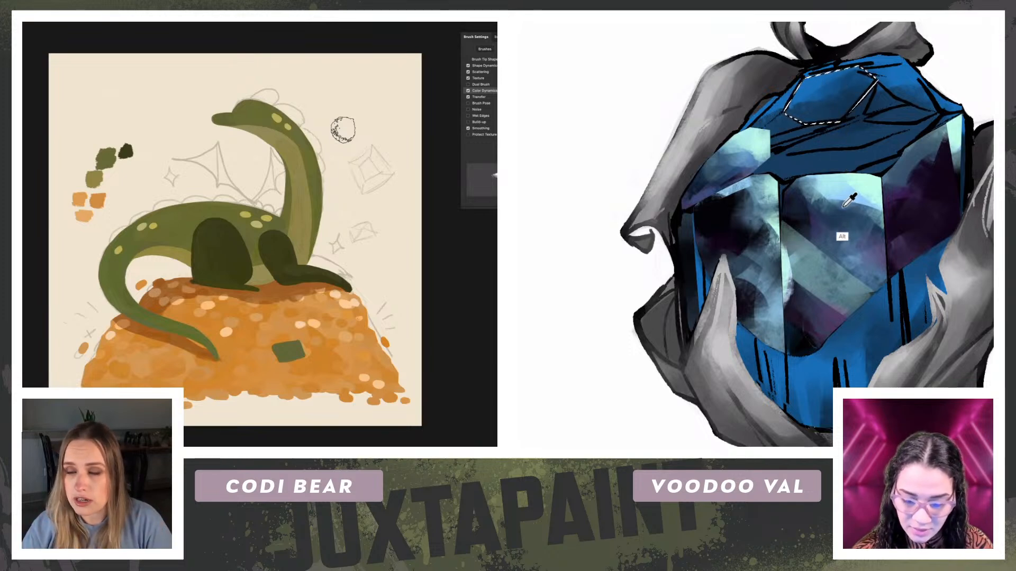
pyautogui.keyDown('alt'); pyautogui.click(837, 202); pyautogui.keyUp('alt')
pyautogui.moveTo(865, 84); pyautogui.dragTo(787, 122)
pyautogui.keyDown('alt'); pyautogui.click(759, 151); pyautogui.keyUp('alt')
pyautogui.moveTo(847, 78); pyautogui.dragTo(812, 73)
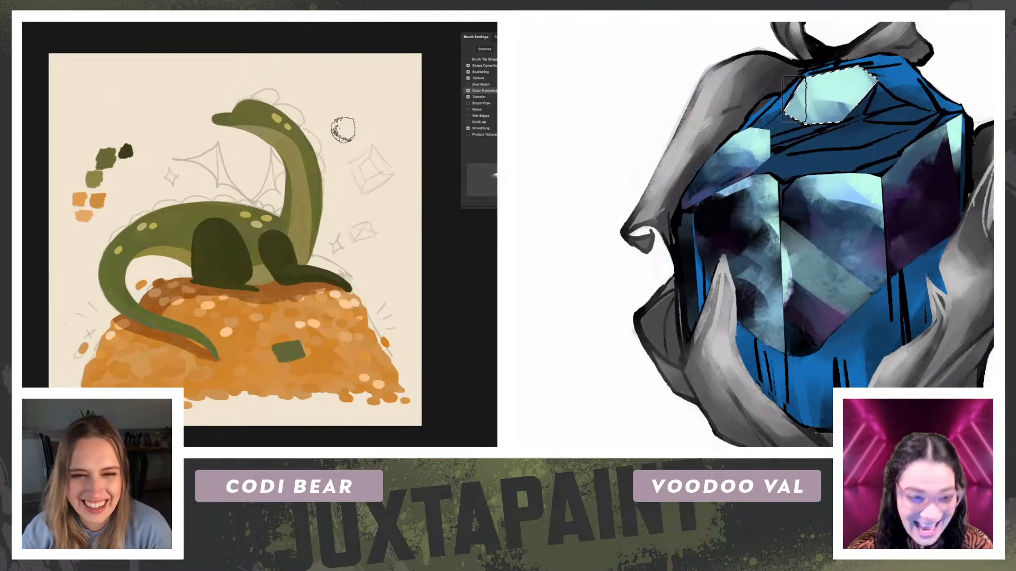
pyautogui.keyDown('alt'); pyautogui.click(834, 322); pyautogui.keyUp('alt')
pyautogui.moveTo(814, 101)
pyautogui.mouseDown()
pyautogui.moveTo(863, 103)
pyautogui.moveTo(801, 129)
pyautogui.mouseUp()
# Step: Refine the top facet's purple reflection and edge the facet with a pale aqua rim
pyautogui.press('r')
pyautogui.moveTo(220, 307); pyautogui.dragTo(187, 297)
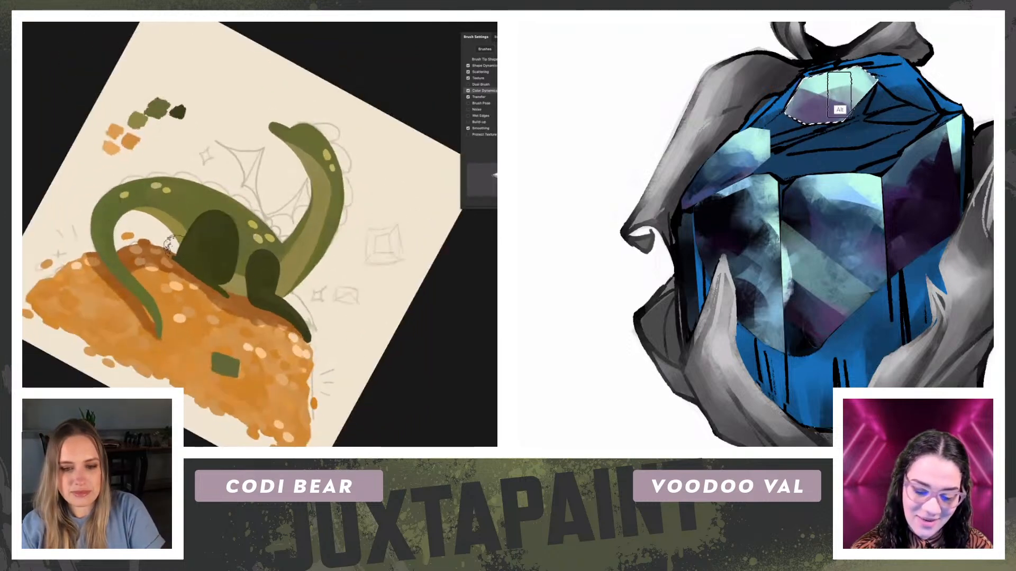
pyautogui.moveTo(825, 109); pyautogui.dragTo(803, 95)
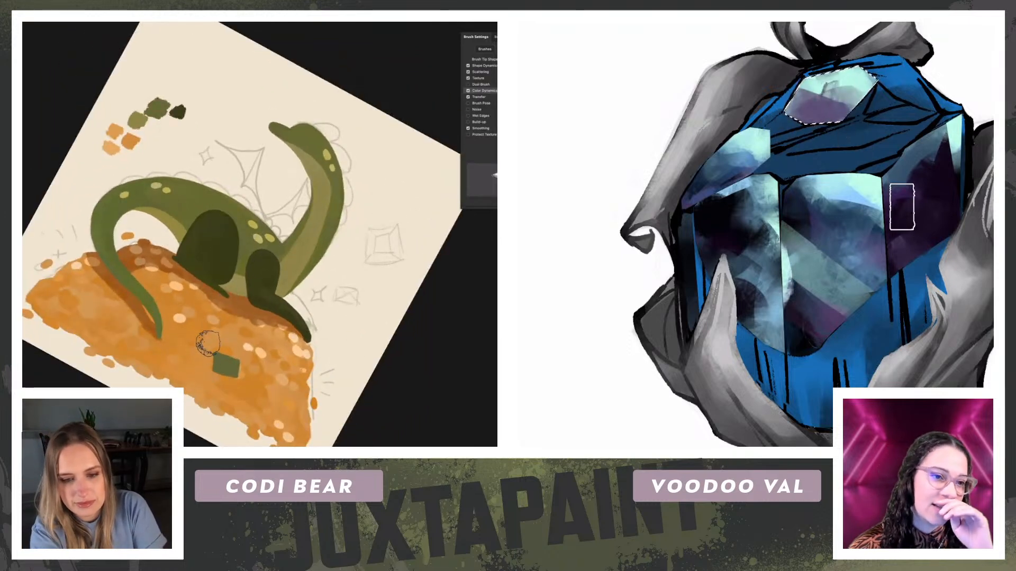
pyautogui.press('r')
pyautogui.moveTo(159, 255); pyautogui.dragTo(263, 376)
pyautogui.press('b')
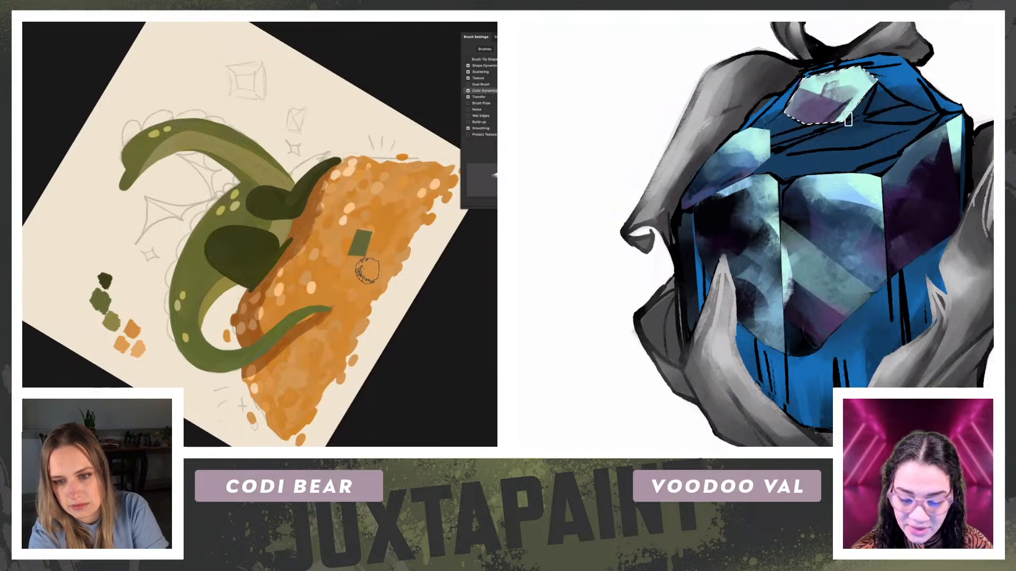
pyautogui.press('r')
pyautogui.moveTo(79, 296)
pyautogui.mouseDown()
pyautogui.moveTo(202, 77)
pyautogui.moveTo(227, 75)
pyautogui.mouseUp()
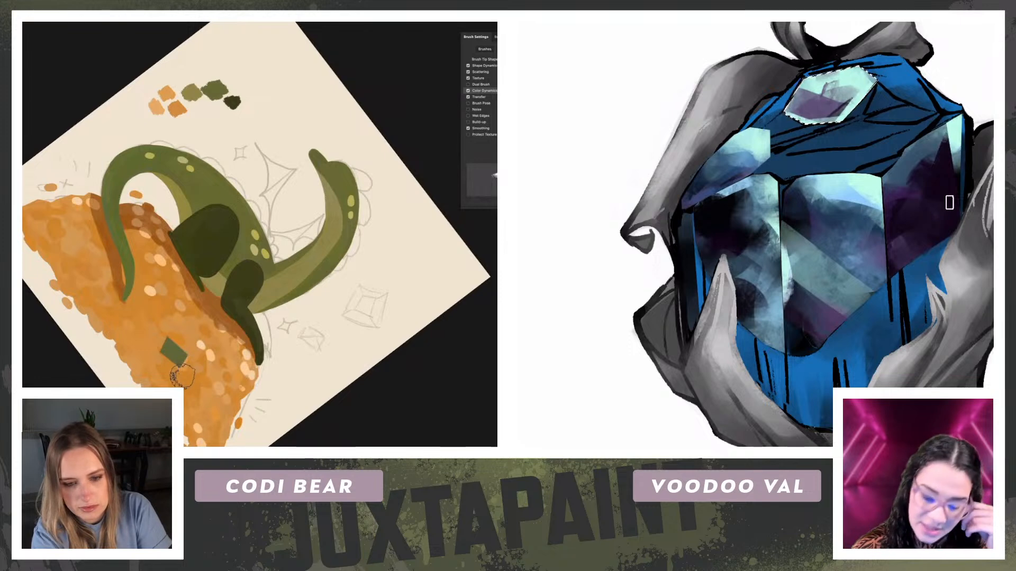
pyautogui.press('Escape')
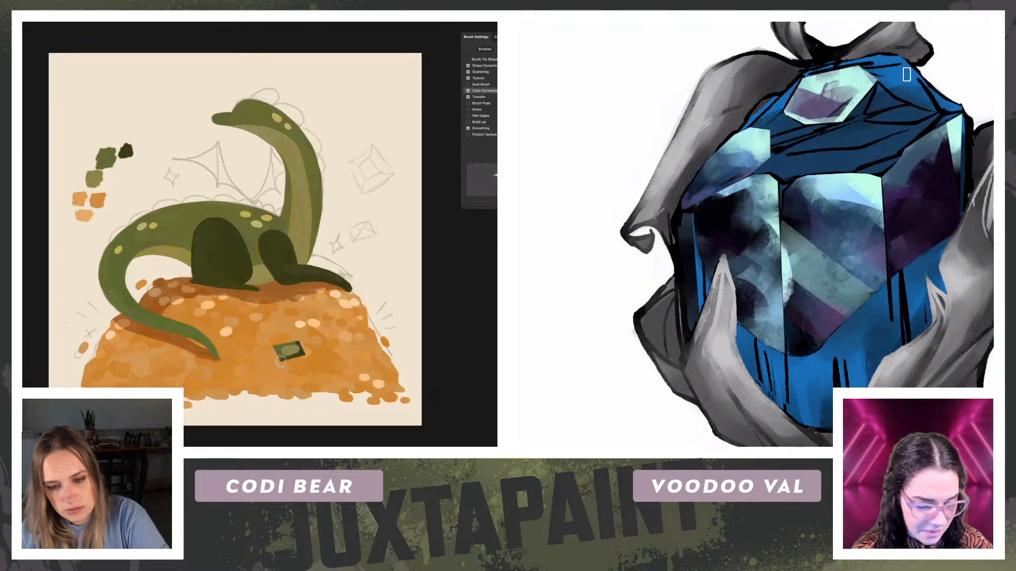
# Step: Trace the blue facet just right of the gem's top facet with a polygonal lasso
pyautogui.click(878, 82)
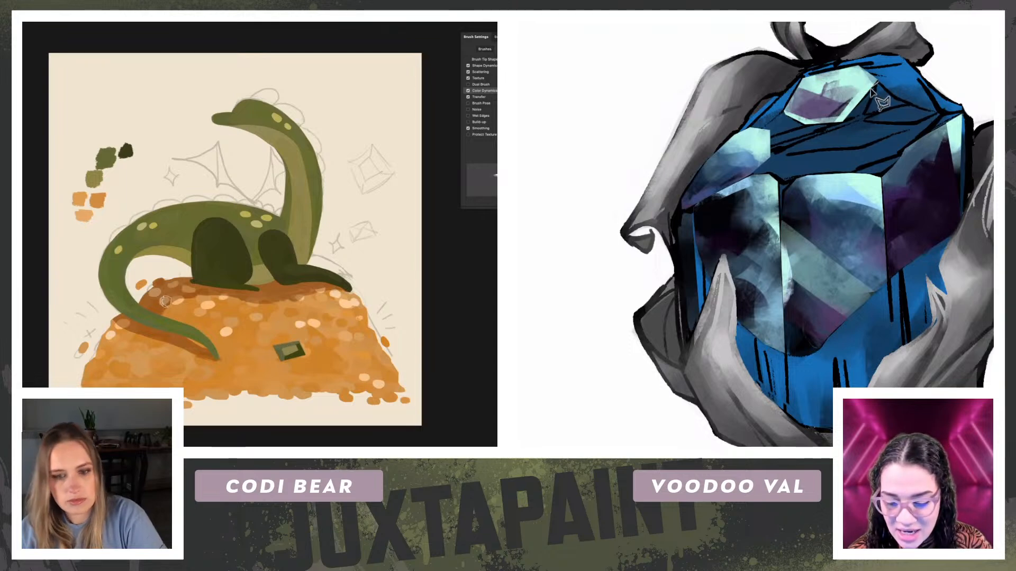
pyautogui.click(853, 124)
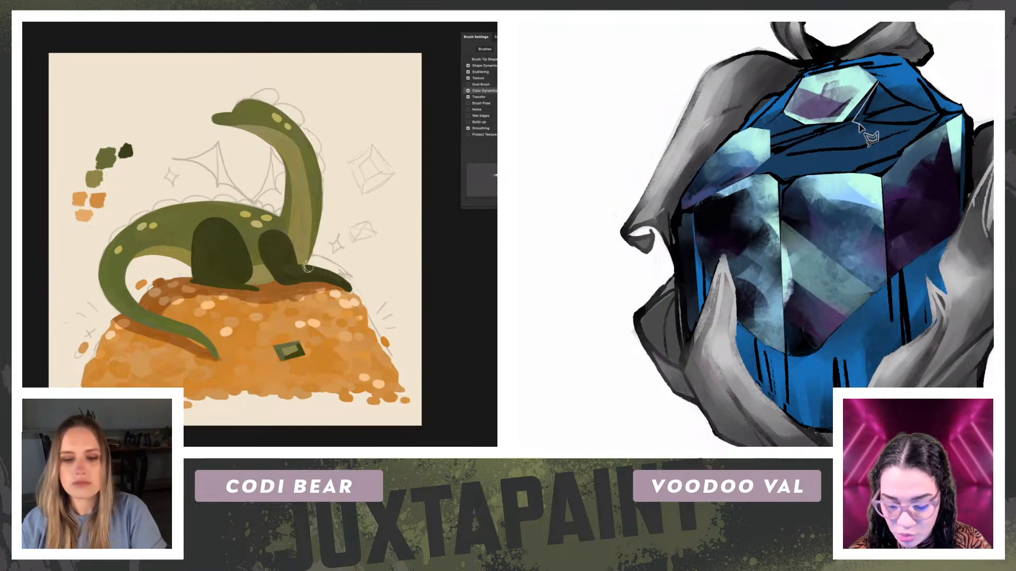
pyautogui.click(895, 145)
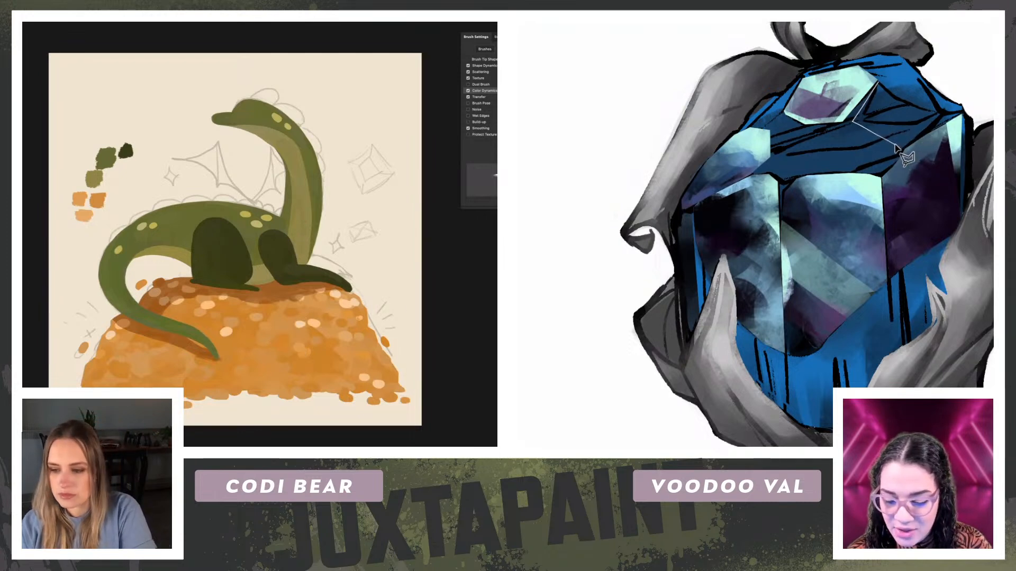
pyautogui.click(905, 146)
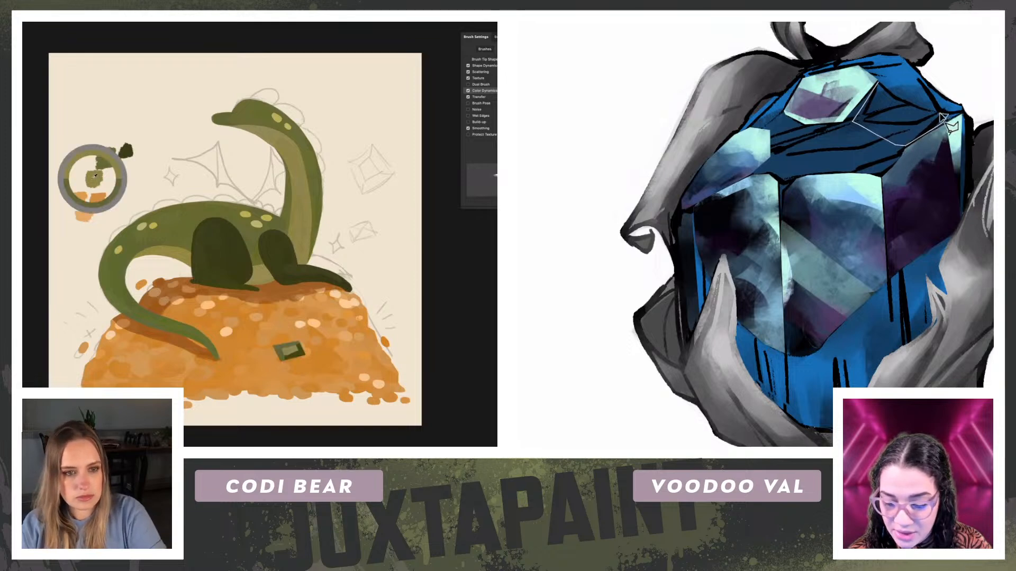
pyautogui.click(924, 110)
pyautogui.click(899, 98)
pyautogui.click(878, 82)
# Step: Highlight the centre of the green gem on the coins and paint the selected upper right facet in aqua and purple
pyautogui.moveTo(284, 353)
pyautogui.mouseDown()
pyautogui.moveTo(297, 347)
pyautogui.moveTo(285, 353)
pyautogui.mouseUp()
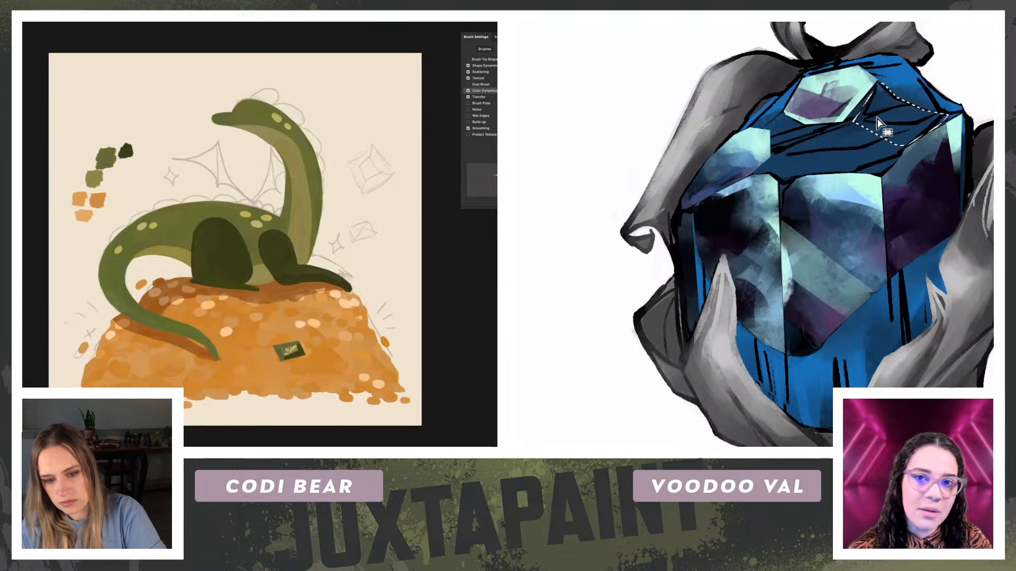
pyautogui.moveTo(236, 240); pyautogui.dragTo(245, 232)
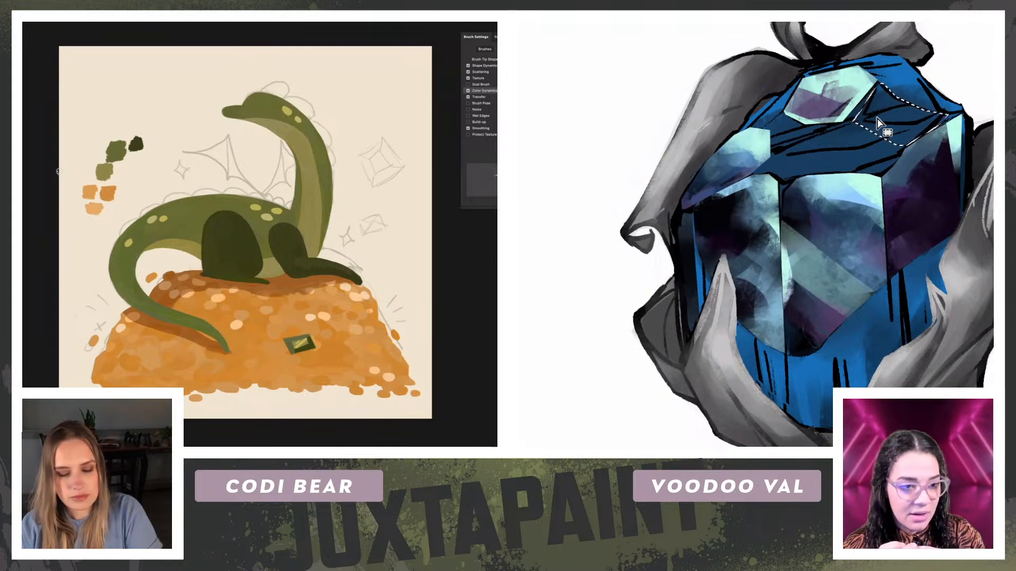
pyautogui.moveTo(312, 230); pyautogui.dragTo(308, 235)
pyautogui.keyDown('alt'); pyautogui.click(737, 190); pyautogui.keyUp('alt')
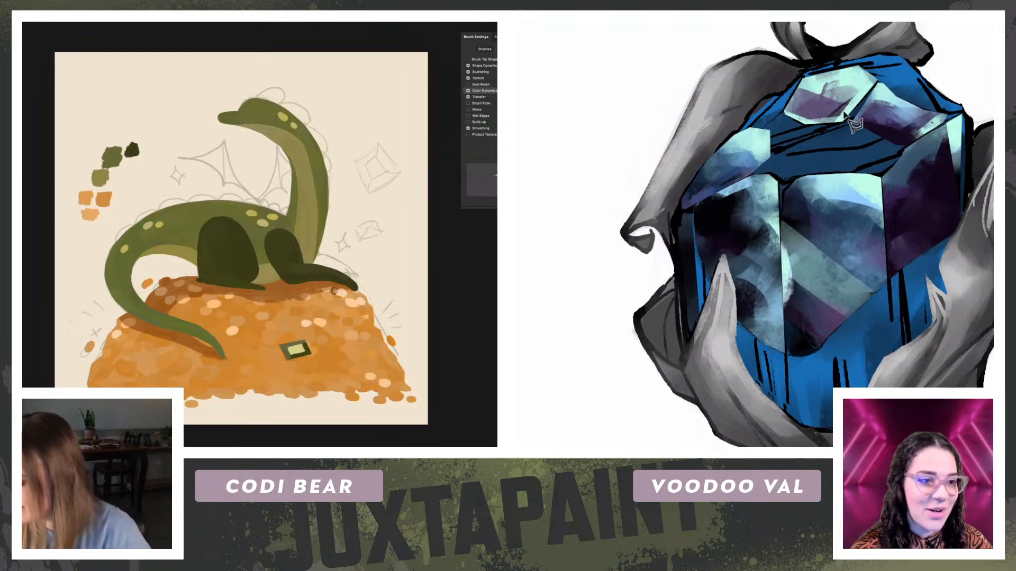
# Step: Trace the dark blue facet between the gem's top facets and its central facets with a polygonal lasso
pyautogui.click(843, 125)
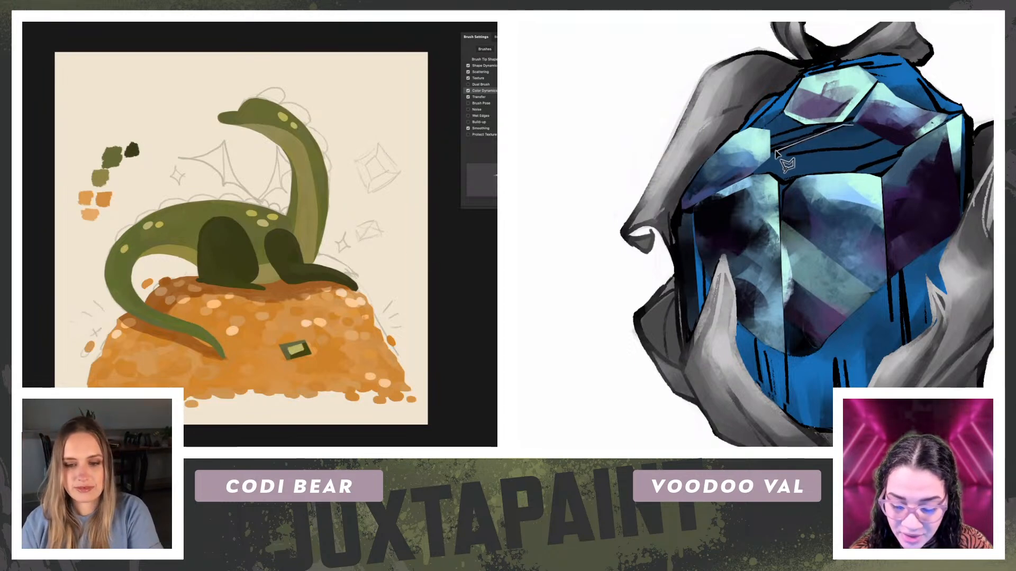
pyautogui.click(776, 153)
pyautogui.click(772, 171)
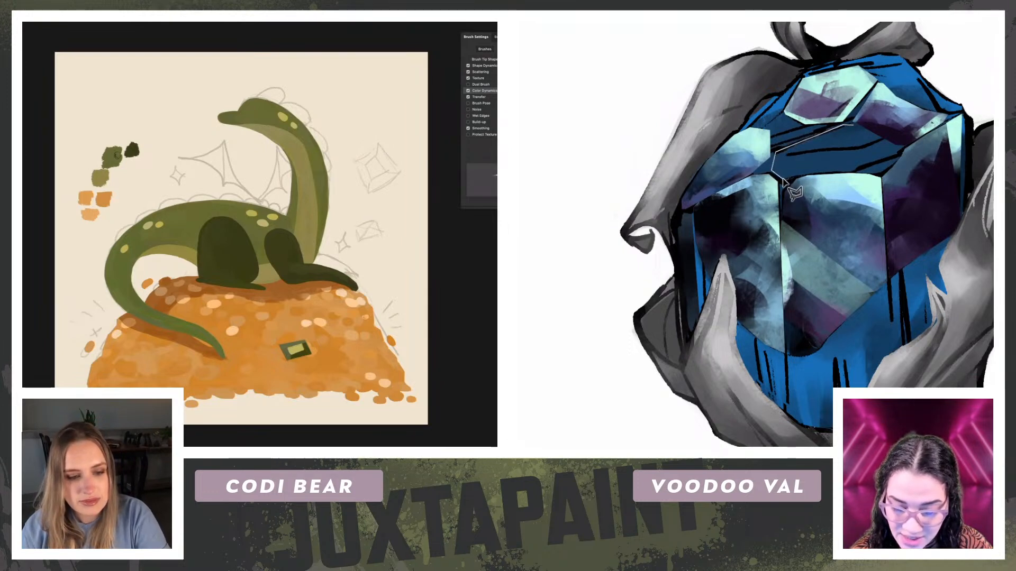
pyautogui.click(784, 180)
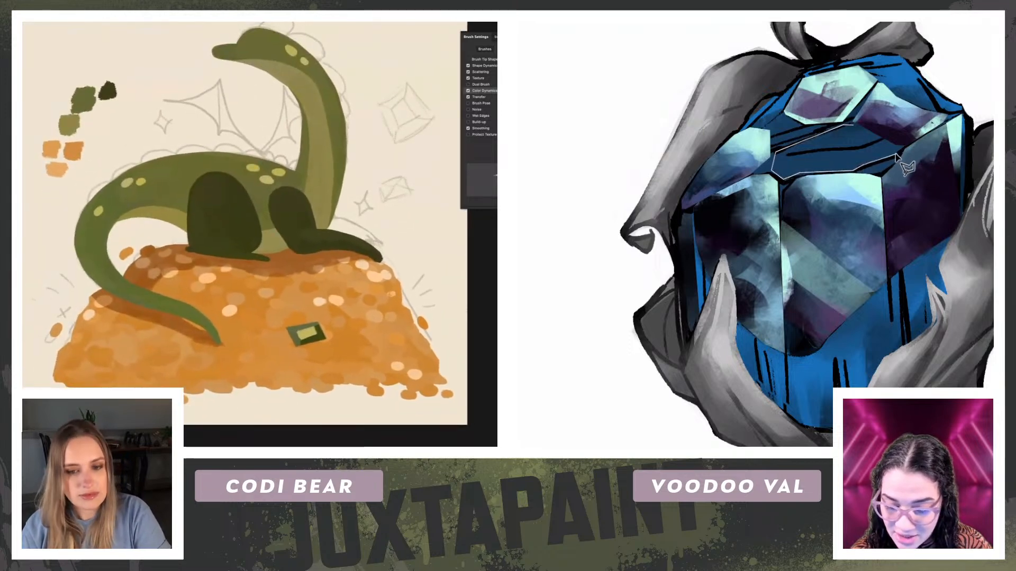
pyautogui.click(900, 152)
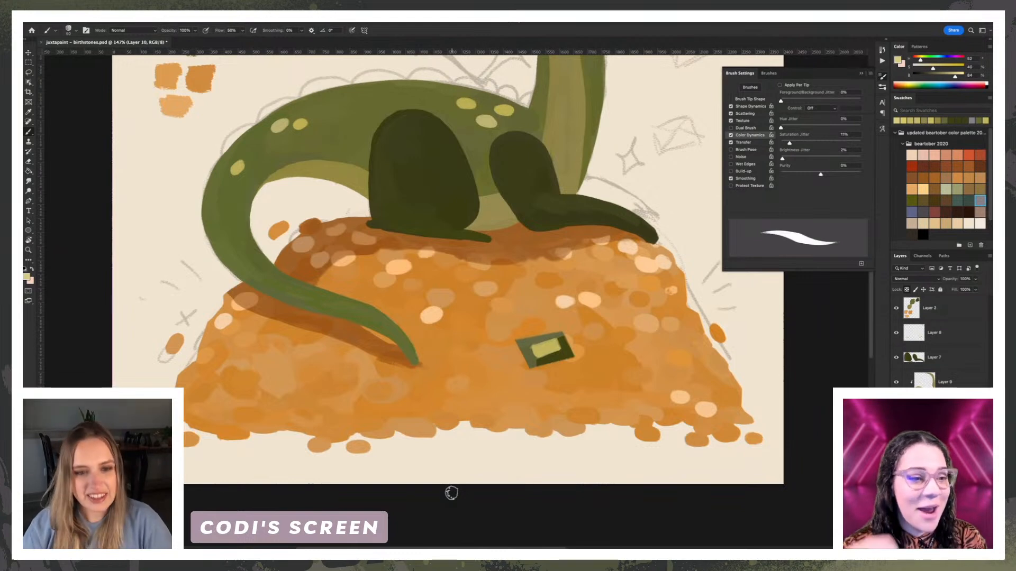
pyautogui.press('super+minus')
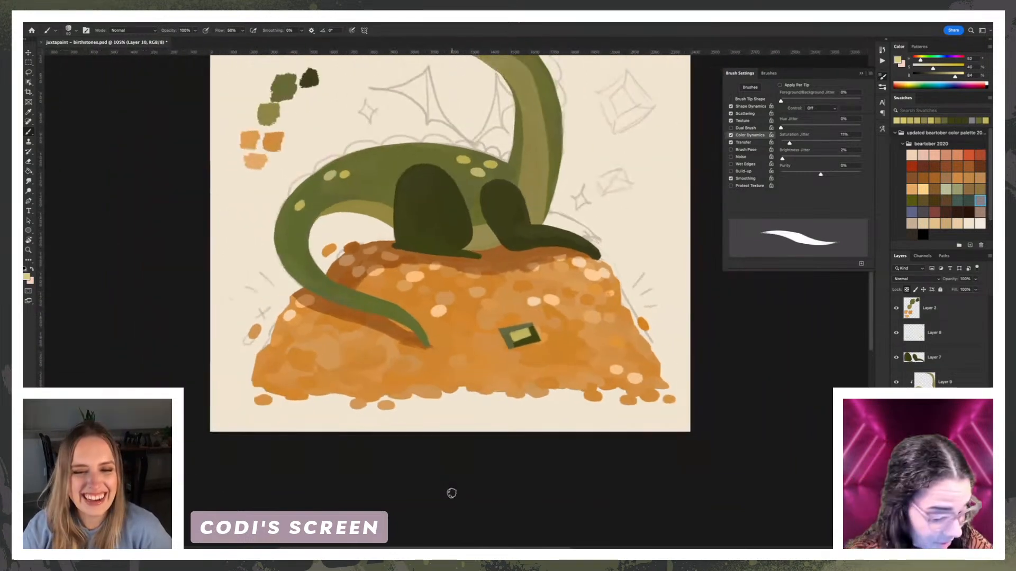
pyautogui.press('super+plus')
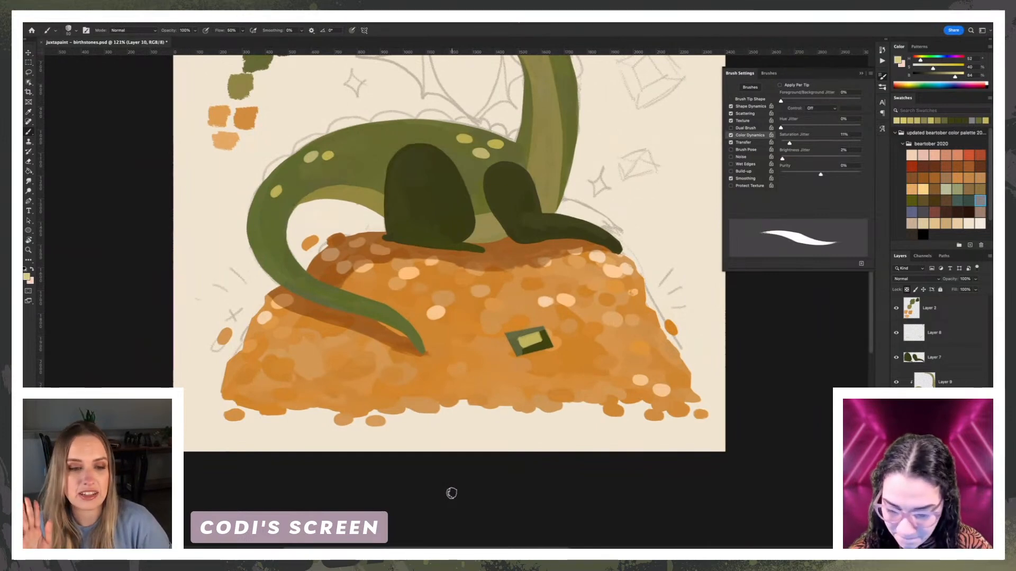
pyautogui.press('super+plus')
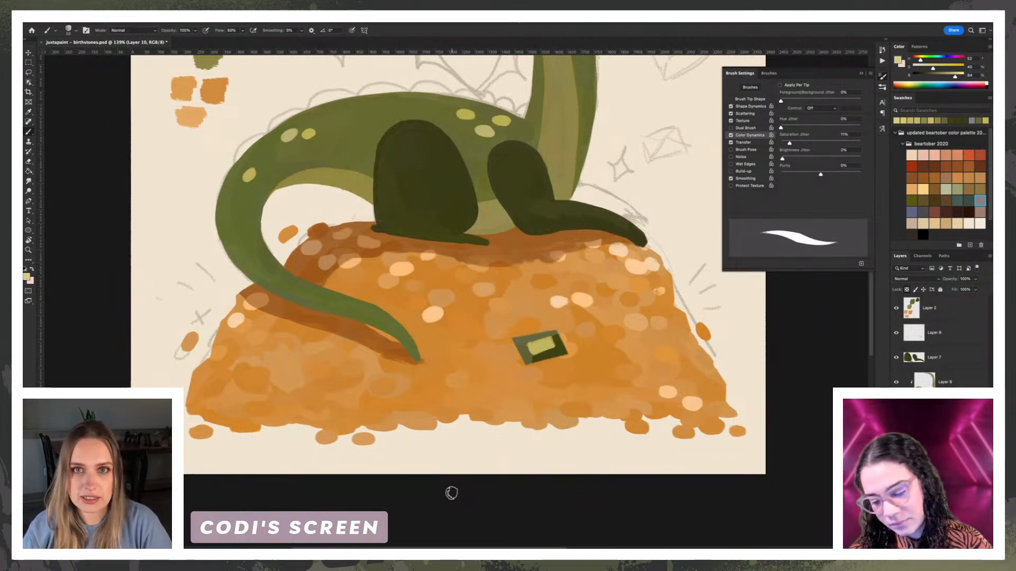
pyautogui.moveTo(323, 198)
pyautogui.mouseDown()
pyautogui.moveTo(322, 212)
pyautogui.moveTo(327, 185)
pyautogui.mouseUp()
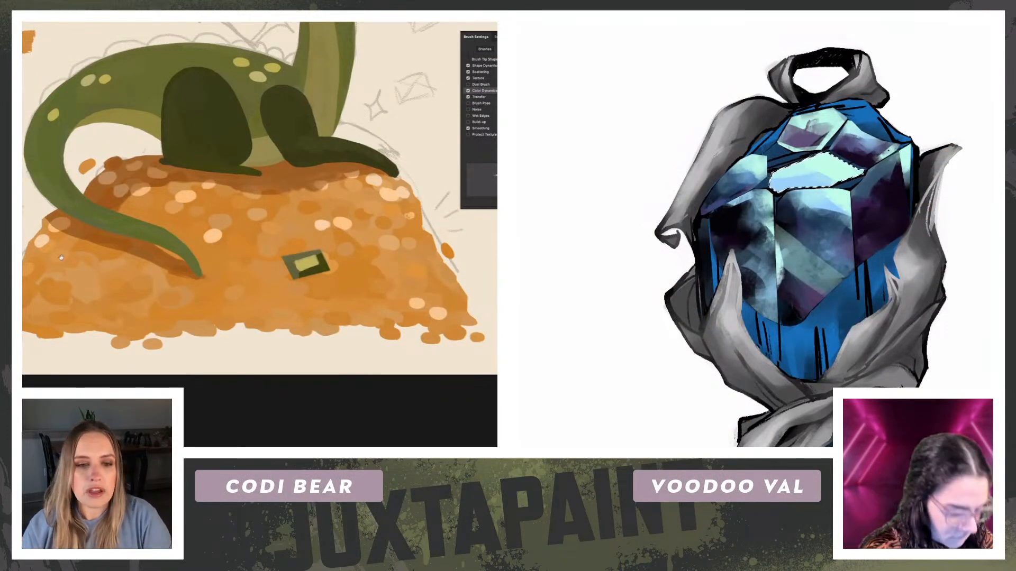
pyautogui.moveTo(31, 262); pyautogui.dragTo(44, 269)
pyautogui.hotkey('ctrl', '+')
# Step: Trace the plain blue area at the gem's lower right, beside the ribbon, with a polygonal lasso
pyautogui.moveTo(882, 311); pyautogui.dragTo(902, 192)
pyautogui.moveTo(40, 277); pyautogui.dragTo(200, 247)
pyautogui.click(875, 146)
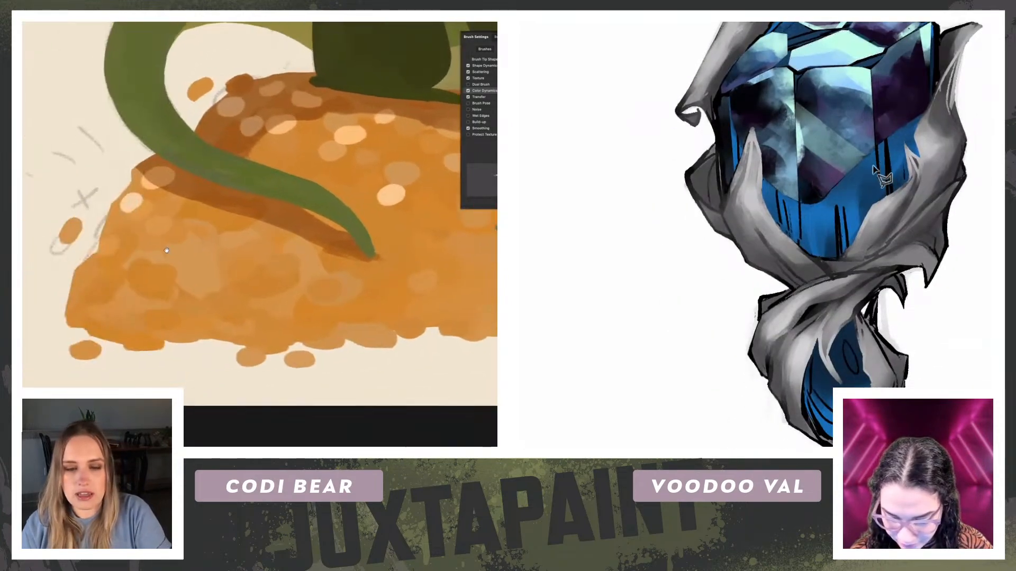
pyautogui.click(877, 215)
pyautogui.hotkey('ctrl', ',')
pyautogui.hotkey('ctrl', ',')
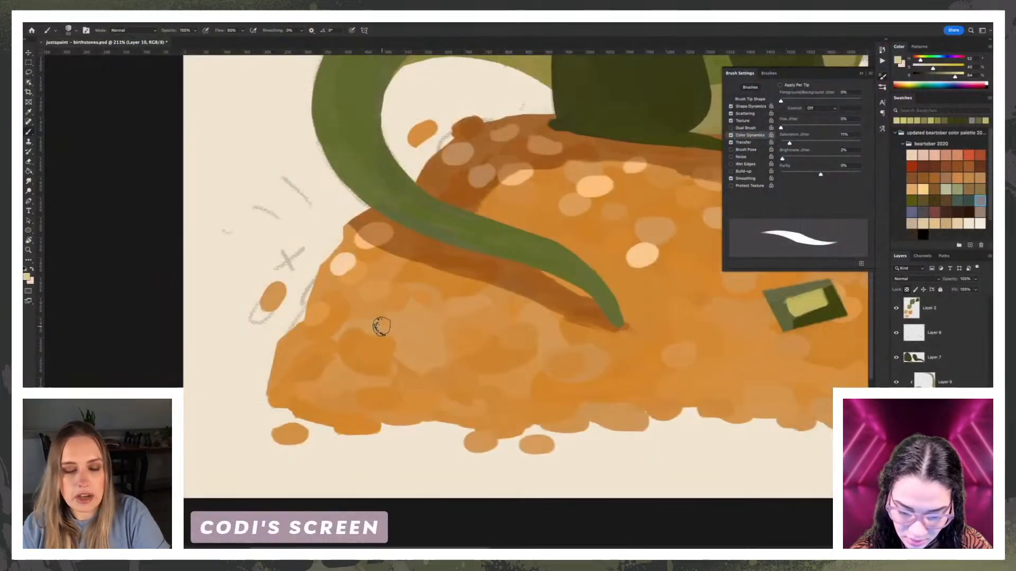
# Step: Add a new layer and paint a small test patch of orange strokes in the empty background above the sketched gem
pyautogui.moveTo(361, 219); pyautogui.dragTo(303, 341)
pyautogui.moveTo(381, 207); pyautogui.dragTo(278, 319)
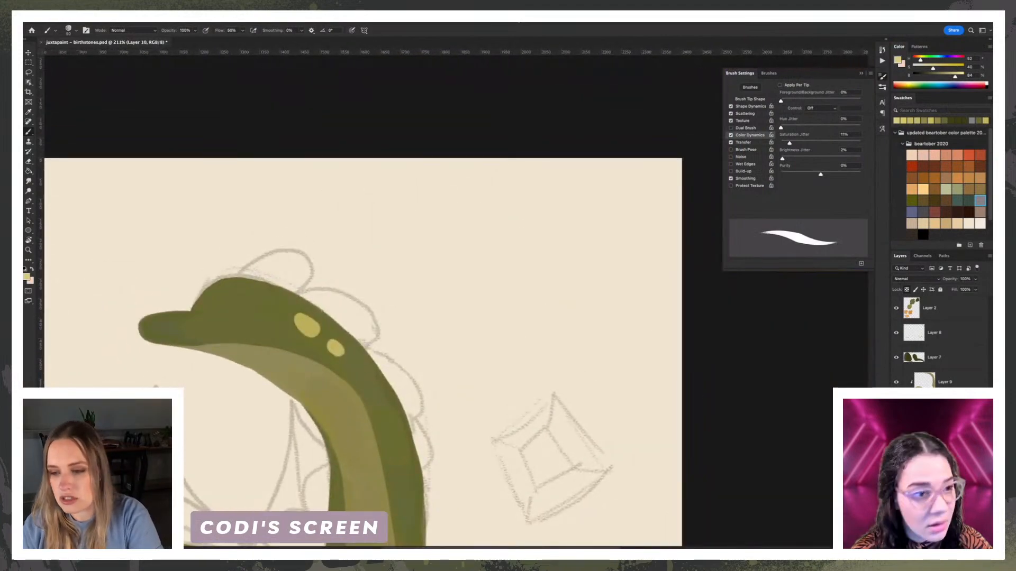
pyautogui.click(970, 543)
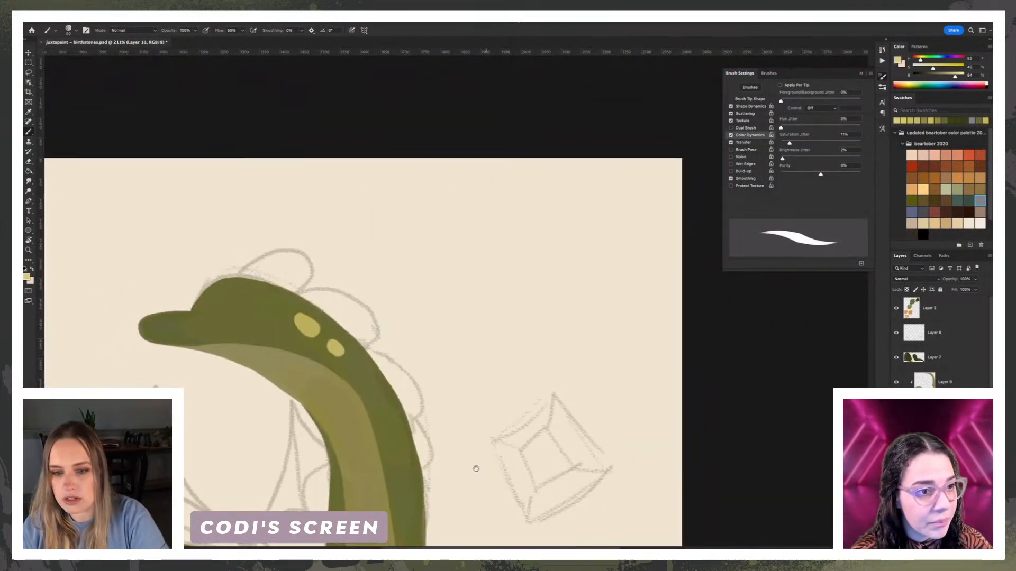
pyautogui.moveTo(492, 453); pyautogui.dragTo(601, 136)
pyautogui.moveTo(483, 403); pyautogui.dragTo(456, 326)
pyautogui.keyDown('alt'); pyautogui.click(548, 356); pyautogui.keyUp('alt')
pyautogui.moveTo(578, 182); pyautogui.dragTo(515, 391)
pyautogui.scroll(2, 478, 321)
pyautogui.moveTo(455, 318)
pyautogui.mouseDown()
pyautogui.moveTo(577, 320)
pyautogui.moveTo(604, 312)
pyautogui.moveTo(551, 306)
pyautogui.moveTo(593, 303)
pyautogui.moveTo(562, 294)
pyautogui.moveTo(612, 310)
pyautogui.mouseUp()
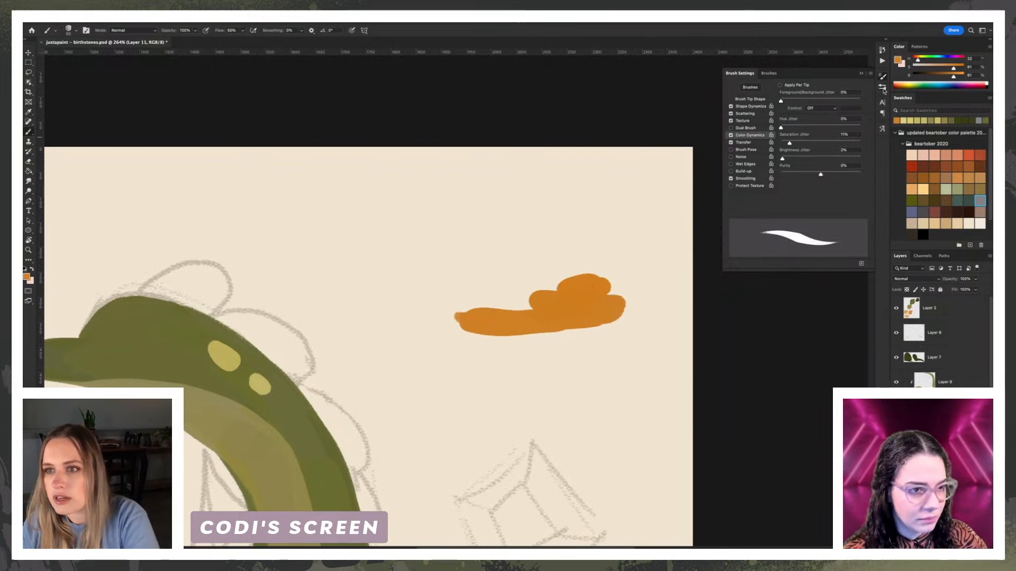
# Step: Build the orange test patch into a rounded mound with overlapping strokes varied by the brush's Color Dynamics
pyautogui.click(882, 79)
pyautogui.click(883, 79)
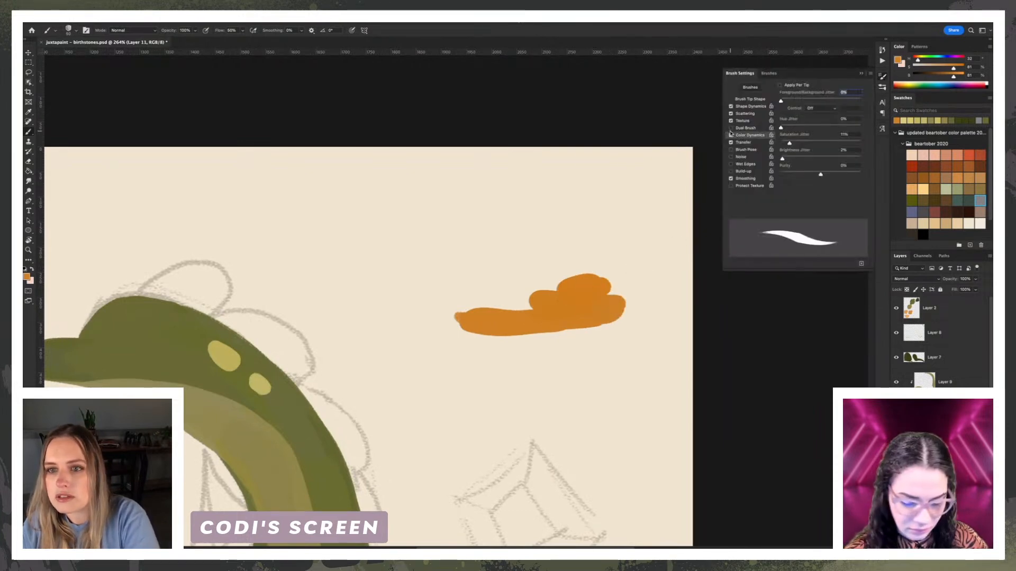
pyautogui.moveTo(471, 294)
pyautogui.mouseDown()
pyautogui.moveTo(492, 287)
pyautogui.moveTo(428, 306)
pyautogui.moveTo(426, 321)
pyautogui.moveTo(467, 320)
pyautogui.moveTo(514, 281)
pyautogui.moveTo(529, 301)
pyautogui.moveTo(555, 283)
pyautogui.moveTo(562, 254)
pyautogui.moveTo(570, 268)
pyautogui.moveTo(577, 253)
pyautogui.moveTo(625, 299)
pyautogui.moveTo(582, 250)
pyautogui.moveTo(569, 261)
pyautogui.moveTo(465, 276)
pyautogui.moveTo(491, 278)
pyautogui.moveTo(484, 291)
pyautogui.moveTo(532, 247)
pyautogui.moveTo(577, 242)
pyautogui.moveTo(445, 265)
pyautogui.moveTo(425, 305)
pyautogui.moveTo(448, 293)
pyautogui.moveTo(425, 292)
pyautogui.moveTo(427, 317)
pyautogui.moveTo(550, 292)
pyautogui.moveTo(599, 268)
pyautogui.moveTo(620, 271)
pyautogui.moveTo(612, 280)
pyautogui.moveTo(639, 307)
pyautogui.moveTo(647, 277)
pyautogui.moveTo(635, 277)
pyautogui.moveTo(605, 224)
pyautogui.moveTo(550, 223)
pyautogui.moveTo(510, 251)
pyautogui.moveTo(544, 230)
pyautogui.moveTo(455, 262)
pyautogui.moveTo(480, 230)
pyautogui.moveTo(421, 281)
pyautogui.moveTo(397, 284)
pyautogui.moveTo(385, 306)
pyautogui.moveTo(407, 319)
pyautogui.moveTo(412, 248)
pyautogui.moveTo(505, 210)
pyautogui.moveTo(510, 224)
pyautogui.moveTo(498, 218)
pyautogui.moveTo(549, 219)
pyautogui.moveTo(563, 203)
pyautogui.moveTo(659, 286)
pyautogui.moveTo(630, 227)
pyautogui.moveTo(504, 216)
pyautogui.mouseUp()
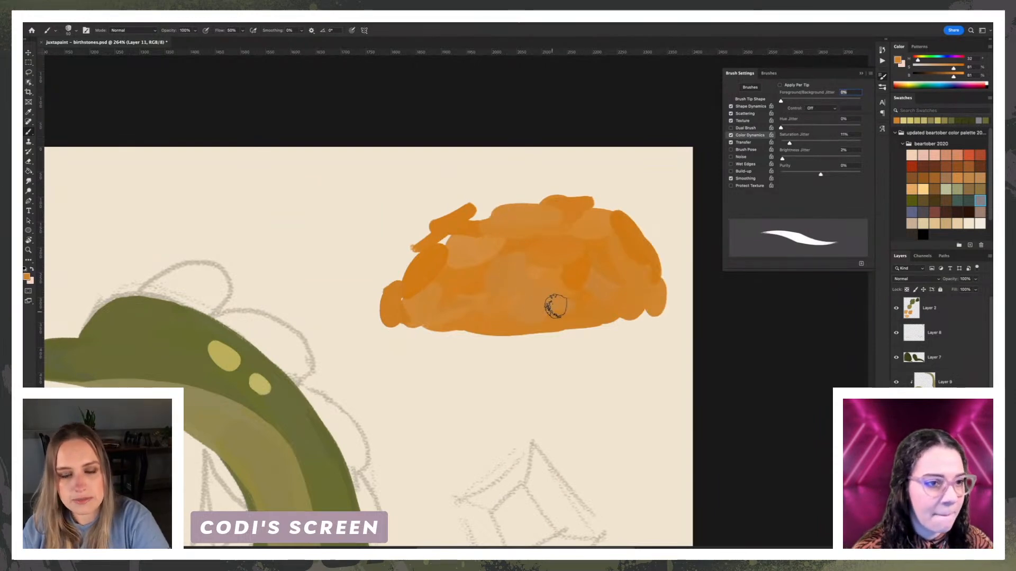
# Step: Lighten the brush colour to a pale orange and dab one coin near the top of the test mound
pyautogui.moveTo(954, 76); pyautogui.dragTo(956, 76)
pyautogui.click(942, 68)
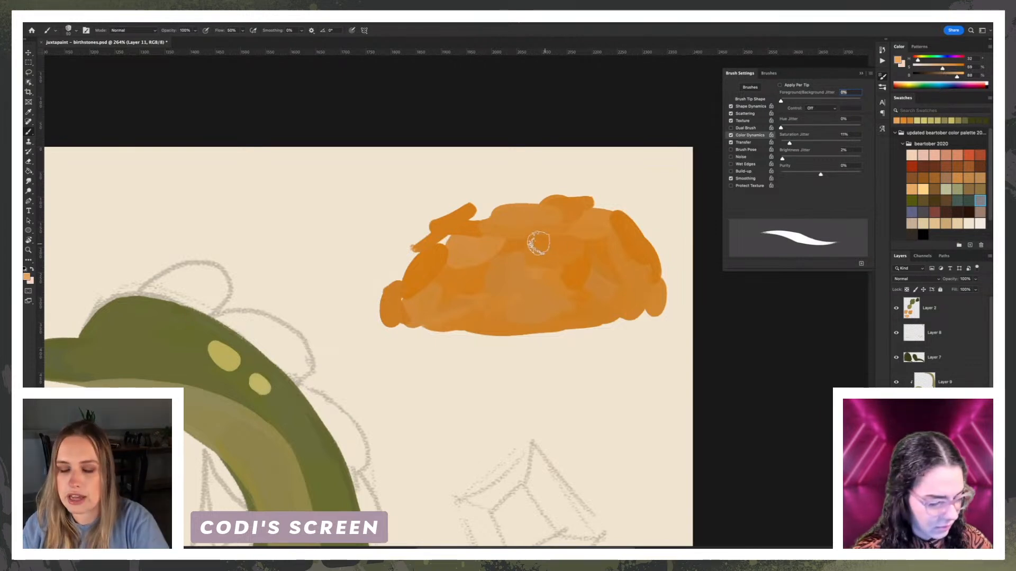
pyautogui.press('super+minus')
pyautogui.press('super+equal')
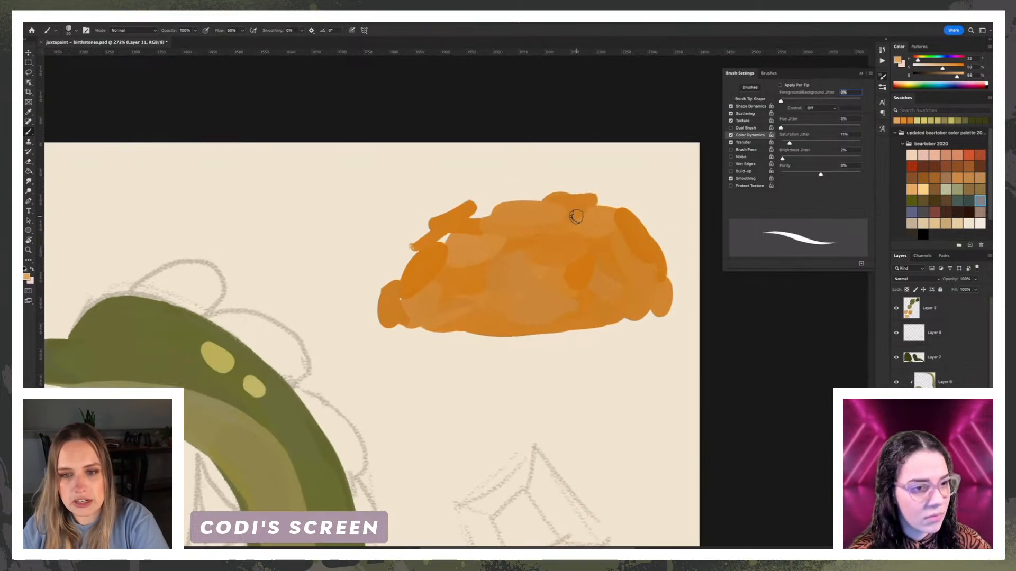
pyautogui.click(579, 219)
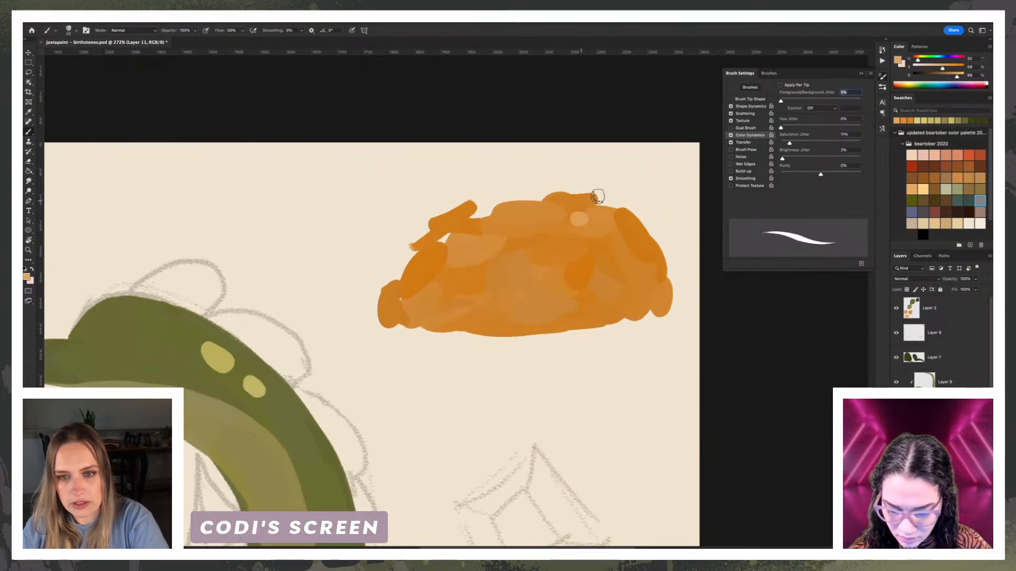
# Step: Lighten the brush colour to pale peach and dot coin highlights along the upper edge of the test mound
pyautogui.moveTo(967, 75); pyautogui.dragTo(933, 69)
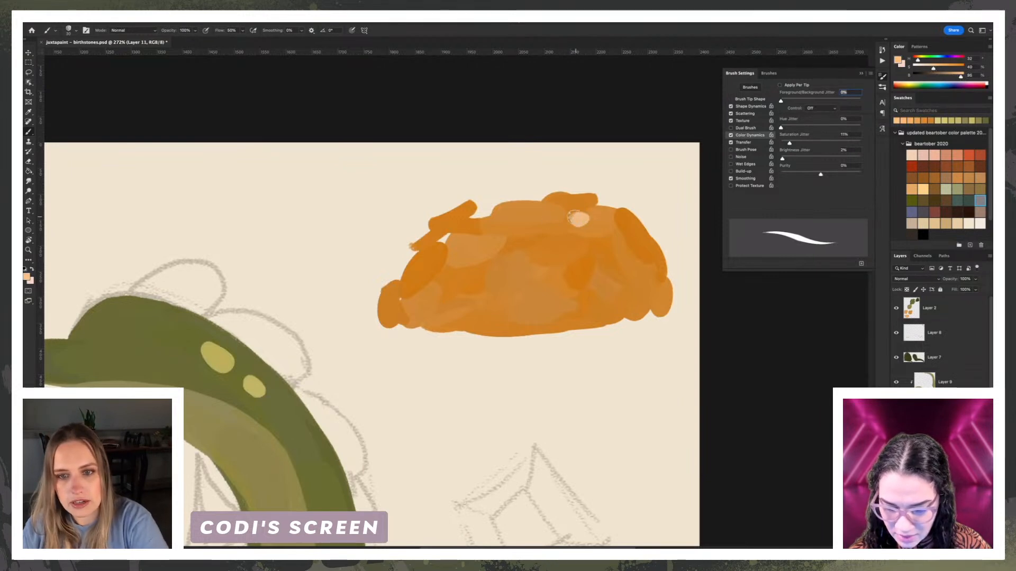
pyautogui.click(604, 228)
pyautogui.click(540, 216)
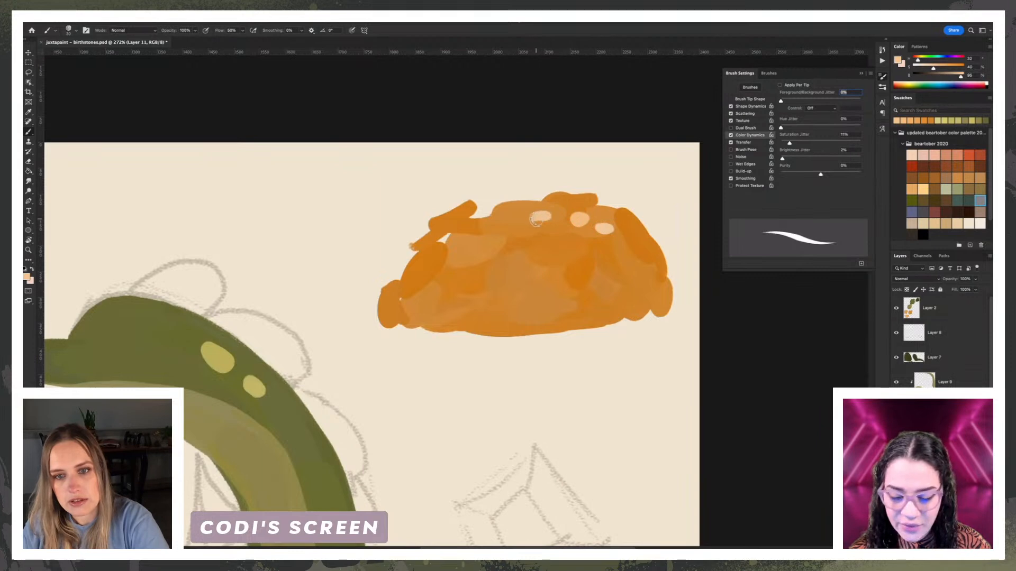
pyautogui.click(455, 229)
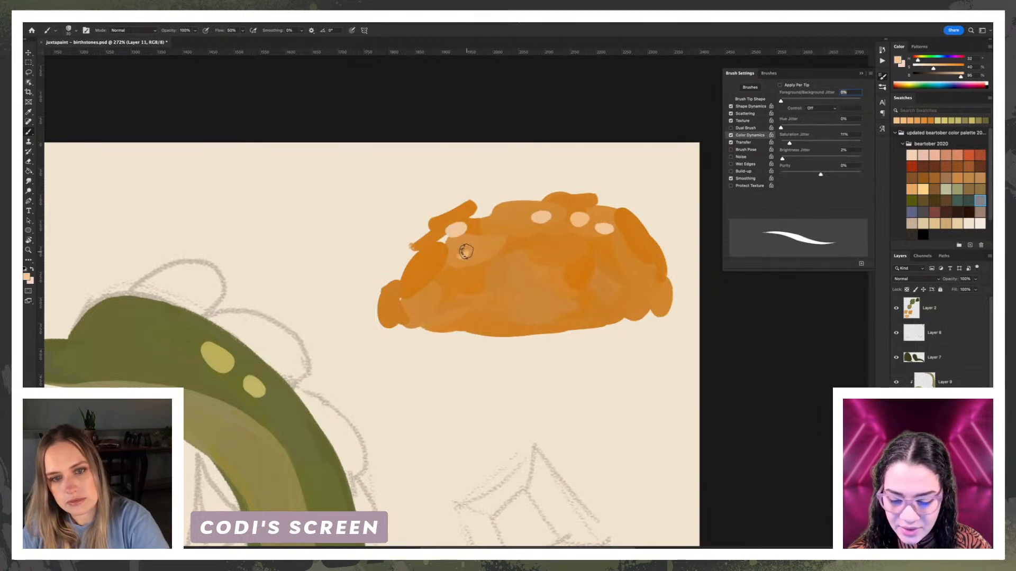
pyautogui.click(462, 255)
pyautogui.click(439, 257)
pyautogui.click(562, 231)
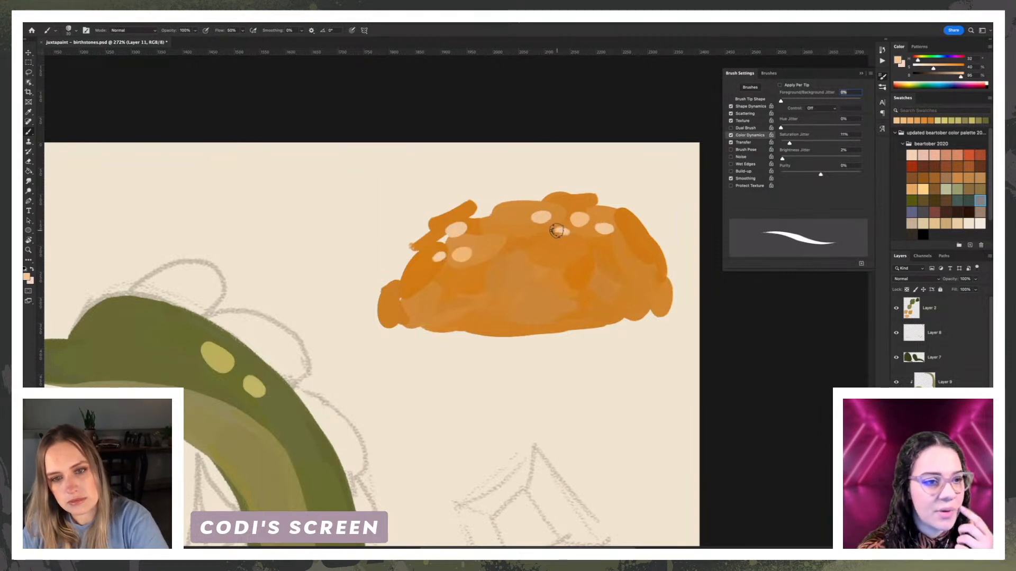
pyautogui.click(629, 229)
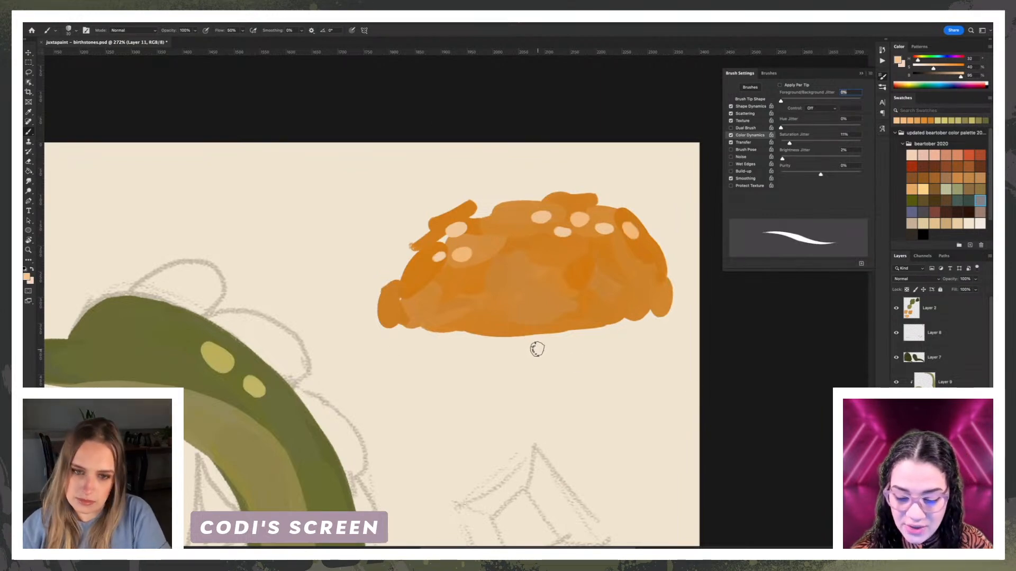
# Step: Examine the coin highlights and colour variation across the dragon's gold pile
pyautogui.scroll(-1, 533, 343)
pyautogui.scroll(-2, 533, 343)
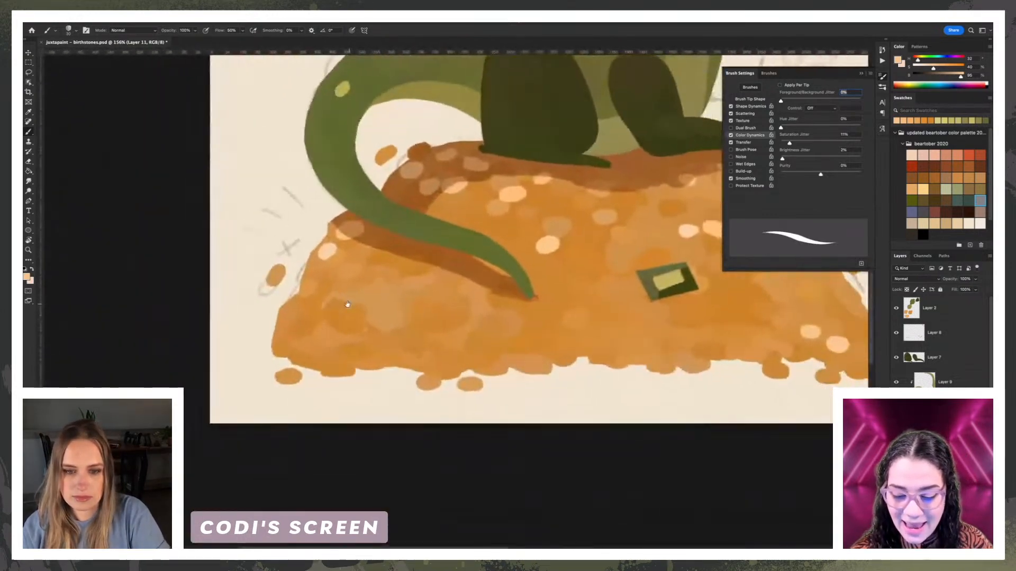
pyautogui.scroll(4, 307, 290)
pyautogui.scroll(1, 308, 291)
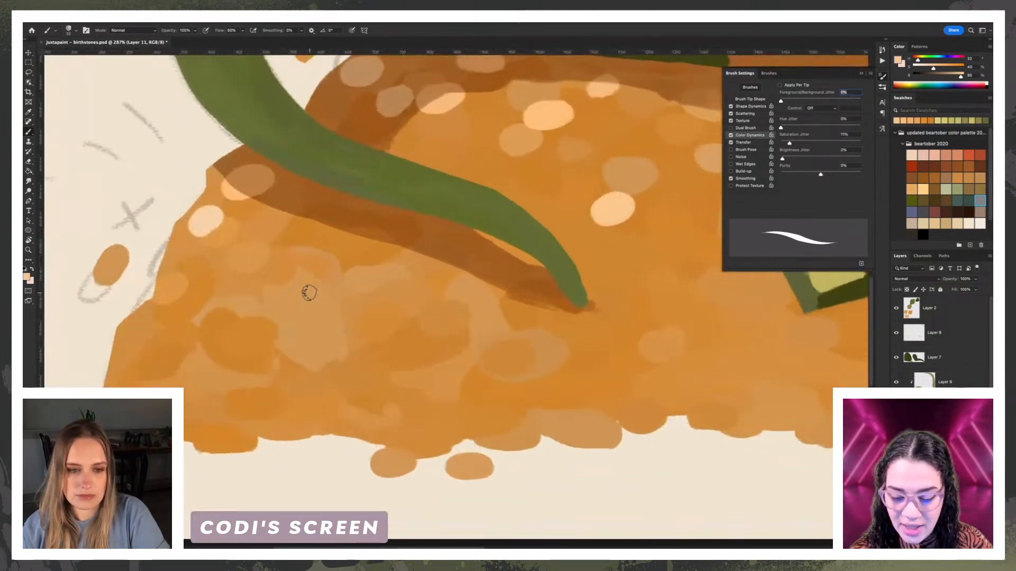
pyautogui.moveTo(254, 286); pyautogui.dragTo(337, 274)
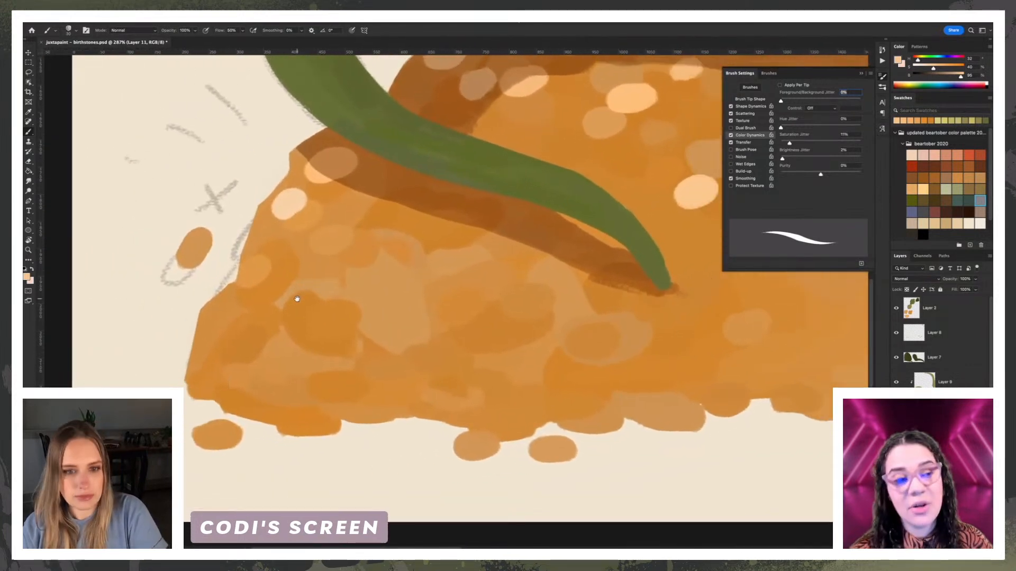
pyautogui.moveTo(463, 290); pyautogui.dragTo(379, 306)
pyautogui.moveTo(471, 277); pyautogui.dragTo(359, 322)
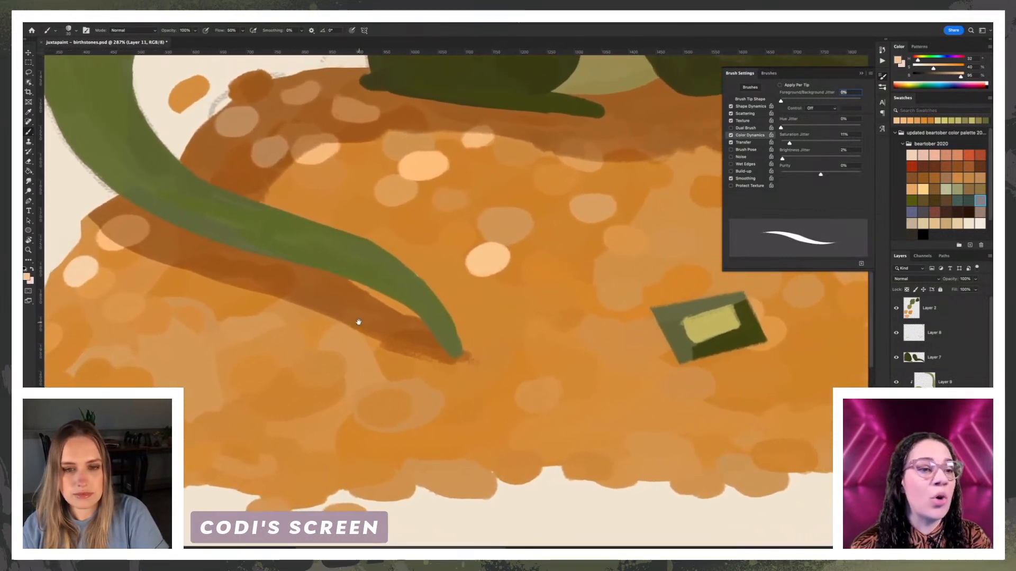
pyautogui.moveTo(510, 315); pyautogui.dragTo(341, 307)
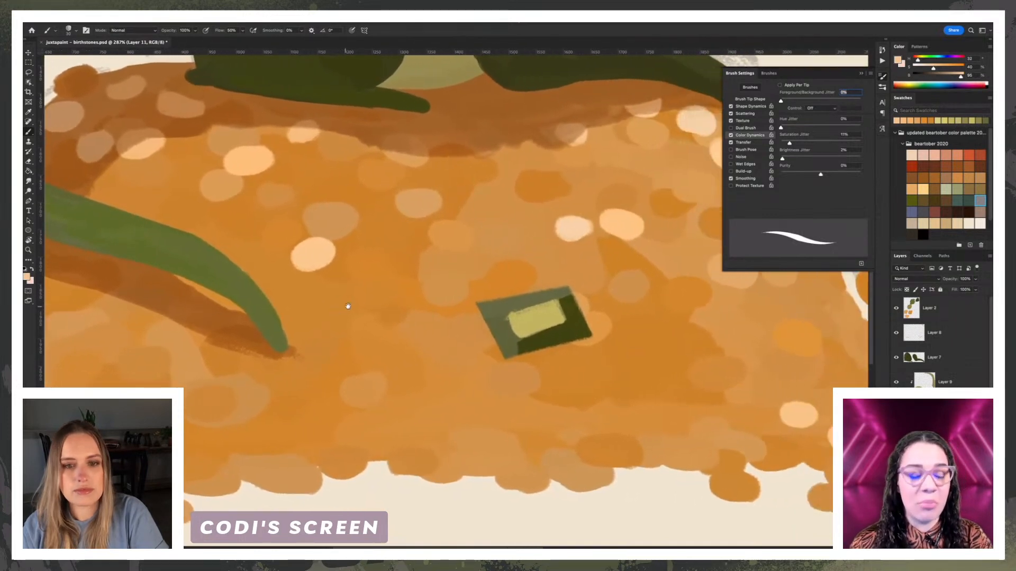
pyautogui.moveTo(455, 307); pyautogui.dragTo(304, 302)
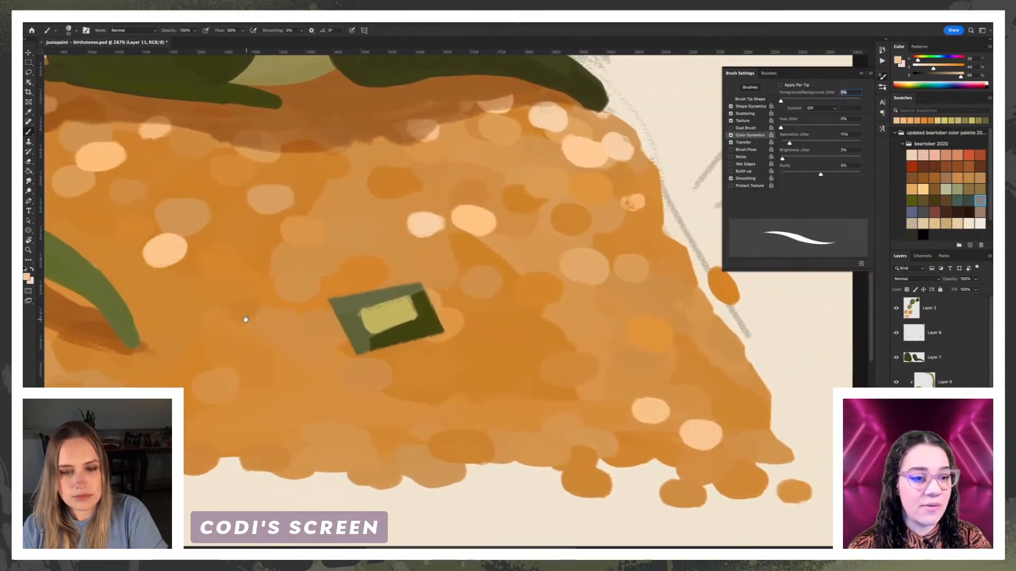
pyautogui.moveTo(243, 319); pyautogui.dragTo(422, 314)
pyautogui.press('super+minus')
pyautogui.press('super+minus')
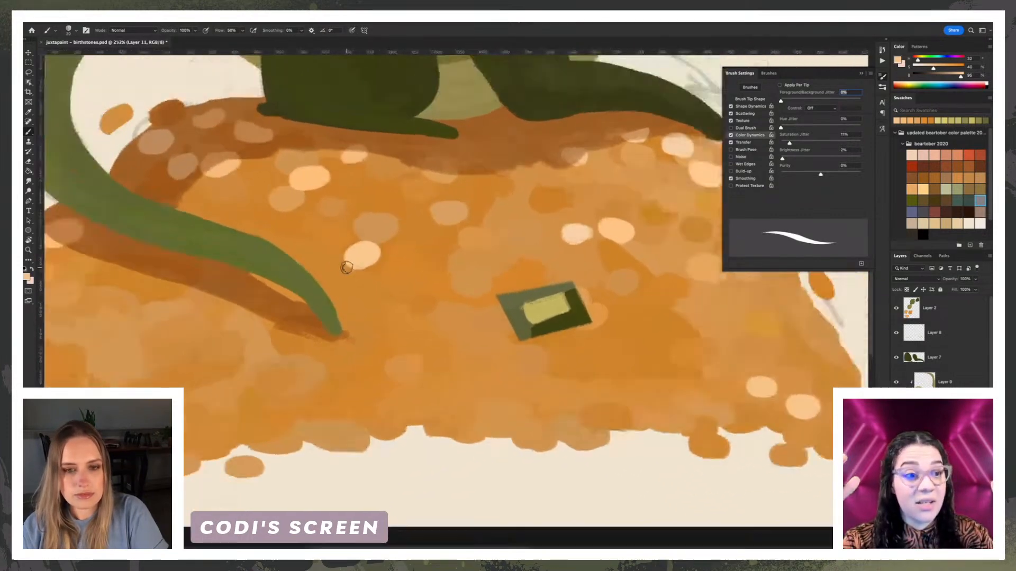
# Step: Delete the layer holding the test coin mound and hide the sketch layer
pyautogui.moveTo(270, 194); pyautogui.dragTo(283, 281)
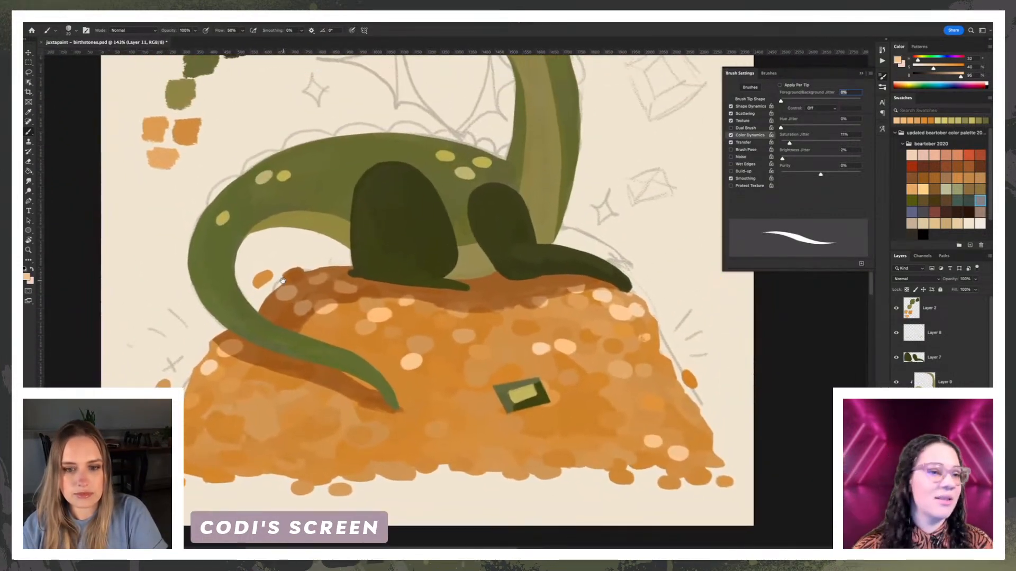
pyautogui.press('super+minus')
pyautogui.moveTo(291, 234); pyautogui.dragTo(297, 282)
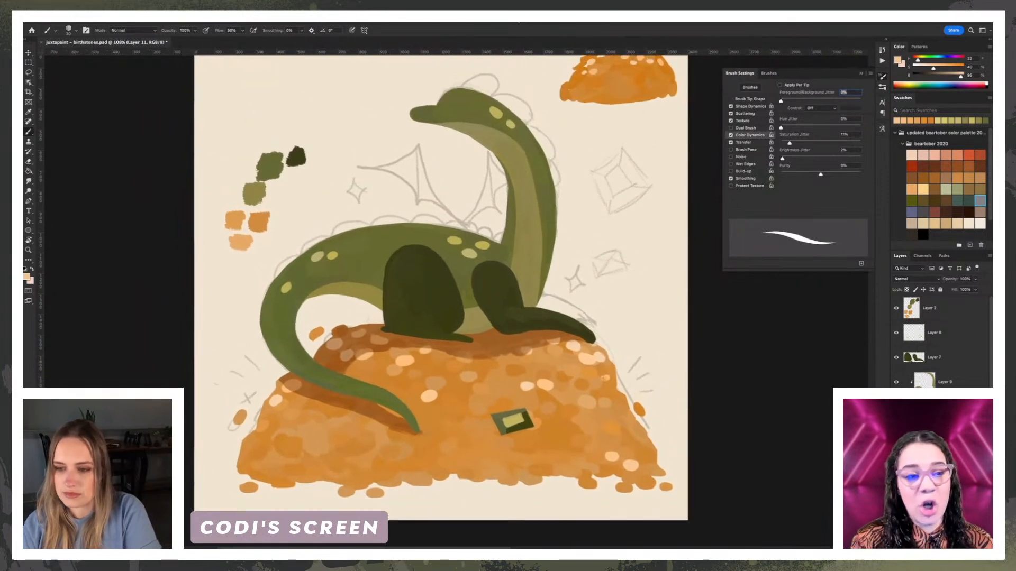
pyautogui.press('Delete')
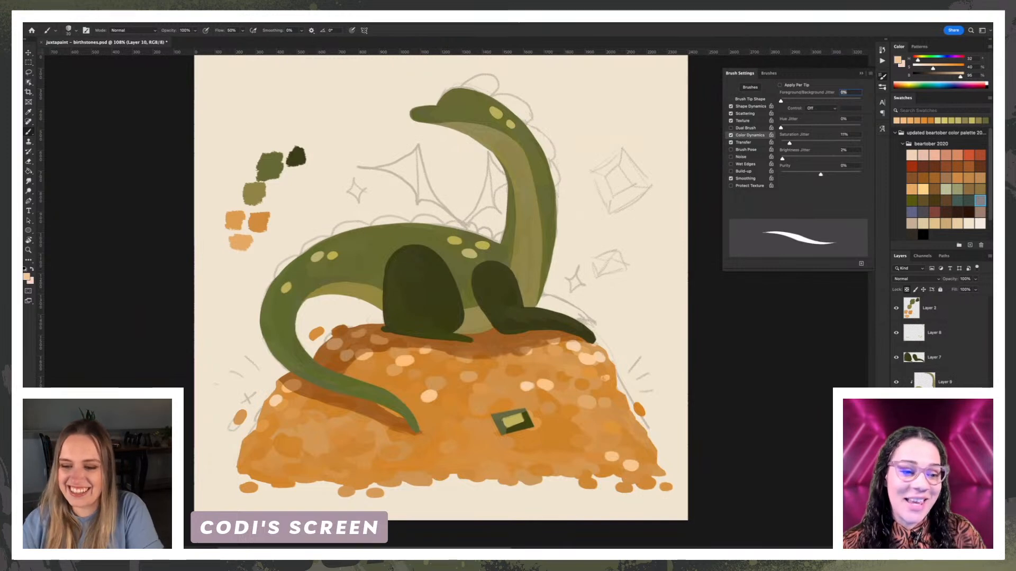
pyautogui.click(896, 480)
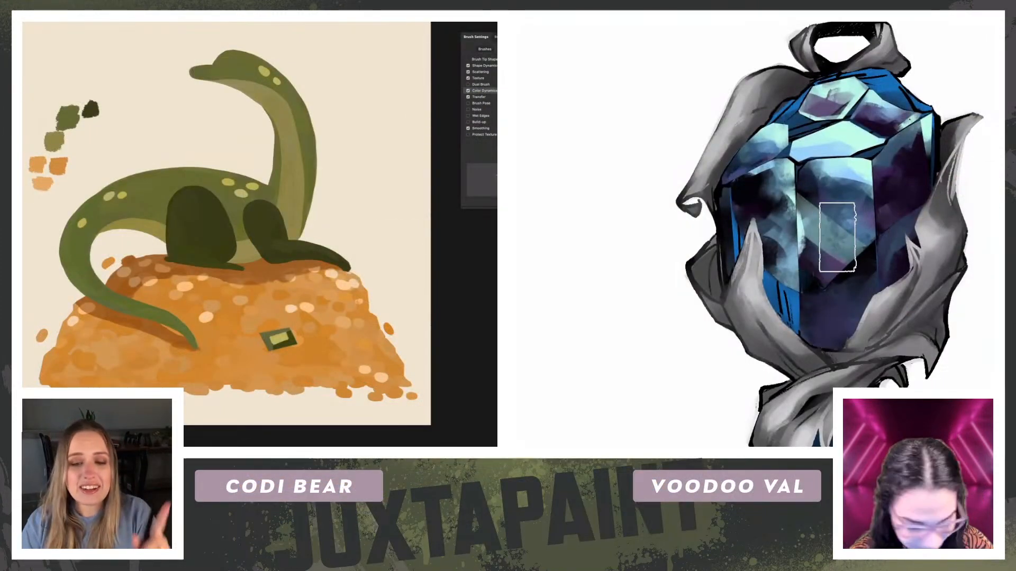
# Step: Start a straight-edged selection on the gem's lower-left facet, and choose the Kyle's Drawing Box - Conte Crayon brush for the coins
pyautogui.press('l')
pyautogui.press('super+plus')
pyautogui.press('super+plus')
pyautogui.press('super+plus')
pyautogui.click(731, 189)
pyautogui.moveTo(153, 325); pyautogui.dragTo(191, 131)
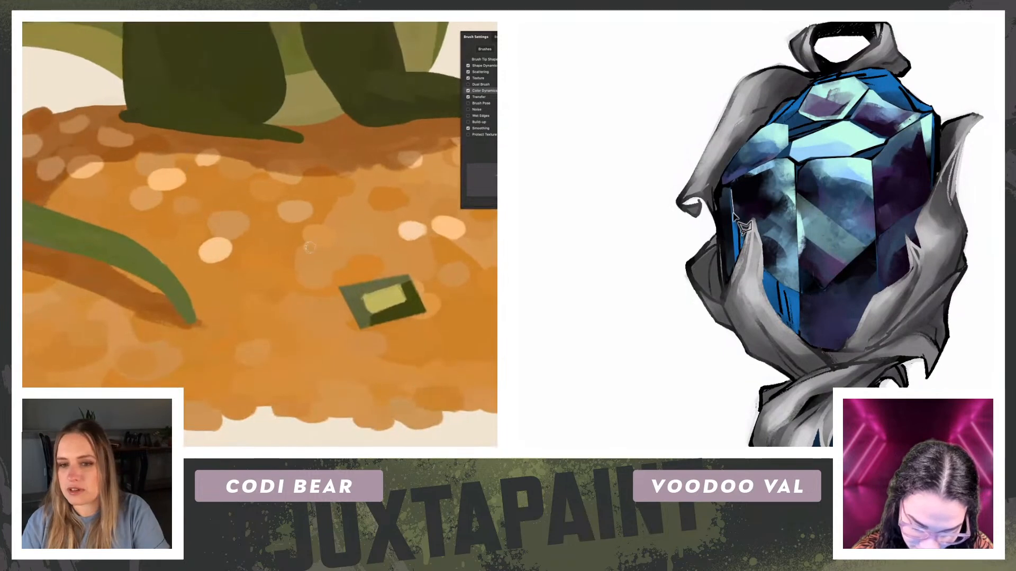
pyautogui.rightClick(348, 255)
pyautogui.click(464, 382)
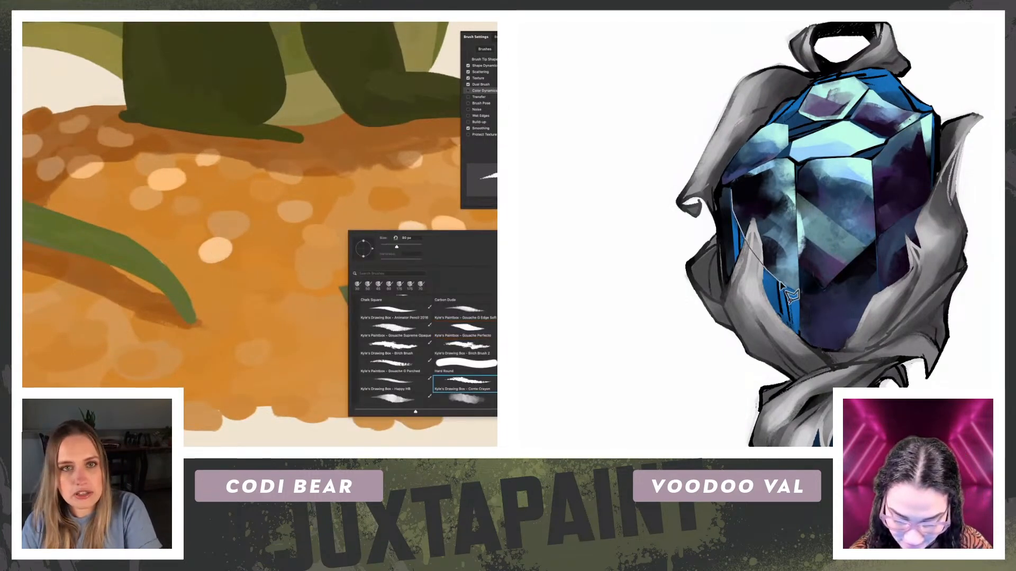
# Step: Trace and close the selection around the gem's blue lower-left facet, running behind the ribbon tip
pyautogui.click(801, 295)
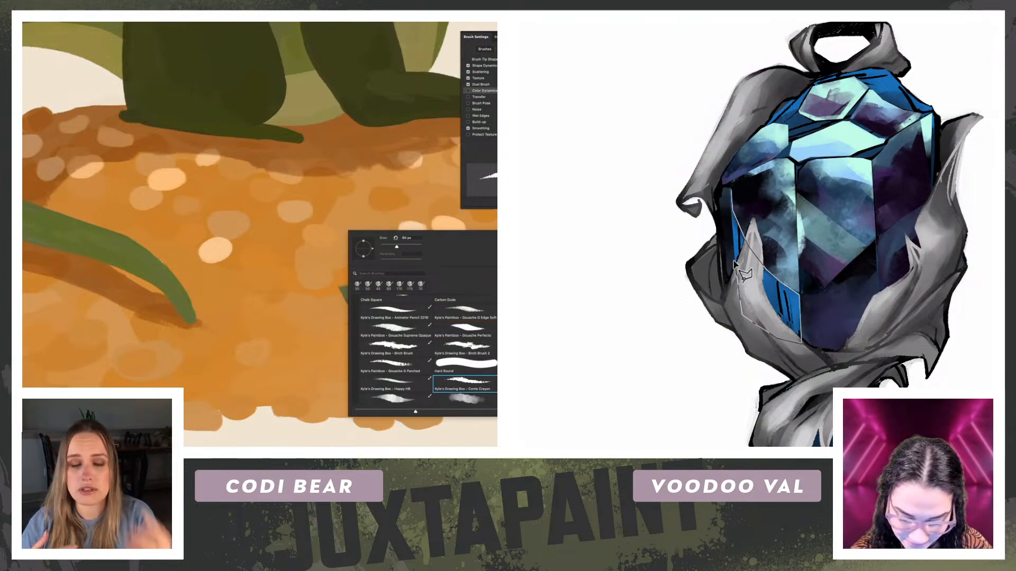
pyautogui.click(733, 191)
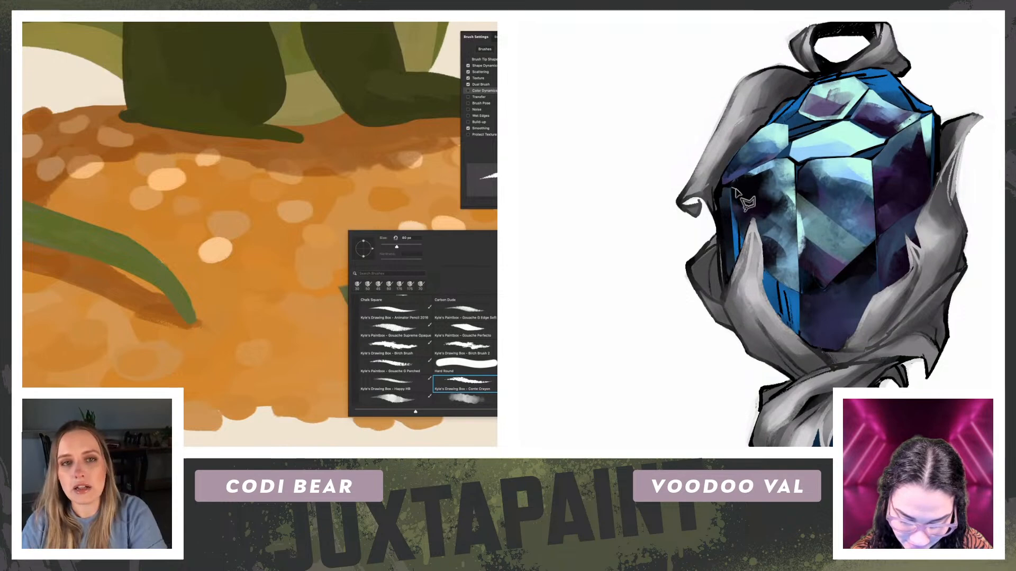
pyautogui.click(734, 188)
pyautogui.press('Escape')
pyautogui.click(731, 190)
# Step: Paint the selected facet with teal and dark tones sampled from neighbouring facets, and outline a coin in brown mid-pile
pyautogui.keyDown('alt'); pyautogui.click(868, 259); pyautogui.keyUp('alt')
pyautogui.moveTo(803, 309)
pyautogui.mouseDown()
pyautogui.moveTo(783, 302)
pyautogui.moveTo(780, 320)
pyautogui.mouseUp()
pyautogui.keyDown('alt'); pyautogui.click(788, 271); pyautogui.keyUp('alt')
pyautogui.moveTo(773, 284); pyautogui.dragTo(776, 336)
pyautogui.keyDown('alt'); pyautogui.click(855, 227); pyautogui.keyUp('alt')
pyautogui.moveTo(293, 214)
pyautogui.mouseDown()
pyautogui.moveTo(276, 212)
pyautogui.moveTo(301, 226)
pyautogui.moveTo(286, 212)
pyautogui.mouseUp()
pyautogui.moveTo(777, 286); pyautogui.dragTo(784, 317)
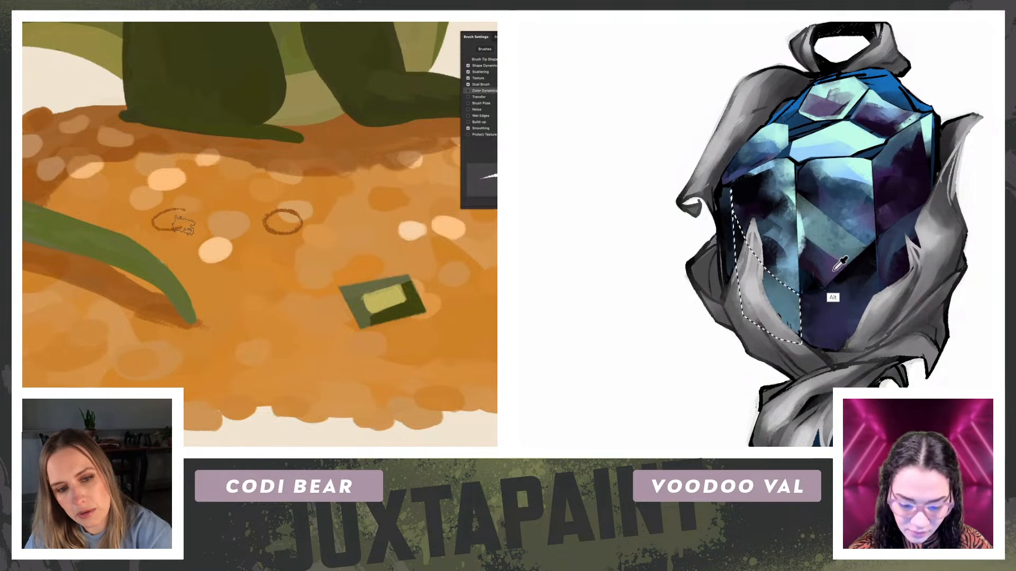
pyautogui.hotkey('ctrl', 'z')
pyautogui.moveTo(739, 228); pyautogui.dragTo(767, 281)
# Step: Outline several more coins in brown crayon across the middle and upper part of the gold pile
pyautogui.moveTo(181, 221)
pyautogui.mouseDown()
pyautogui.moveTo(153, 224)
pyautogui.moveTo(181, 237)
pyautogui.mouseUp()
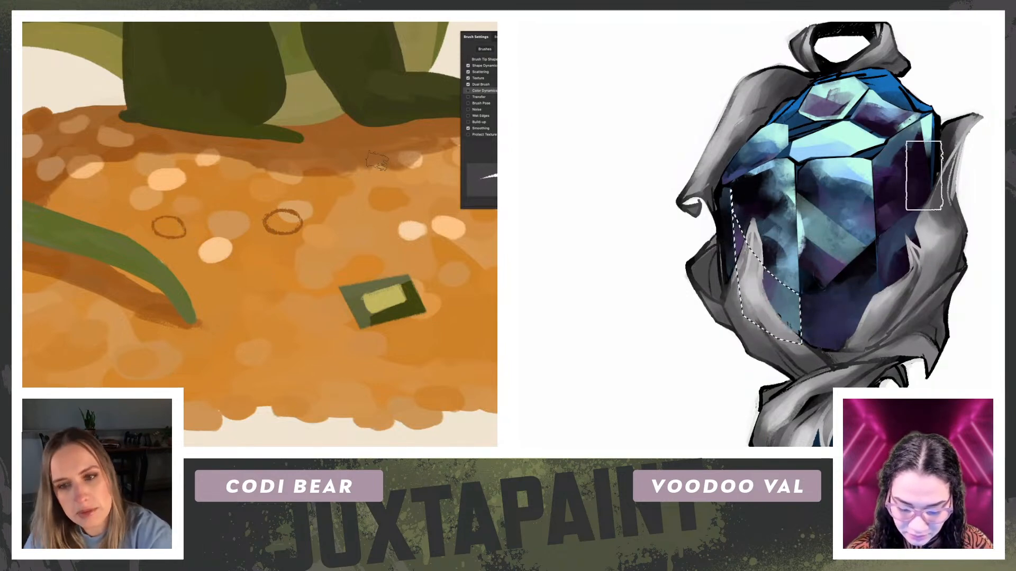
pyautogui.moveTo(390, 163)
pyautogui.mouseDown()
pyautogui.moveTo(367, 173)
pyautogui.moveTo(395, 167)
pyautogui.mouseUp()
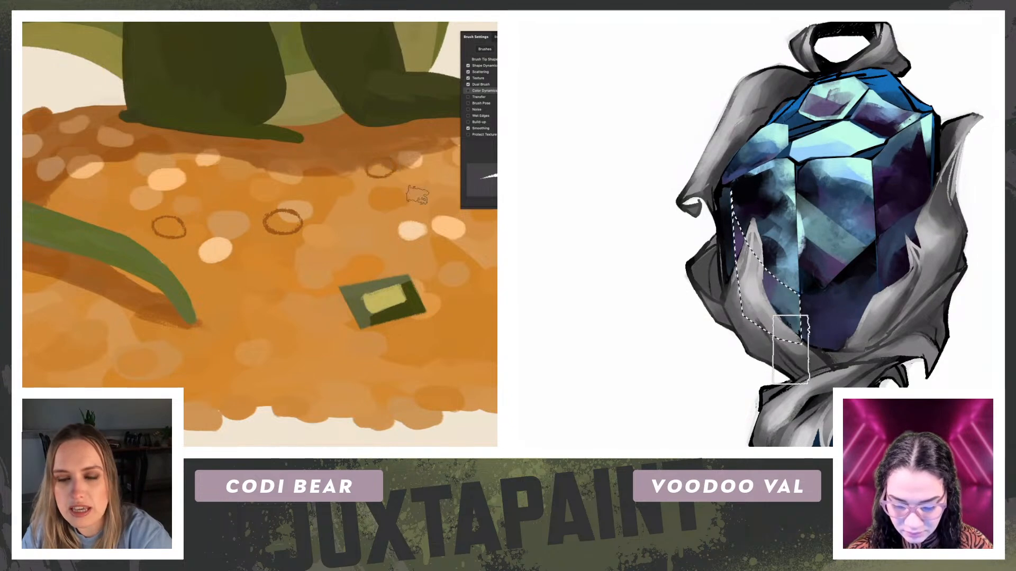
pyautogui.hotkey('ctrl', 'z')
pyautogui.moveTo(186, 202); pyautogui.dragTo(192, 204)
# Step: Select the blue facet along the gem's upper-right edge and ready the brush for painting it
pyautogui.moveTo(859, 82); pyautogui.dragTo(860, 169)
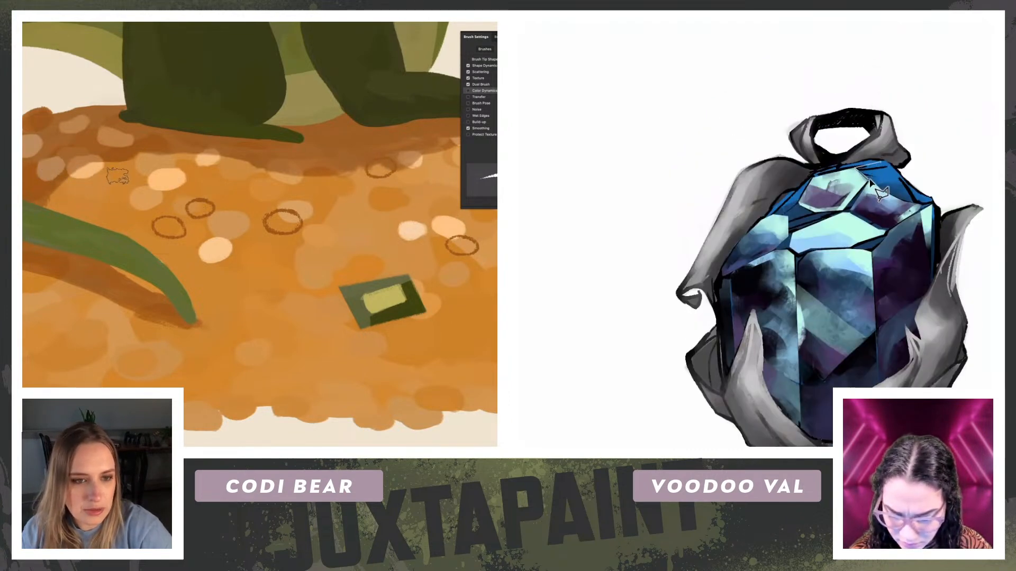
pyautogui.moveTo(119, 266)
pyautogui.mouseDown()
pyautogui.moveTo(55, 313)
pyautogui.moveTo(35, 286)
pyautogui.mouseUp()
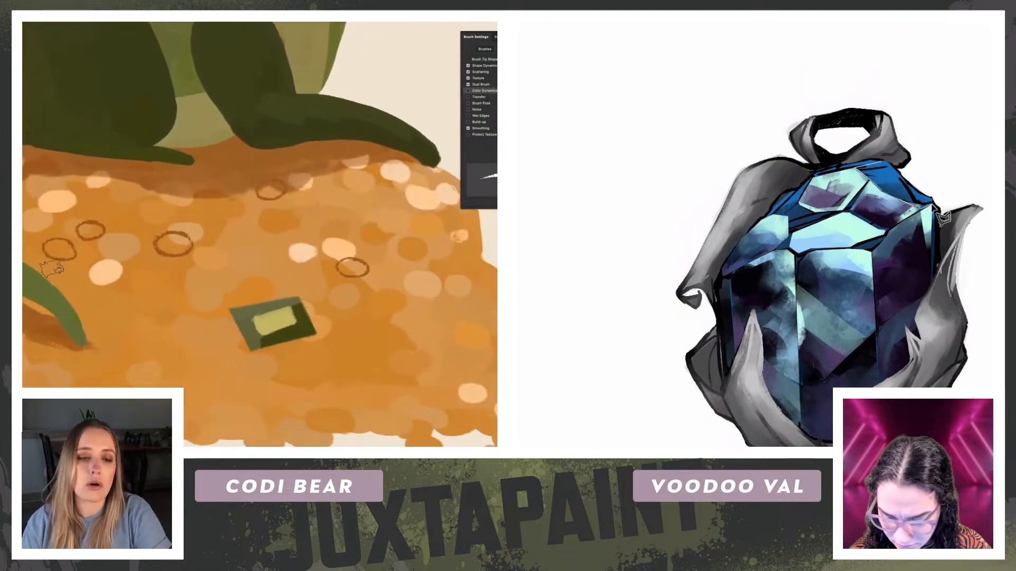
pyautogui.moveTo(76, 253); pyautogui.dragTo(83, 226)
pyautogui.click(881, 163)
pyautogui.press('b')
pyautogui.moveTo(401, 186); pyautogui.dragTo(240, 178)
pyautogui.moveTo(283, 249)
pyautogui.mouseDown()
pyautogui.moveTo(355, 213)
pyautogui.moveTo(353, 144)
pyautogui.moveTo(291, 145)
pyautogui.moveTo(291, 253)
pyautogui.moveTo(305, 231)
pyautogui.moveTo(313, 157)
pyautogui.mouseUp()
pyautogui.moveTo(346, 172)
pyautogui.mouseDown()
pyautogui.moveTo(317, 158)
pyautogui.moveTo(323, 188)
pyautogui.mouseUp()
pyautogui.hotkey('ctrl', 'z')
pyautogui.hotkey('ctrl', 'z')
pyautogui.hotkey('ctrl', 'z')
pyautogui.hotkey('ctrl', 'z')
pyautogui.hotkey('ctrl', 'z')
pyautogui.hotkey('ctrl', 'z')
pyautogui.hotkey('ctrl', 'z')
pyautogui.hotkey('ctrl', 'z')
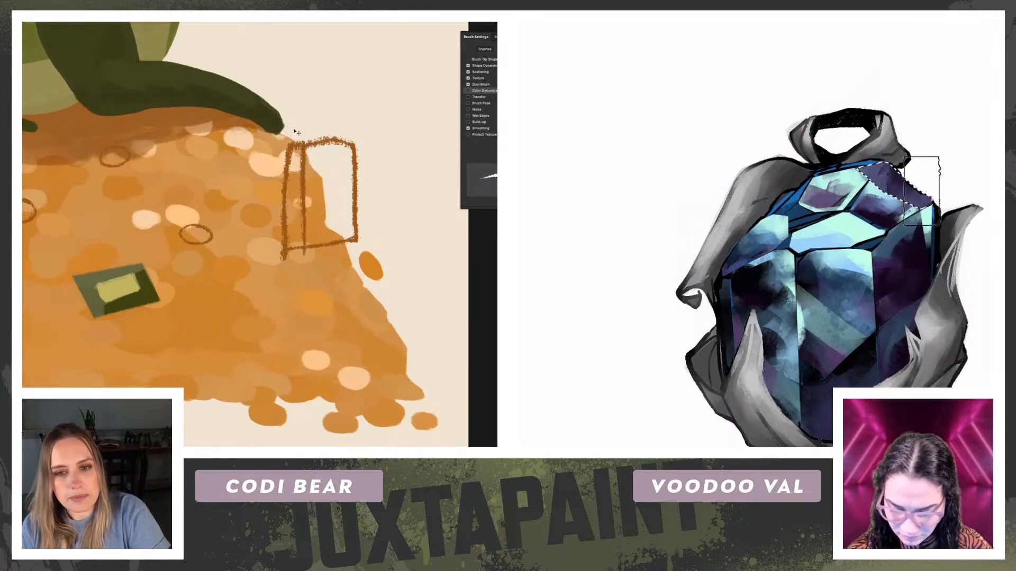
# Step: Replace the selection with the gem's narrow upper-left facet and paint it with tones sampled from the upper-right facet
pyautogui.moveTo(953, 331); pyautogui.dragTo(927, 195)
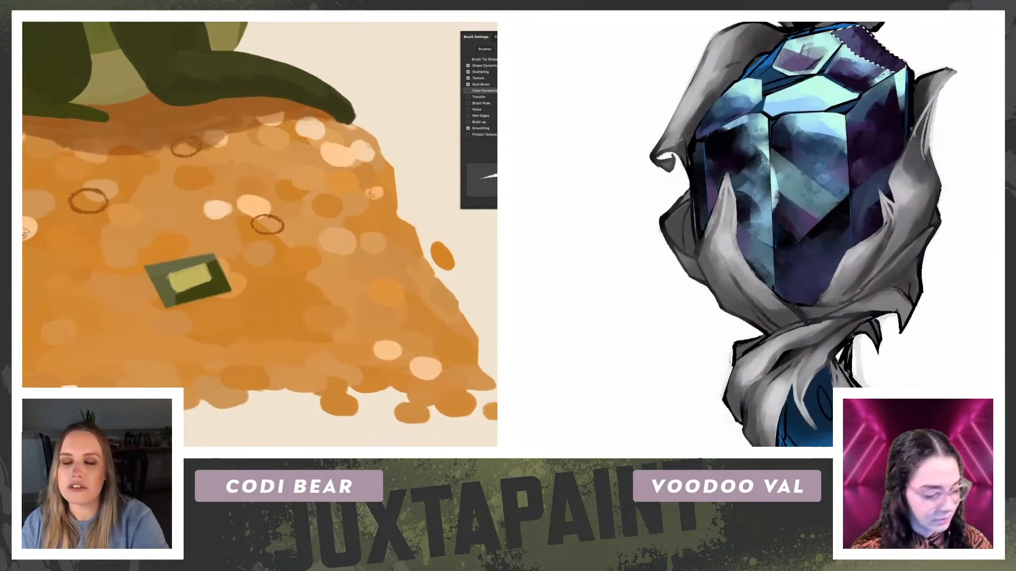
pyautogui.moveTo(837, 161); pyautogui.dragTo(857, 245)
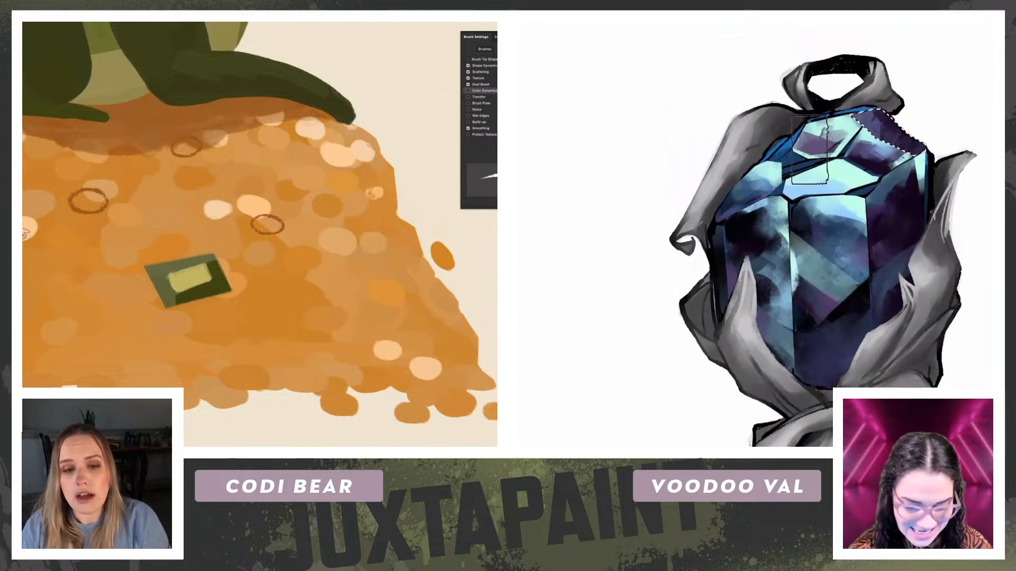
pyautogui.hotkey('ctrl', 'd')
pyautogui.press('l')
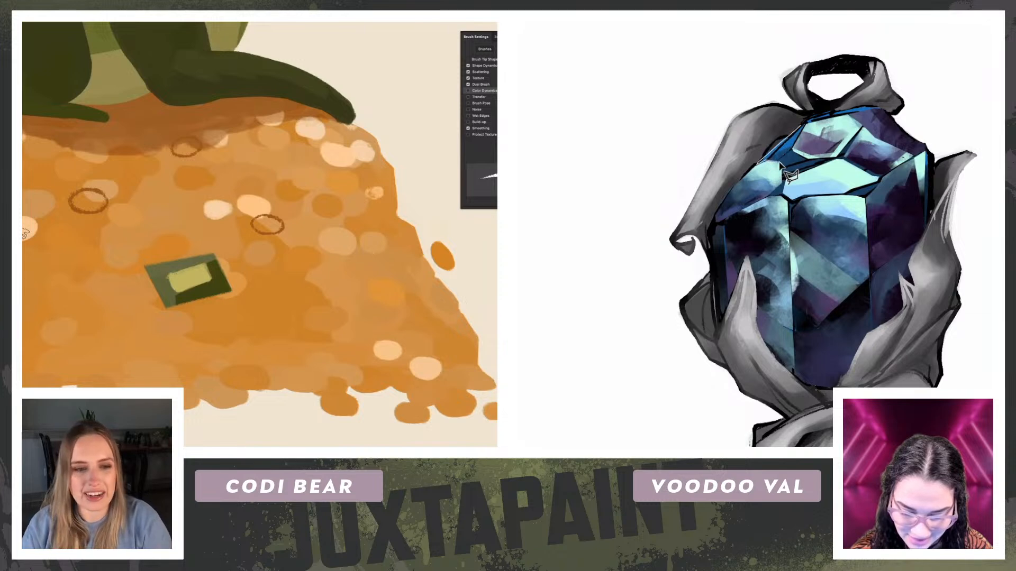
pyautogui.click(803, 126)
pyautogui.press('b')
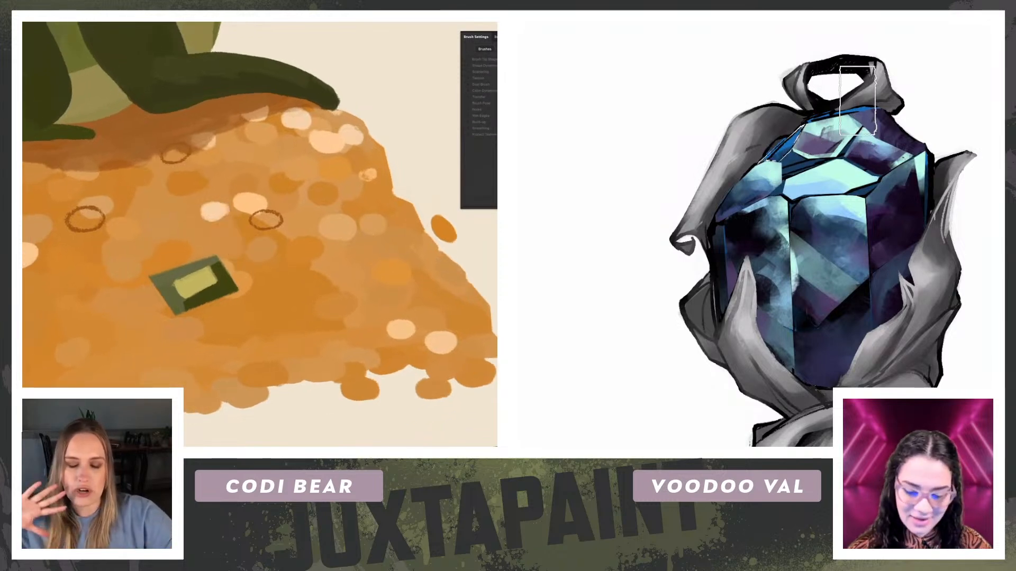
pyautogui.keyDown('alt'); pyautogui.click(890, 122); pyautogui.keyUp('alt')
pyautogui.moveTo(795, 144)
pyautogui.mouseDown()
pyautogui.moveTo(786, 139)
pyautogui.moveTo(771, 184)
pyautogui.mouseUp()
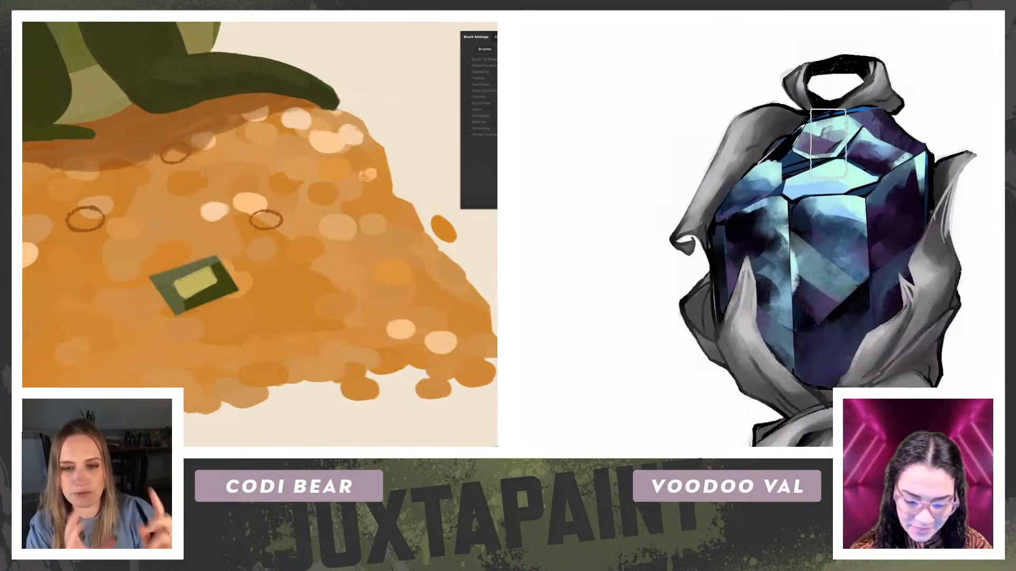
pyautogui.keyDown('alt'); pyautogui.click(883, 134); pyautogui.keyUp('alt')
pyautogui.moveTo(800, 123); pyautogui.dragTo(776, 160)
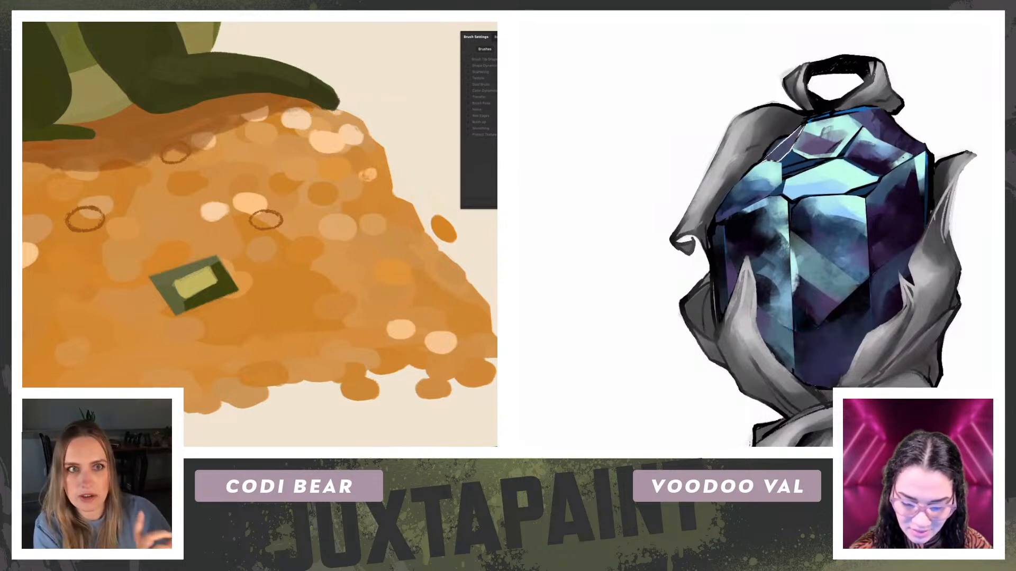
# Step: Outline three coins in brown crayon in the lower right of the gold pile, past the green gem
pyautogui.press('r')
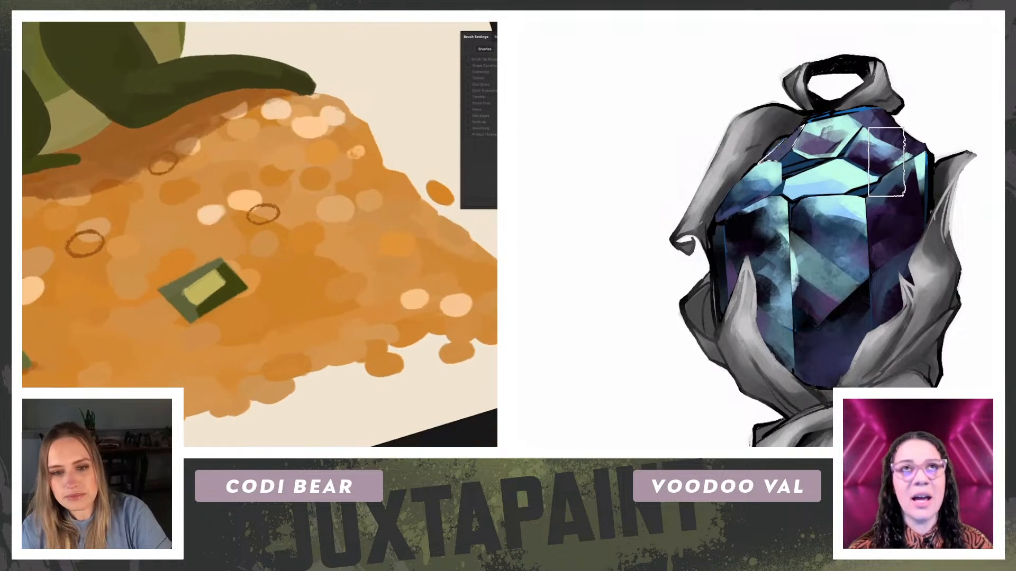
pyautogui.press('b')
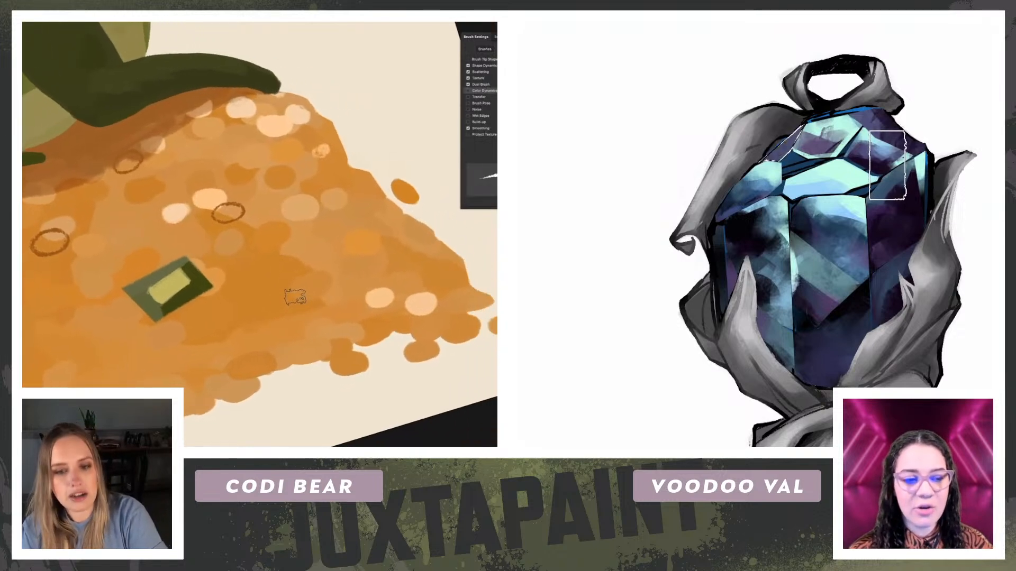
pyautogui.moveTo(277, 294); pyautogui.dragTo(285, 293)
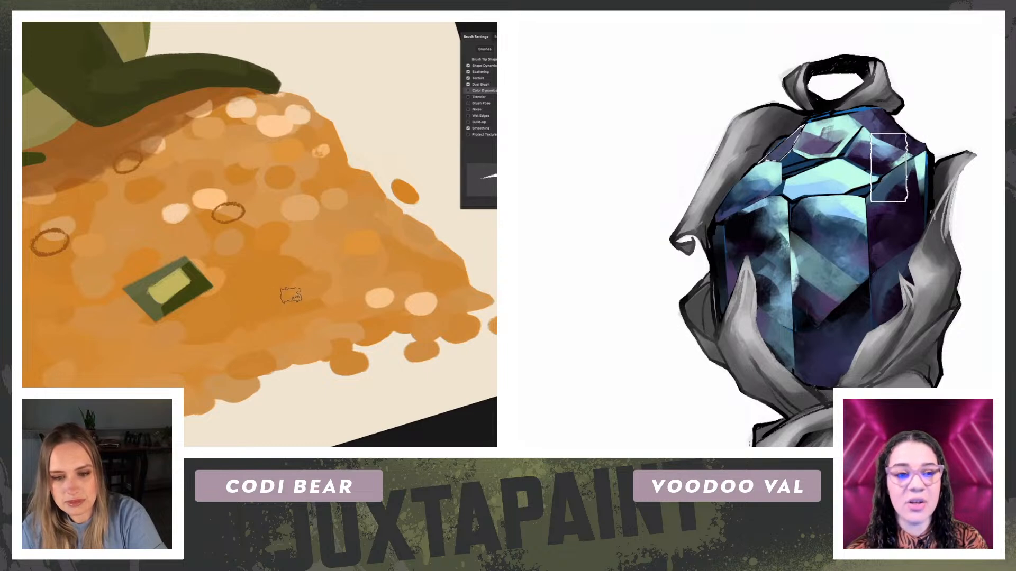
pyautogui.moveTo(268, 302); pyautogui.dragTo(283, 290)
pyautogui.moveTo(423, 266); pyautogui.dragTo(396, 264)
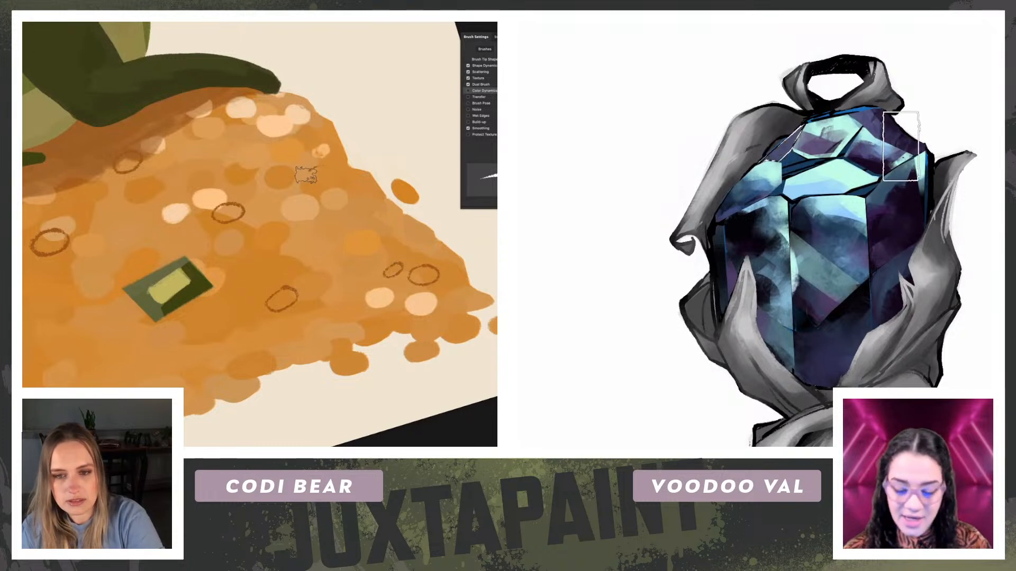
# Step: Outline coins in brown crayon near the pile's upper right, just below the dragon's front foot
pyautogui.press('r')
pyautogui.moveTo(134, 205); pyautogui.dragTo(136, 198)
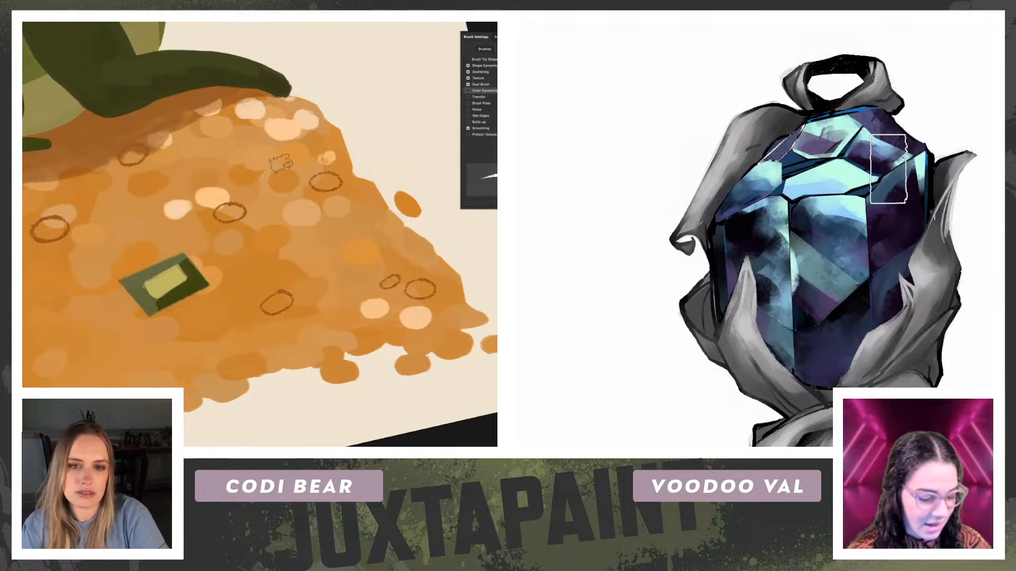
pyautogui.moveTo(306, 165); pyautogui.dragTo(306, 166)
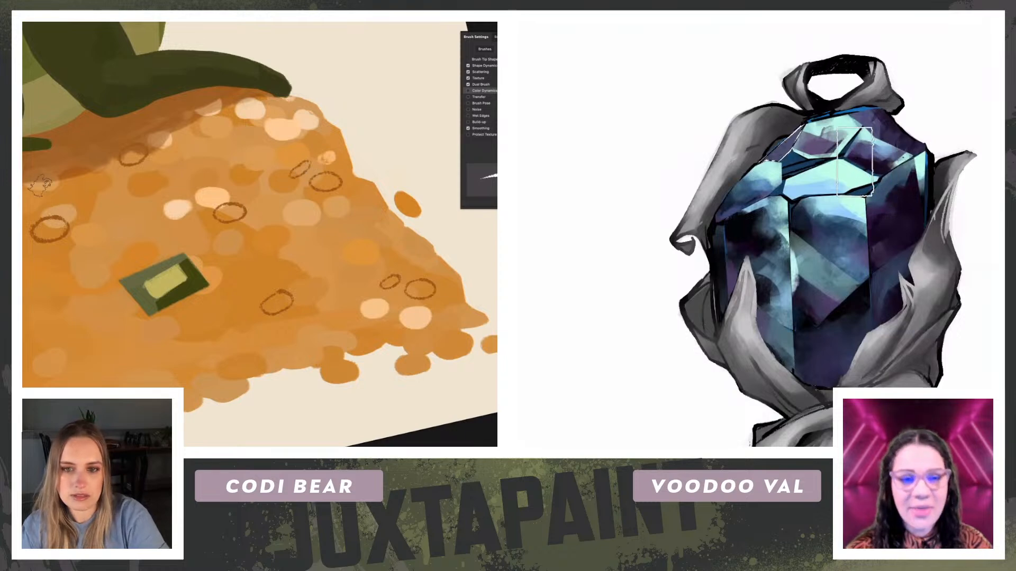
pyautogui.press('r')
pyautogui.moveTo(264, 131); pyautogui.dragTo(271, 134)
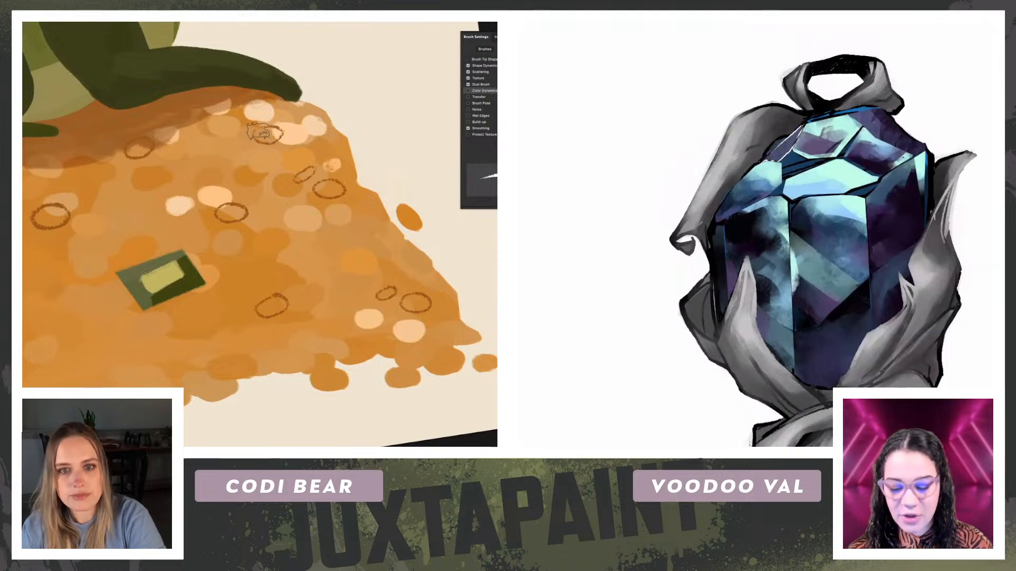
pyautogui.press('r')
pyautogui.moveTo(295, 106)
pyautogui.mouseDown()
pyautogui.moveTo(181, 99)
pyautogui.moveTo(183, 145)
pyautogui.moveTo(193, 130)
pyautogui.mouseUp()
pyautogui.moveTo(875, 287); pyautogui.dragTo(872, 241)
pyautogui.moveTo(193, 130); pyautogui.dragTo(179, 123)
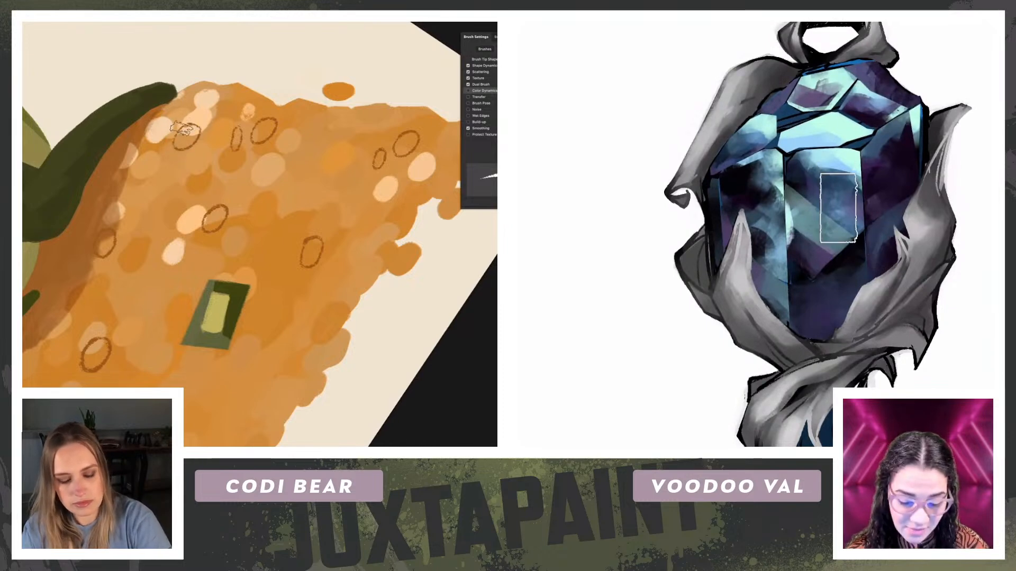
pyautogui.press('Escape')
# Step: Select the small dark blue facet between the gem's top facet and its bright central facet
pyautogui.press('l')
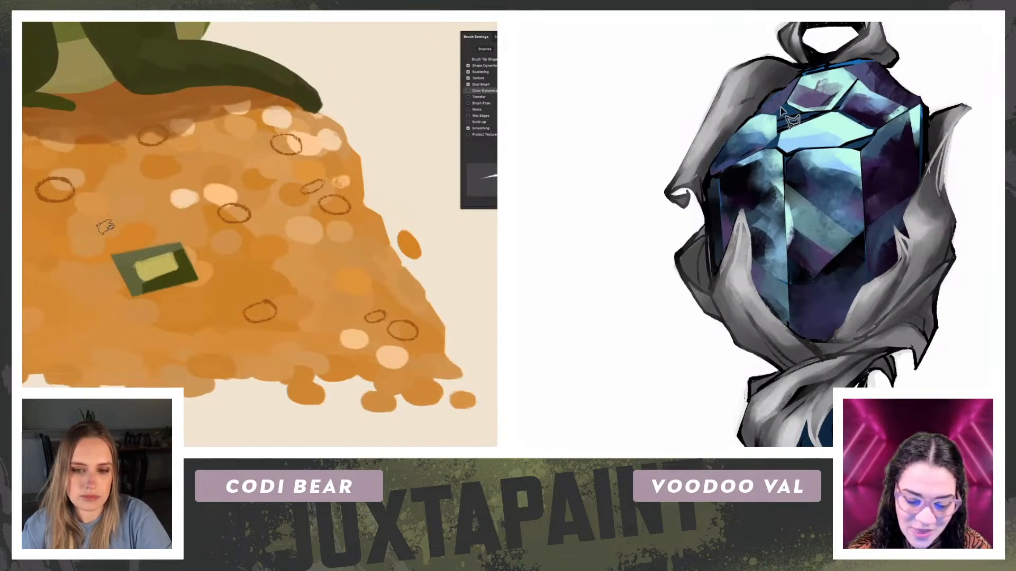
pyautogui.hotkey('ctrl', '-')
pyautogui.moveTo(40, 272)
pyautogui.mouseDown()
pyautogui.moveTo(224, 309)
pyautogui.moveTo(299, 286)
pyautogui.mouseUp()
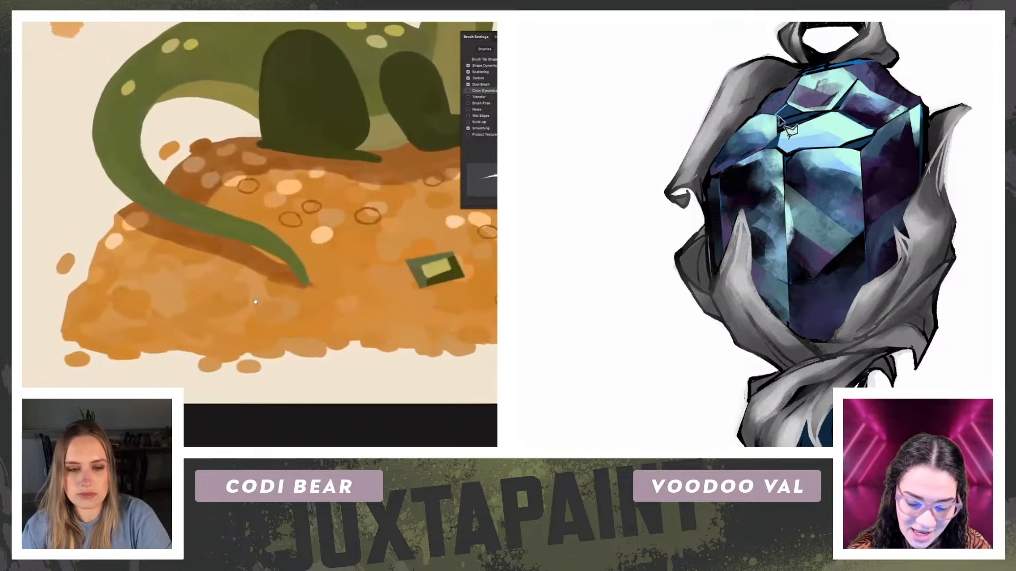
pyautogui.click(778, 113)
pyautogui.press('r')
pyautogui.moveTo(50, 247)
pyautogui.mouseDown()
pyautogui.moveTo(65, 306)
pyautogui.moveTo(64, 292)
pyautogui.mouseUp()
pyautogui.click(779, 131)
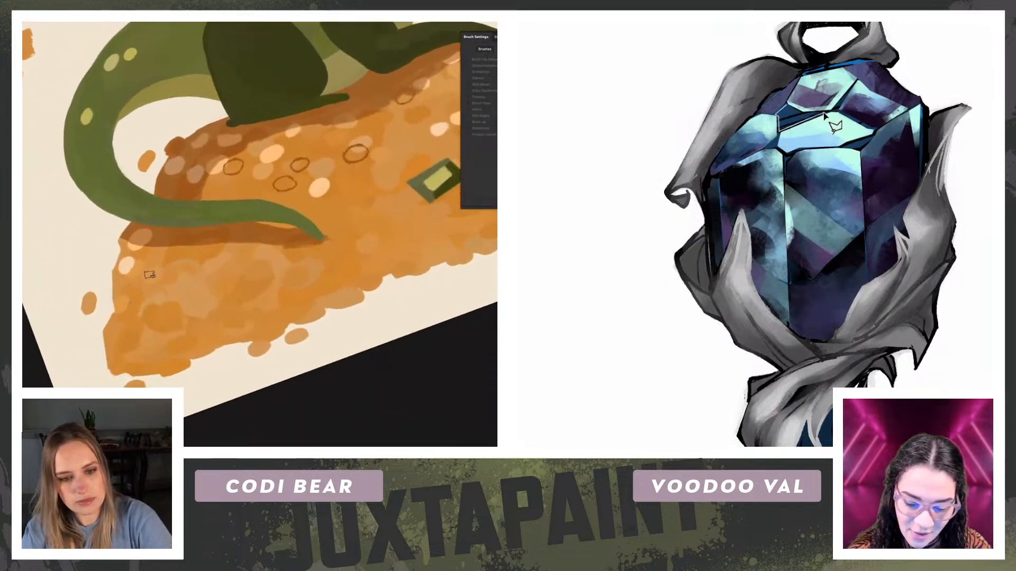
pyautogui.click(787, 108)
# Step: Undo the coin outline at the pile's left end, and outline two neighbouring coins there instead
pyautogui.hotkey('ctrl', 'z')
pyautogui.hotkey('ctrl', '+')
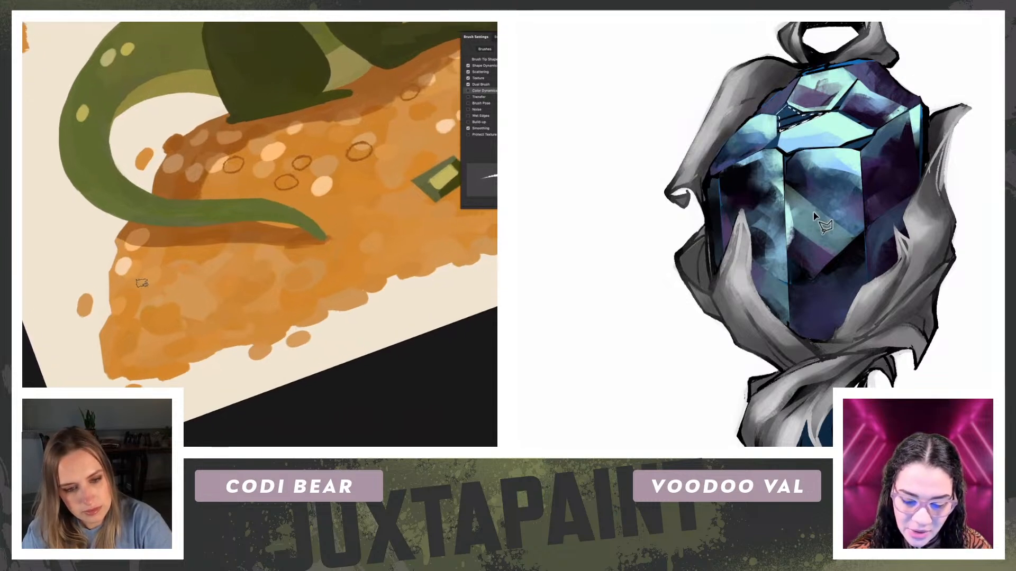
pyautogui.hotkey('ctrl', '+')
pyautogui.hotkey('ctrl', '+')
pyautogui.hotkey('ctrl', '+')
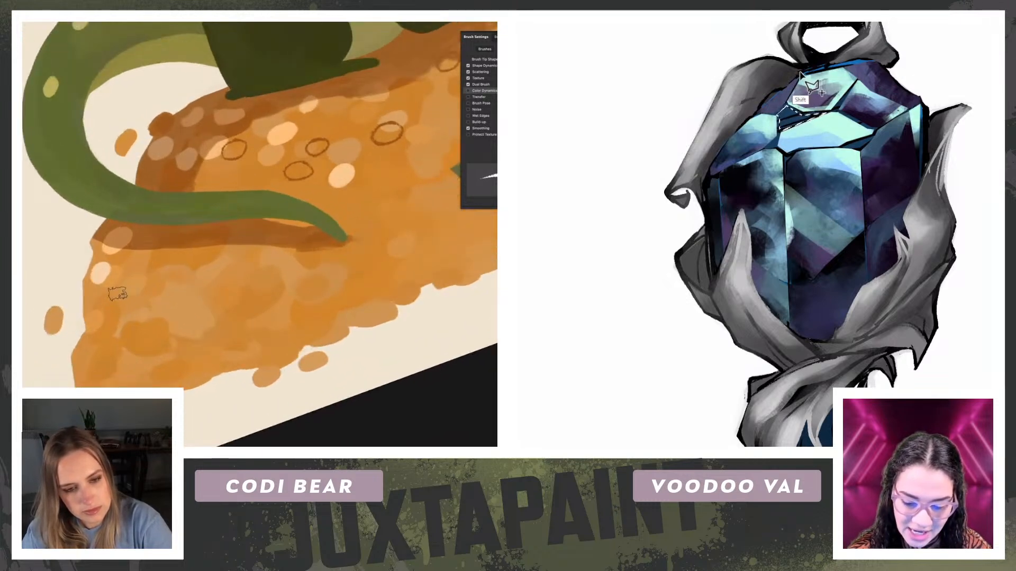
pyautogui.keyDown('shift'); pyautogui.click(798, 77); pyautogui.keyUp('shift')
pyautogui.moveTo(126, 289)
pyautogui.mouseDown()
pyautogui.moveTo(106, 303)
pyautogui.moveTo(127, 304)
pyautogui.moveTo(125, 289)
pyautogui.moveTo(132, 313)
pyautogui.moveTo(147, 295)
pyautogui.mouseUp()
pyautogui.hotkey('ctrl', 'z')
# Step: Add the thin facet along the gem's top edge to the selection, and outline more coins below the dragon's tail
pyautogui.keyDown('shift'); pyautogui.click(872, 59); pyautogui.keyUp('shift')
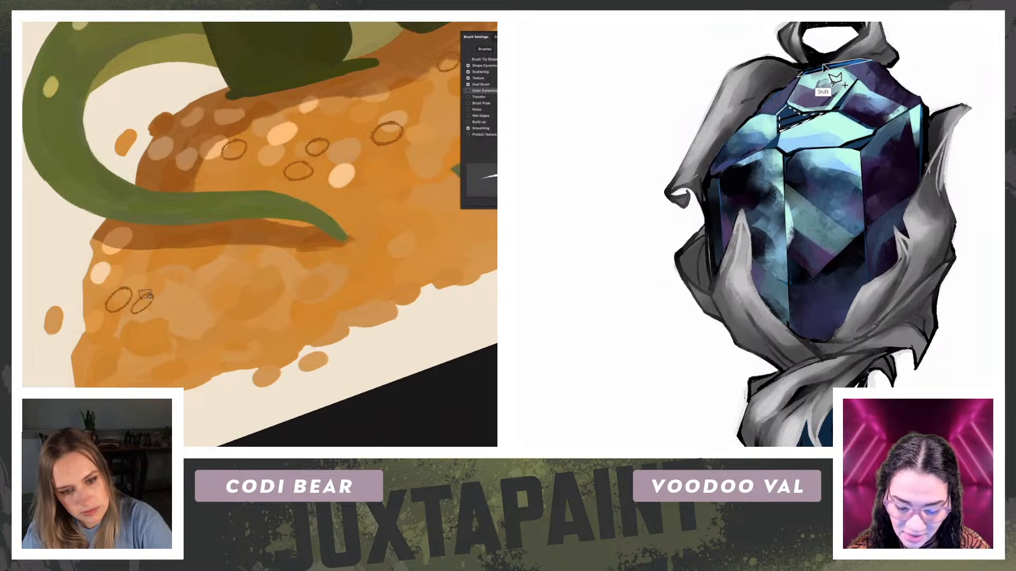
pyautogui.keyDown('shift'); pyautogui.click(798, 77); pyautogui.keyUp('shift')
pyautogui.moveTo(155, 258)
pyautogui.mouseDown()
pyautogui.moveTo(137, 269)
pyautogui.moveTo(152, 256)
pyautogui.mouseUp()
pyautogui.hotkey('ctrl', 'z')
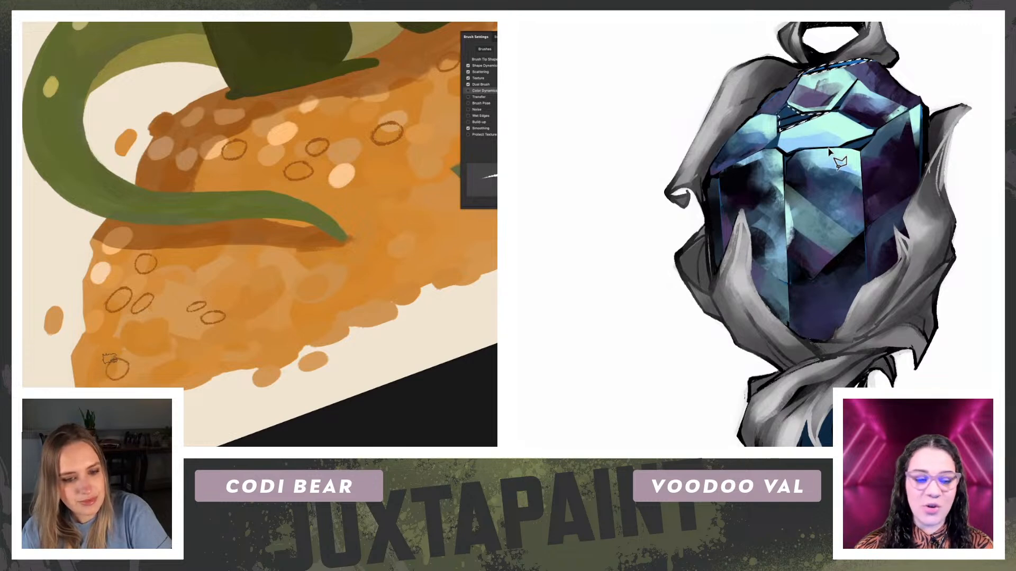
# Step: Outline a coin in brown crayon between the dragon's tail tip and the green gem on the pile
pyautogui.moveTo(327, 254); pyautogui.dragTo(132, 294)
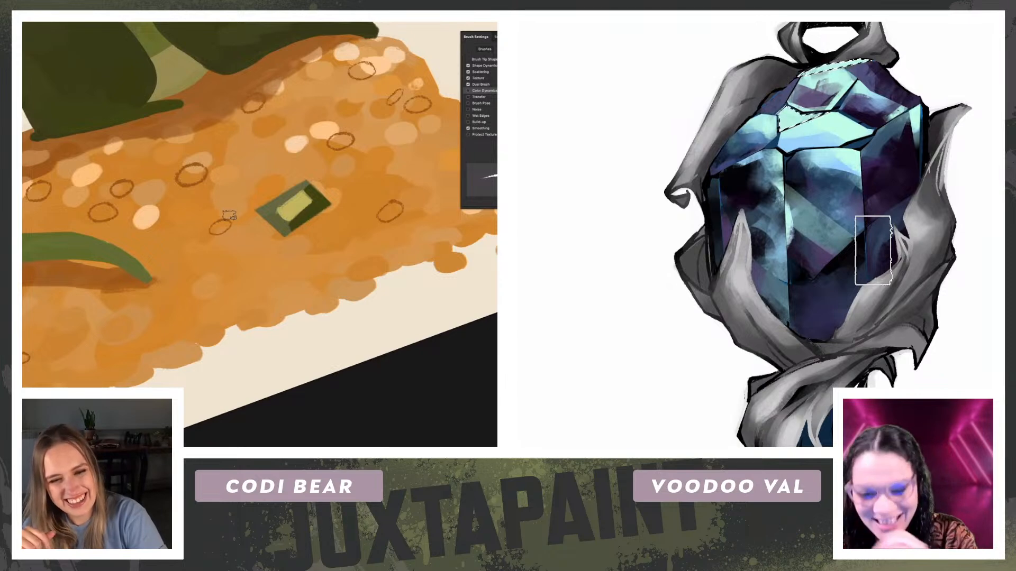
pyautogui.moveTo(217, 220); pyautogui.dragTo(217, 224)
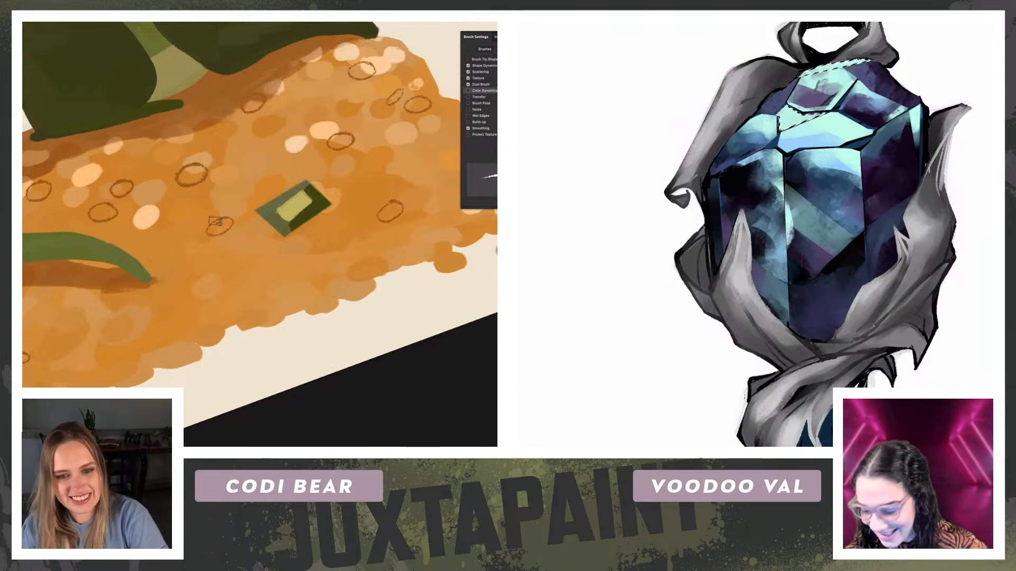
pyautogui.press('Escape')
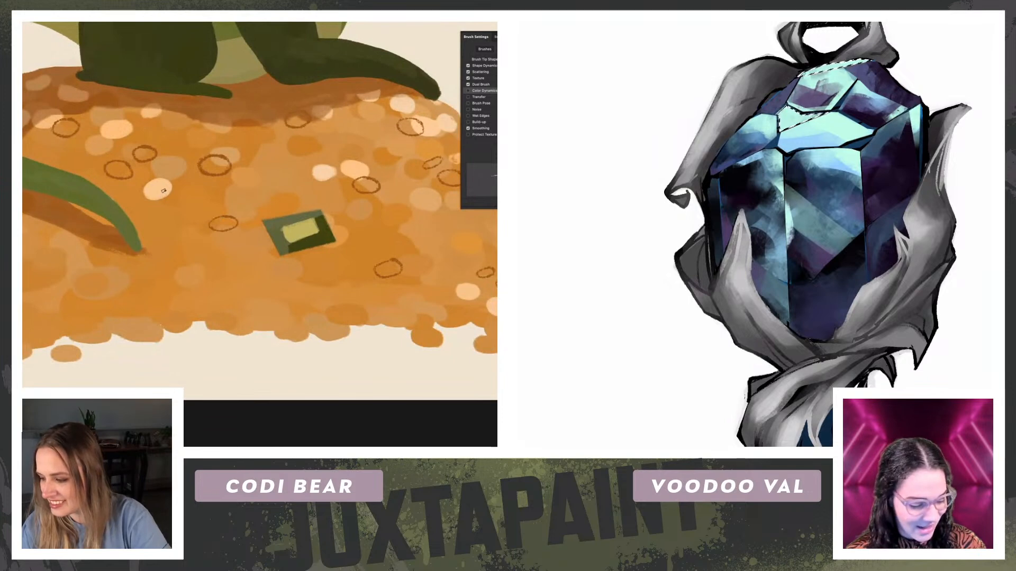
pyautogui.scroll(-2, 144, 191)
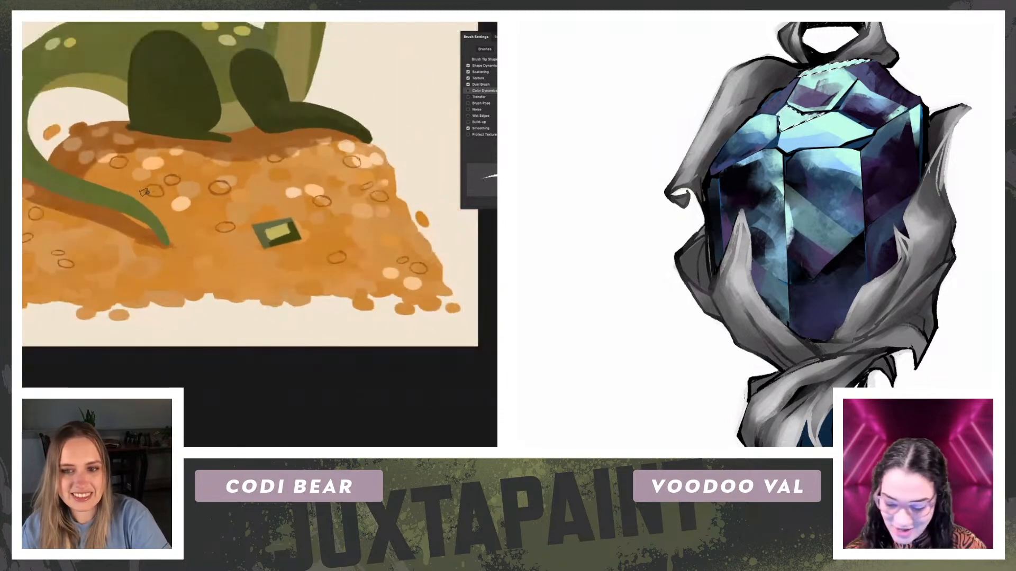
# Step: Examine the dragon's coin pile and the full pendant, then return to the gem up close
pyautogui.scroll(-3, 145, 193)
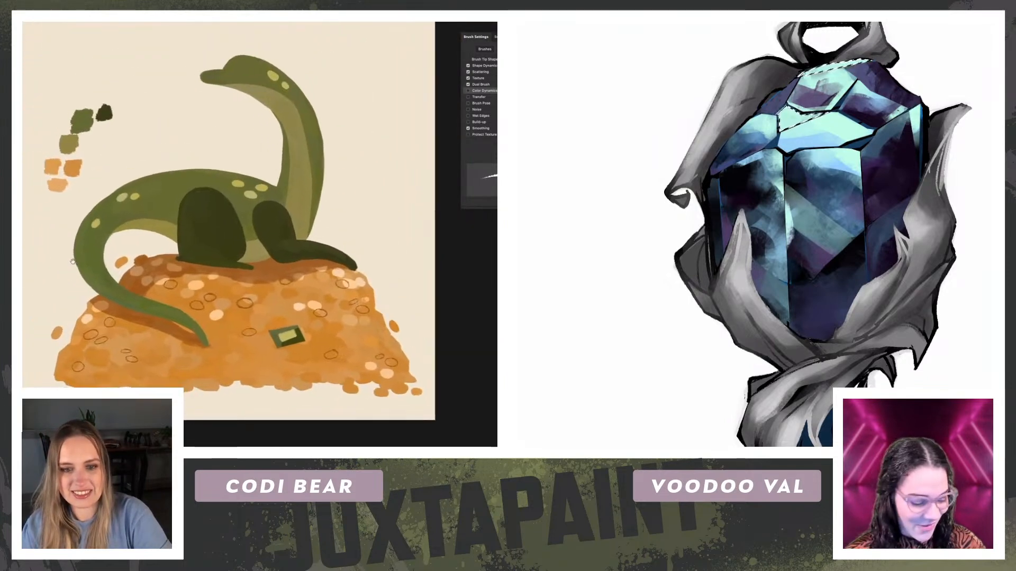
pyautogui.moveTo(215, 311)
pyautogui.mouseDown()
pyautogui.moveTo(213, 280)
pyautogui.moveTo(226, 319)
pyautogui.mouseUp()
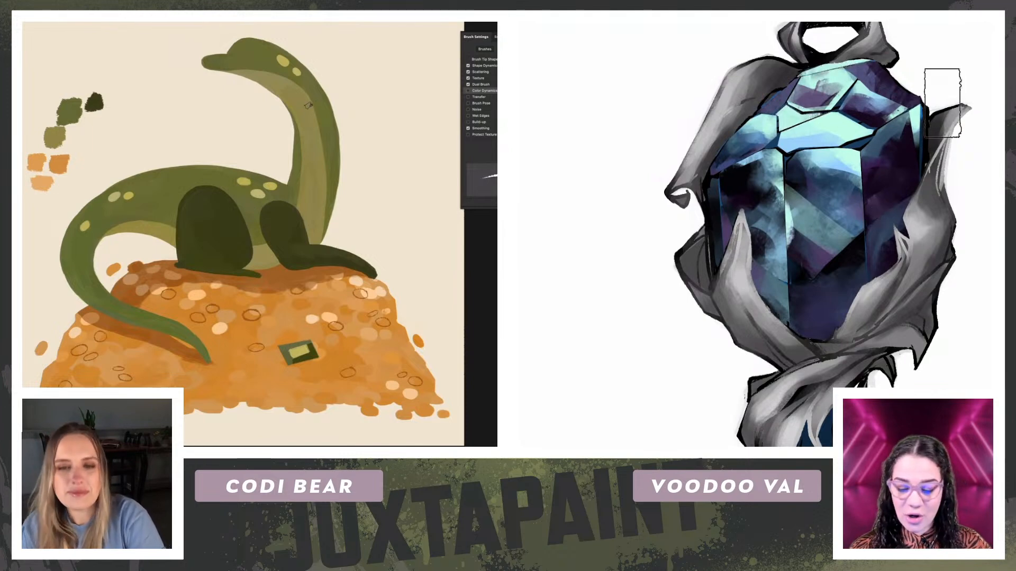
pyautogui.hotkey('ctrl', '-')
pyautogui.hotkey('ctrl', '-')
pyautogui.hotkey('ctrl', '0')
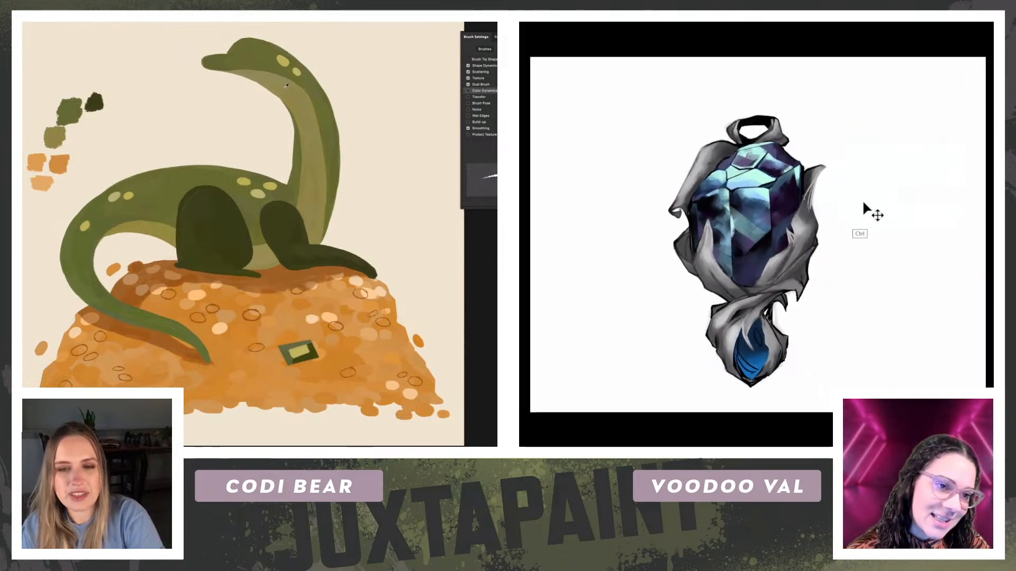
pyautogui.hotkey('ctrl', '+')
pyautogui.hotkey('ctrl', '+')
pyautogui.hotkey('ctrl', '+')
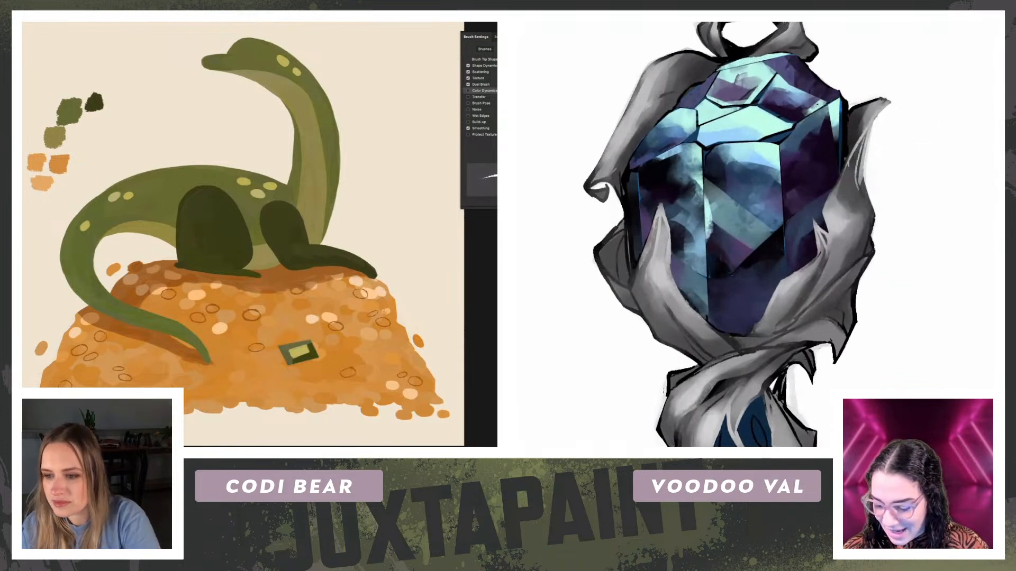
# Step: Show the rough pencil sketch and lower the dragon body's opacity to 70% so the sketch lines can be followed
pyautogui.press('r')
pyautogui.moveTo(294, 401); pyautogui.dragTo(382, 333)
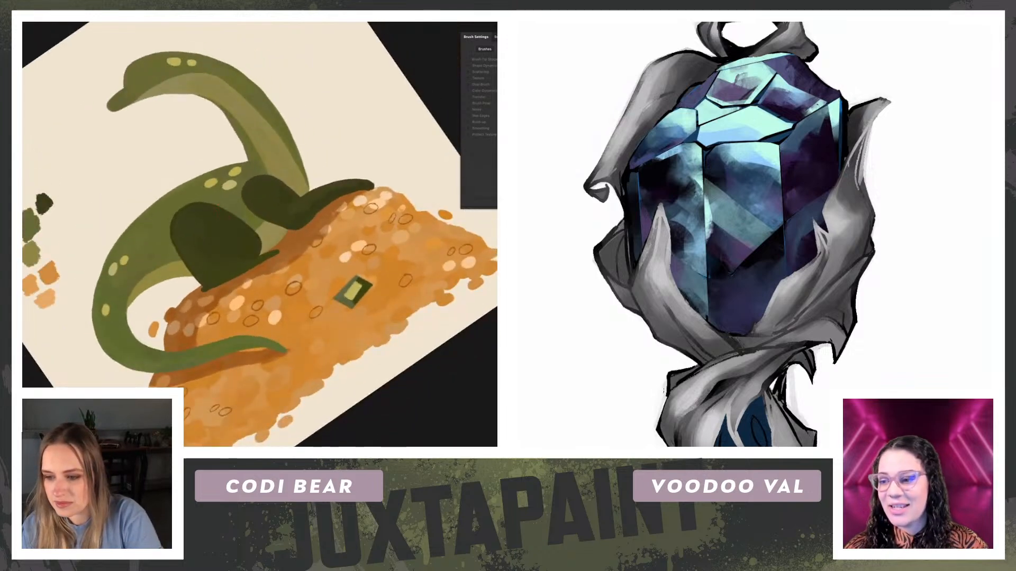
pyautogui.hotkey('ctrl', ',')
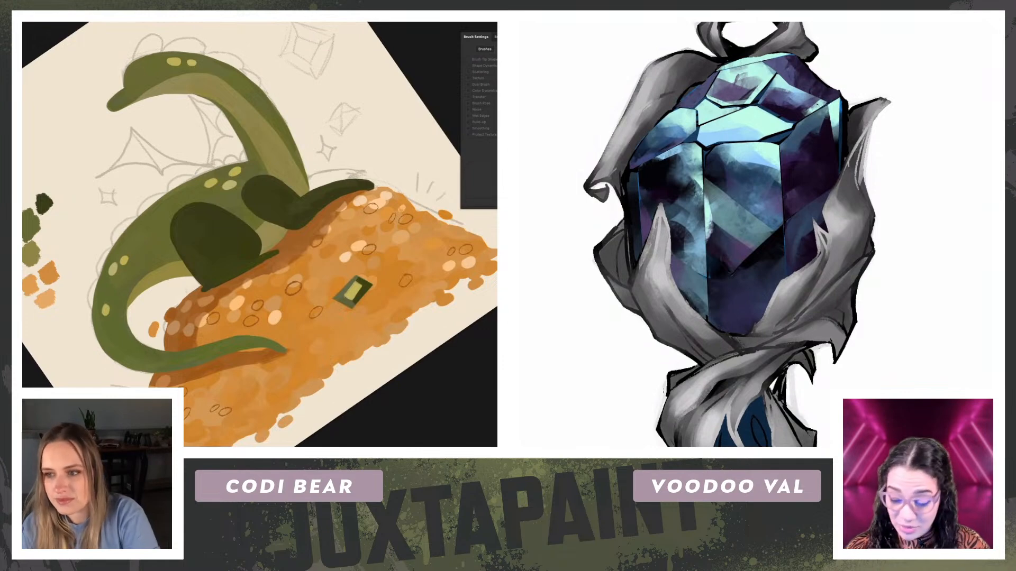
pyautogui.press('7')
pyautogui.moveTo(178, 181); pyautogui.dragTo(240, 278)
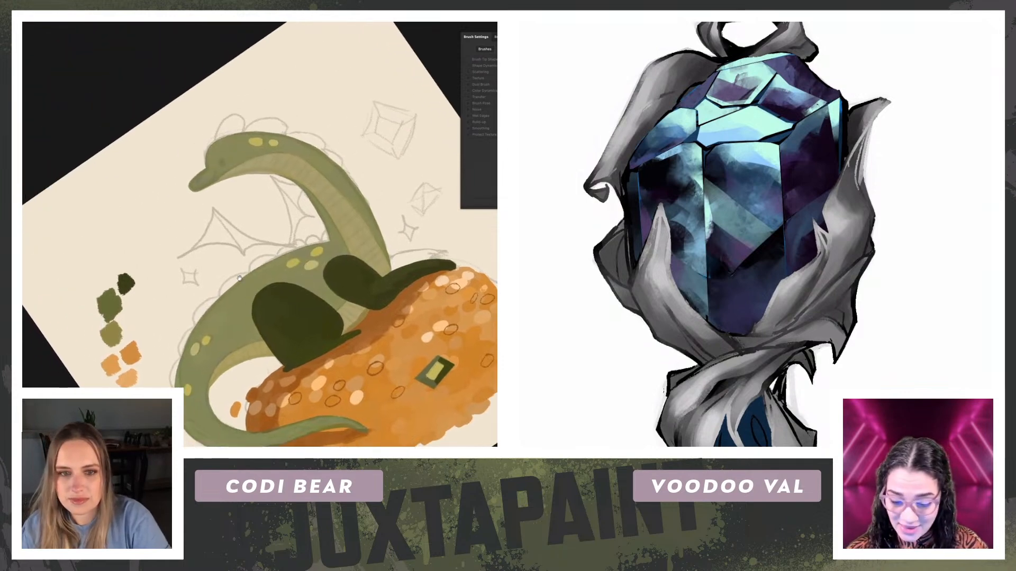
pyautogui.press('b')
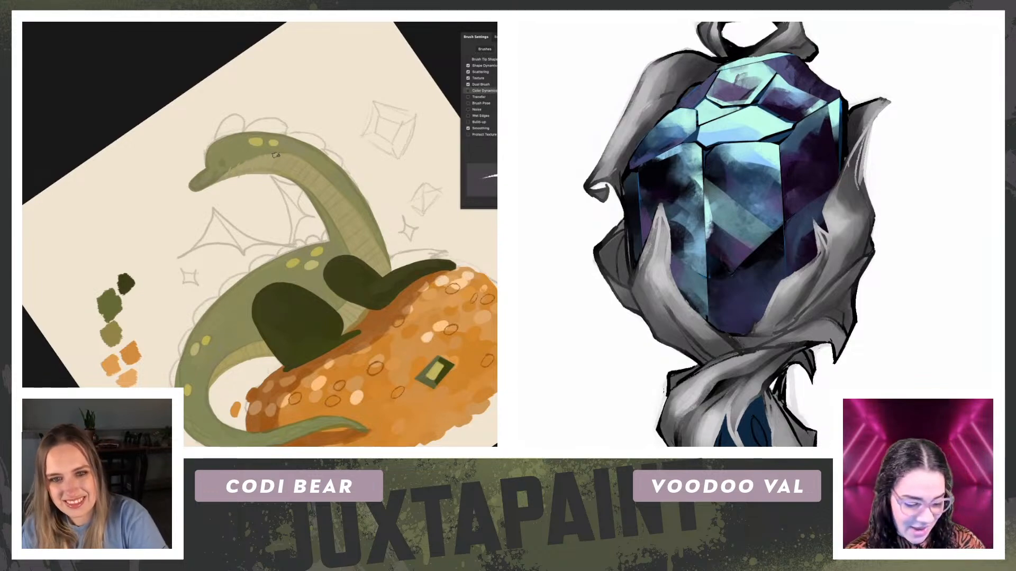
# Step: Draw thin pale scale lines across the dragon's light underside, from the throat down the neck to the belly
pyautogui.scroll(3, 873, 177)
pyautogui.moveTo(884, 233); pyautogui.dragTo(908, 333)
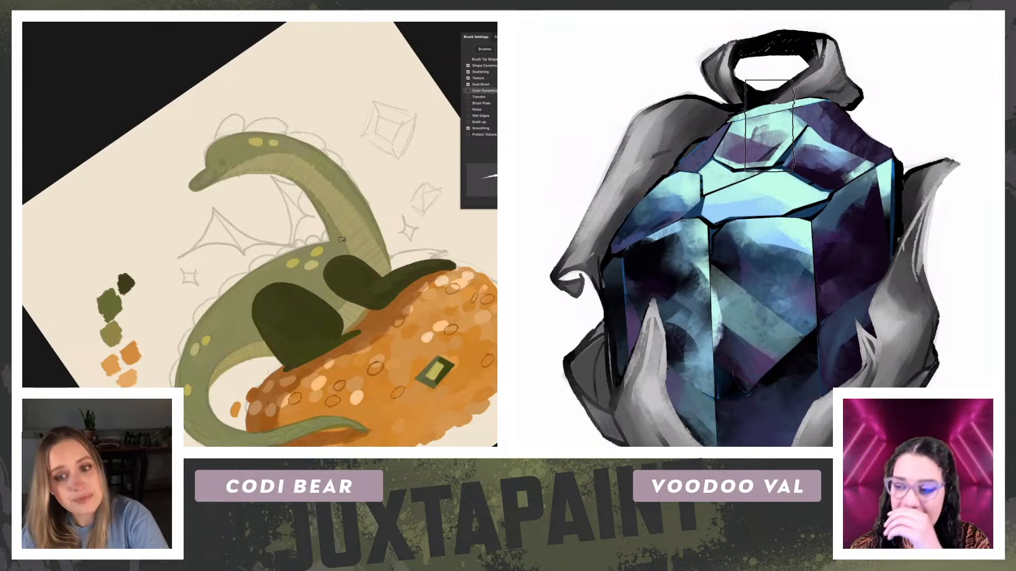
pyautogui.keyDown('alt'); pyautogui.click(723, 174); pyautogui.keyUp('alt')
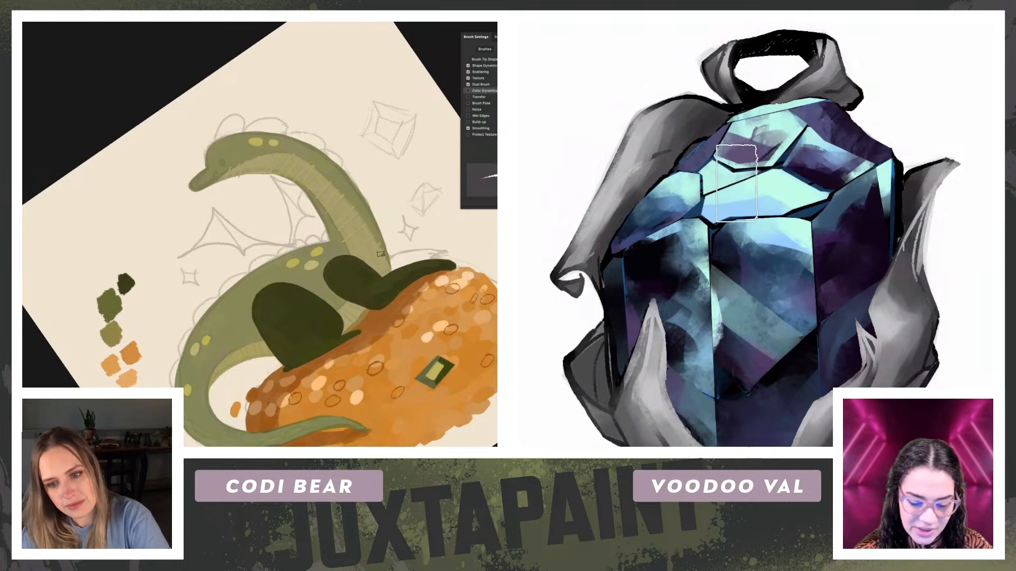
pyautogui.press('r')
pyautogui.moveTo(372, 251)
pyautogui.mouseDown()
pyautogui.moveTo(365, 200)
pyautogui.moveTo(323, 91)
pyautogui.mouseUp()
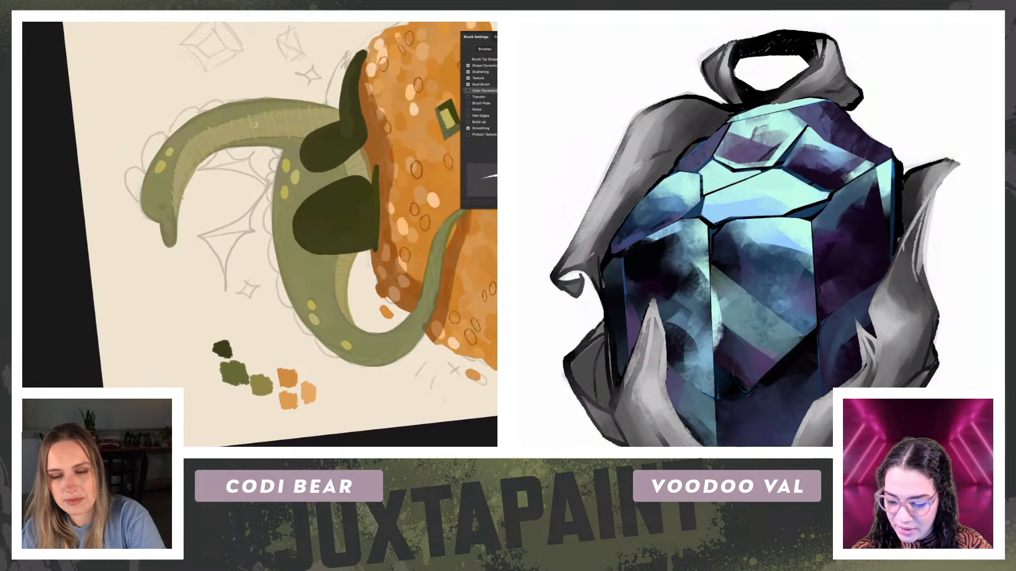
pyautogui.press('r')
pyautogui.moveTo(276, 129); pyautogui.dragTo(206, 123)
# Step: Paint muted purple and blue strokes over the facets along the gem's upper-left edge, softening the black facet lines
pyautogui.keyDown('alt'); pyautogui.click(810, 159); pyautogui.keyUp('alt')
pyautogui.moveTo(765, 163); pyautogui.dragTo(728, 145)
pyautogui.moveTo(691, 180); pyautogui.dragTo(665, 191)
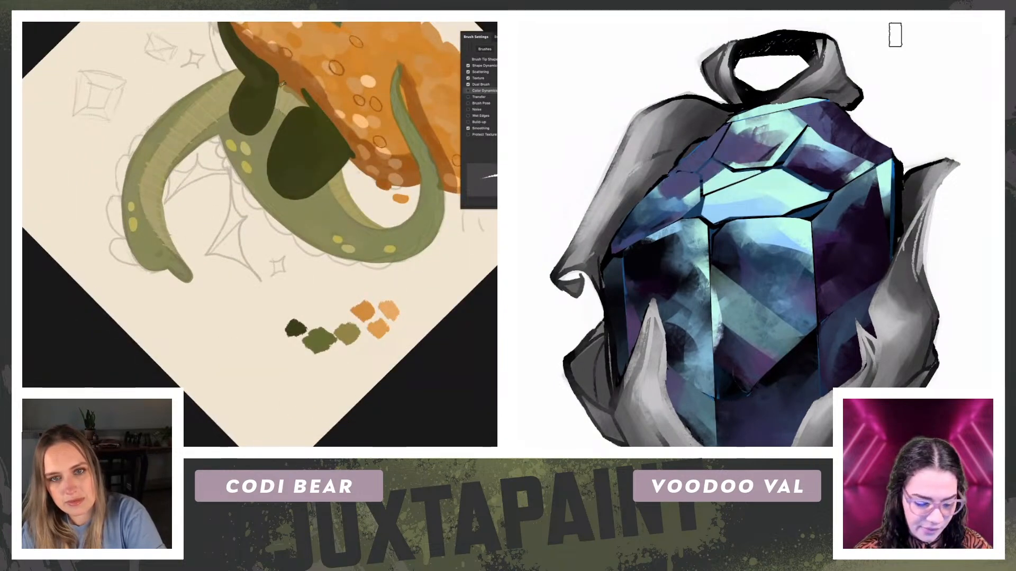
pyautogui.keyDown('alt'); pyautogui.click(870, 210); pyautogui.keyUp('alt')
pyautogui.moveTo(646, 182); pyautogui.dragTo(684, 188)
pyautogui.moveTo(751, 110); pyautogui.dragTo(750, 121)
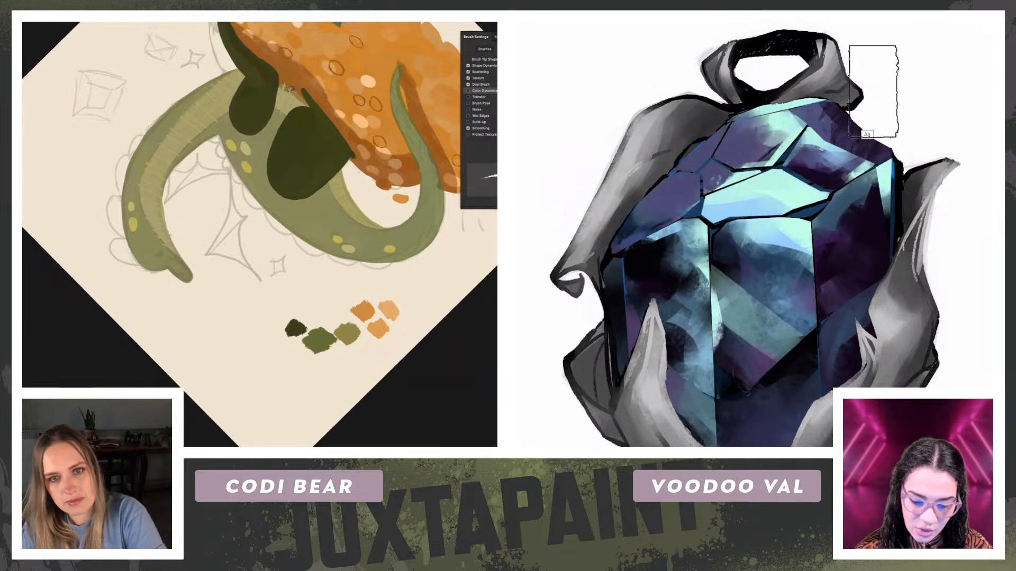
# Step: Sample dark tones from the gem and deepen its upper-left facets with dark blue and near-black strokes
pyautogui.keyDown('alt'); pyautogui.click(636, 266); pyautogui.keyUp('alt')
pyautogui.moveTo(652, 185)
pyautogui.mouseDown()
pyautogui.moveTo(661, 178)
pyautogui.moveTo(661, 186)
pyautogui.mouseUp()
pyautogui.moveTo(100, 319); pyautogui.dragTo(104, 325)
pyautogui.moveTo(661, 186)
pyautogui.mouseDown()
pyautogui.moveTo(649, 208)
pyautogui.moveTo(742, 154)
pyautogui.mouseUp()
pyautogui.keyDown('alt'); pyautogui.click(743, 236); pyautogui.keyUp('alt')
pyautogui.moveTo(717, 205); pyautogui.dragTo(619, 233)
pyautogui.moveTo(755, 159)
pyautogui.mouseDown()
pyautogui.moveTo(800, 123)
pyautogui.moveTo(784, 145)
pyautogui.mouseUp()
pyautogui.moveTo(873, 259); pyautogui.dragTo(889, 194)
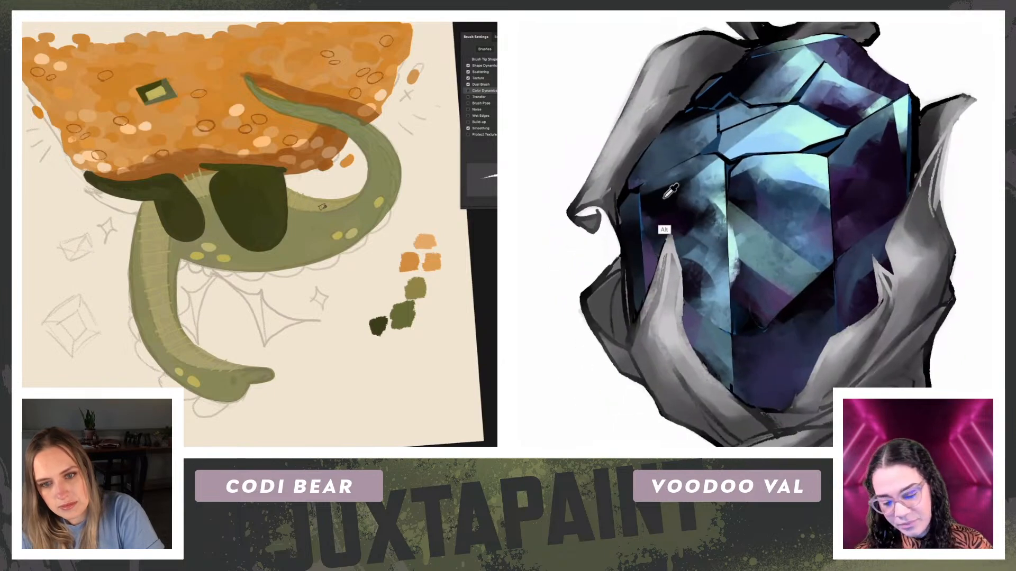
# Step: Continue the pale scale lines on the dragon's belly and darken the gem's left shoulder beside the ribbon
pyautogui.press('r')
pyautogui.moveTo(321, 210); pyautogui.dragTo(335, 243)
pyautogui.moveTo(703, 166); pyautogui.dragTo(638, 196)
pyautogui.moveTo(702, 161)
pyautogui.mouseDown()
pyautogui.moveTo(715, 160)
pyautogui.moveTo(671, 193)
pyautogui.moveTo(650, 148)
pyautogui.mouseUp()
pyautogui.press('Escape')
pyautogui.moveTo(634, 183); pyautogui.dragTo(658, 136)
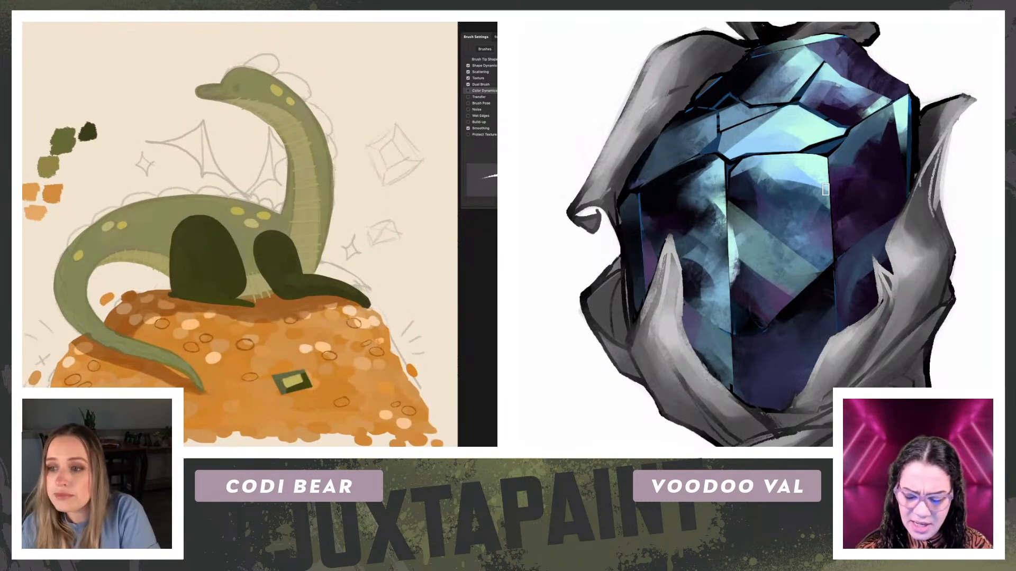
# Step: Restore the dragon body to full opacity
pyautogui.hotkey('ctrl', 'z')
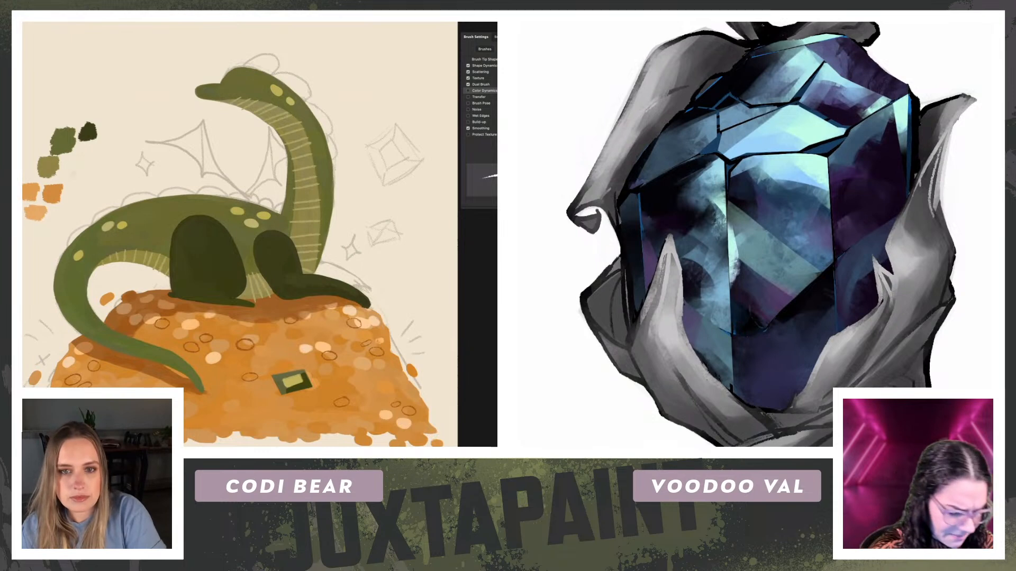
pyautogui.moveTo(238, 233)
pyautogui.mouseDown()
pyautogui.moveTo(252, 241)
pyautogui.moveTo(252, 215)
pyautogui.mouseUp()
pyautogui.moveTo(251, 263)
pyautogui.mouseDown()
pyautogui.moveTo(251, 227)
pyautogui.moveTo(251, 241)
pyautogui.mouseUp()
# Step: Select all the gem's upper facets with a polygonal outline along the ribbon edge, the front facets' top ridge and the crown
pyautogui.click(750, 50)
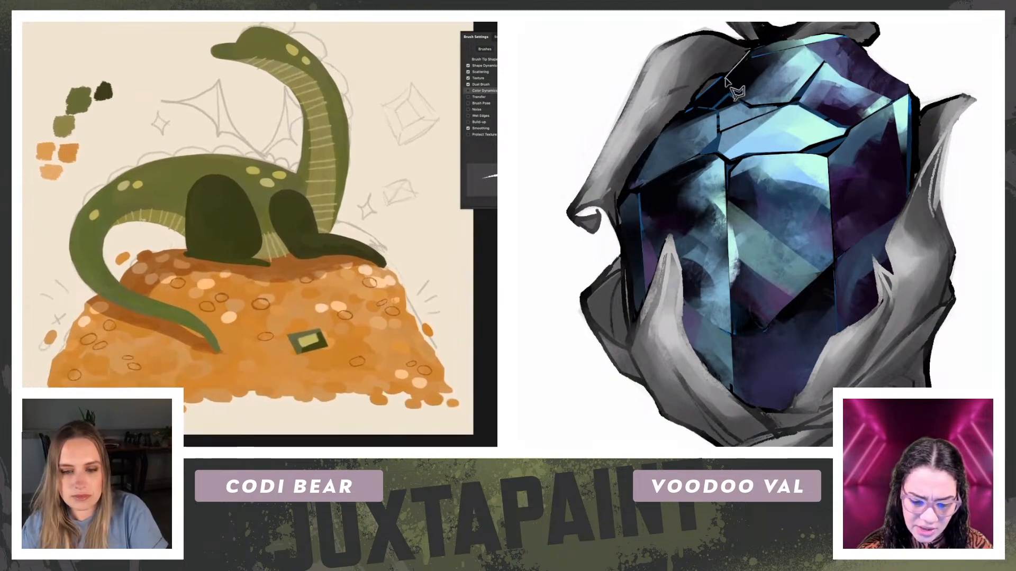
pyautogui.click(734, 72)
pyautogui.click(680, 112)
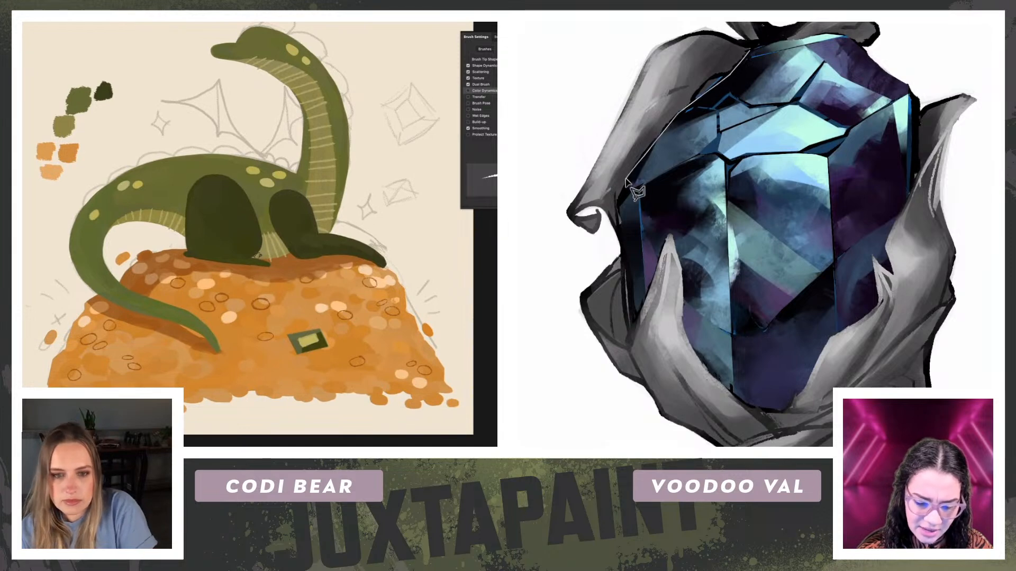
pyautogui.click(657, 139)
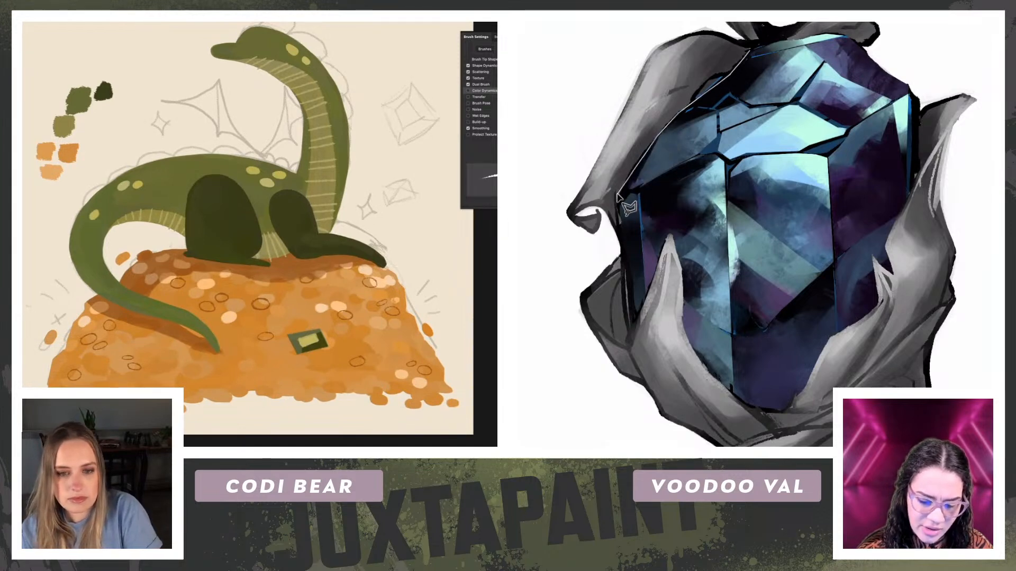
pyautogui.click(618, 195)
pyautogui.press('r')
pyautogui.click(618, 206)
pyautogui.click(629, 192)
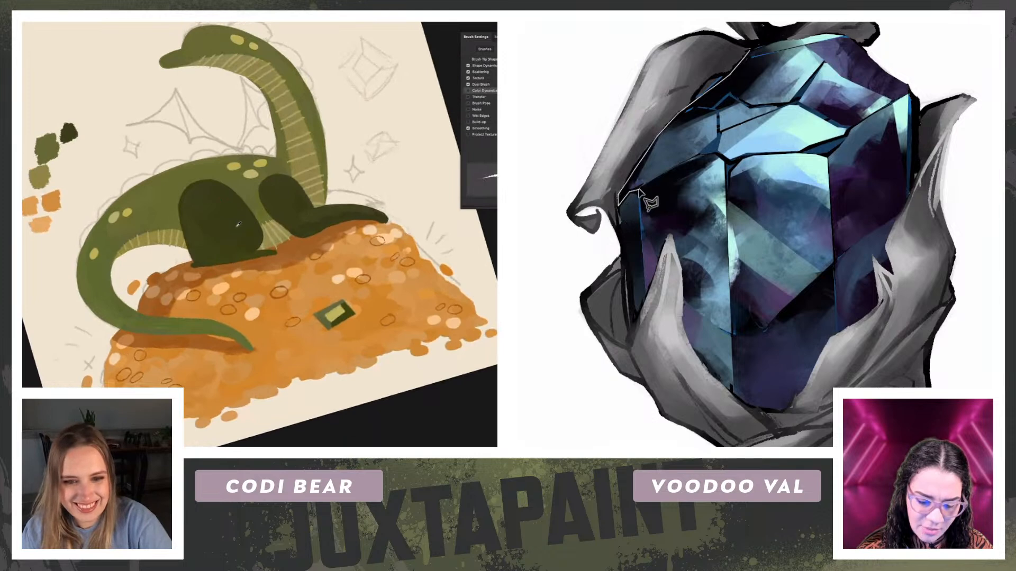
pyautogui.click(719, 156)
pyautogui.click(731, 163)
pyautogui.scroll(-1, 246, 250)
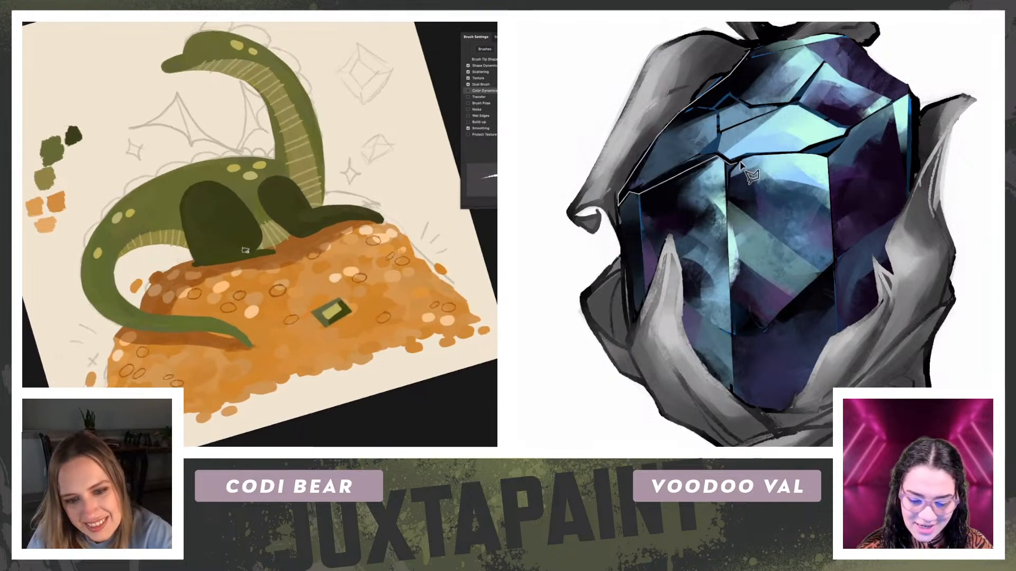
pyautogui.click(749, 155)
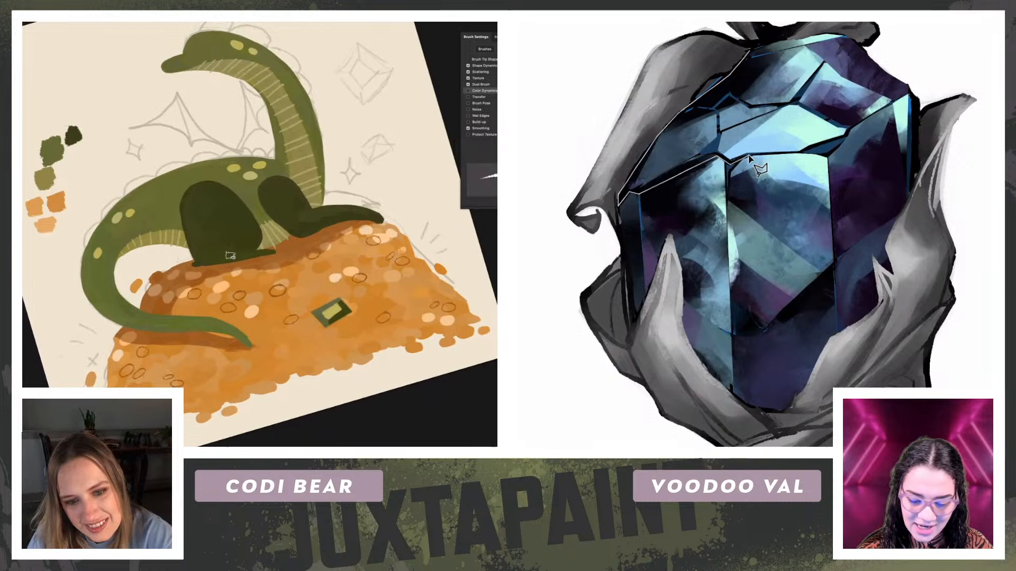
pyautogui.click(828, 157)
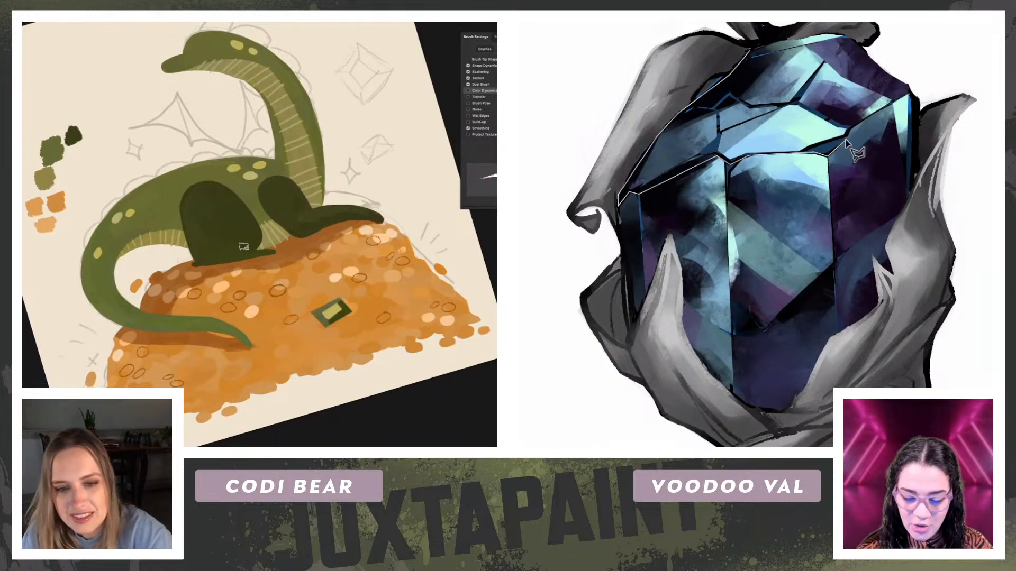
pyautogui.click(912, 88)
pyautogui.click(843, 35)
pyautogui.click(823, 35)
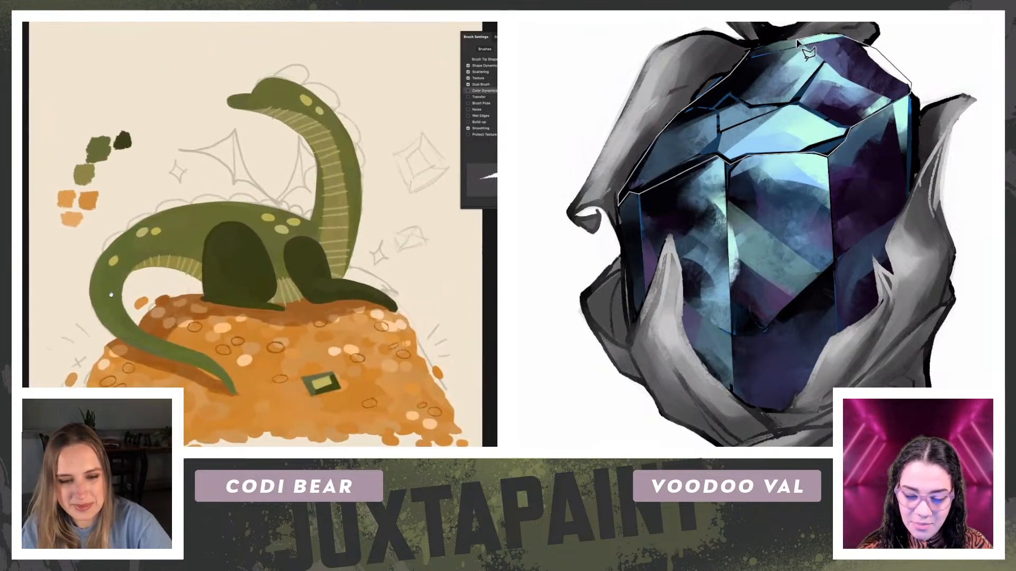
pyautogui.click(749, 52)
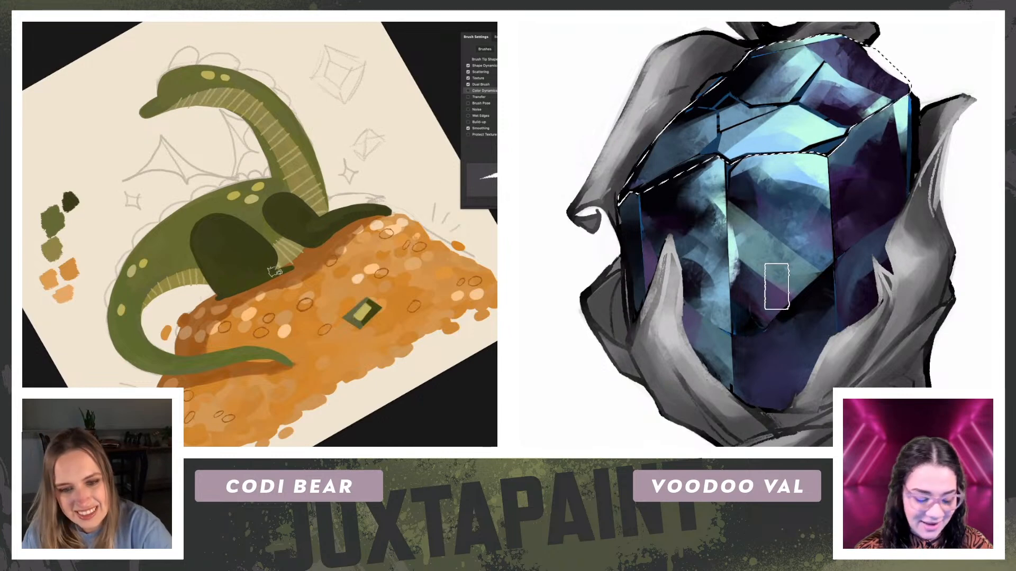
# Step: Cover the gem's small upper-left facets with dark purple and blend deep blue shadows into them inside the selection
pyautogui.moveTo(731, 87)
pyautogui.mouseDown()
pyautogui.moveTo(636, 171)
pyautogui.moveTo(766, 64)
pyautogui.mouseUp()
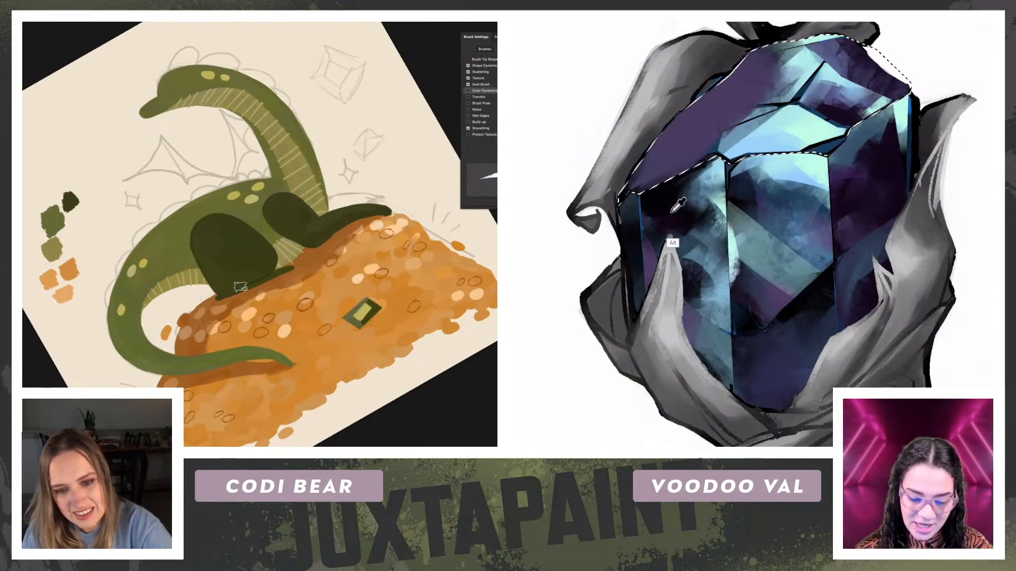
pyautogui.moveTo(822, 197)
pyautogui.mouseDown()
pyautogui.moveTo(849, 236)
pyautogui.moveTo(848, 274)
pyautogui.mouseUp()
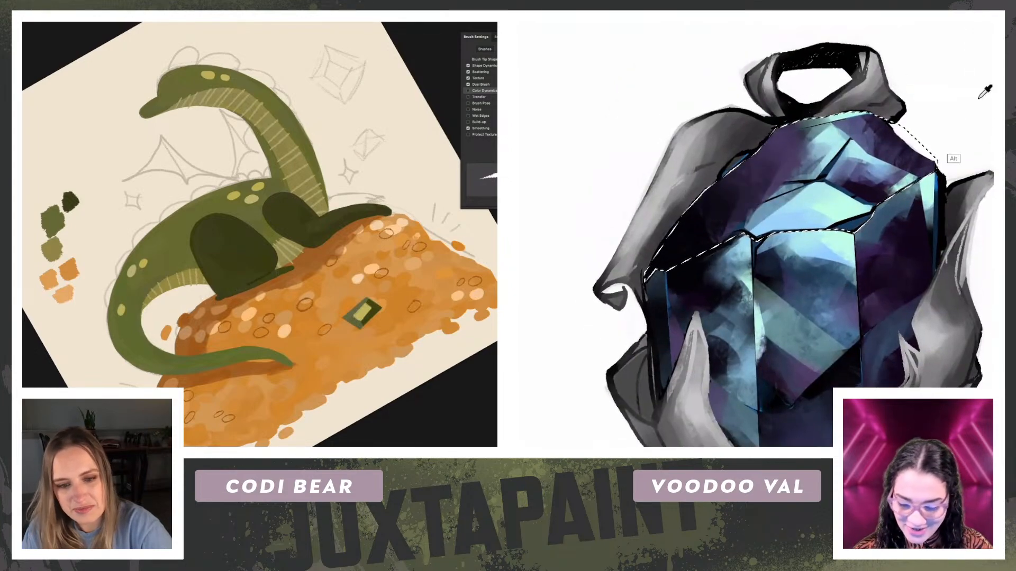
pyautogui.moveTo(881, 169); pyautogui.dragTo(936, 186)
pyautogui.press('Escape')
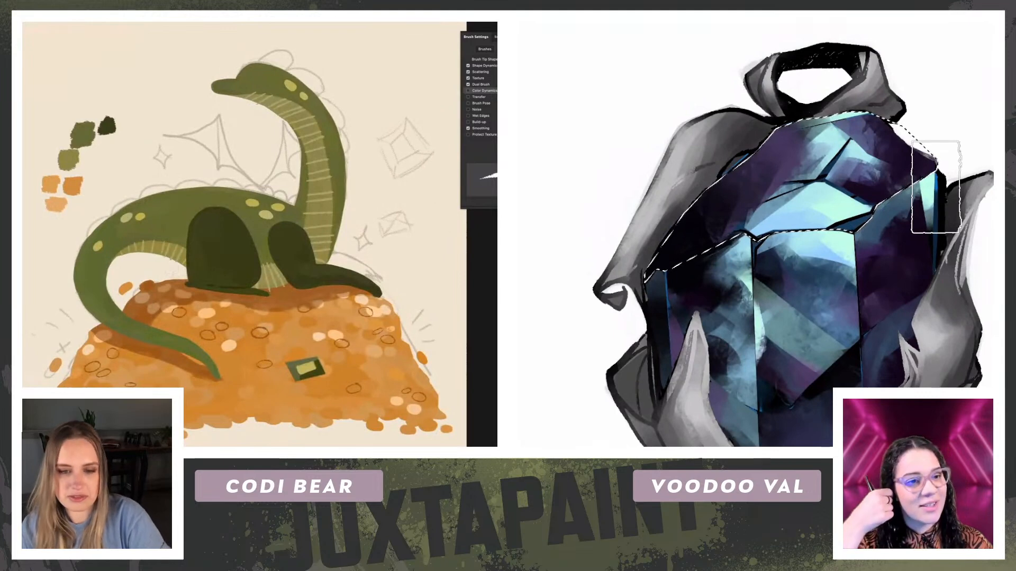
# Step: Paint a broad pale cyan and light blue streak across the gem's upper facets, and refine the dragon's hind foot
pyautogui.press('r')
pyautogui.moveTo(381, 289); pyautogui.dragTo(344, 349)
pyautogui.moveTo(344, 349); pyautogui.dragTo(319, 286)
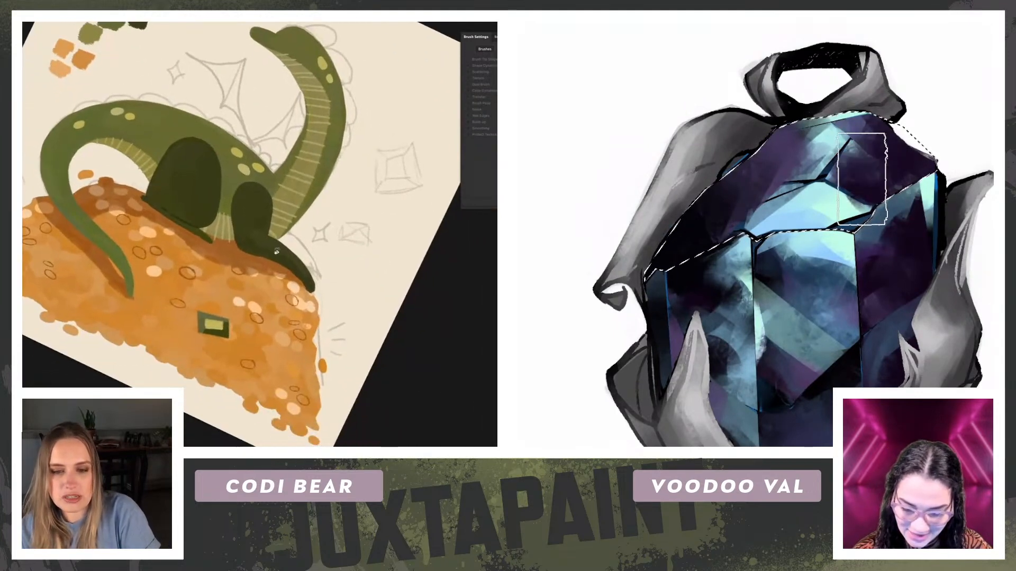
pyautogui.press('b')
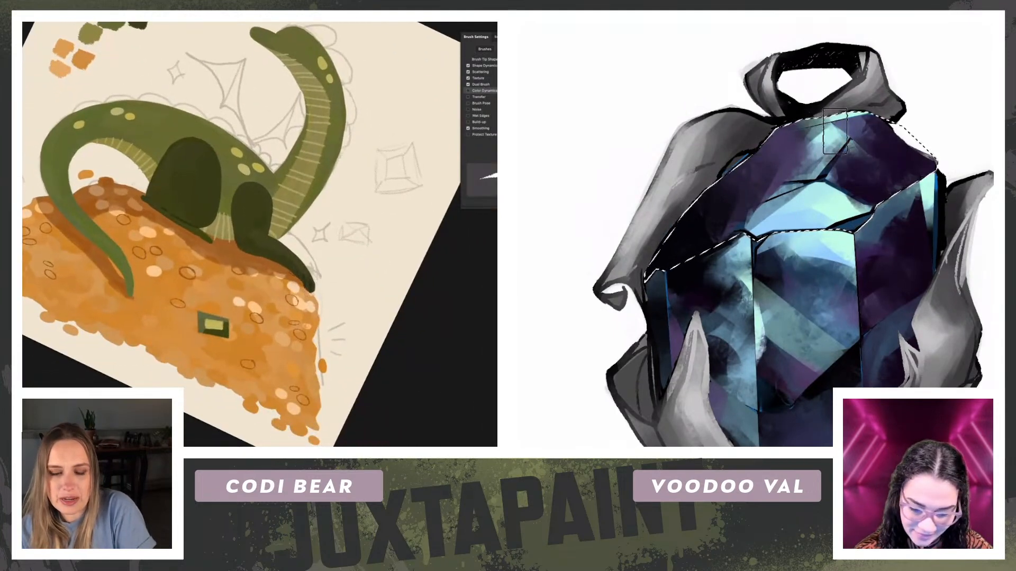
pyautogui.press('Escape')
pyautogui.moveTo(2, 241)
pyautogui.mouseDown()
pyautogui.moveTo(47, 265)
pyautogui.moveTo(33, 270)
pyautogui.mouseUp()
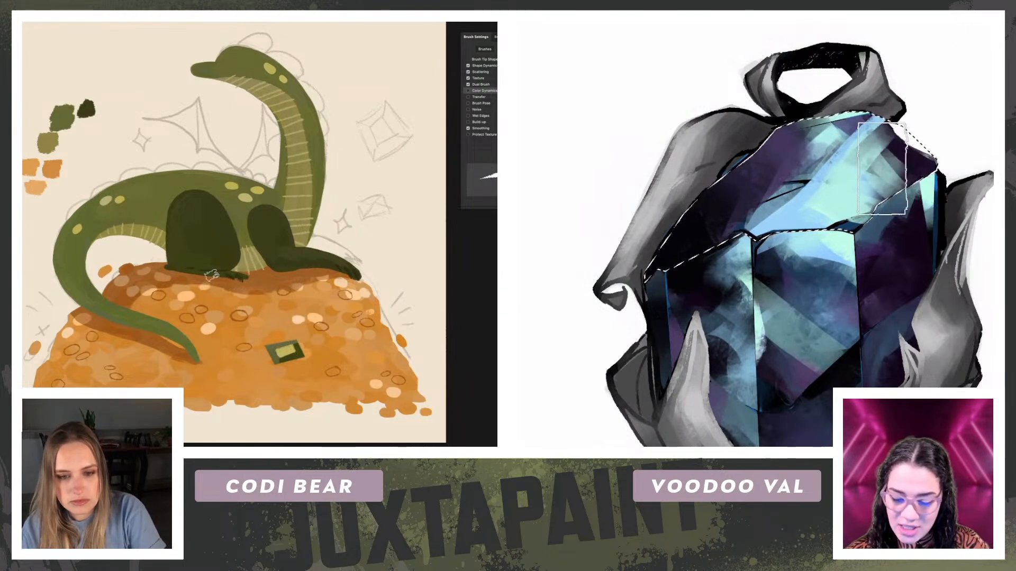
# Step: Repaint the gem's upper-right facet in dark purple with a pale cyan band at the crown, and clean the overspill off its outer edge
pyautogui.moveTo(895, 156); pyautogui.dragTo(860, 73)
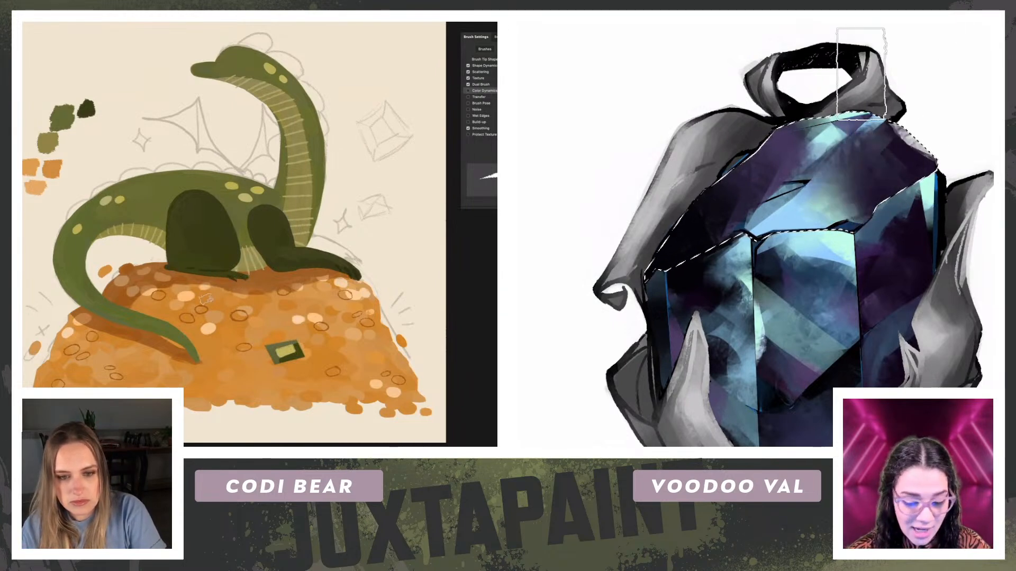
pyautogui.scroll(1, 233, 233)
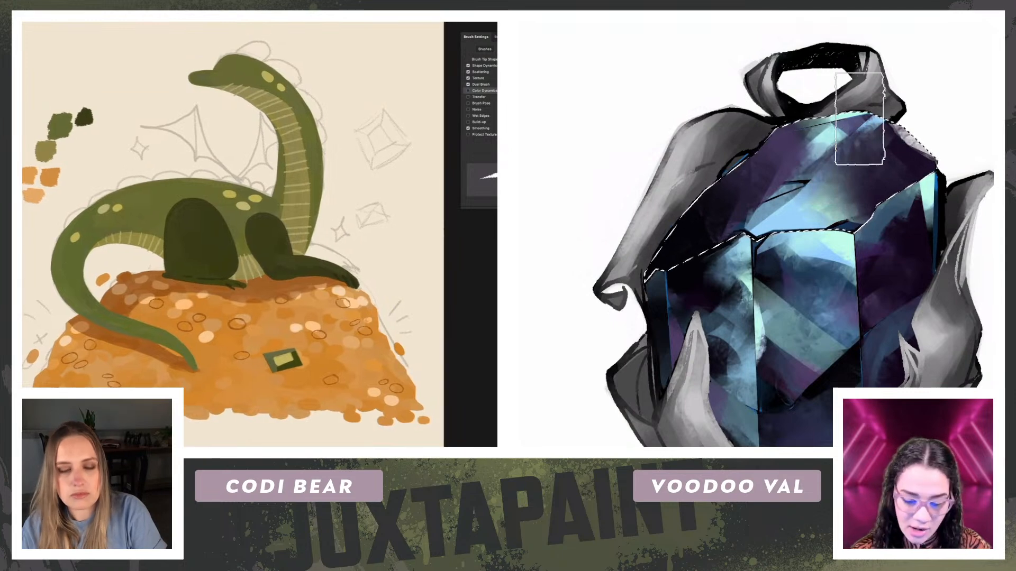
pyautogui.moveTo(817, 153); pyautogui.dragTo(803, 179)
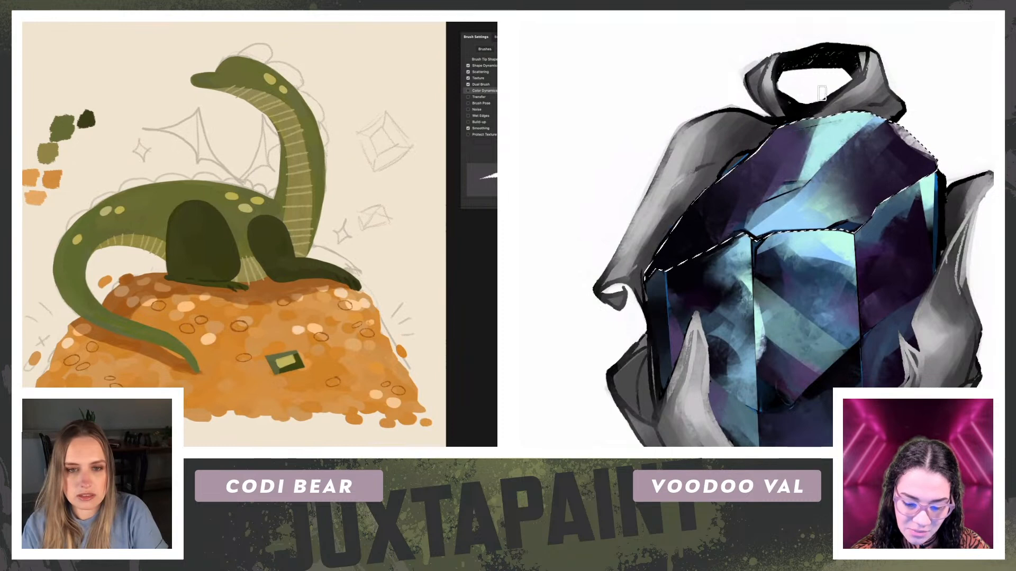
pyautogui.press('r')
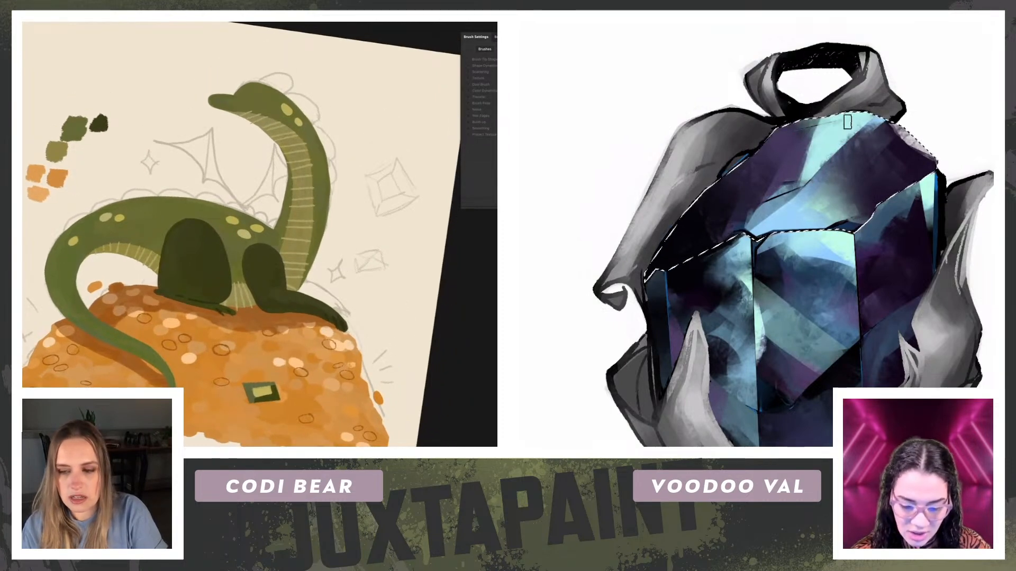
pyautogui.press('r')
pyautogui.hotkey('alt', 'e')
pyautogui.press('Escape')
pyautogui.moveTo(899, 130); pyautogui.dragTo(937, 158)
pyautogui.press('b')
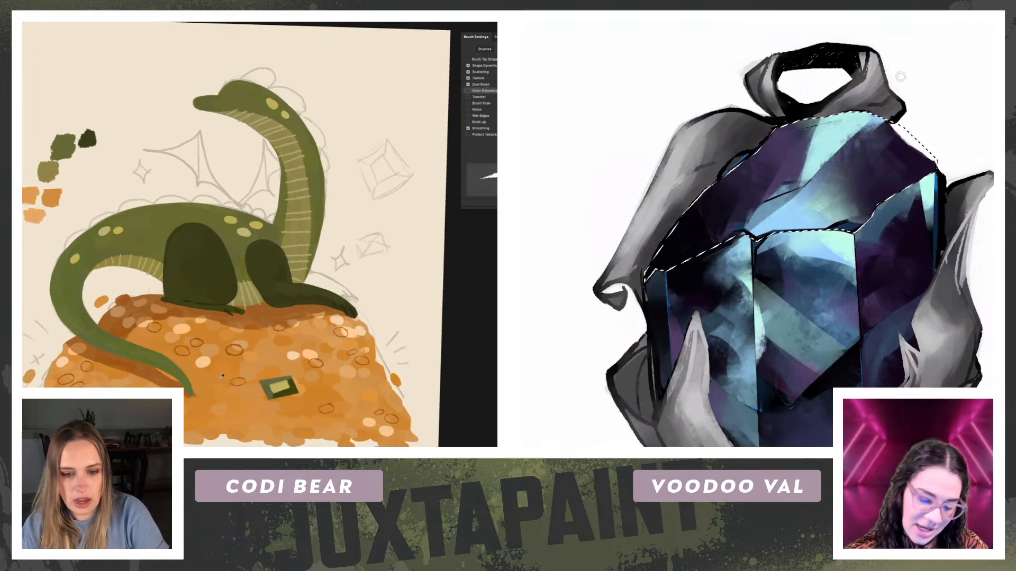
# Step: Paint a light blue triangular facet on the gem's upper-left side, and draw two orange four-pointed sparkles beside the dragon's wing sketch
pyautogui.keyDown('alt'); pyautogui.click(273, 371); pyautogui.keyUp('alt')
pyautogui.keyDown('alt'); pyautogui.click(793, 212); pyautogui.keyUp('alt')
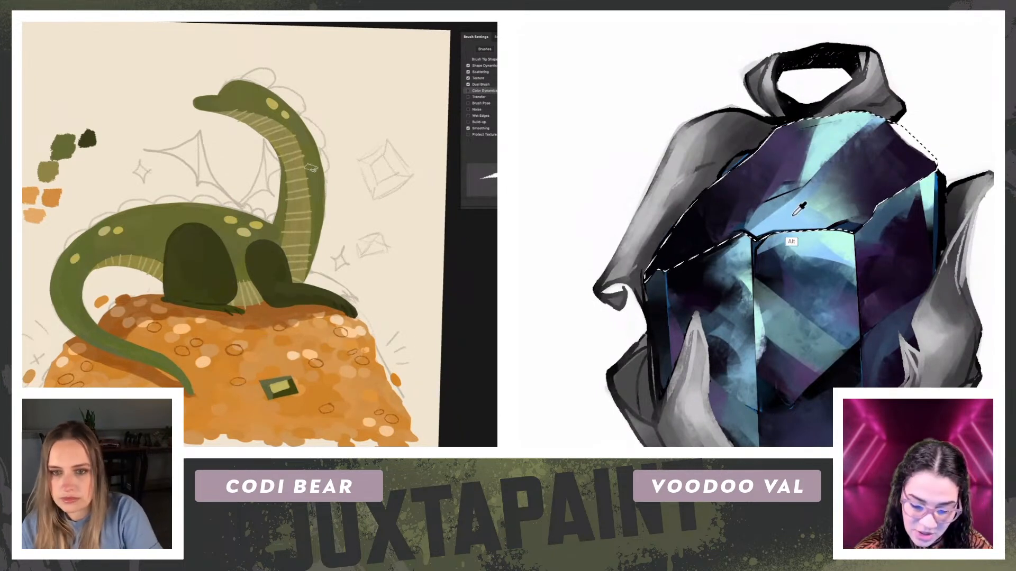
pyautogui.moveTo(691, 209); pyautogui.dragTo(750, 245)
pyautogui.moveTo(152, 172)
pyautogui.mouseDown()
pyautogui.moveTo(142, 157)
pyautogui.moveTo(134, 171)
pyautogui.mouseUp()
pyautogui.hotkey('ctrl', 'z')
pyautogui.moveTo(133, 171)
pyautogui.mouseDown()
pyautogui.moveTo(142, 185)
pyautogui.moveTo(152, 171)
pyautogui.mouseUp()
pyautogui.moveTo(694, 200); pyautogui.dragTo(739, 229)
pyautogui.moveTo(705, 197); pyautogui.dragTo(732, 222)
pyautogui.moveTo(124, 171); pyautogui.dragTo(117, 181)
pyautogui.moveTo(716, 188); pyautogui.dragTo(740, 227)
pyautogui.moveTo(117, 181); pyautogui.dragTo(123, 191)
pyautogui.moveTo(733, 172); pyautogui.dragTo(741, 220)
pyautogui.hotkey('ctrl', 'z')
pyautogui.moveTo(127, 176)
pyautogui.mouseDown()
pyautogui.moveTo(119, 178)
pyautogui.moveTo(127, 178)
pyautogui.mouseUp()
pyautogui.moveTo(734, 173); pyautogui.dragTo(727, 204)
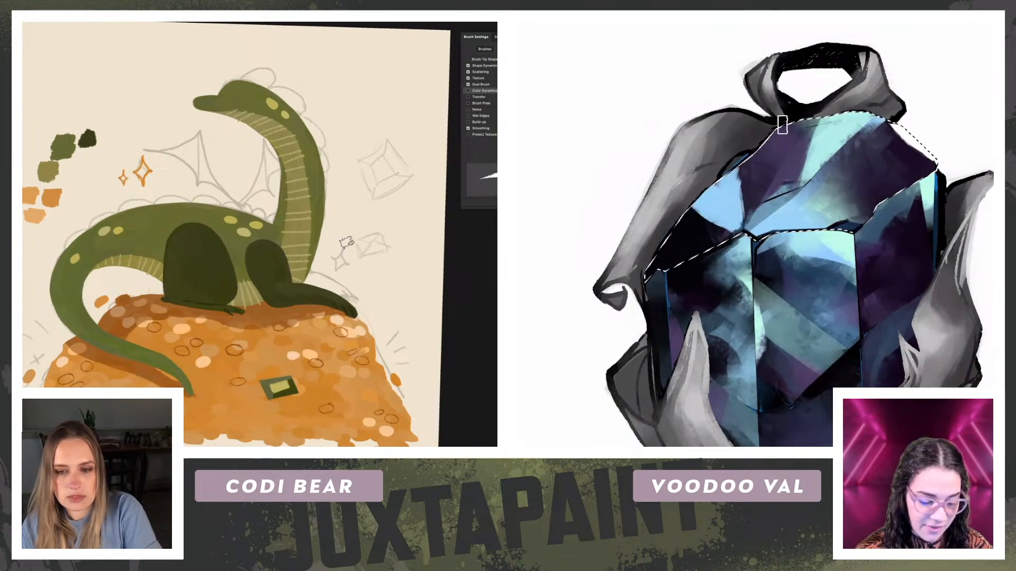
# Step: Extend the gem's light blue facet strokes, and draw orange sparkles beside the dragon's neck and outside its tail curve
pyautogui.moveTo(755, 172); pyautogui.dragTo(748, 217)
pyautogui.moveTo(347, 245)
pyautogui.mouseDown()
pyautogui.moveTo(340, 231)
pyautogui.moveTo(330, 243)
pyautogui.moveTo(339, 258)
pyautogui.moveTo(345, 248)
pyautogui.mouseUp()
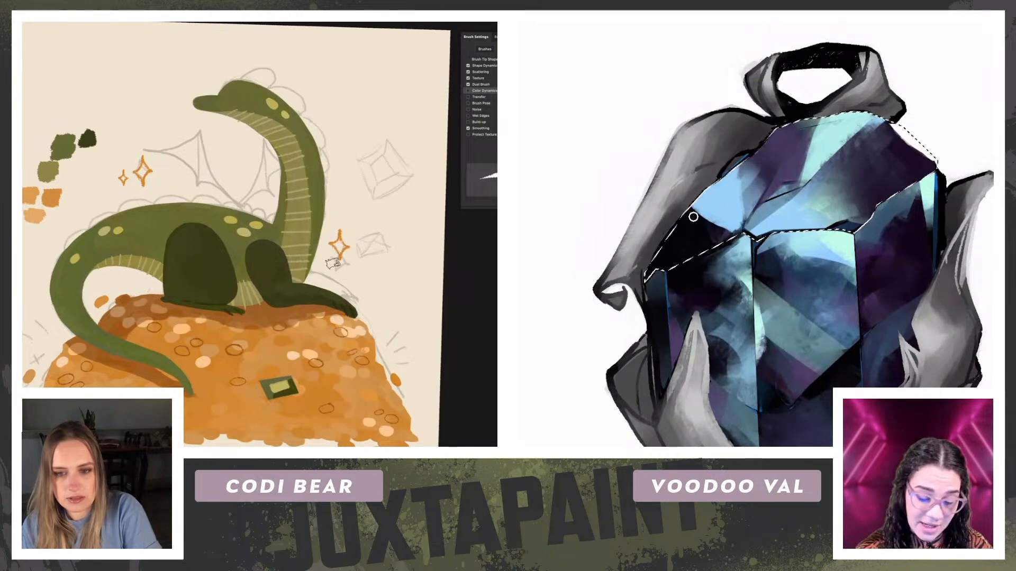
pyautogui.moveTo(686, 205); pyautogui.dragTo(763, 240)
pyautogui.moveTo(357, 218)
pyautogui.mouseDown()
pyautogui.moveTo(358, 236)
pyautogui.moveTo(351, 227)
pyautogui.mouseUp()
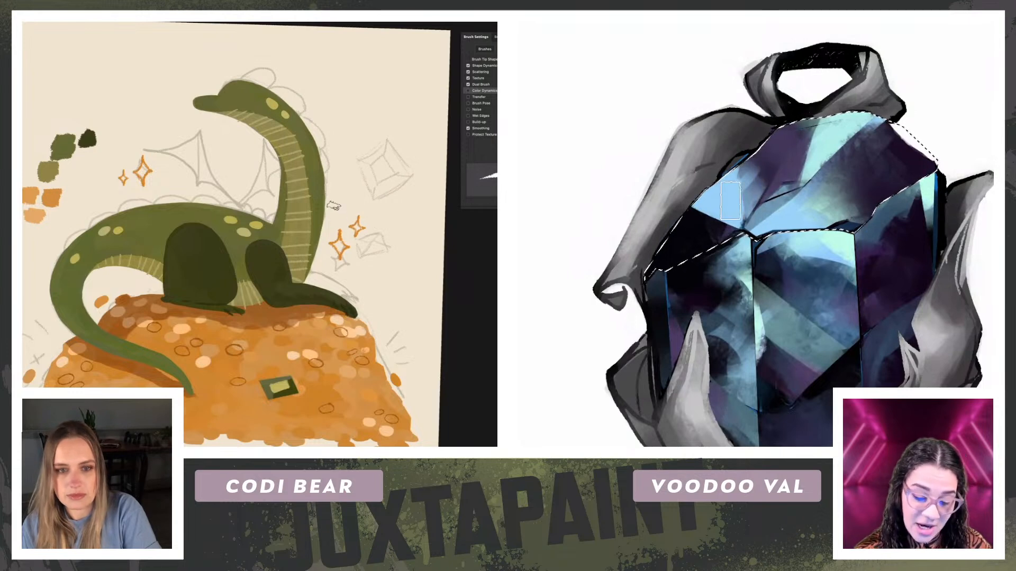
pyautogui.moveTo(64, 285); pyautogui.dragTo(70, 236)
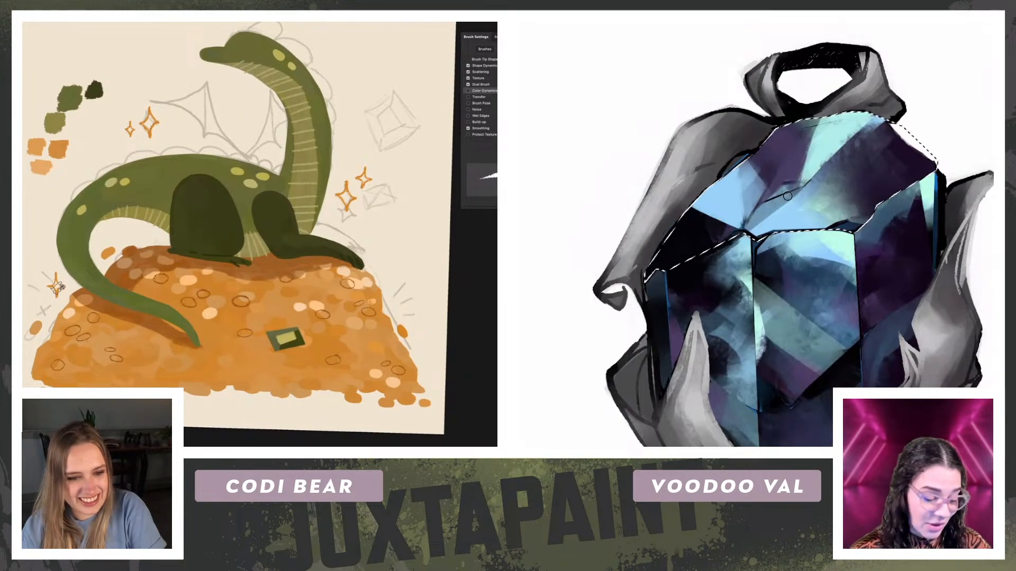
# Step: Switch to another brush preset and cover the upper part of the gem's light blue triangle with dark purple
pyautogui.press('e')
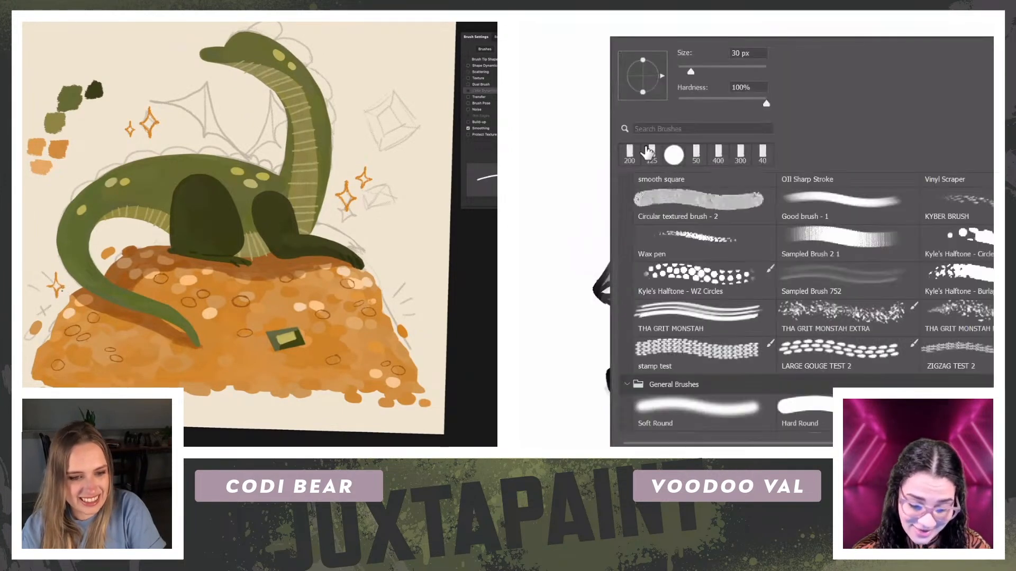
pyautogui.doubleClick(642, 155)
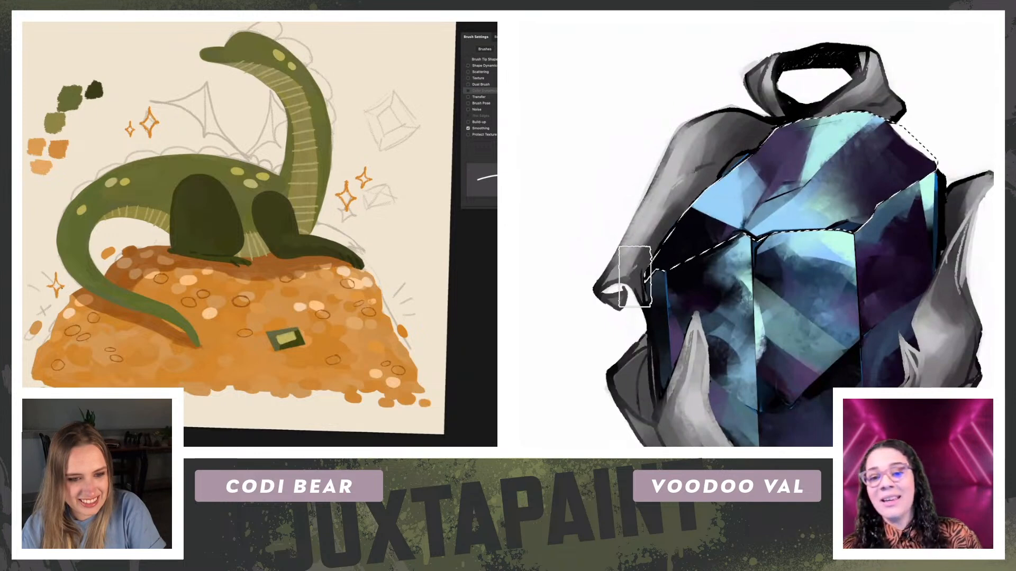
pyautogui.press('b')
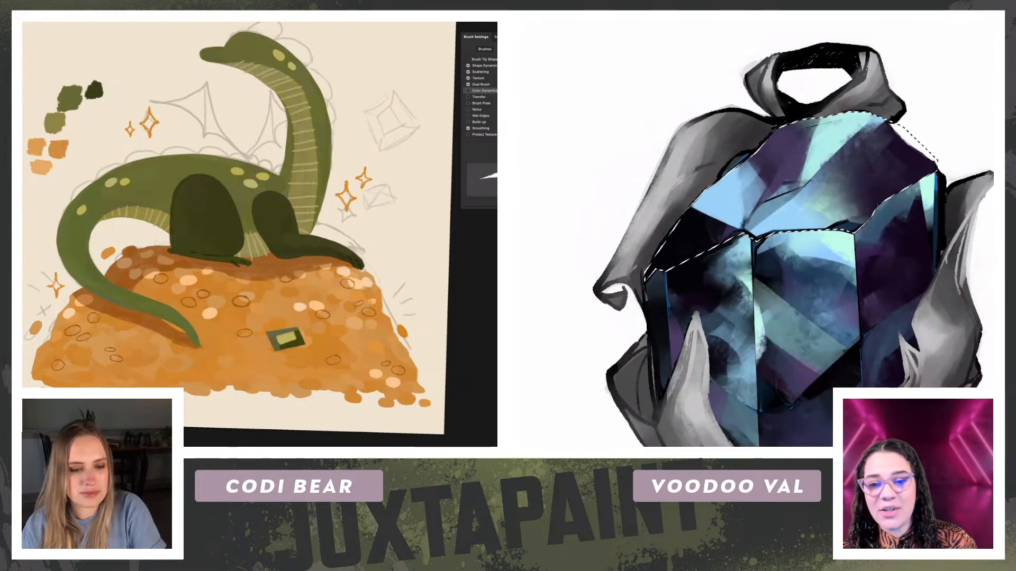
pyautogui.press('Escape')
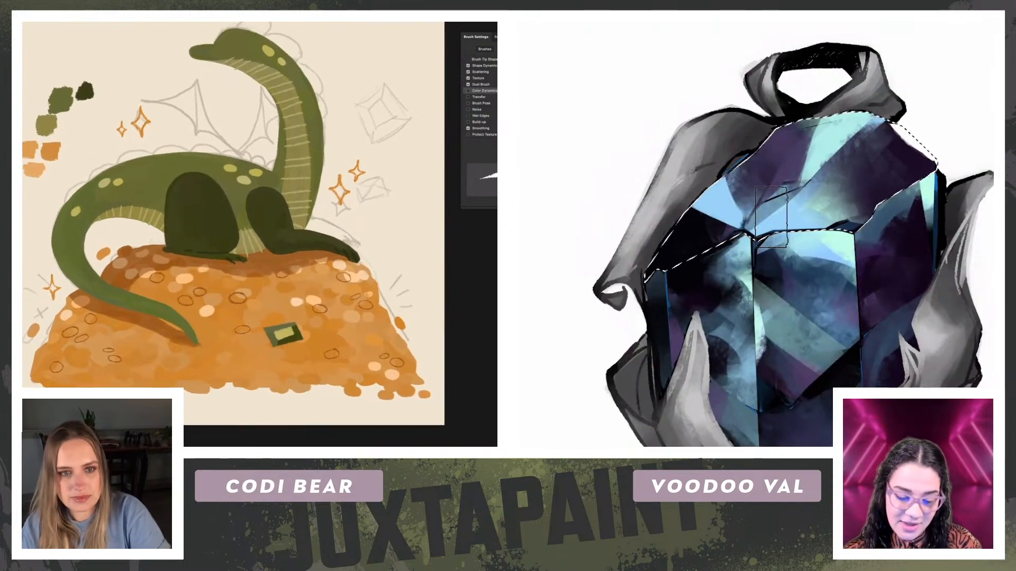
pyautogui.scroll(1, 233, 222)
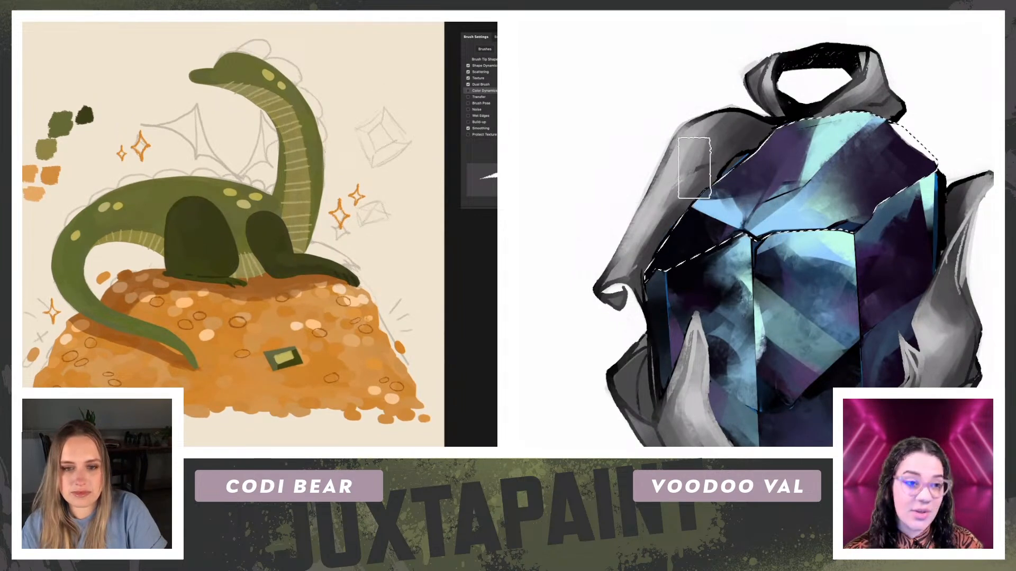
pyautogui.moveTo(757, 185)
pyautogui.mouseDown()
pyautogui.moveTo(697, 118)
pyautogui.moveTo(676, 193)
pyautogui.moveTo(715, 185)
pyautogui.mouseUp()
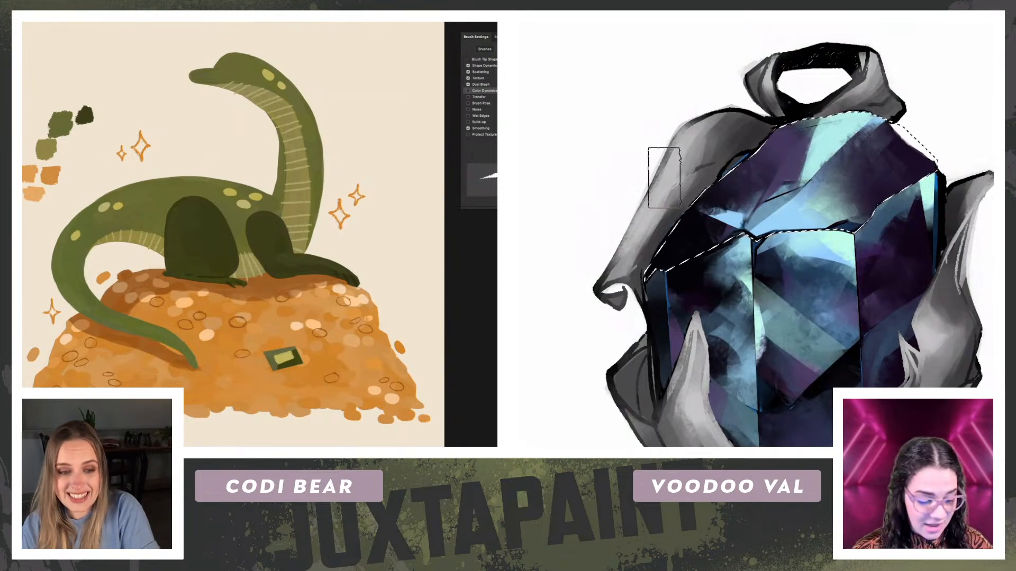
# Step: Shrink the brush and reshape the light blue triangle into a narrow pale cyan streak running toward the center ridge
pyautogui.press('[')
pyautogui.press('[')
pyautogui.press('[')
pyautogui.moveTo(689, 209); pyautogui.dragTo(756, 235)
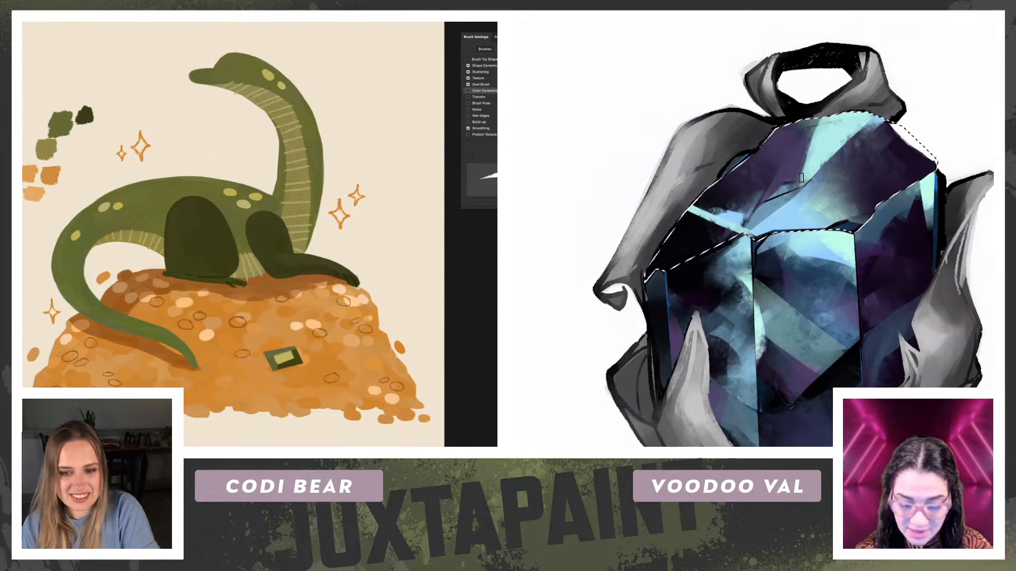
pyautogui.moveTo(691, 207)
pyautogui.mouseDown()
pyautogui.moveTo(721, 225)
pyautogui.moveTo(699, 210)
pyautogui.moveTo(742, 217)
pyautogui.mouseUp()
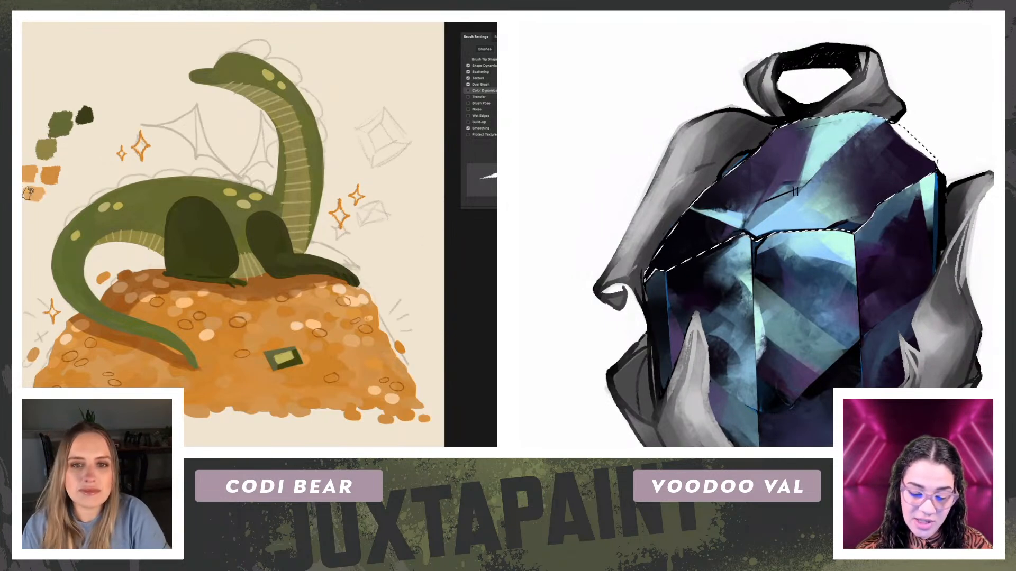
# Step: Draw dark green scalloped spines over the dragon's head and down the back of its neck, rotating the canvas to follow the curve
pyautogui.moveTo(28, 189); pyautogui.dragTo(31, 228)
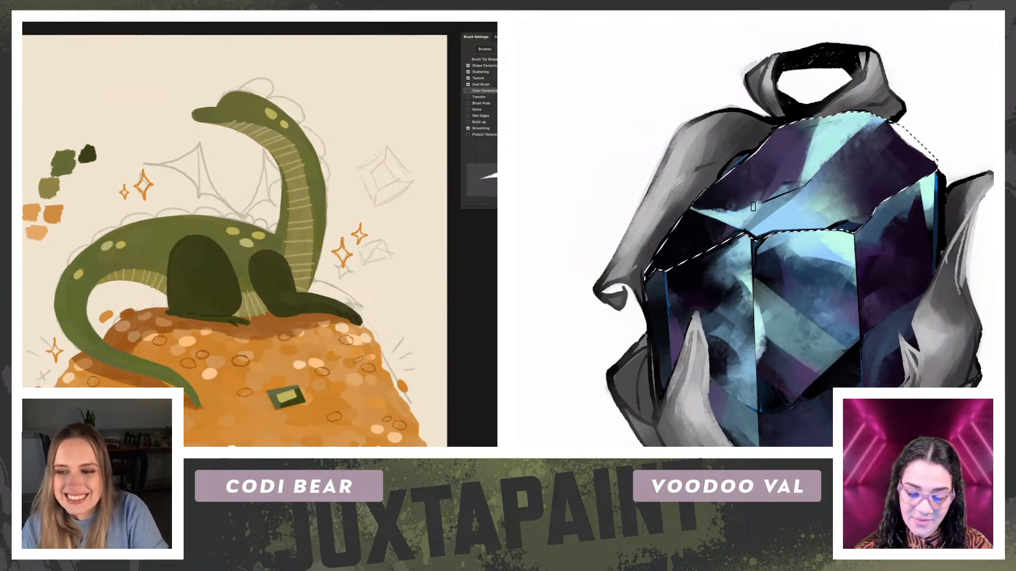
pyautogui.press('alt')
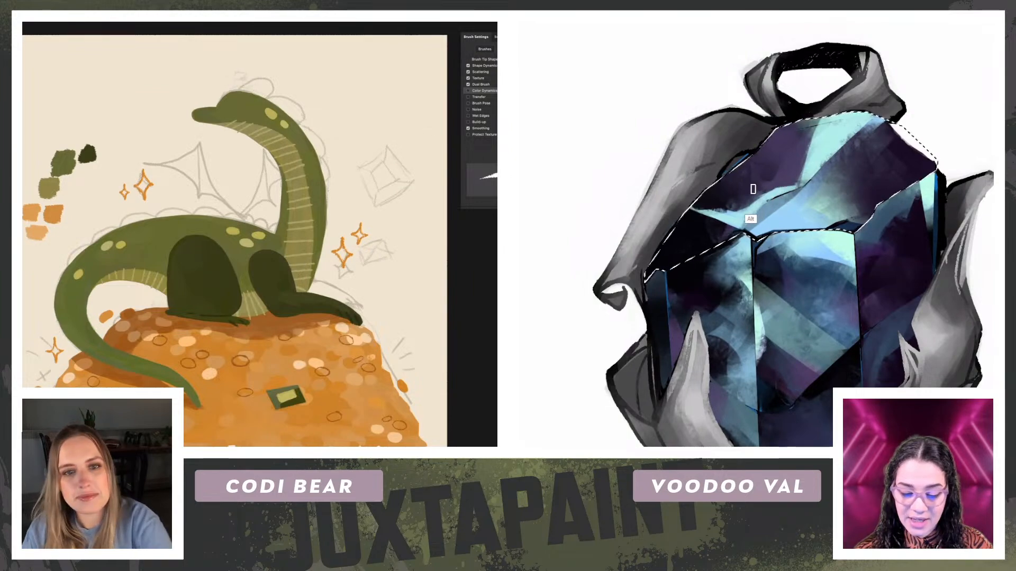
pyautogui.moveTo(237, 90)
pyautogui.mouseDown()
pyautogui.moveTo(275, 95)
pyautogui.moveTo(302, 119)
pyautogui.moveTo(149, 124)
pyautogui.moveTo(207, 186)
pyautogui.mouseUp()
pyautogui.press('r')
pyautogui.press('b')
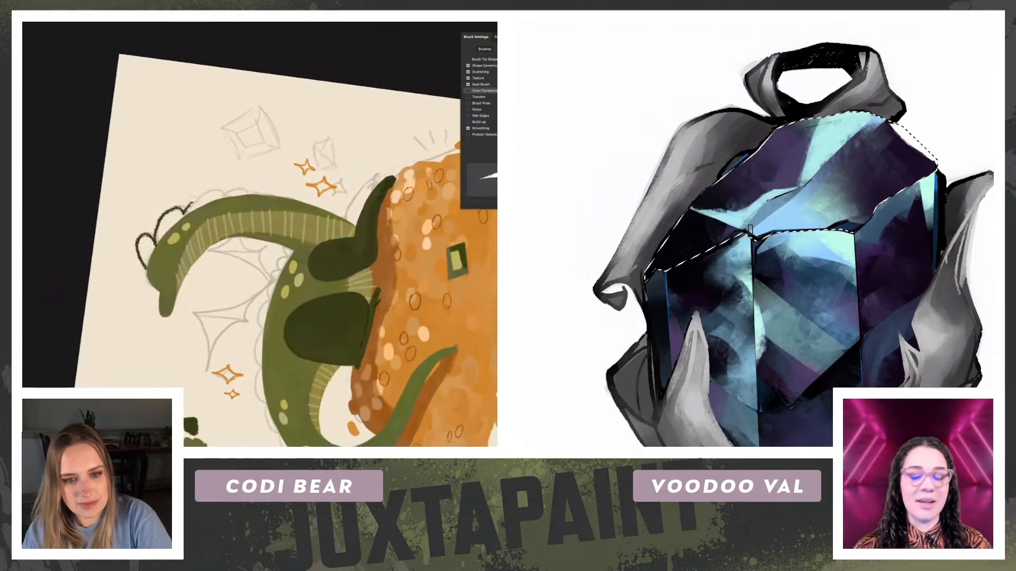
pyautogui.press('r')
pyautogui.moveTo(50, 193)
pyautogui.mouseDown()
pyautogui.moveTo(46, 223)
pyautogui.moveTo(75, 334)
pyautogui.mouseUp()
pyautogui.press('b')
pyautogui.moveTo(219, 192); pyautogui.dragTo(230, 170)
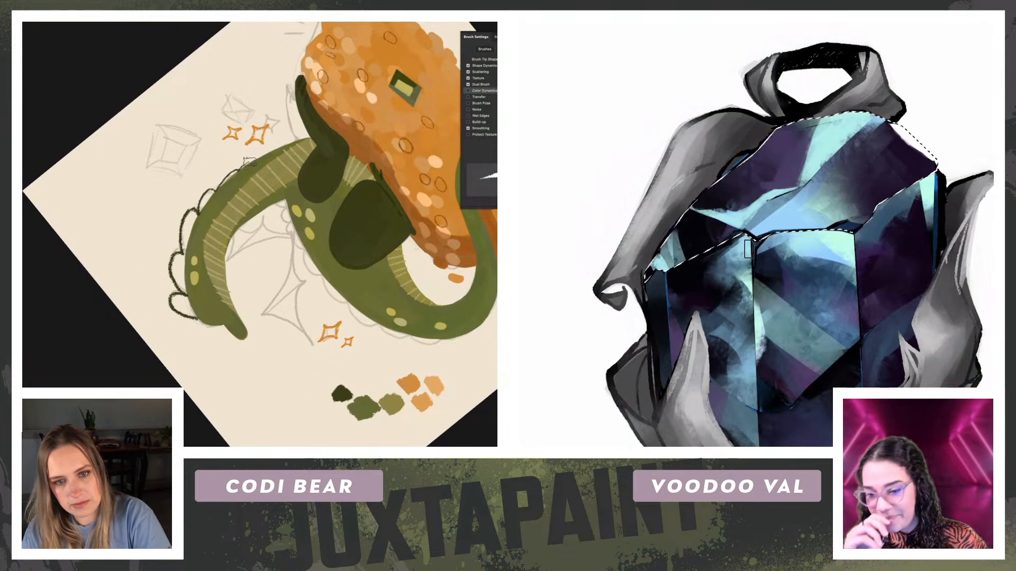
# Step: Straighten the canvas and continue the dark green scallops along the dragon's back behind the neck
pyautogui.press('r')
pyautogui.moveTo(304, 304)
pyautogui.mouseDown()
pyautogui.moveTo(113, 254)
pyautogui.moveTo(111, 218)
pyautogui.moveTo(209, 156)
pyautogui.mouseUp()
pyautogui.moveTo(166, 184); pyautogui.dragTo(158, 201)
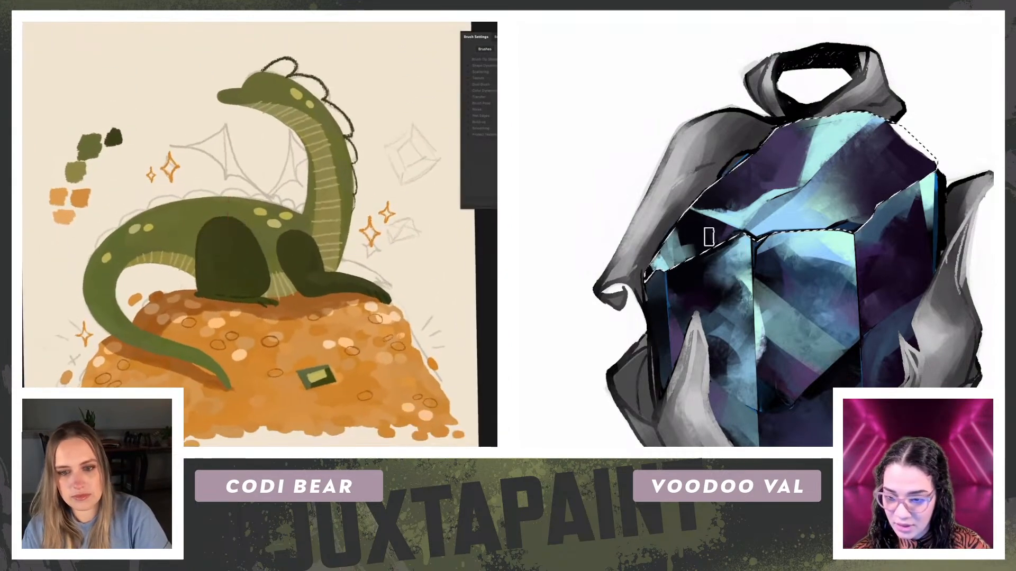
pyautogui.press('b')
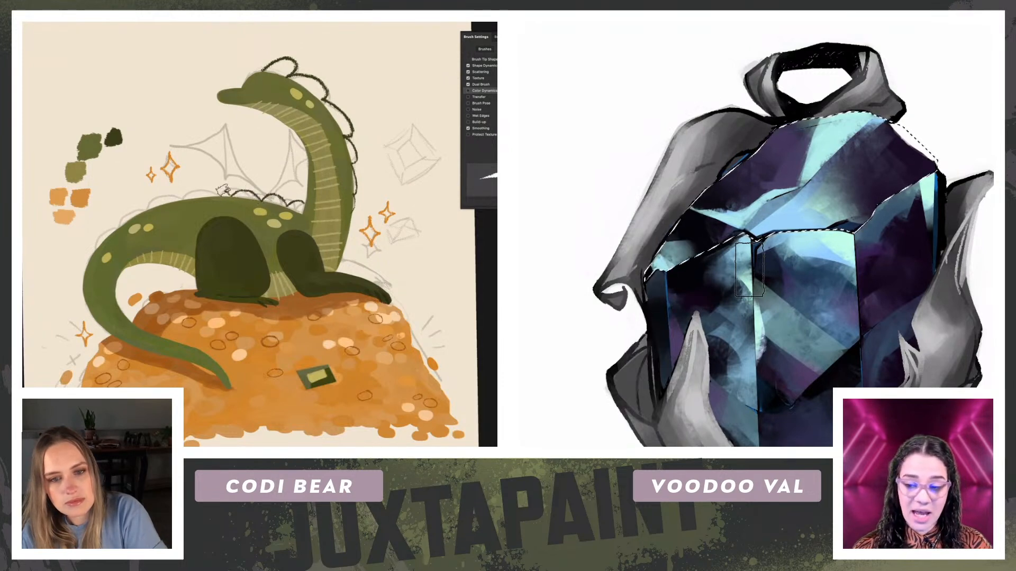
pyautogui.press('alt')
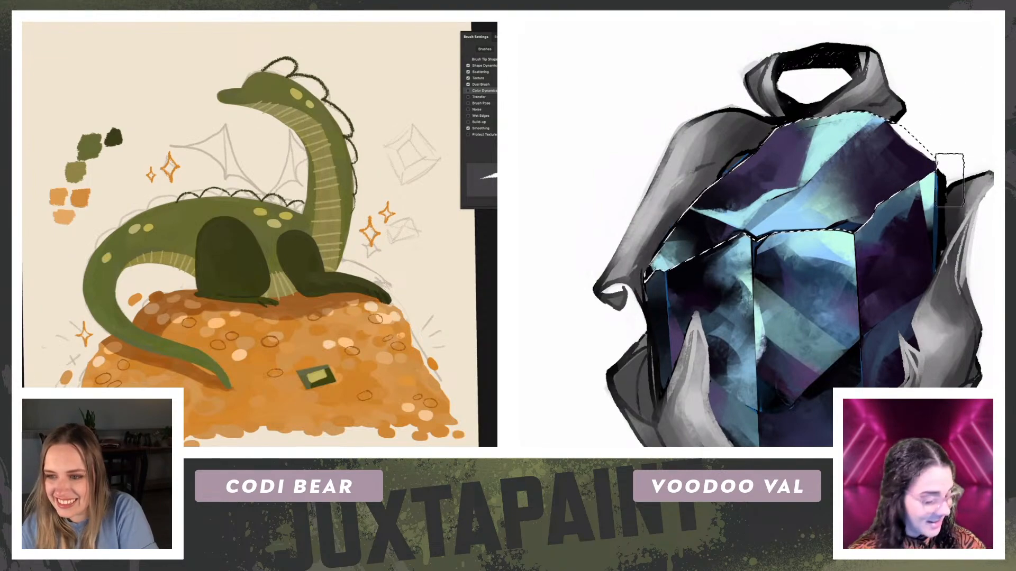
# Step: Lower the opacity of the dragon's body and extend the scalloped outline along its back toward the rump
pyautogui.press('ctrl')
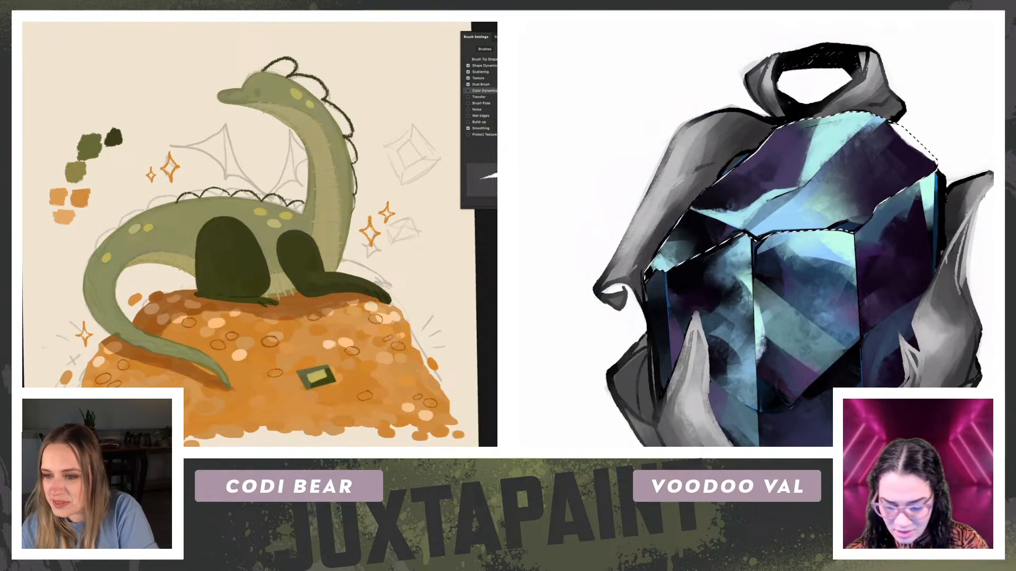
pyautogui.hotkey('ctrl', '-')
pyautogui.hotkey('ctrl', '-')
pyautogui.hotkey('ctrl', '-')
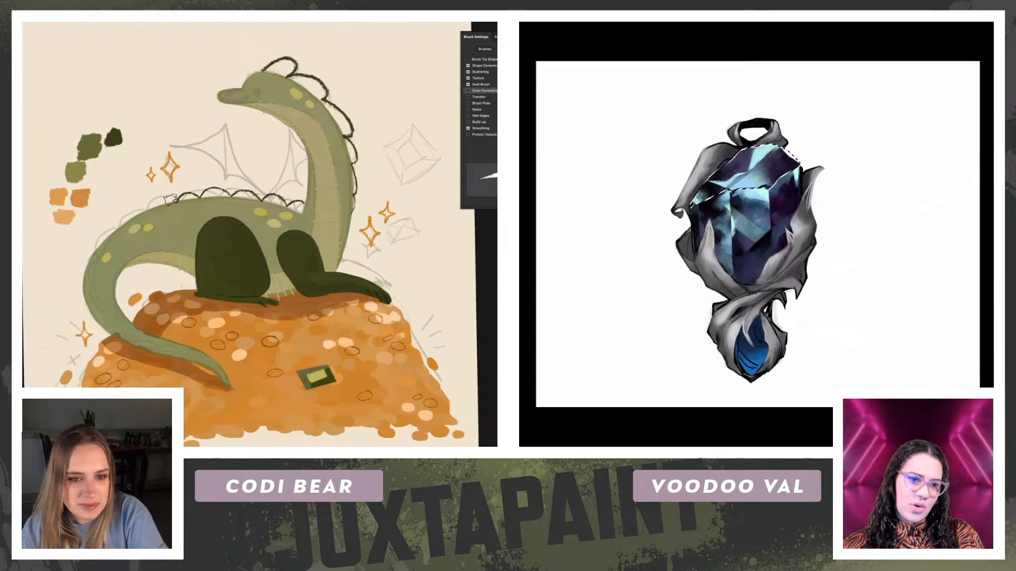
pyautogui.hotkey('ctrl', '+')
pyautogui.hotkey('ctrl', '+')
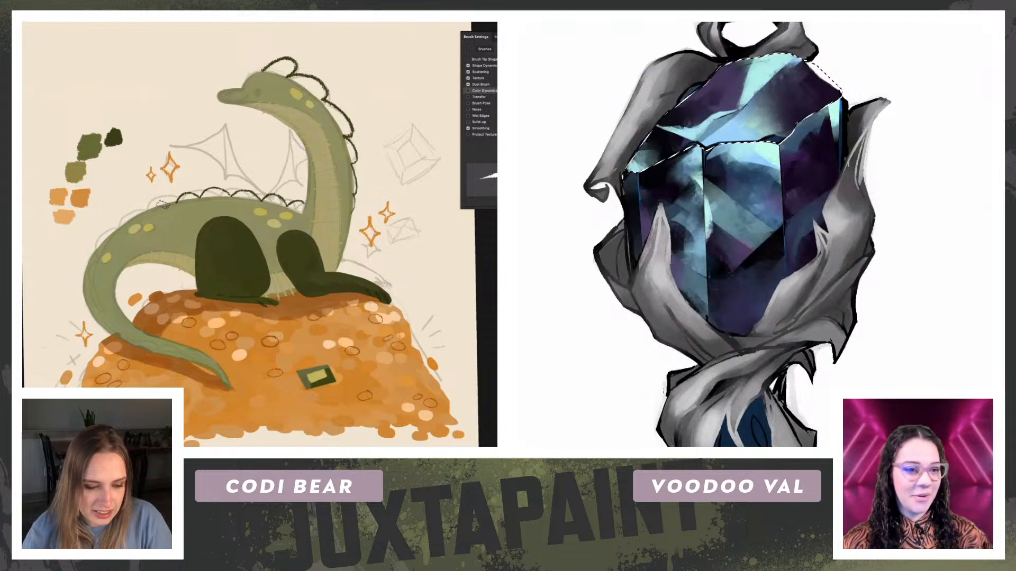
pyautogui.hotkey('ctrl', '+')
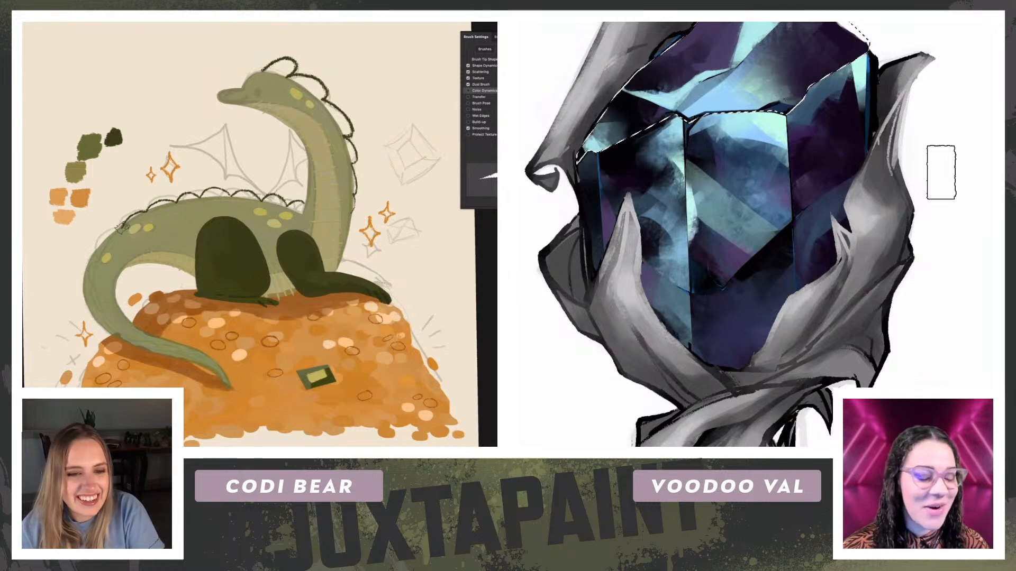
# Step: Draw the scallops around the dragon's rump and along its tail, and deselect the gem's upper facets
pyautogui.moveTo(106, 231); pyautogui.dragTo(97, 254)
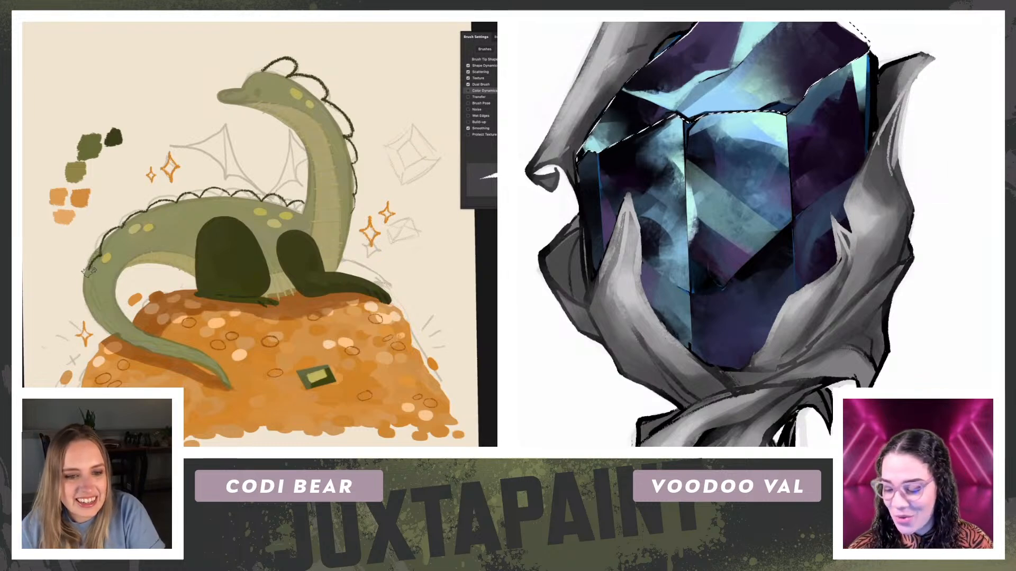
pyautogui.moveTo(104, 307)
pyautogui.mouseDown()
pyautogui.moveTo(113, 331)
pyautogui.moveTo(156, 348)
pyautogui.mouseUp()
pyautogui.hotkey('ctrl', '-')
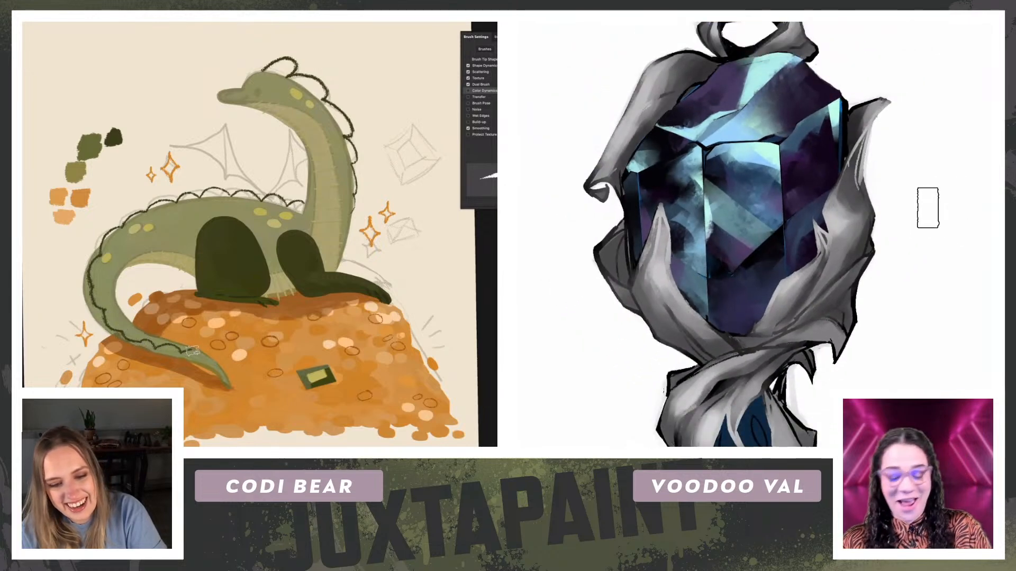
# Step: Rotate the canvas to the tail and rework the scalloped outline around its outer curve
pyautogui.press('r')
pyautogui.moveTo(97, 241)
pyautogui.mouseDown()
pyautogui.moveTo(141, 134)
pyautogui.moveTo(348, 169)
pyautogui.mouseUp()
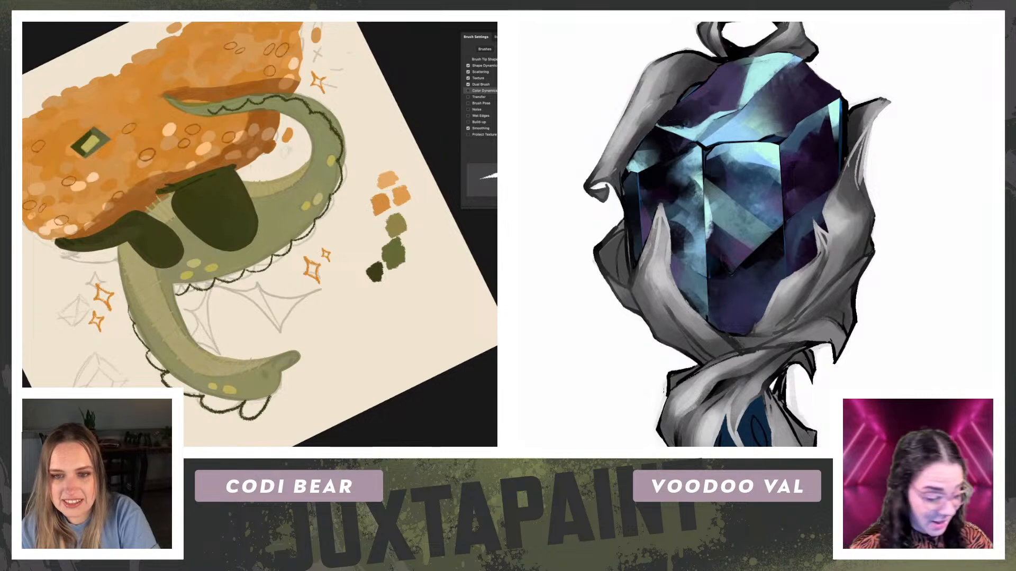
pyautogui.moveTo(139, 240)
pyautogui.mouseDown()
pyautogui.moveTo(96, 304)
pyautogui.moveTo(84, 231)
pyautogui.mouseUp()
pyautogui.press('r')
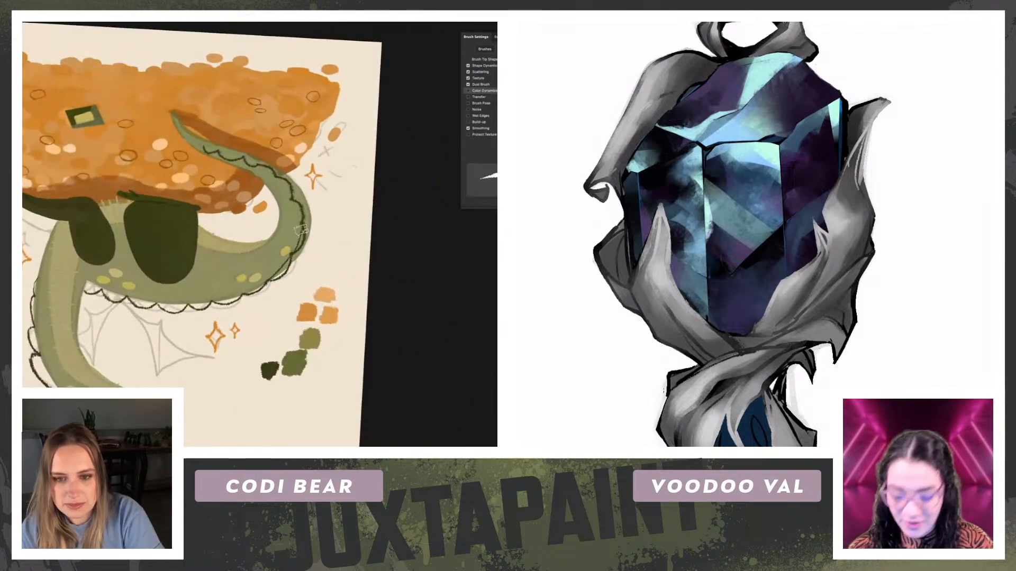
pyautogui.press('r')
pyautogui.moveTo(299, 216); pyautogui.dragTo(290, 276)
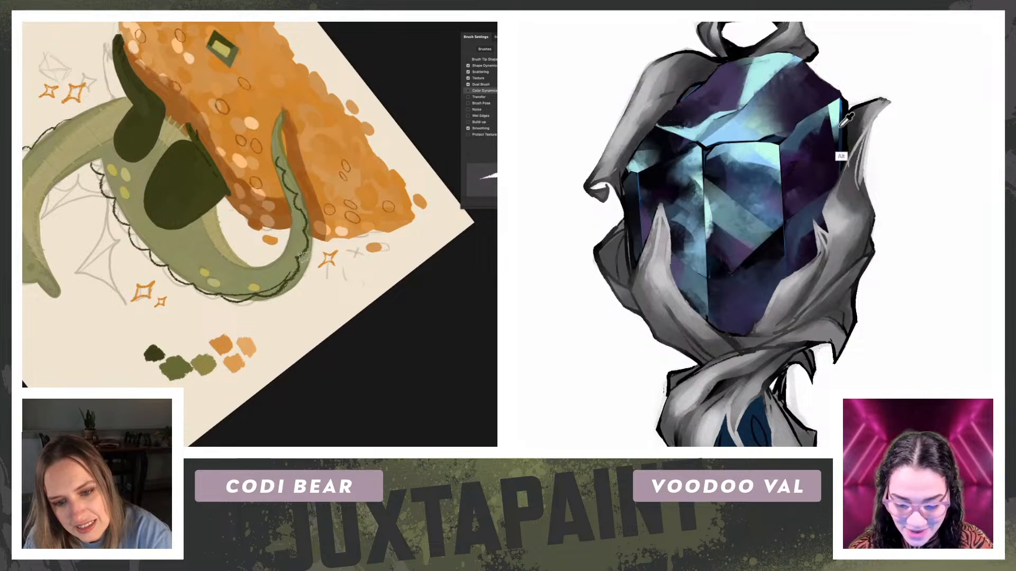
# Step: Enlarge the brush and cover the whole main gem with solid bright blue, and turn the dragon canvas to follow the tail
pyautogui.press(']')
pyautogui.press(']')
pyautogui.press(']')
pyautogui.press(']')
pyautogui.press(']')
pyautogui.moveTo(814, 118)
pyautogui.mouseDown()
pyautogui.moveTo(730, 204)
pyautogui.moveTo(769, 297)
pyautogui.mouseUp()
pyautogui.press('r')
pyautogui.moveTo(299, 202); pyautogui.dragTo(303, 259)
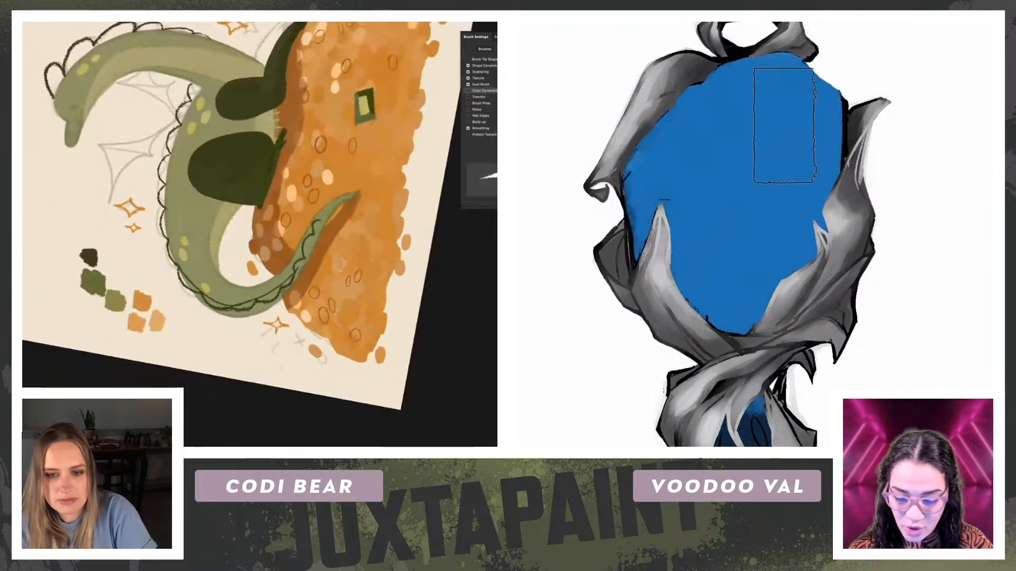
# Step: Set the solid blue layer over the gem to Overlay blending and lower its fill to 45%
pyautogui.press('Down')
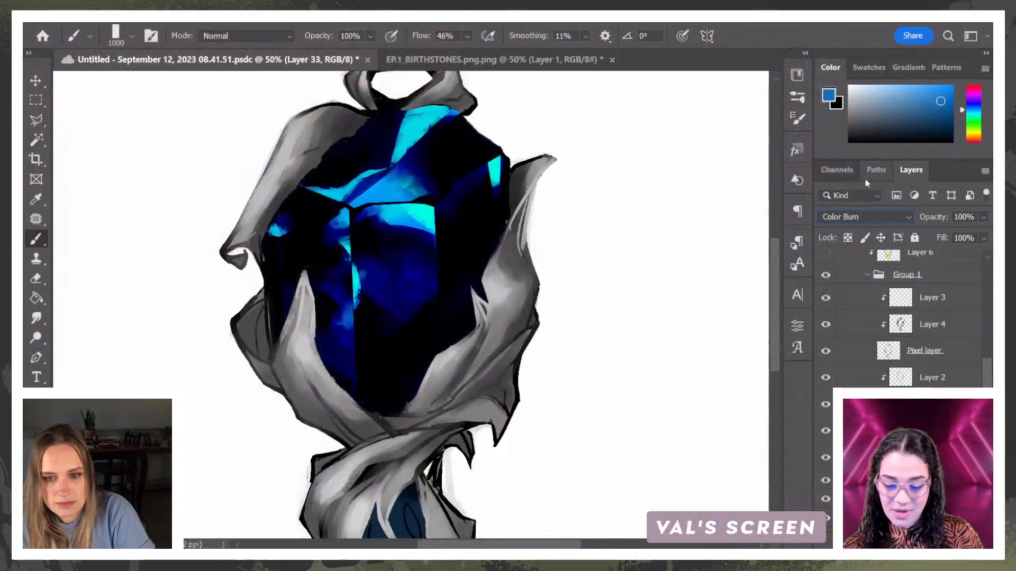
pyautogui.press('Up')
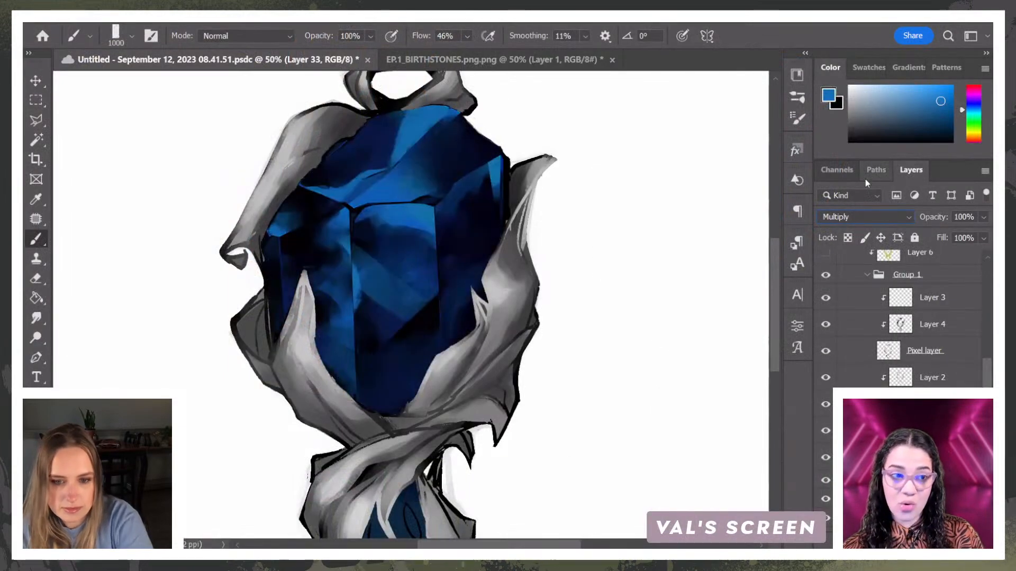
pyautogui.press('Down')
pyautogui.press('Down')
pyautogui.press('Down')
pyautogui.press('Down')
pyautogui.press('Down')
pyautogui.press('Down')
pyautogui.press('Down')
pyautogui.press('Down')
pyautogui.press('Down')
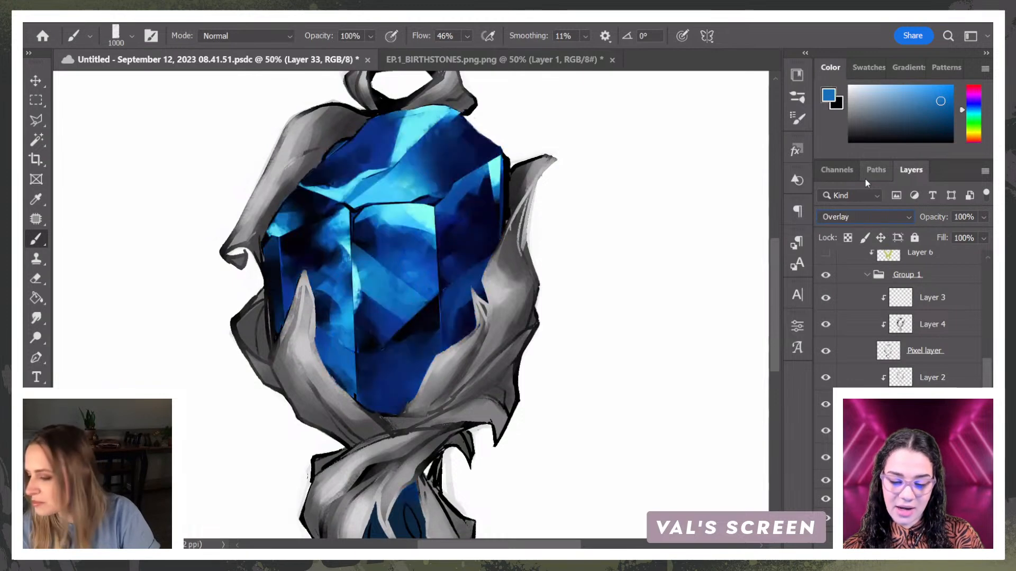
pyautogui.moveTo(966, 253); pyautogui.dragTo(951, 257)
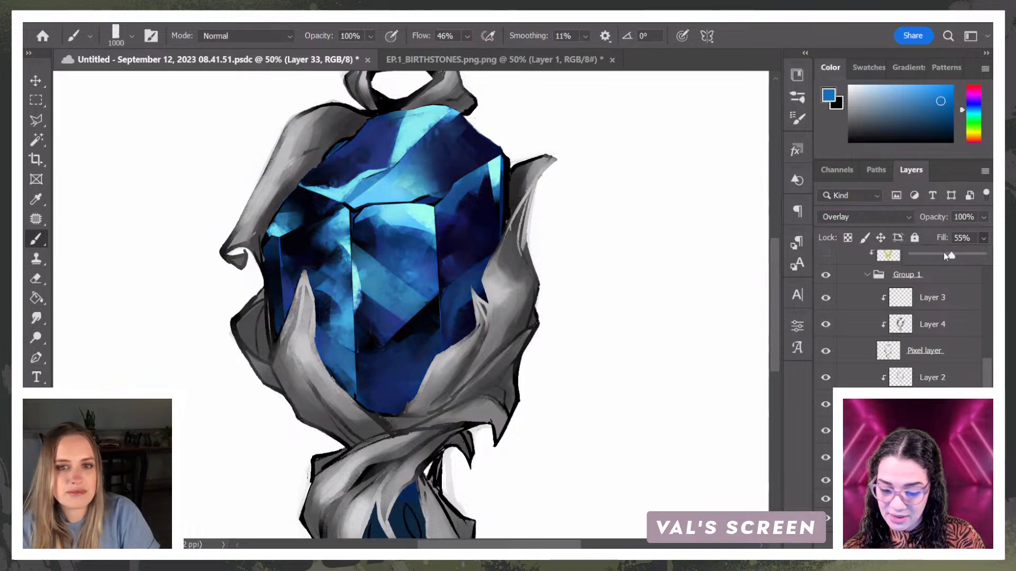
pyautogui.click(473, 321)
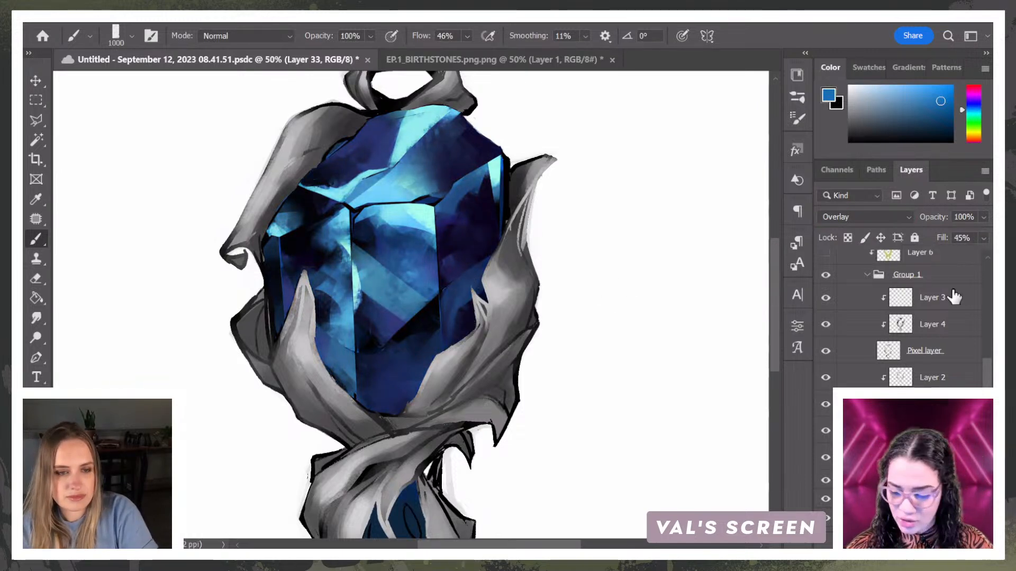
# Step: Select all of the pendant's layers and folders and combine them into one group
pyautogui.hotkey('ctrl', '-')
pyautogui.hotkey('ctrl', '-')
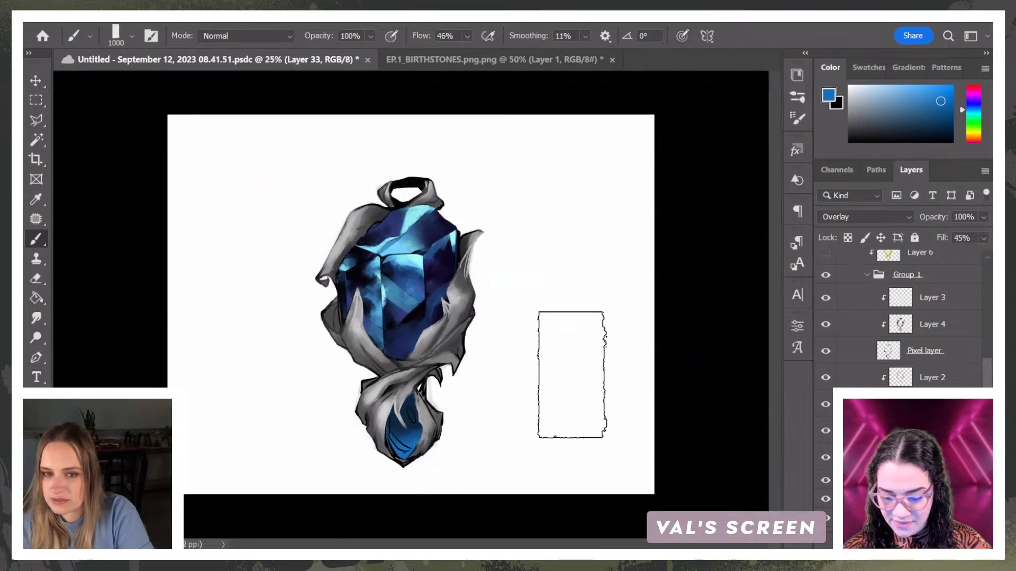
pyautogui.click(907, 499)
pyautogui.scroll(5, 914, 318)
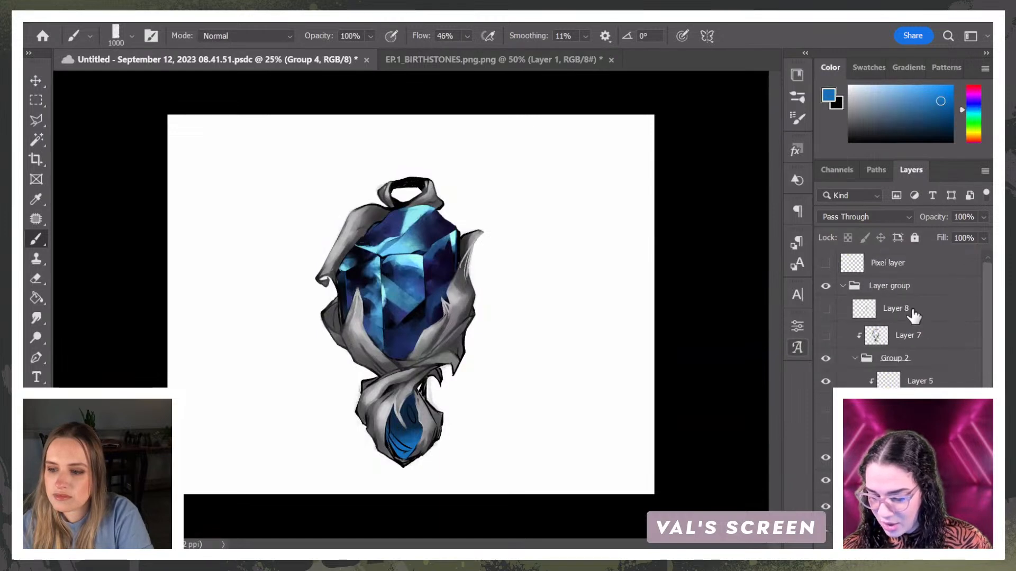
pyautogui.click(910, 272)
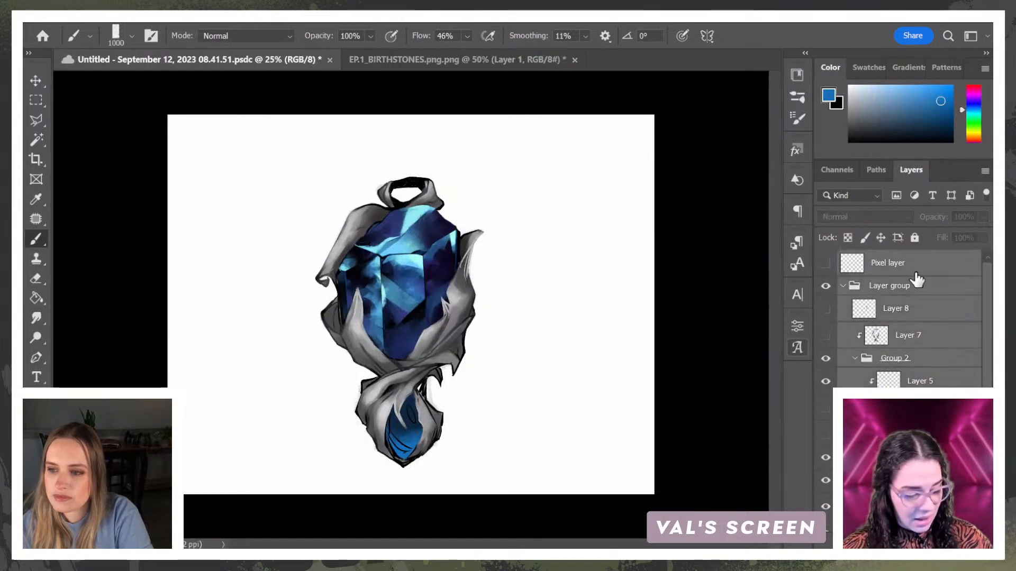
pyautogui.hotkey('ctrl', 'g')
# Step: Toggle the layer groups' visibility, leaving the pendant group shown and both older layer groups hidden
pyautogui.click(826, 260)
pyautogui.click(825, 279)
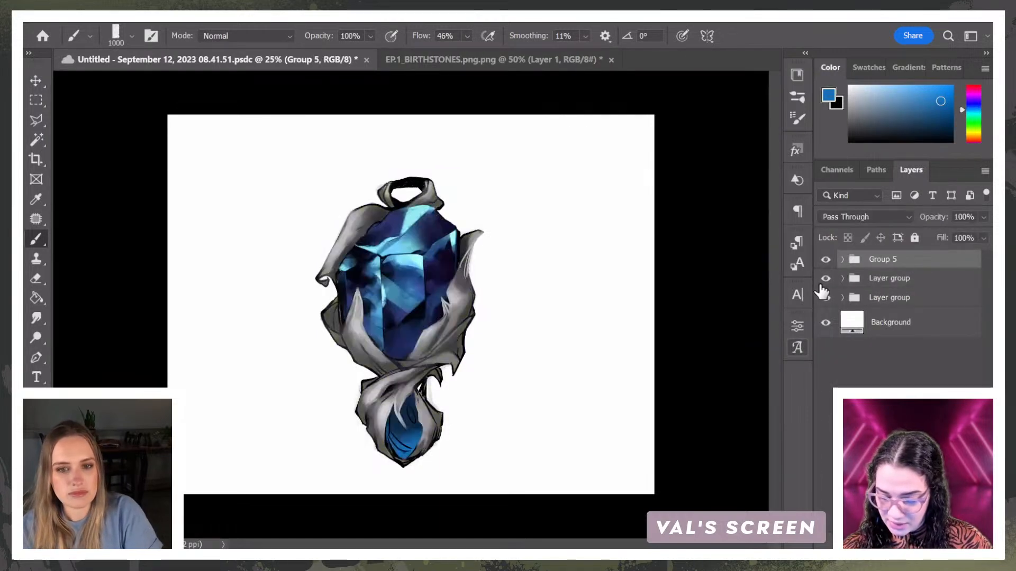
pyautogui.click(826, 262)
pyautogui.click(826, 298)
pyautogui.click(826, 263)
pyautogui.click(825, 263)
pyautogui.click(827, 265)
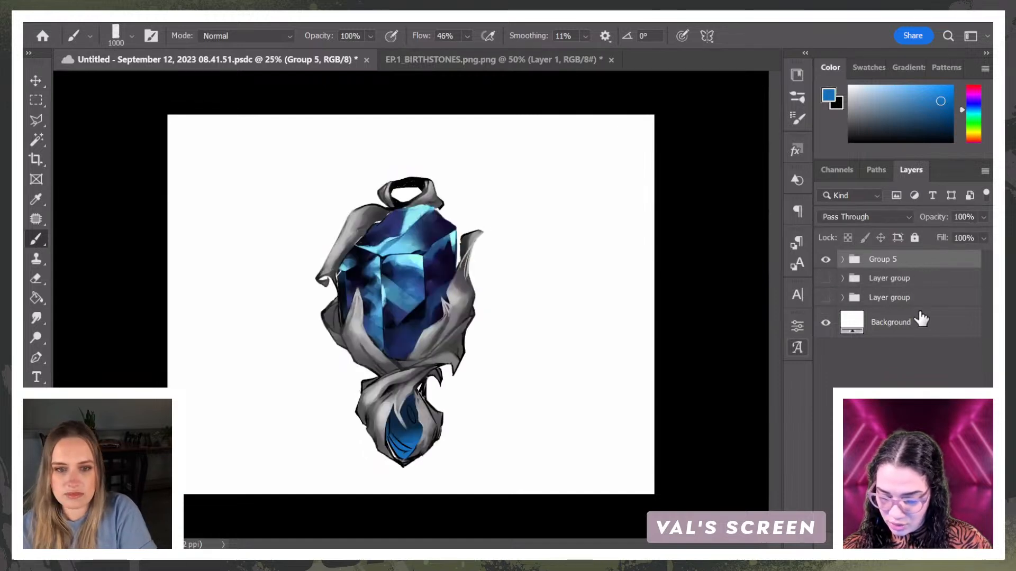
# Step: Add a layer beneath the pendant group, fill it with very dark purple, and reselect the pendant group
pyautogui.click(921, 285)
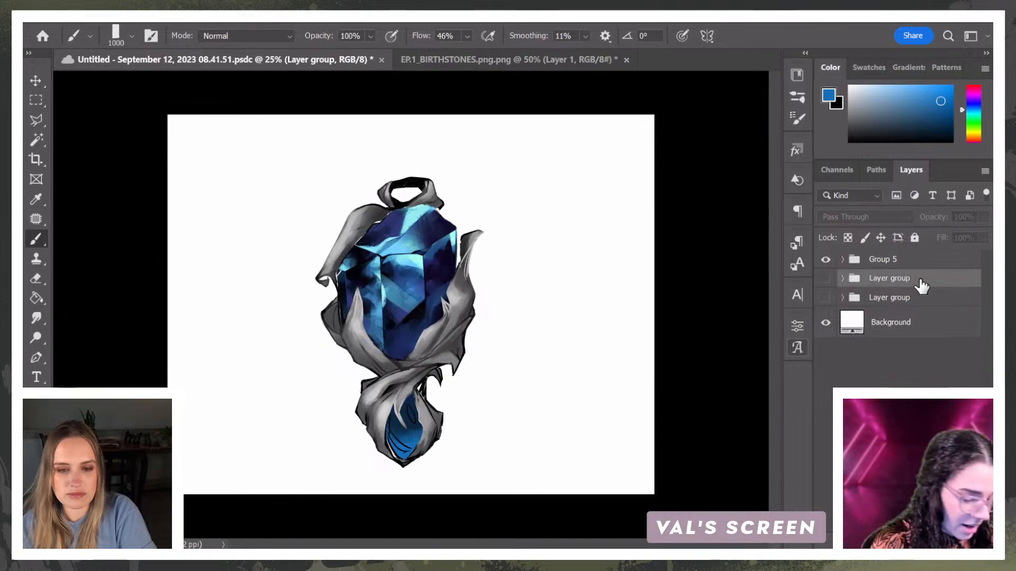
pyautogui.hotkey('ctrl', 'shift', 'alt', 'n')
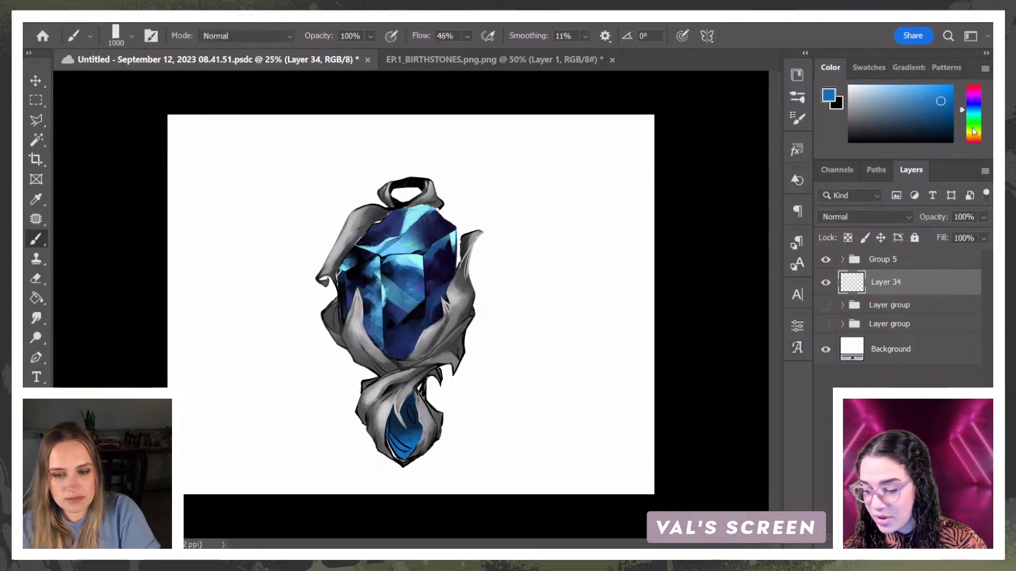
pyautogui.click(973, 130)
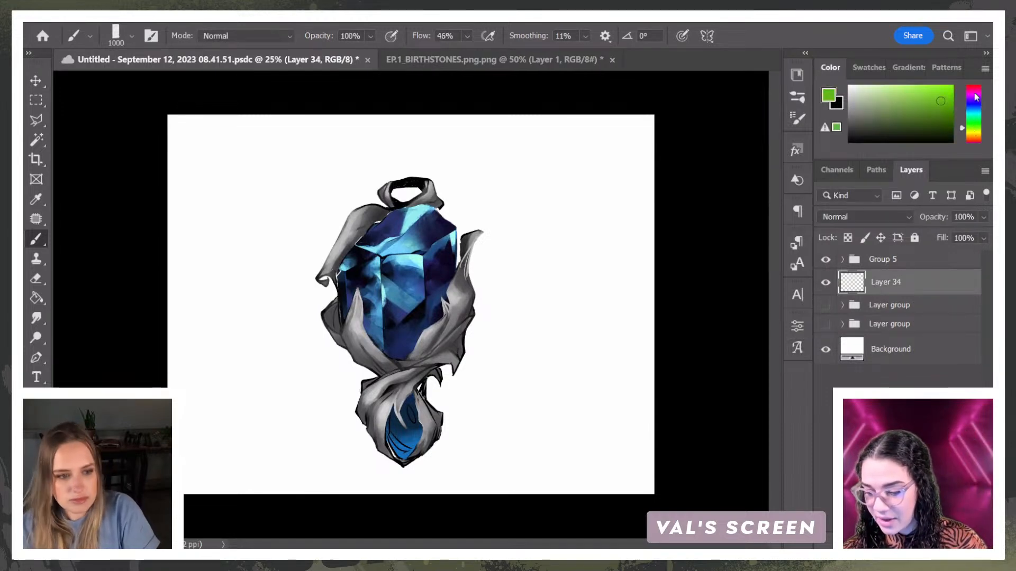
pyautogui.click(976, 100)
pyautogui.click(885, 129)
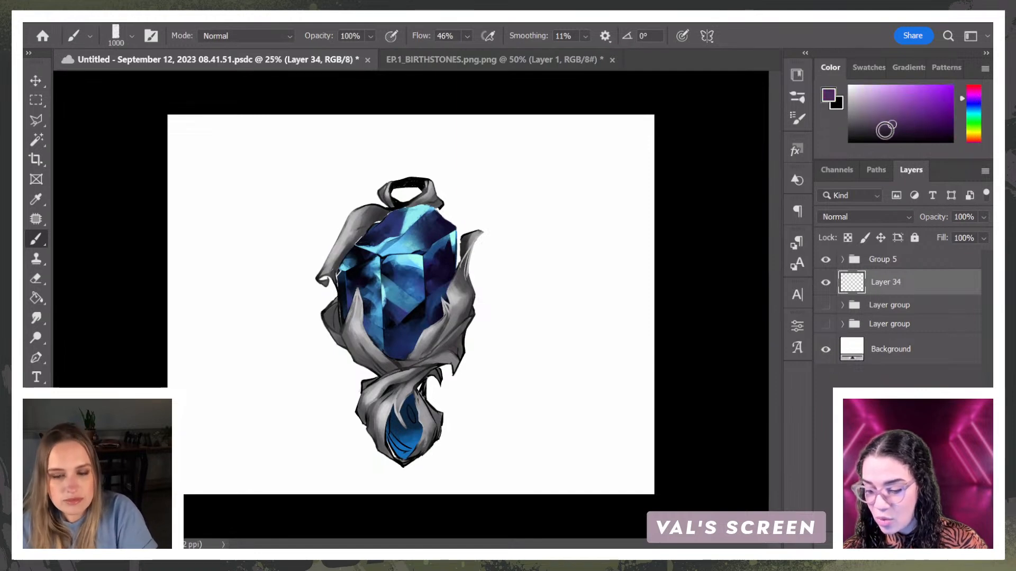
pyautogui.click(36, 298)
pyautogui.click(334, 264)
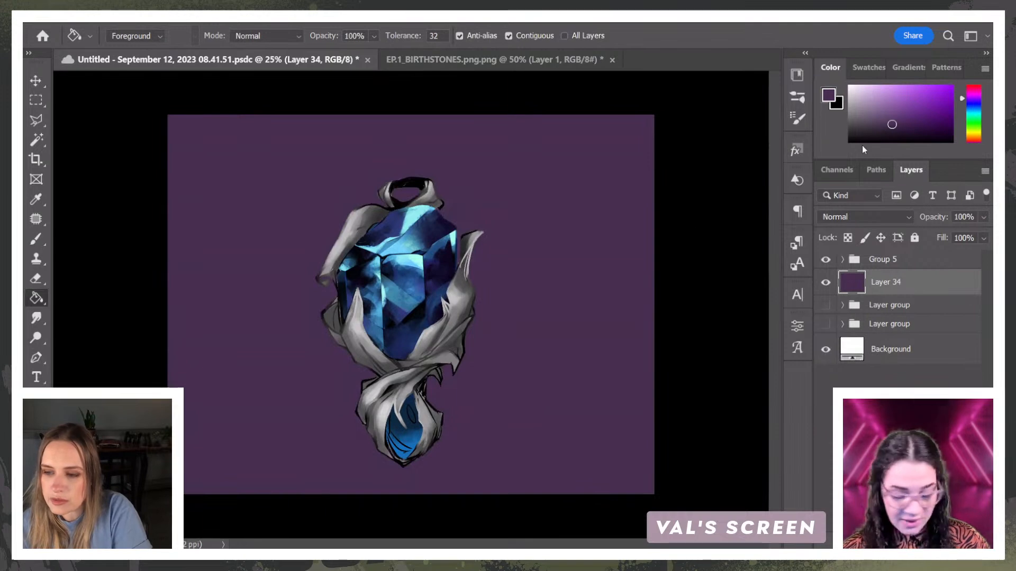
pyautogui.click(899, 134)
pyautogui.click(576, 318)
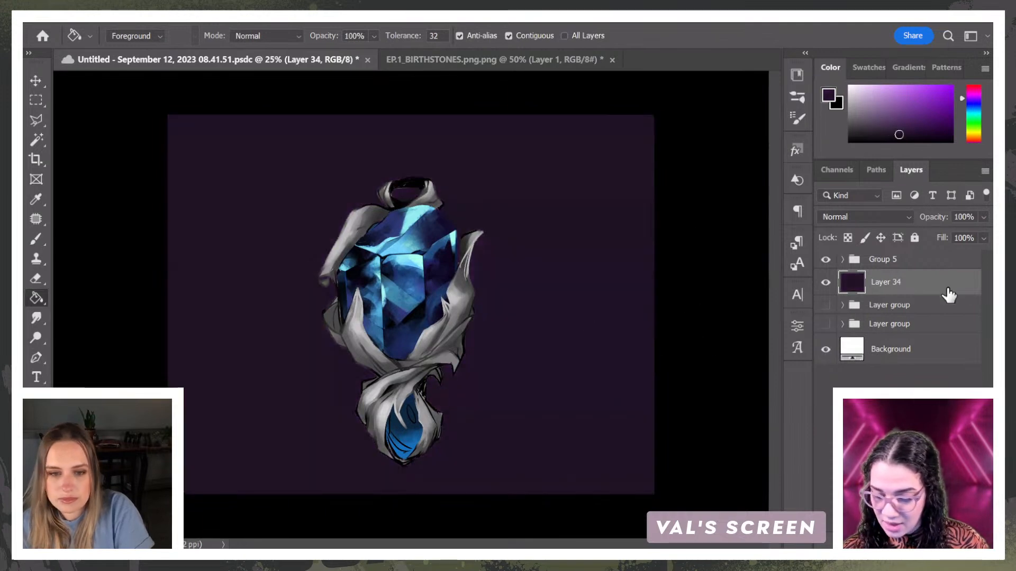
pyautogui.click(921, 259)
pyautogui.hotkey('ctrl', 't')
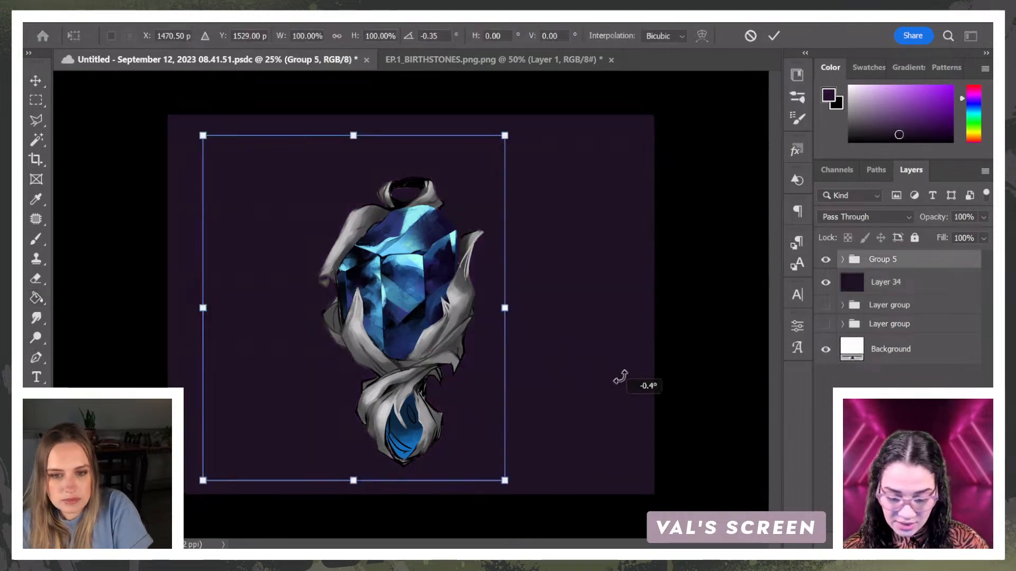
pyautogui.moveTo(646, 386); pyautogui.dragTo(620, 283)
pyautogui.moveTo(404, 255); pyautogui.dragTo(418, 292)
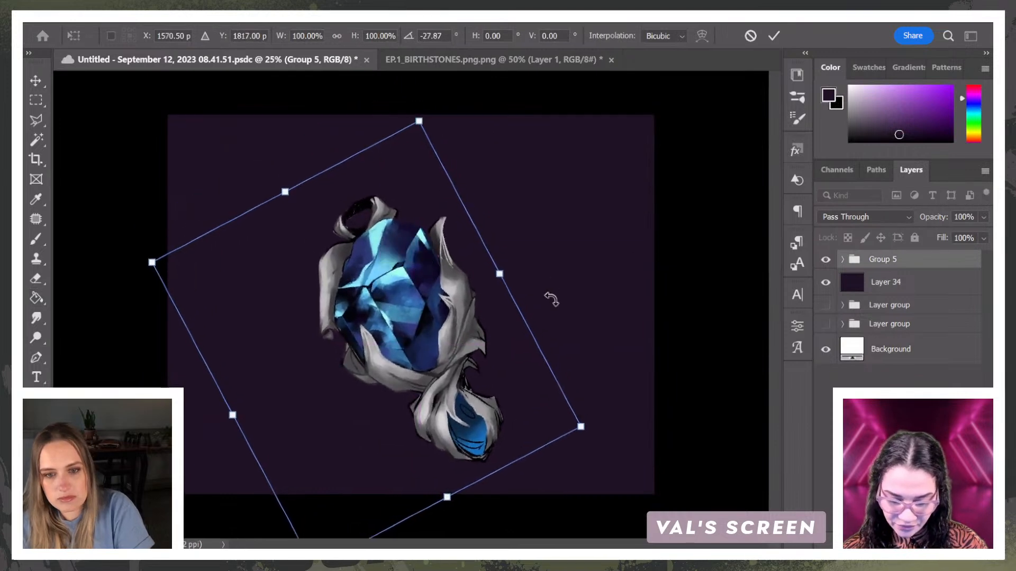
pyautogui.moveTo(549, 295); pyautogui.dragTo(544, 245)
pyautogui.moveTo(594, 373); pyautogui.dragTo(455, 278)
pyautogui.press('Escape')
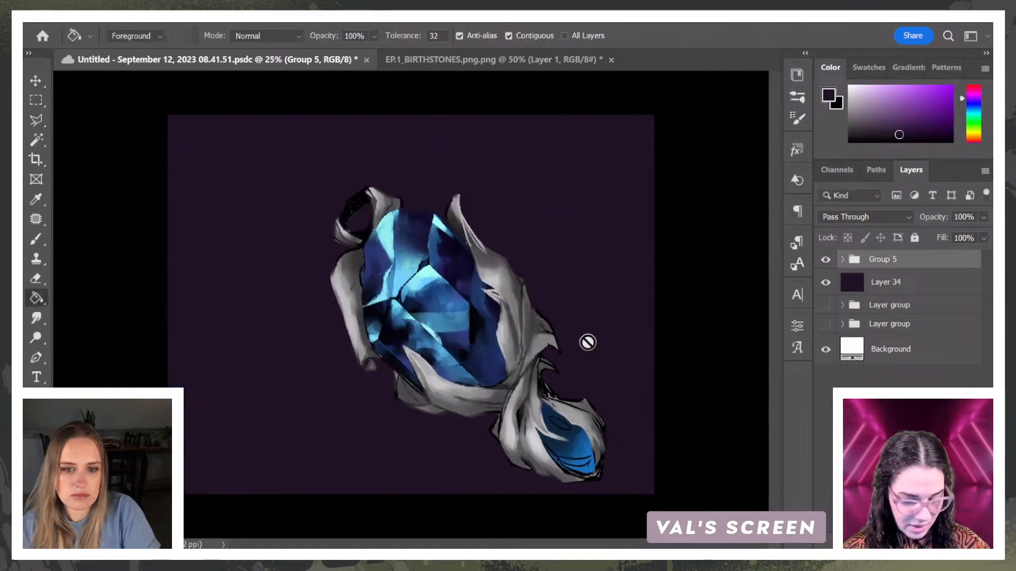
# Step: Enlarge the upright pendant and reposition it so it nearly fills the canvas height
pyautogui.hotkey('ctrl', 't')
pyautogui.moveTo(505, 136); pyautogui.dragTo(537, 98)
pyautogui.moveTo(491, 221); pyautogui.dragTo(469, 197)
pyautogui.press('Return')
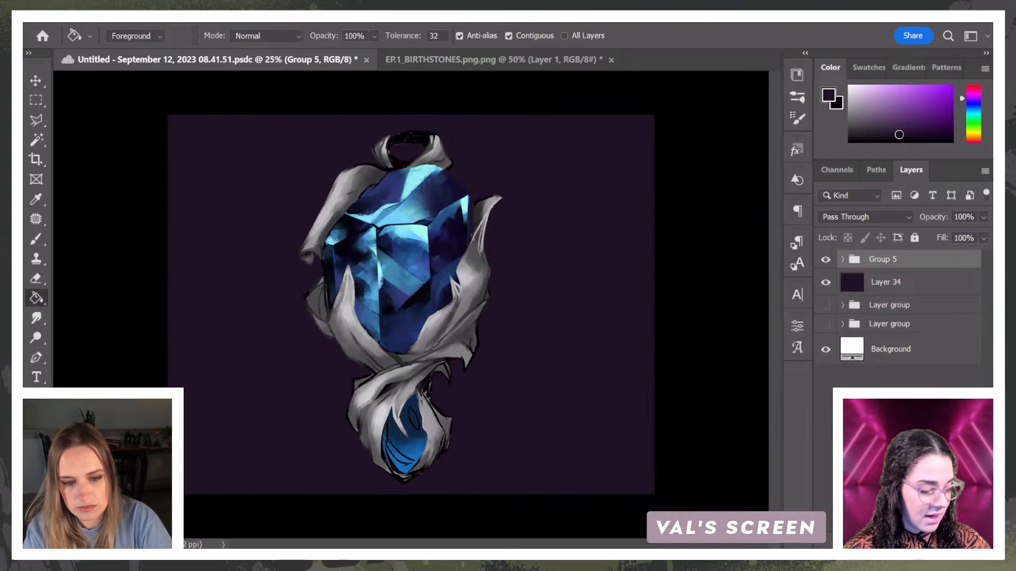
# Step: Save the document, and save it locally in the JUXTAPAINT folder as a Photoshop file named Untitled - September 12, 2023 08.41
pyautogui.hotkey('ctrl', 's')
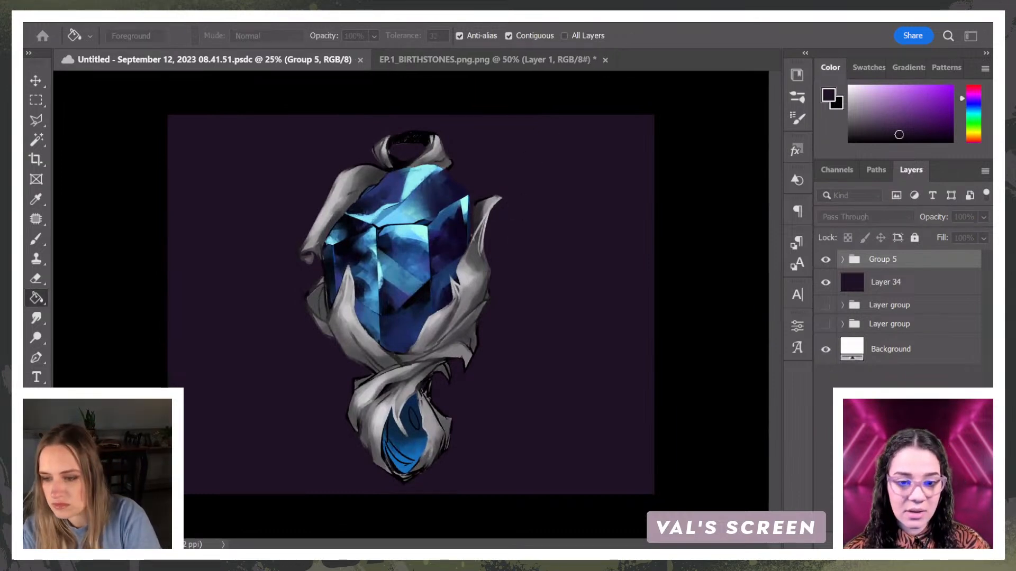
pyautogui.hotkey('ctrl', 'shift', 's')
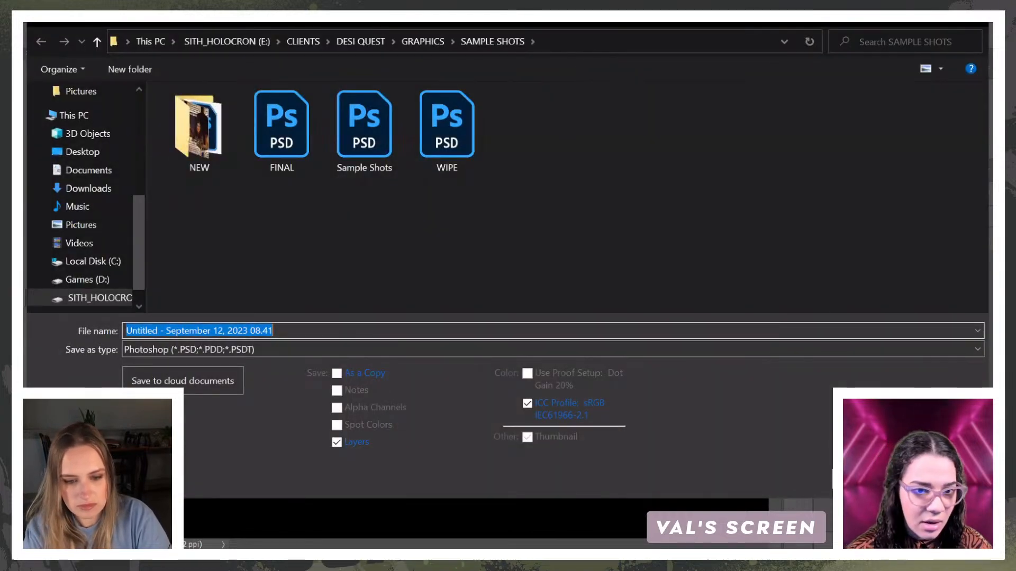
pyautogui.press('Escape')
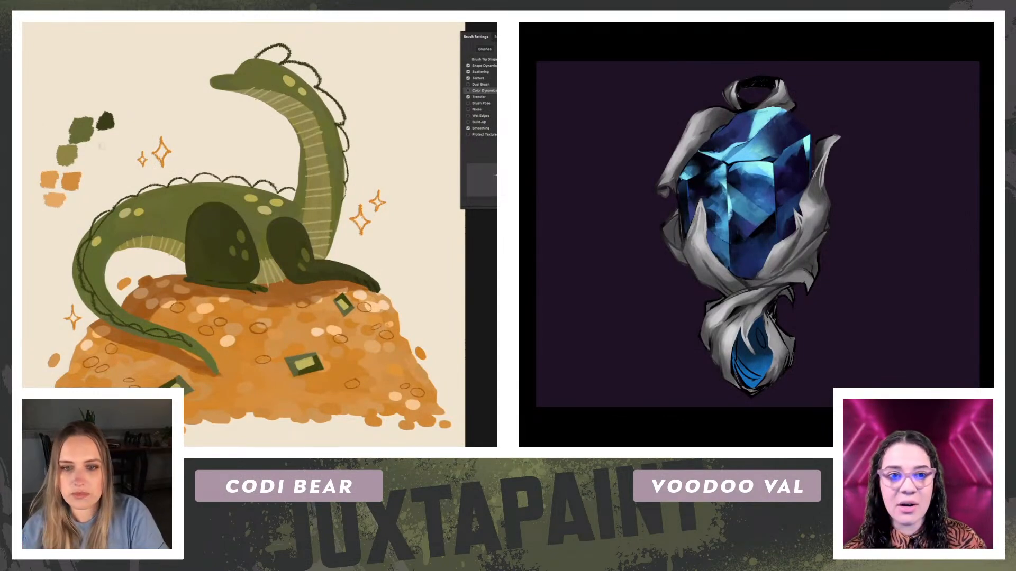
# Step: Check the #JUXTAPAINT card template in Adobe Express and return to the pendant in Photoshop
pyautogui.moveTo(292, 178); pyautogui.dragTo(294, 188)
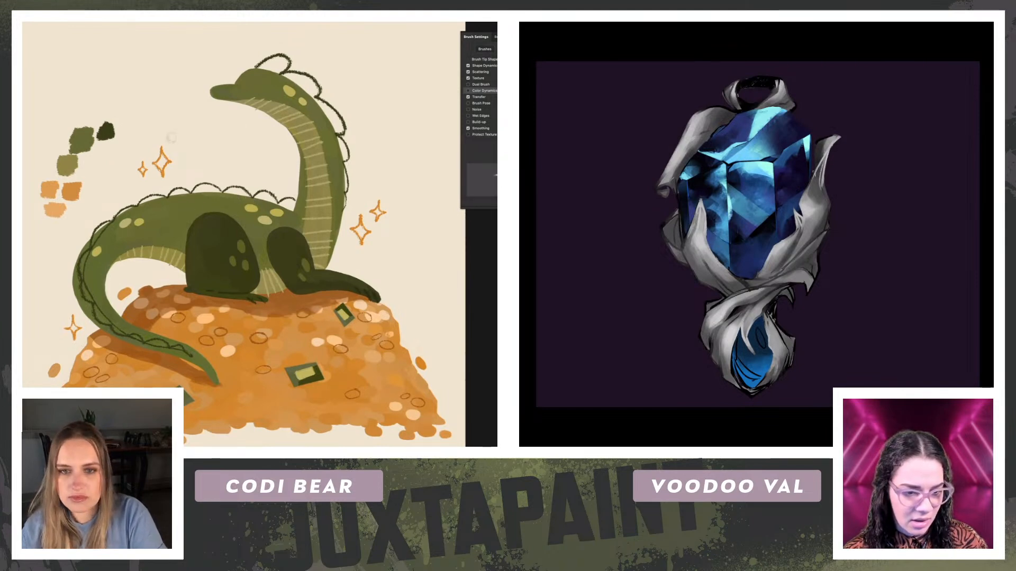
pyautogui.hotkey('alt', 'Tab')
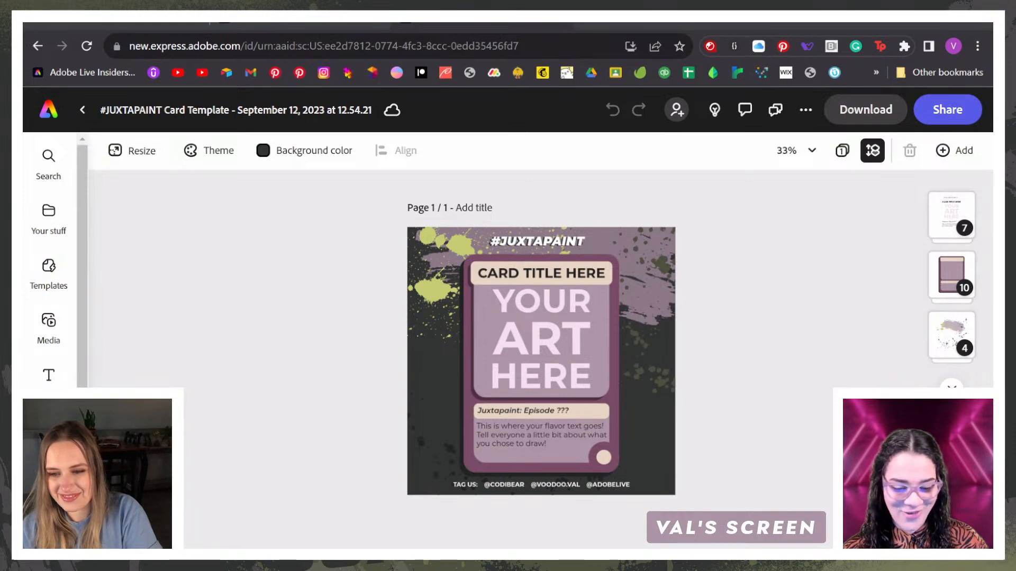
pyautogui.hotkey('alt', 'Tab')
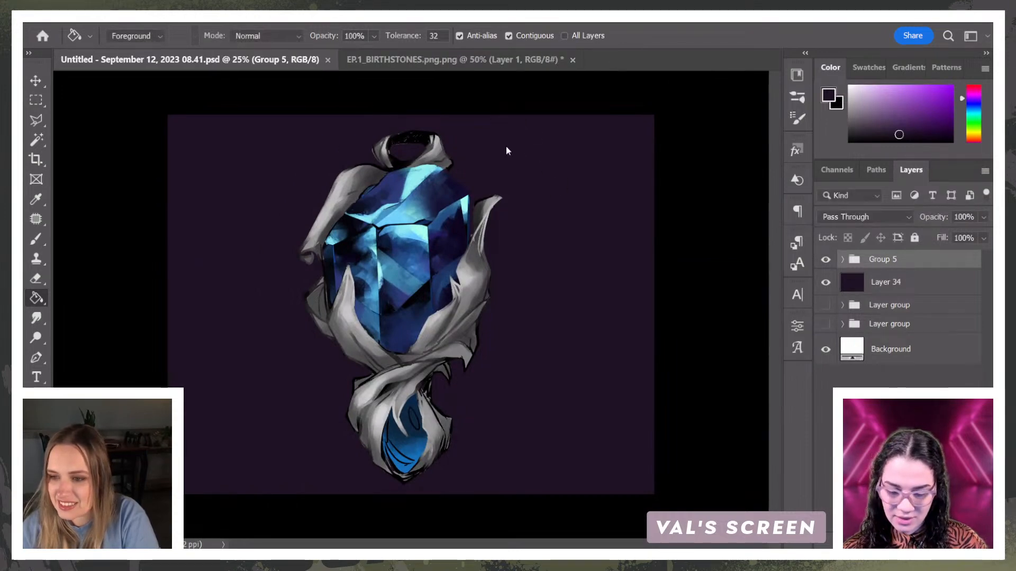
# Step: Start saving another version of the pendant artwork in the JUXTAPAINT folder
pyautogui.hotkey('ctrl', 'shift', 's')
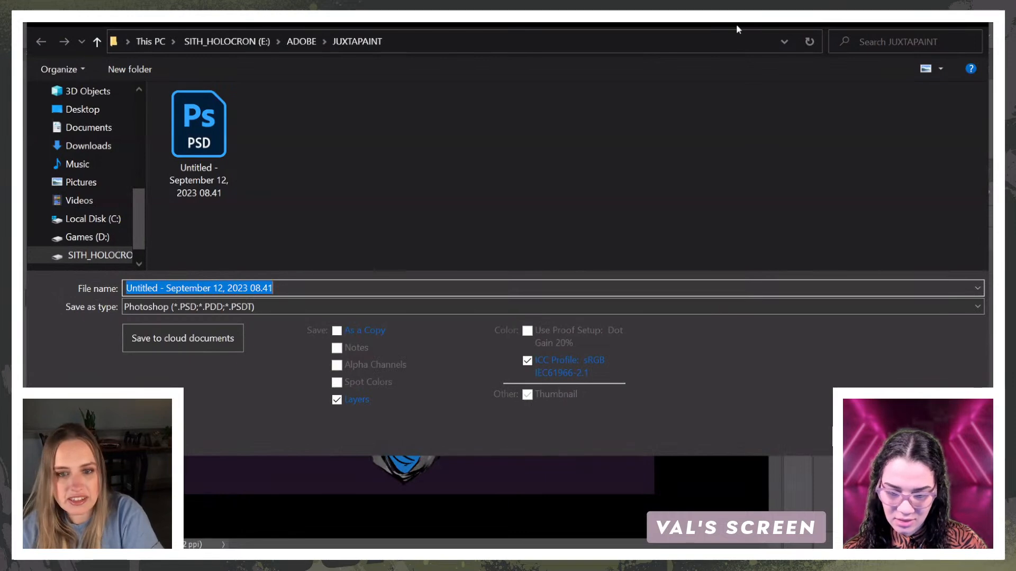
pyautogui.press('Escape')
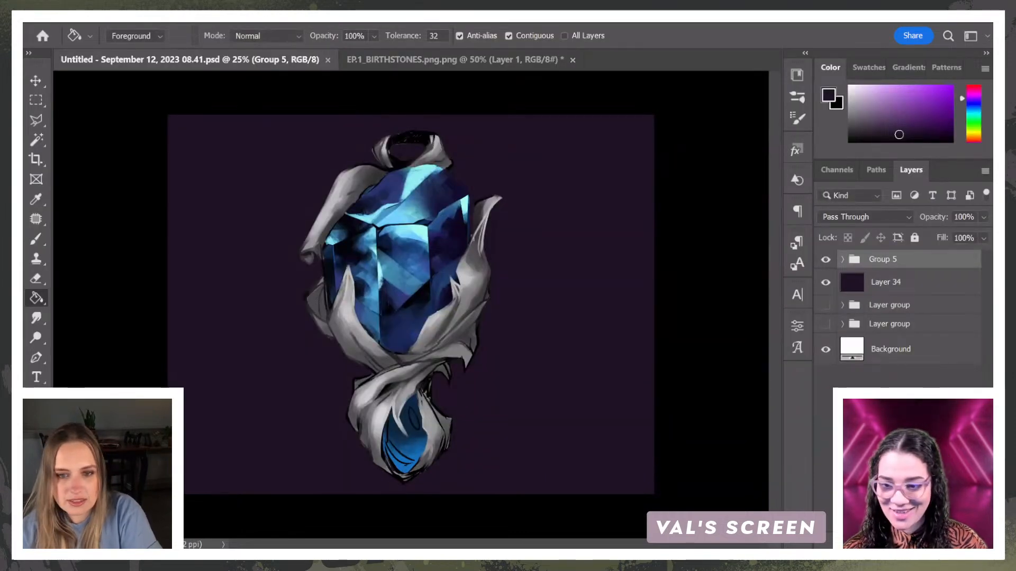
pyautogui.hotkey('ctrl', 'shift', 's')
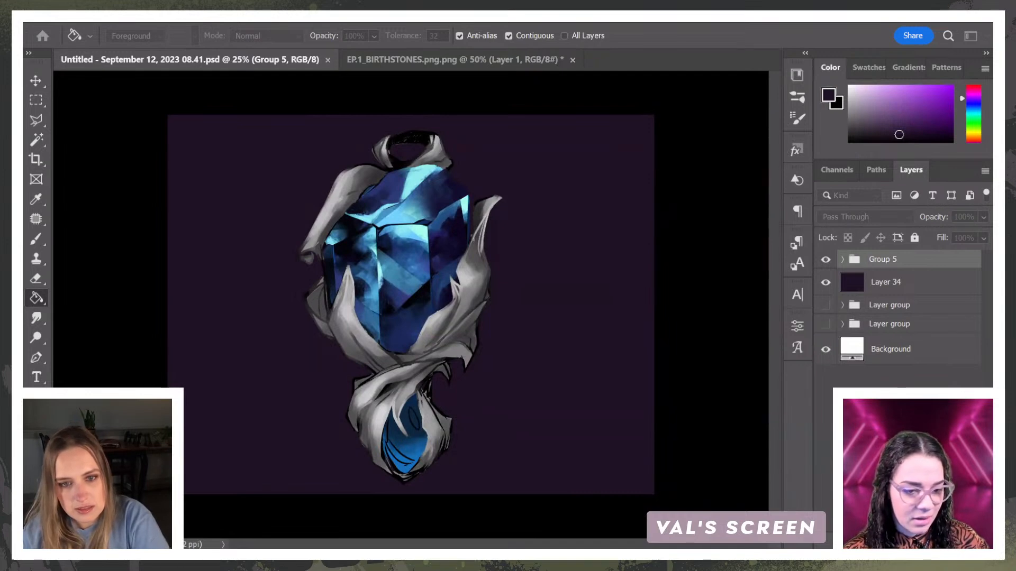
# Step: Switch to the #JUXTAPAINT card template in Adobe Express, select the card frame group and open its layers
pyautogui.hotkey('alt', 'Tab')
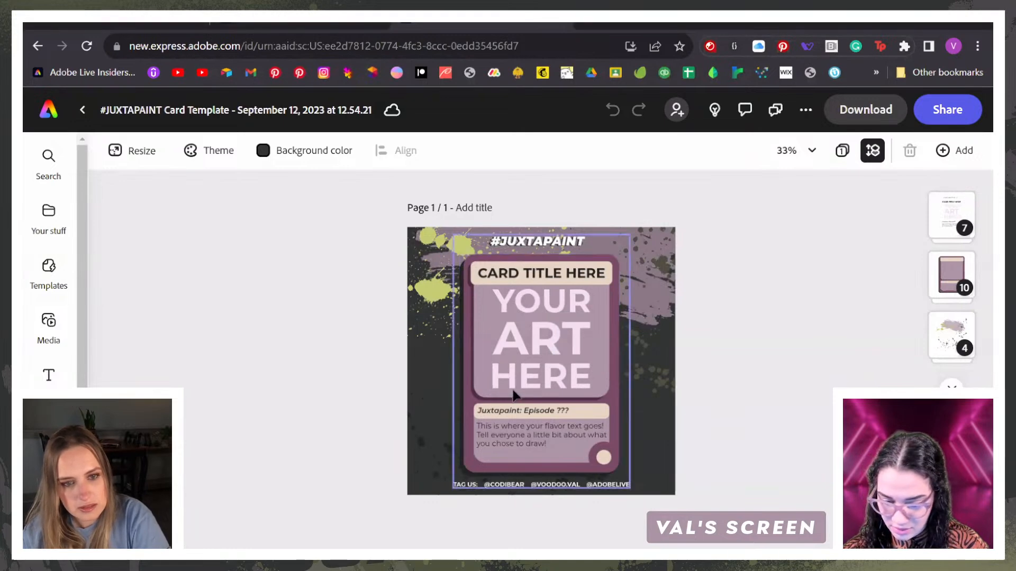
pyautogui.click(962, 280)
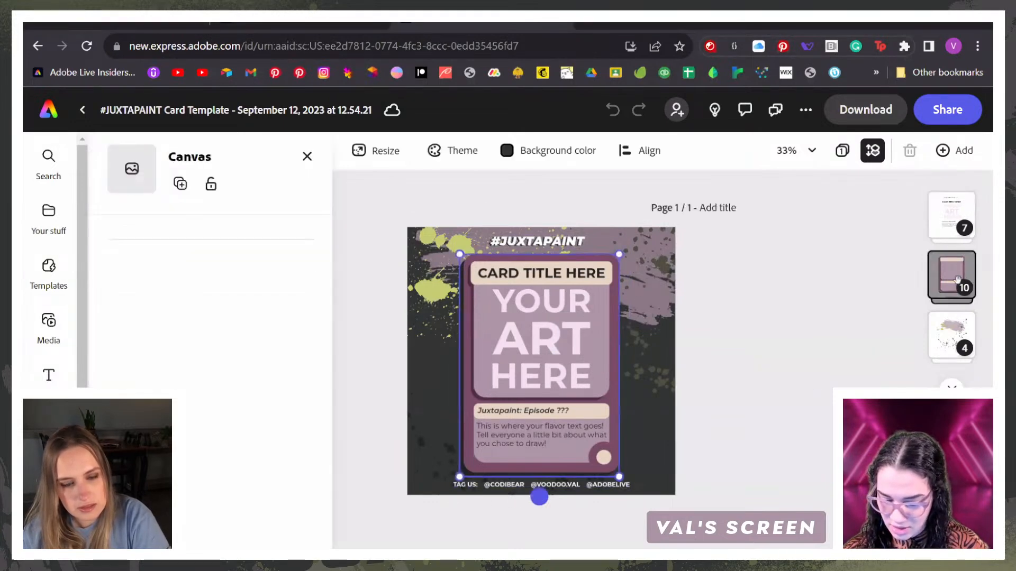
pyautogui.click(601, 365)
pyautogui.click(681, 360)
pyautogui.click(723, 365)
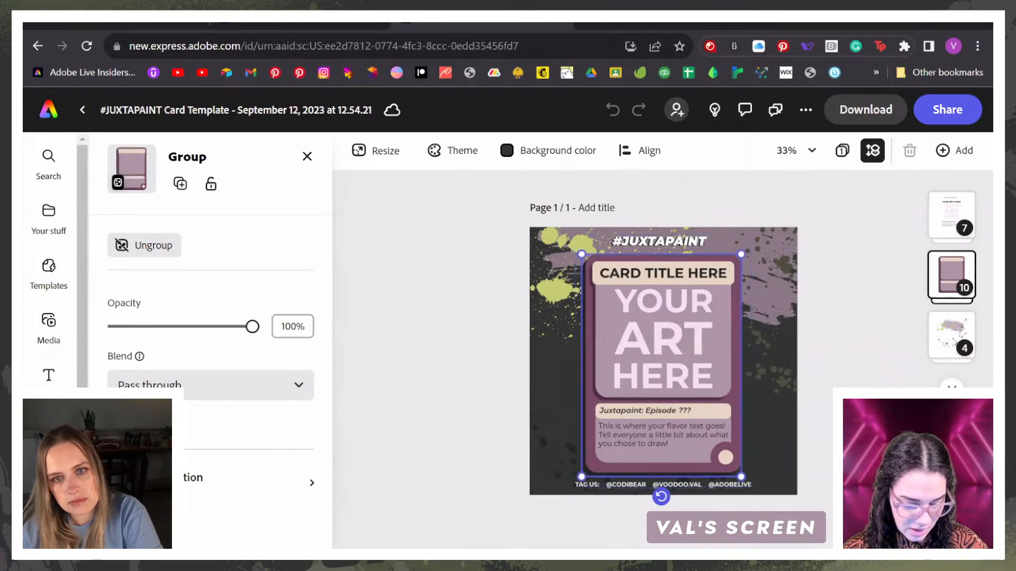
pyautogui.moveTo(82, 444); pyautogui.dragTo(82, 463)
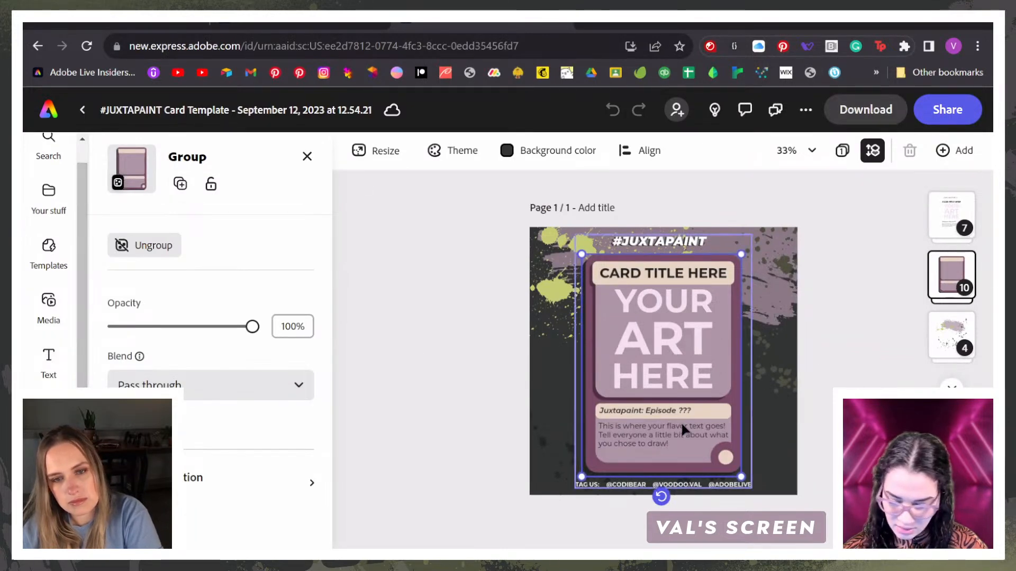
pyautogui.click(899, 312)
pyautogui.click(936, 280)
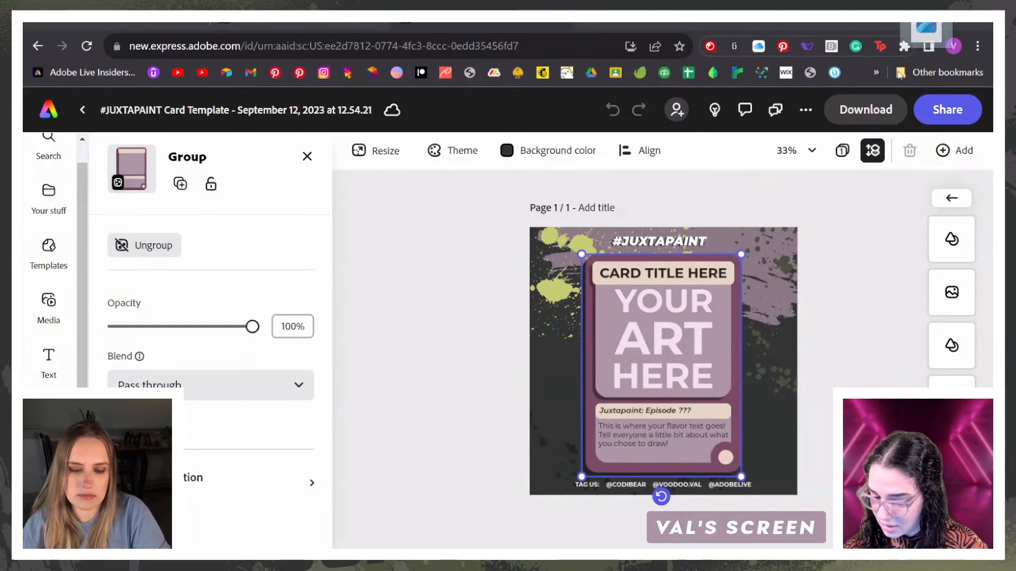
# Step: Select the group holding the card's placeholder title, art and flavor text
pyautogui.click(667, 361)
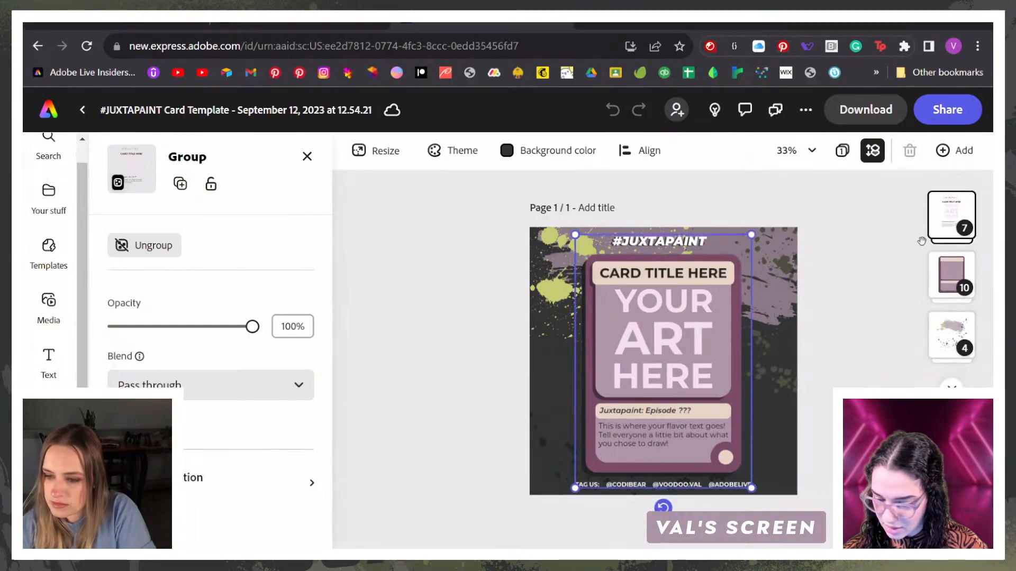
pyautogui.click(880, 331)
pyautogui.hotkey('ctrl', '=')
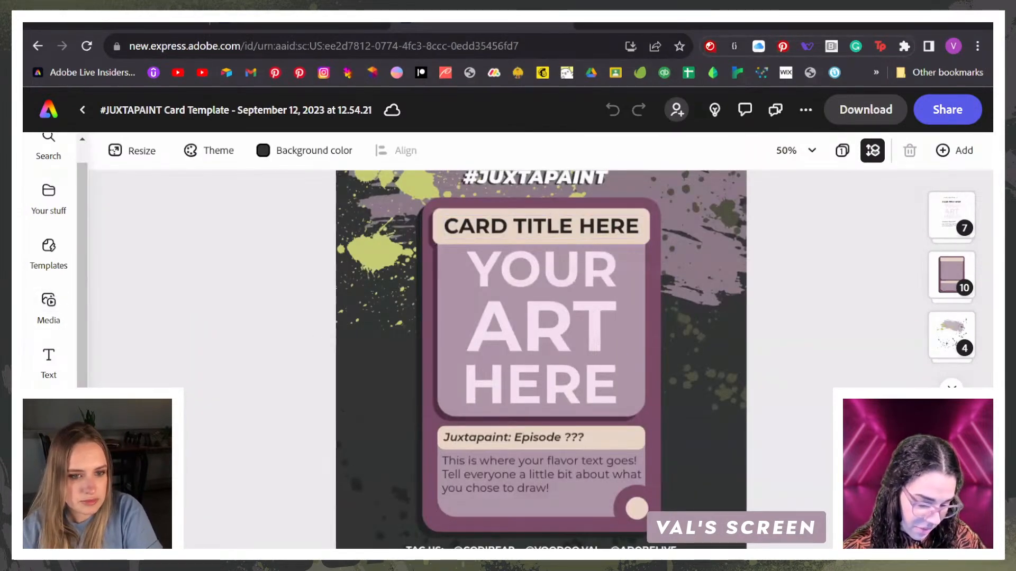
pyautogui.click(524, 381)
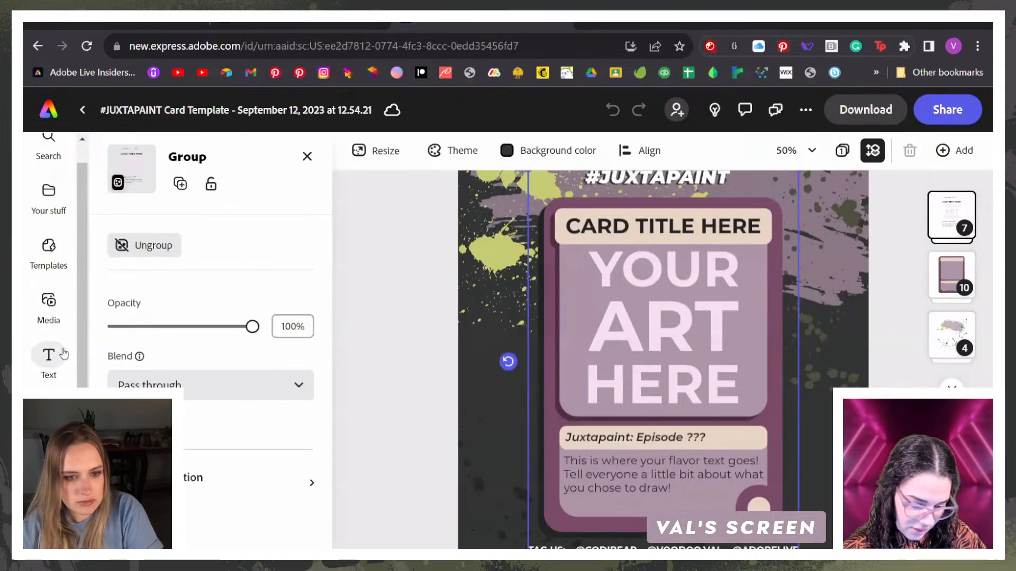
# Step: Open the photo media library and start an image upload from the device for the card
pyautogui.click(48, 304)
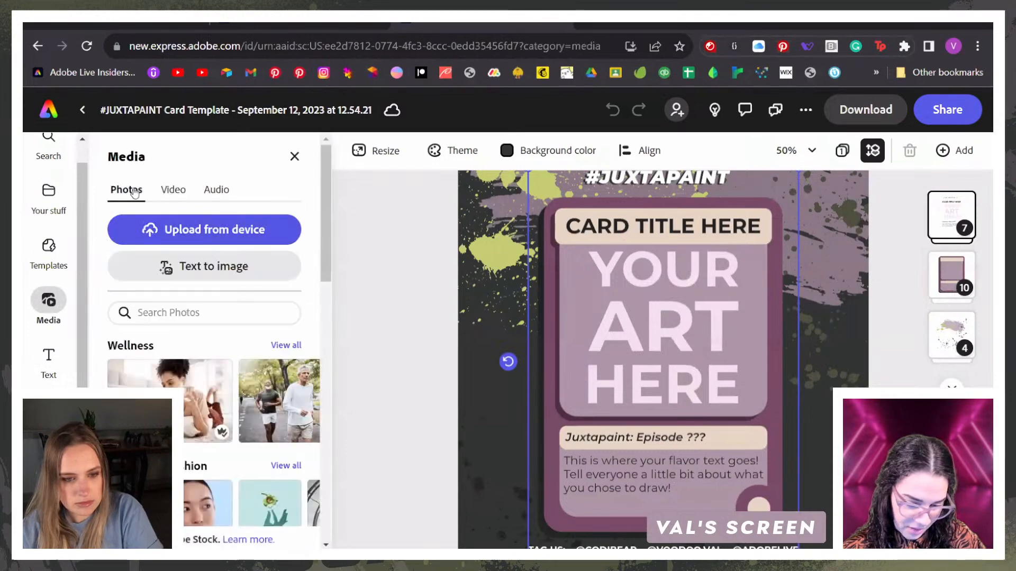
pyautogui.click(240, 233)
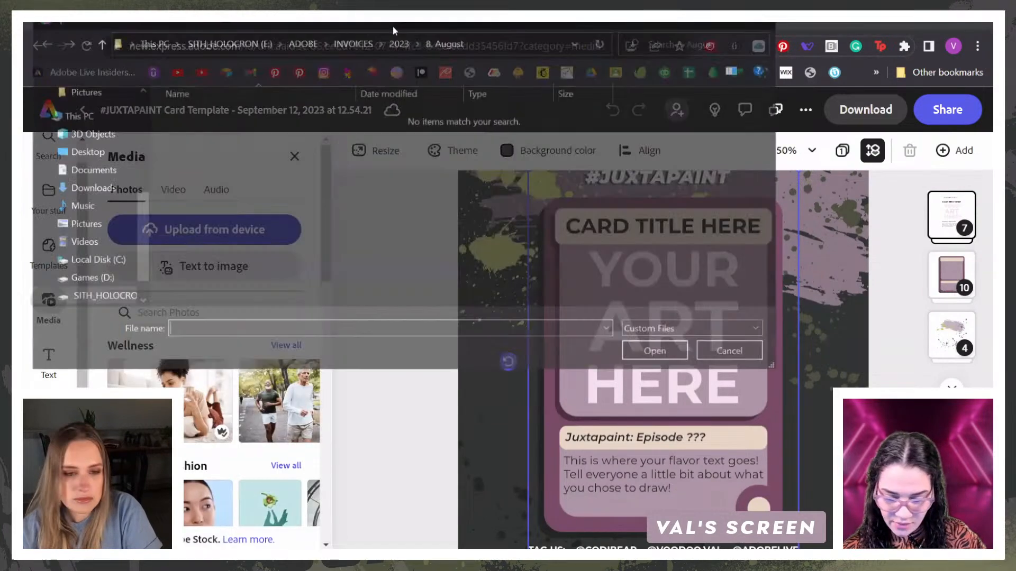
pyautogui.press('Escape')
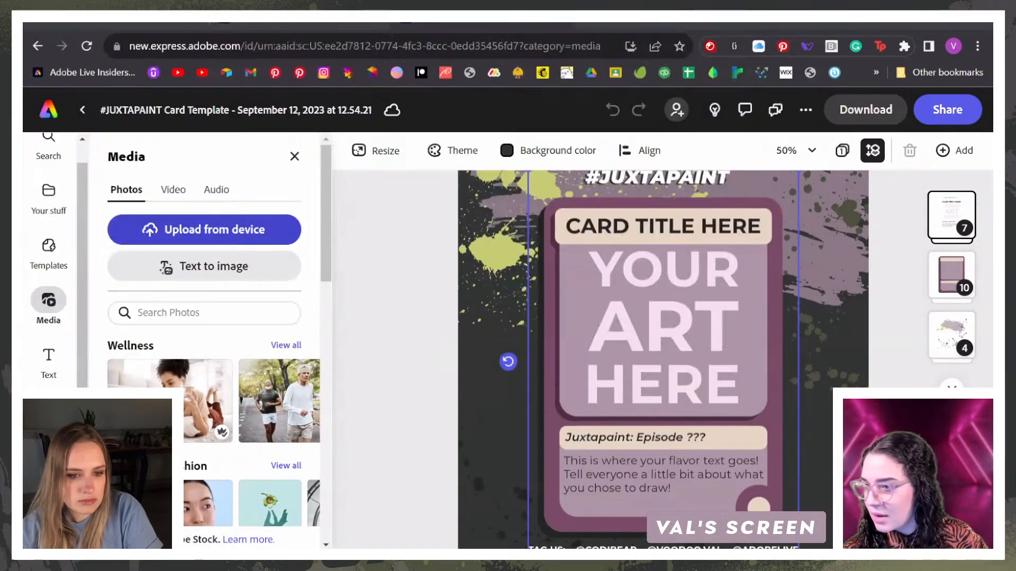
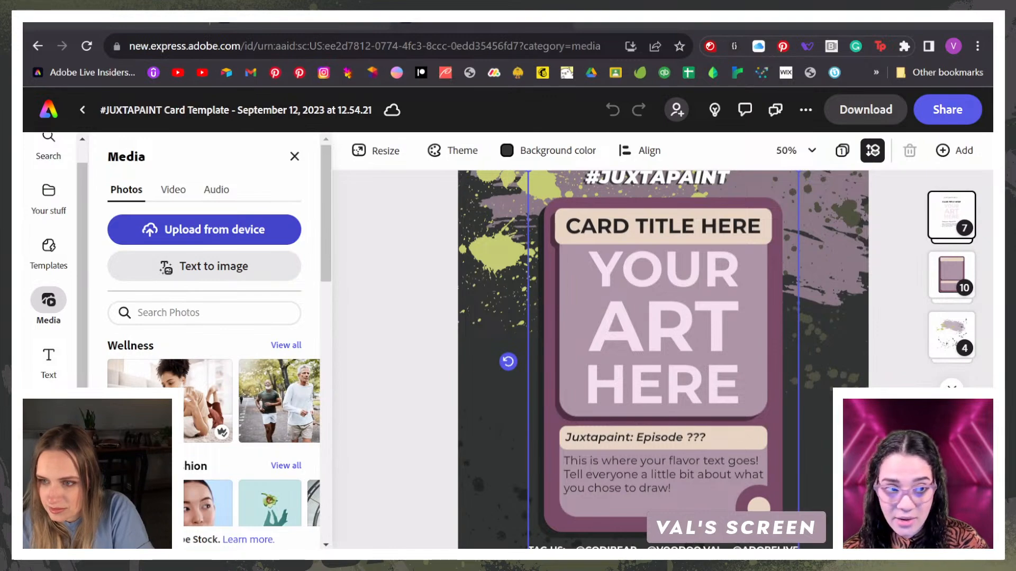
# Step: Switch to Photoshop, save the pendant artwork, and return to the card template in Adobe Express
pyautogui.hotkey('alt', 'Tab')
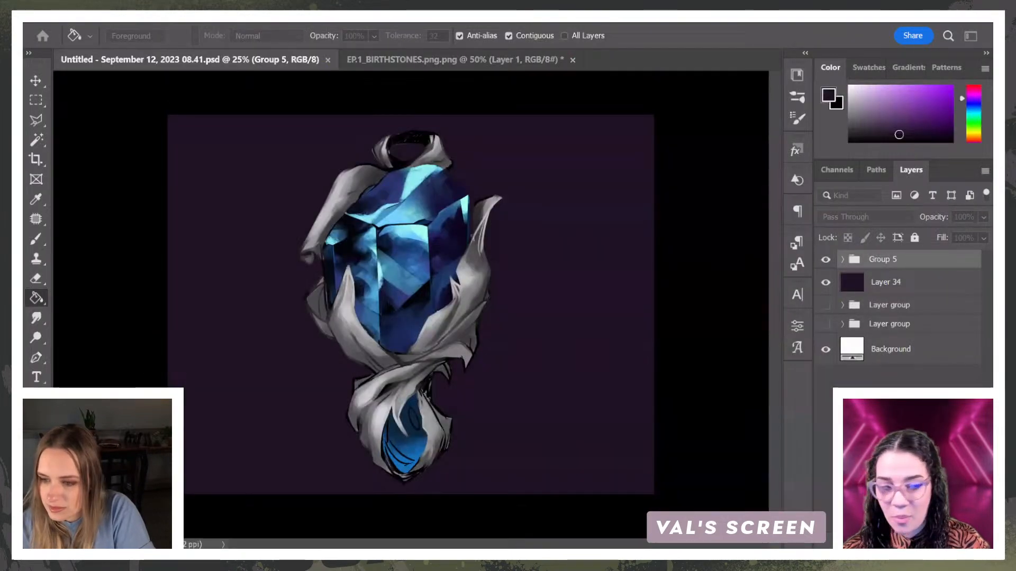
pyautogui.hotkey('ctrl', 's')
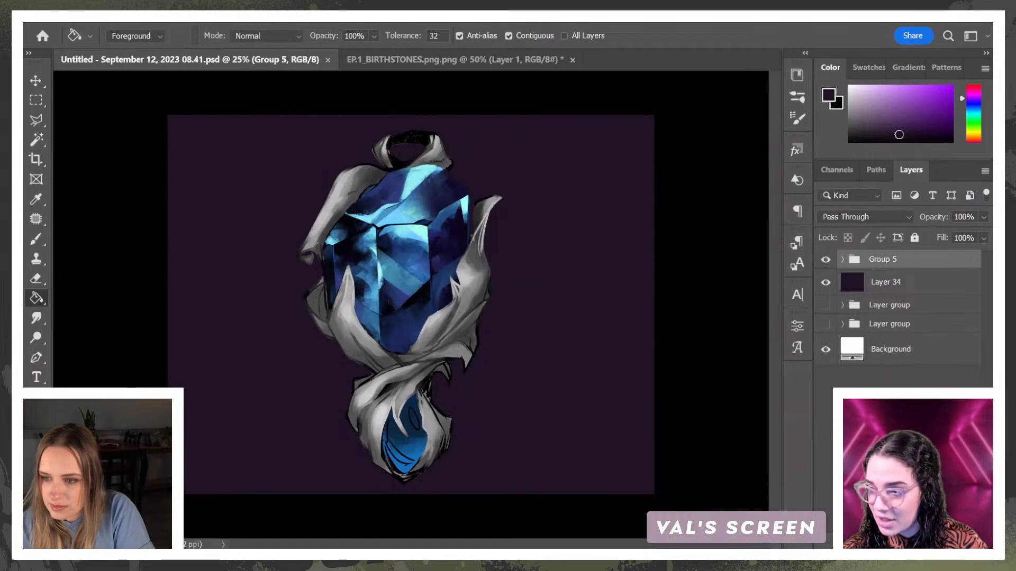
pyautogui.hotkey('alt', 'Tab')
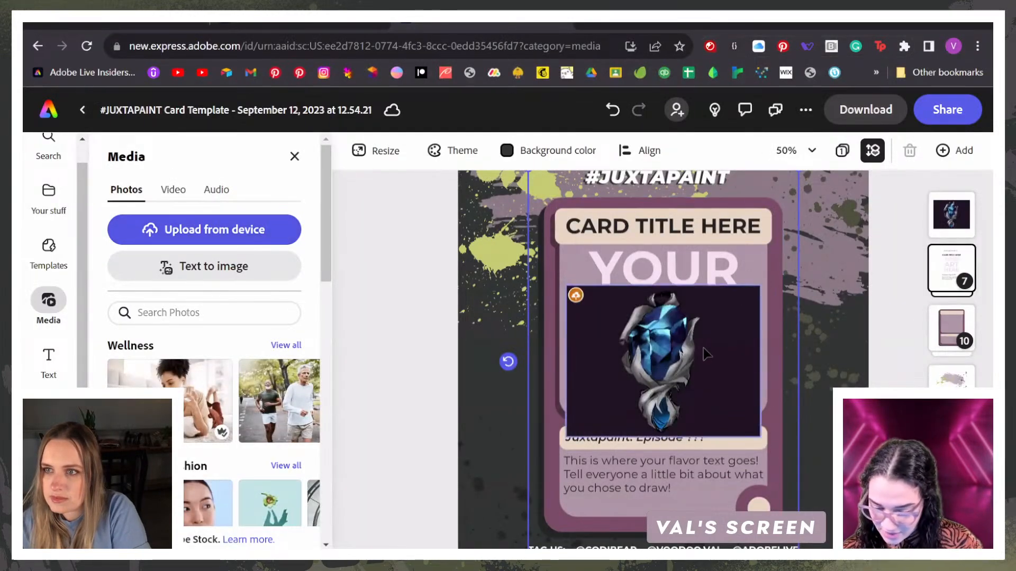
# Step: Move the uploaded pendant image over the card's art area and enlarge it to span the frame's width
pyautogui.click(709, 349)
pyautogui.moveTo(684, 342); pyautogui.dragTo(675, 299)
pyautogui.moveTo(758, 396); pyautogui.dragTo(776, 429)
pyautogui.moveTo(739, 363); pyautogui.dragTo(733, 355)
# Step: Crop the pendant image to a rounded square shape and widen the crop on both sides to cover the art area
pyautogui.rightClick(734, 359)
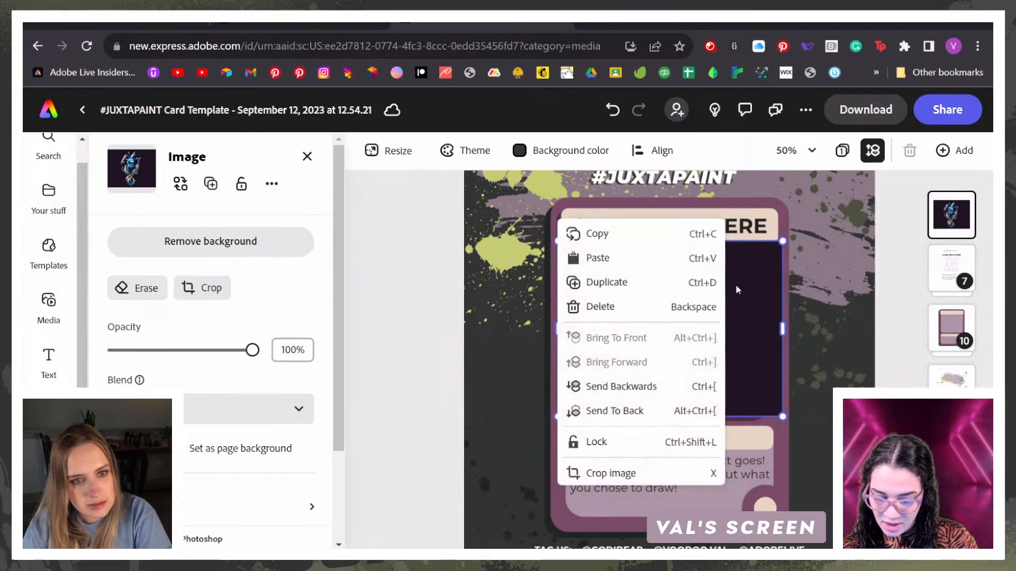
pyautogui.click(739, 289)
pyautogui.click(210, 289)
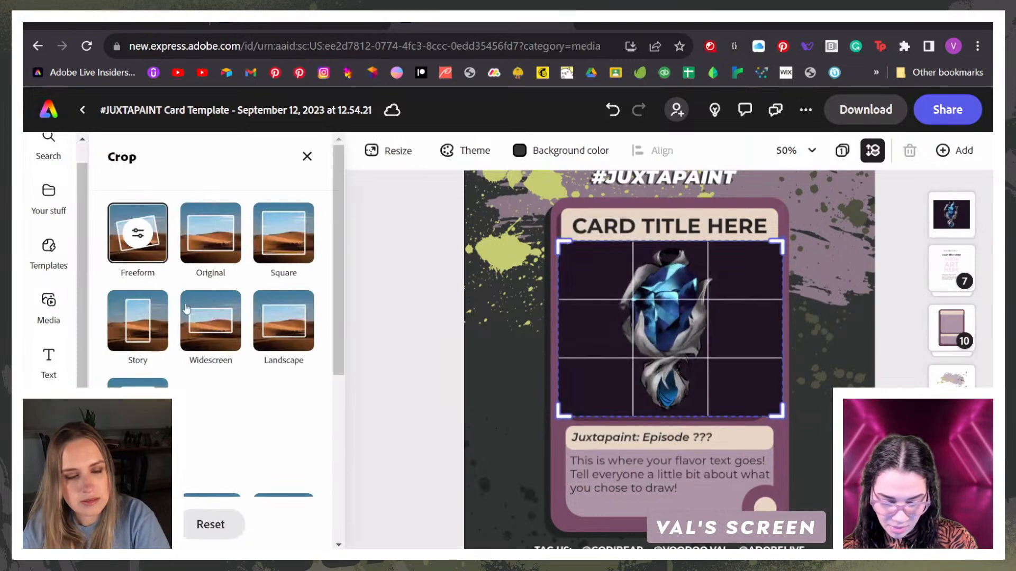
pyautogui.scroll(-3, 265, 375)
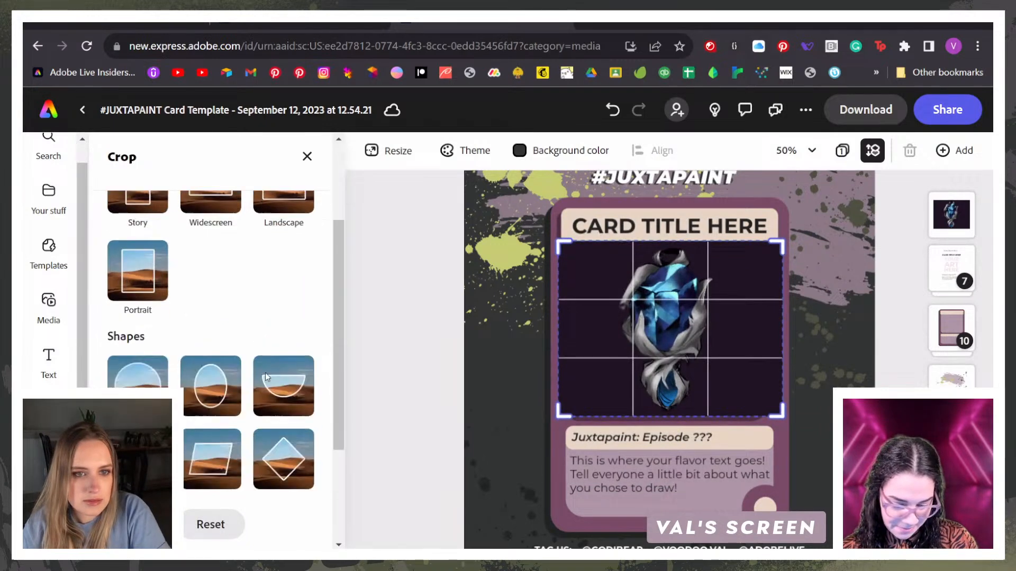
pyautogui.scroll(-2, 266, 372)
pyautogui.click(137, 364)
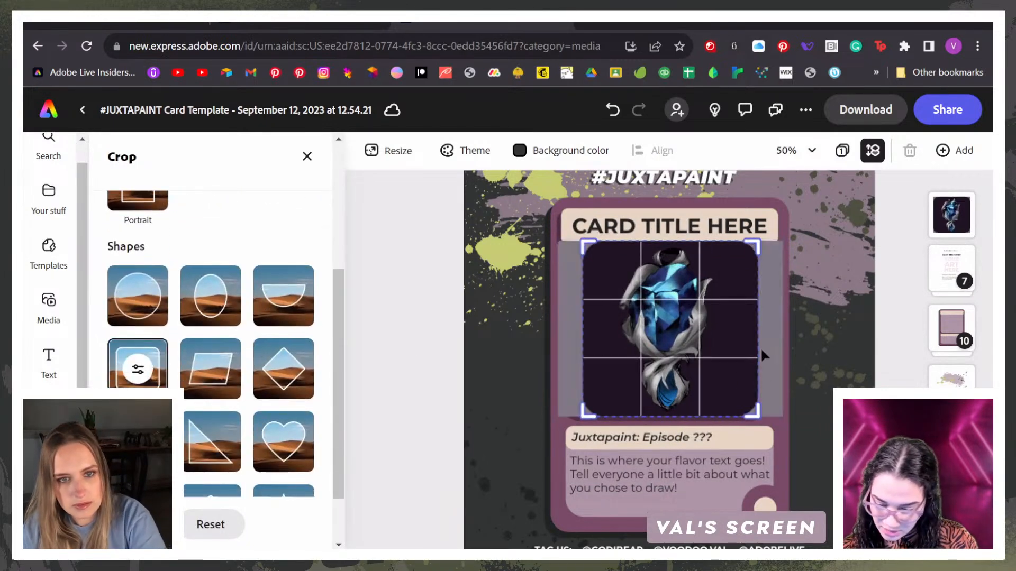
pyautogui.moveTo(752, 247); pyautogui.dragTo(792, 247)
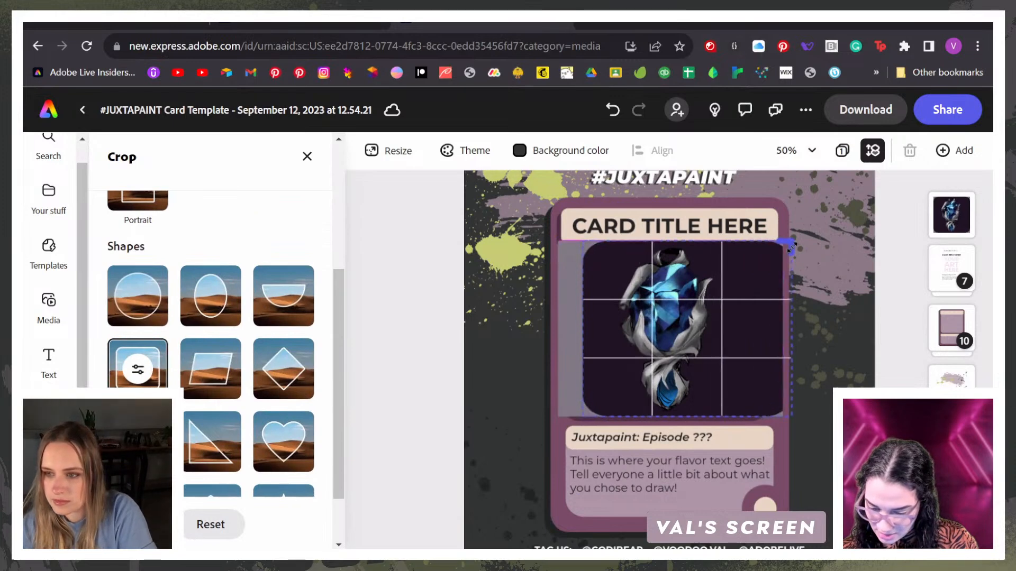
pyautogui.moveTo(583, 243)
pyautogui.mouseDown()
pyautogui.moveTo(564, 239)
pyautogui.moveTo(575, 240)
pyautogui.mouseUp()
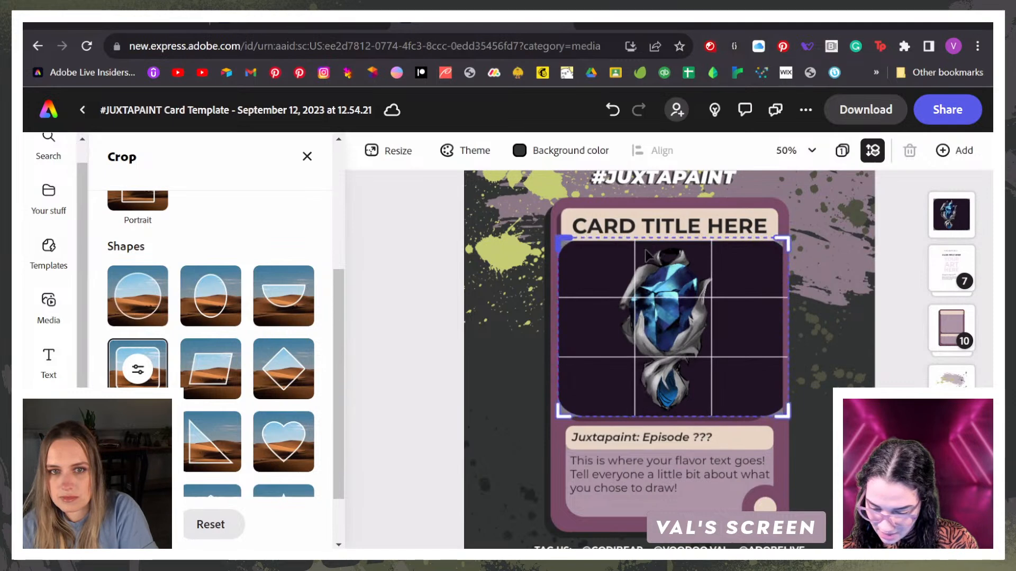
# Step: Move the pendant image below the card frame group in the layer order and ungroup the frame
pyautogui.moveTo(951, 215); pyautogui.dragTo(952, 286)
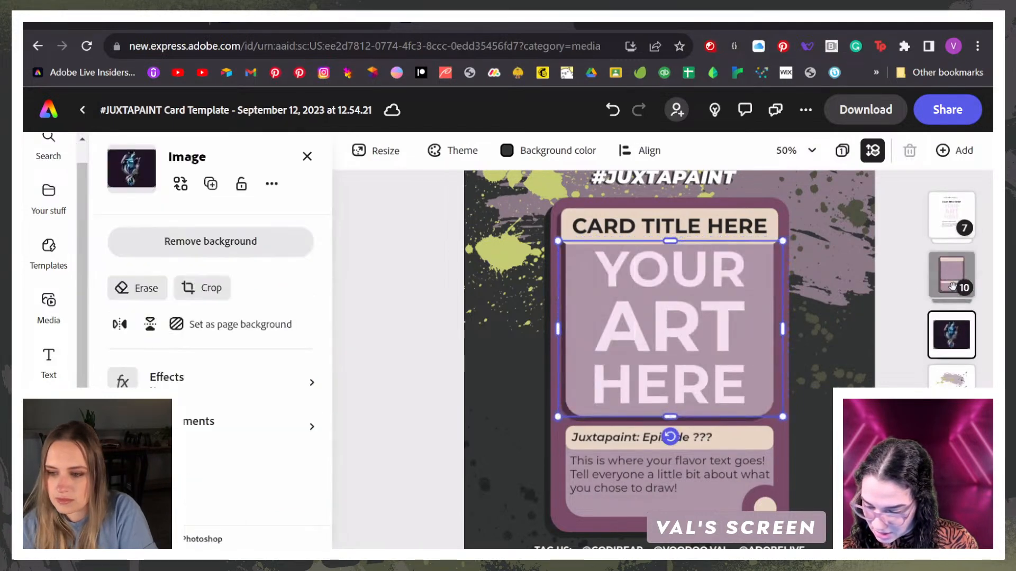
pyautogui.click(953, 287)
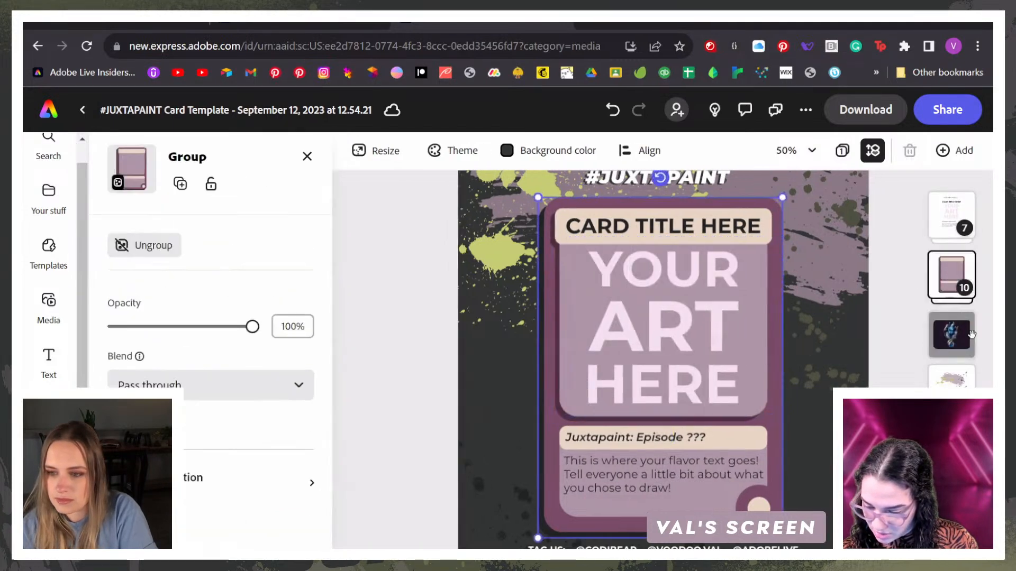
pyautogui.click(958, 286)
pyautogui.rightClick(957, 284)
pyautogui.click(953, 270)
pyautogui.click(159, 246)
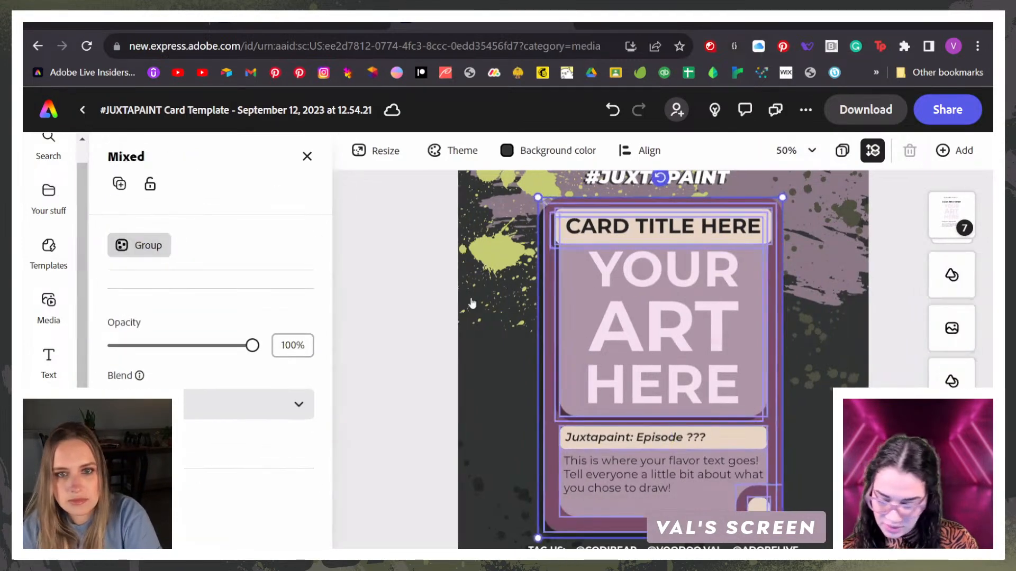
# Step: Move the pendant image layer up among the frame's shapes, directly above the light purple art panel
pyautogui.scroll(-2, 697, 358)
pyautogui.scroll(-1, 952, 370)
pyautogui.moveTo(955, 418); pyautogui.dragTo(951, 315)
# Step: Delete the "YOUR ART HERE" placeholder text from the card's text group and clear the selection
pyautogui.click(694, 275)
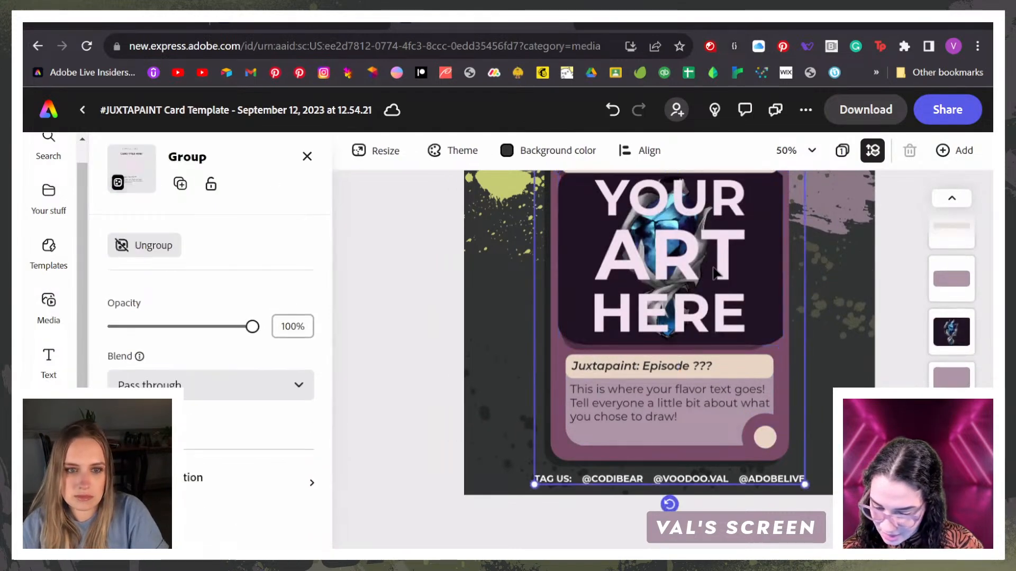
pyautogui.click(937, 213)
pyautogui.click(939, 222)
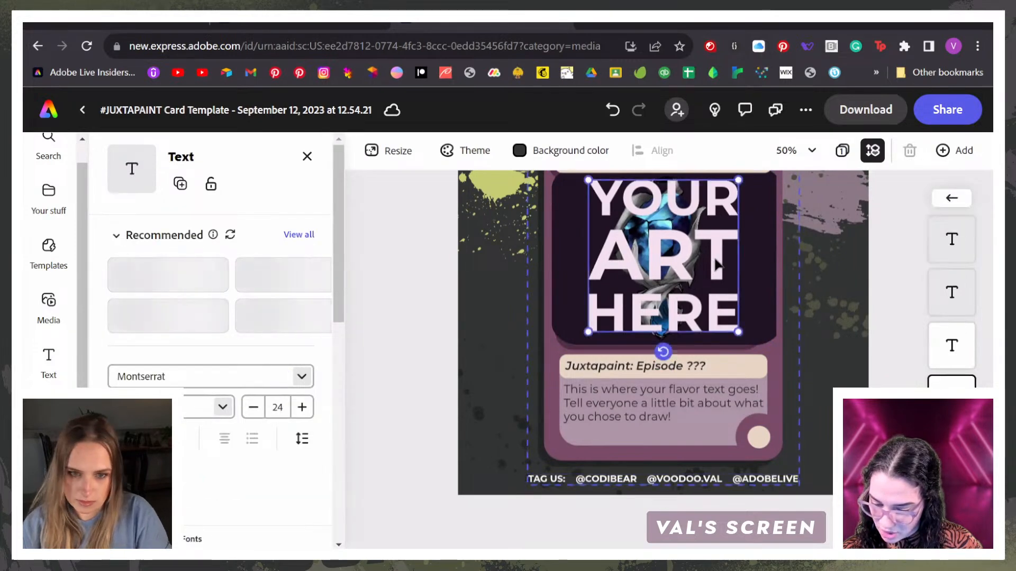
pyautogui.press('Delete')
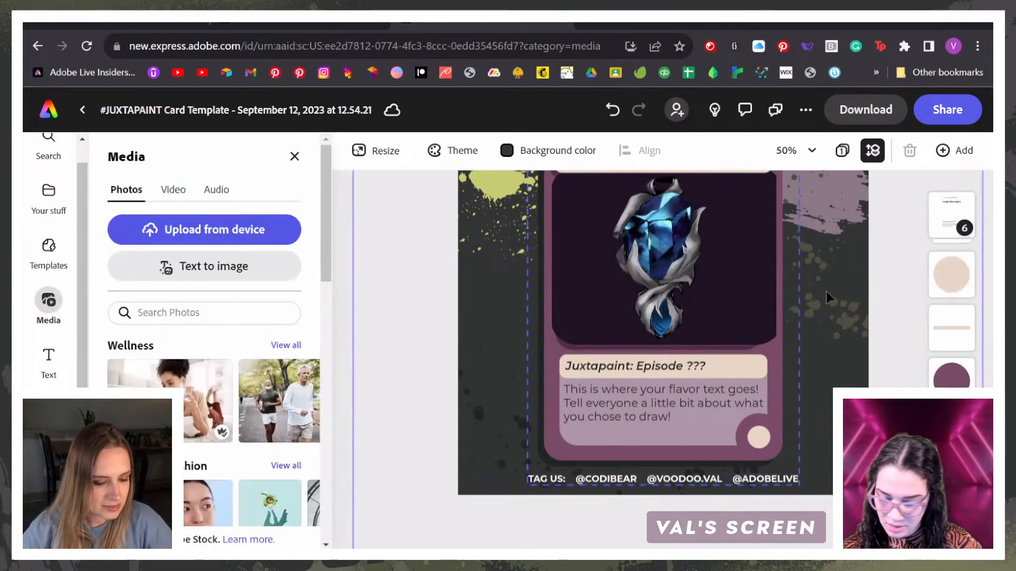
pyautogui.click(684, 258)
pyautogui.click(888, 249)
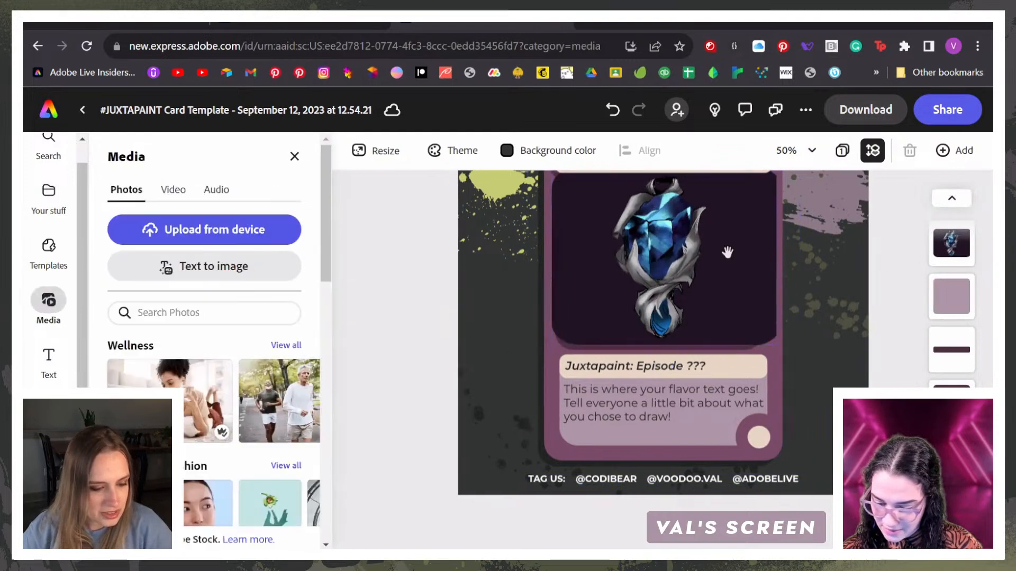
# Step: Adjust all four edges of the pendant image so it fits the card's art window beneath the title bar
pyautogui.scroll(2, 727, 252)
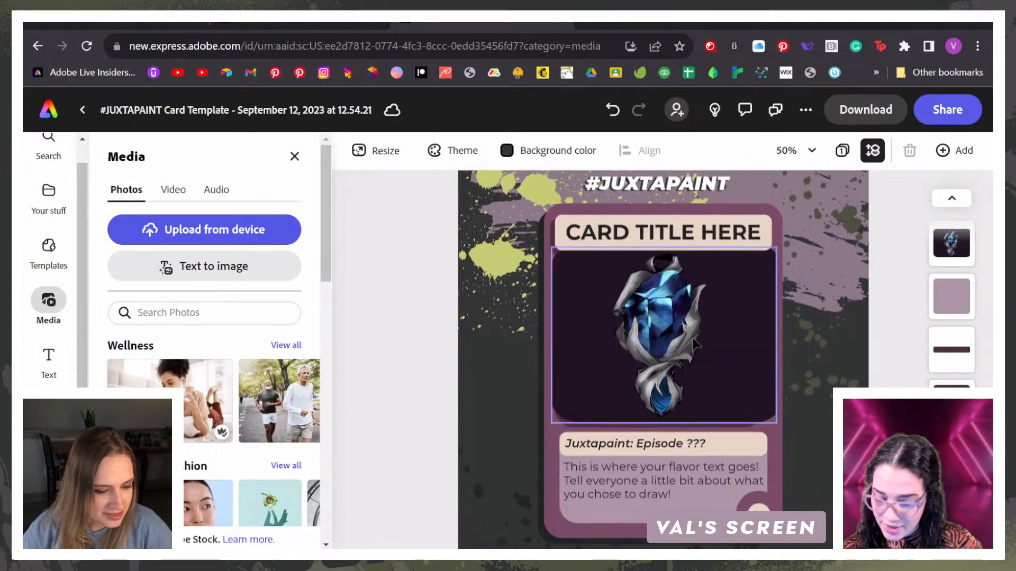
pyautogui.click(696, 346)
pyautogui.moveTo(783, 337); pyautogui.dragTo(773, 337)
pyautogui.moveTo(561, 332); pyautogui.dragTo(566, 332)
pyautogui.moveTo(666, 423); pyautogui.dragTo(669, 422)
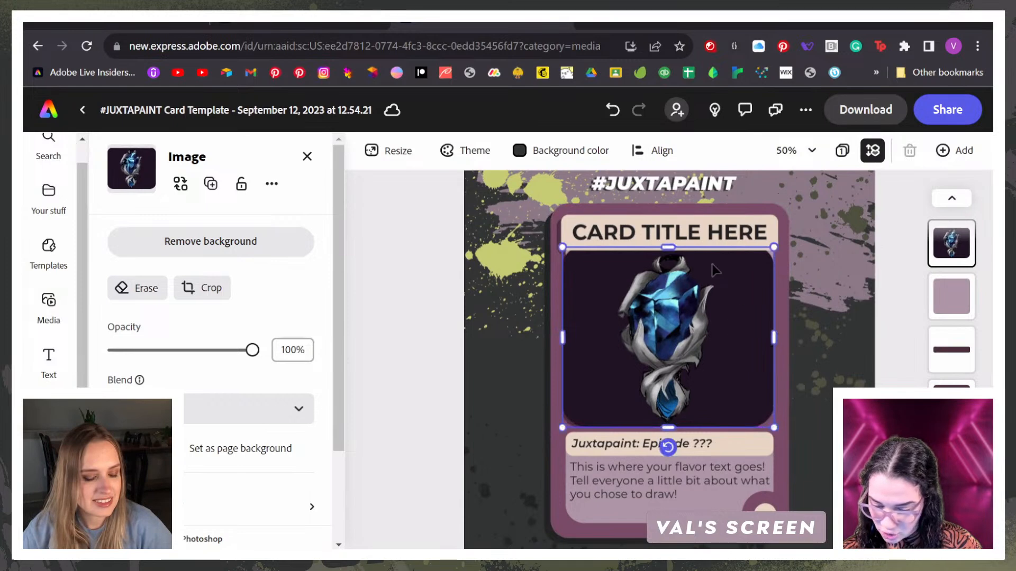
pyautogui.moveTo(674, 247); pyautogui.dragTo(676, 239)
pyautogui.click(706, 485)
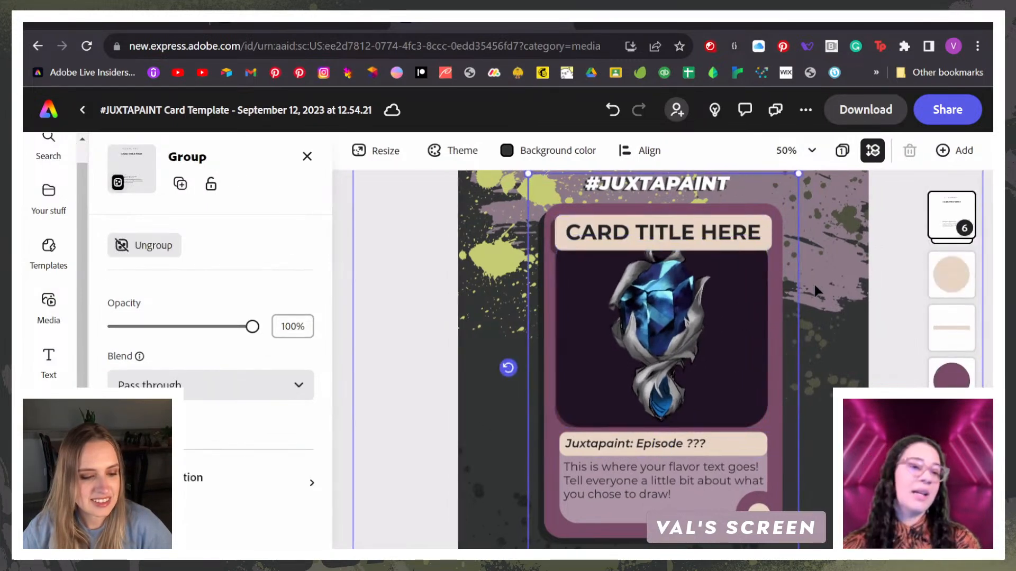
# Step: Examine the placed pendant and the flavor text area up close, and check the whole card with nothing selected
pyautogui.hotkey('ctrl', '+')
pyautogui.hotkey('ctrl', '+')
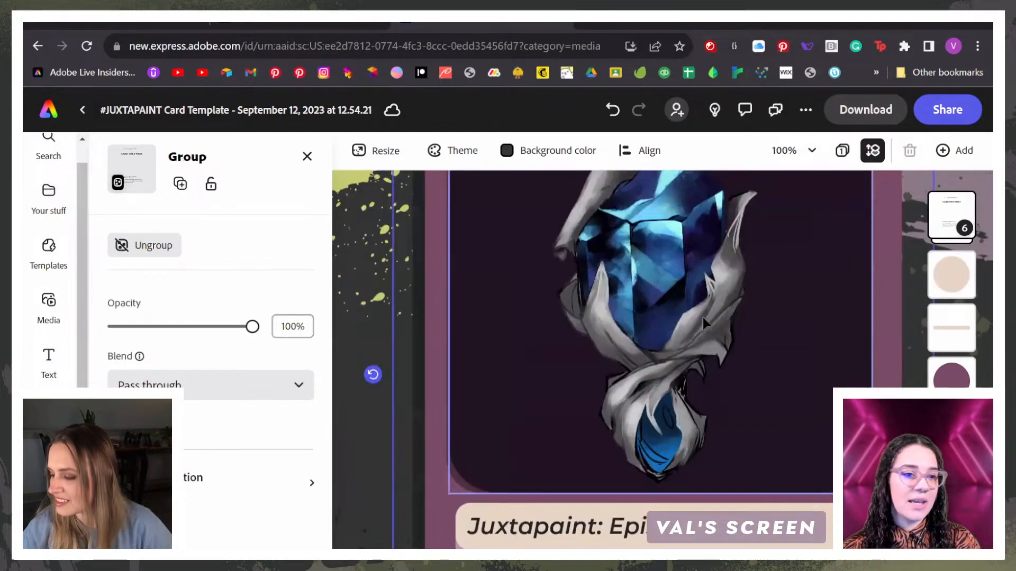
pyautogui.scroll(-3, 702, 318)
pyautogui.scroll(-3, 702, 318)
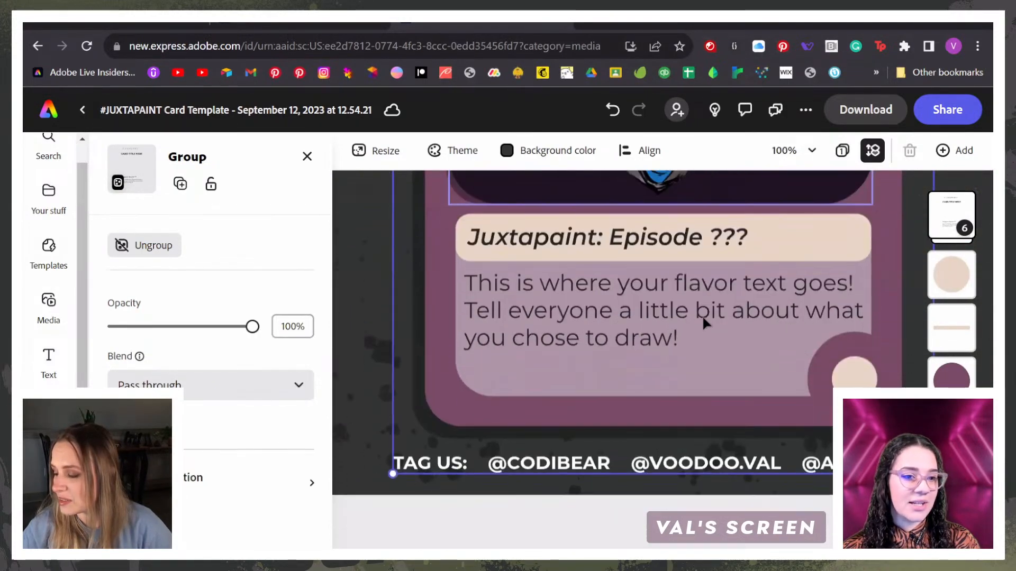
pyautogui.hotkey('ctrl', '-')
pyautogui.hotkey('ctrl', '-')
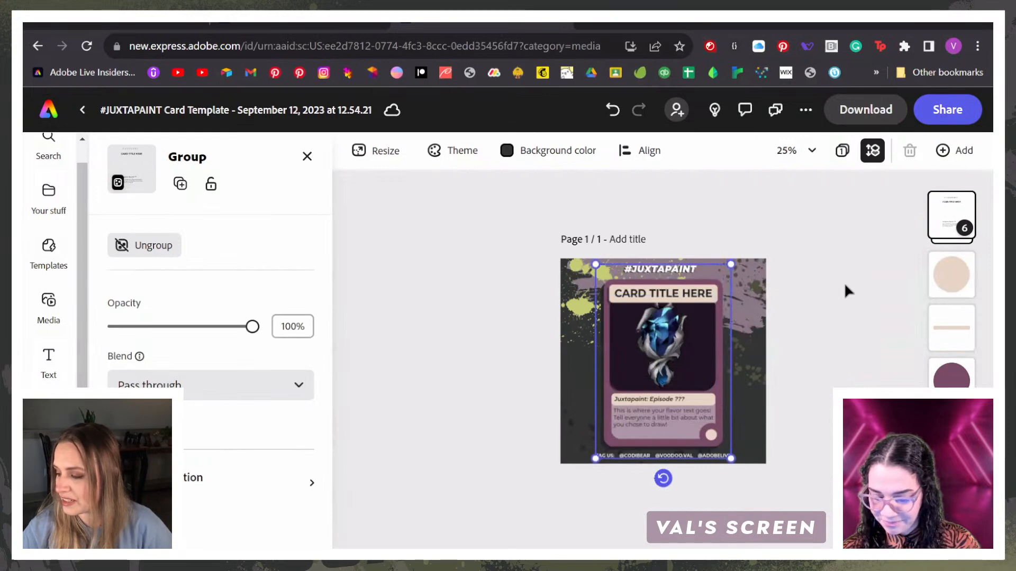
pyautogui.click(845, 290)
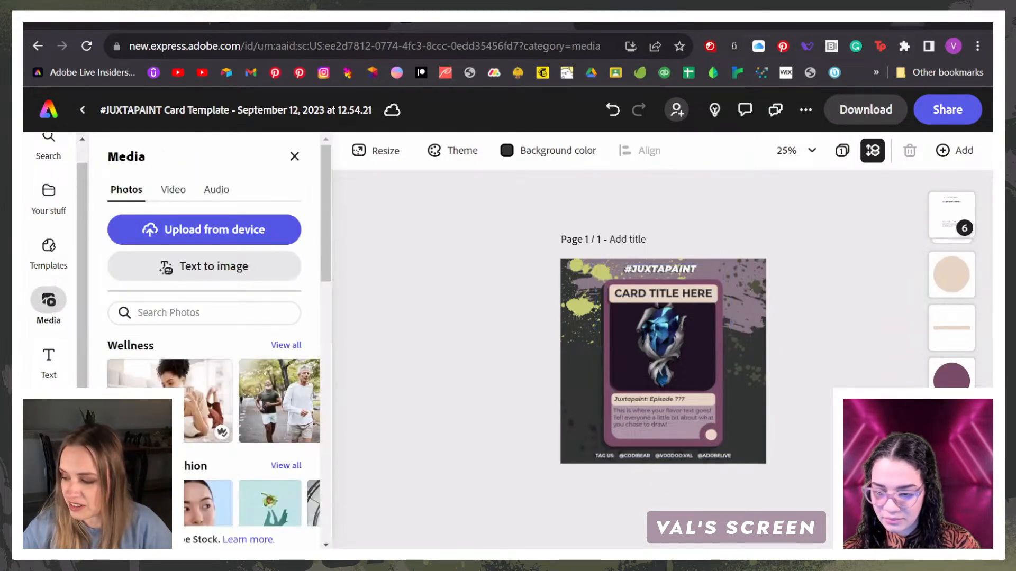